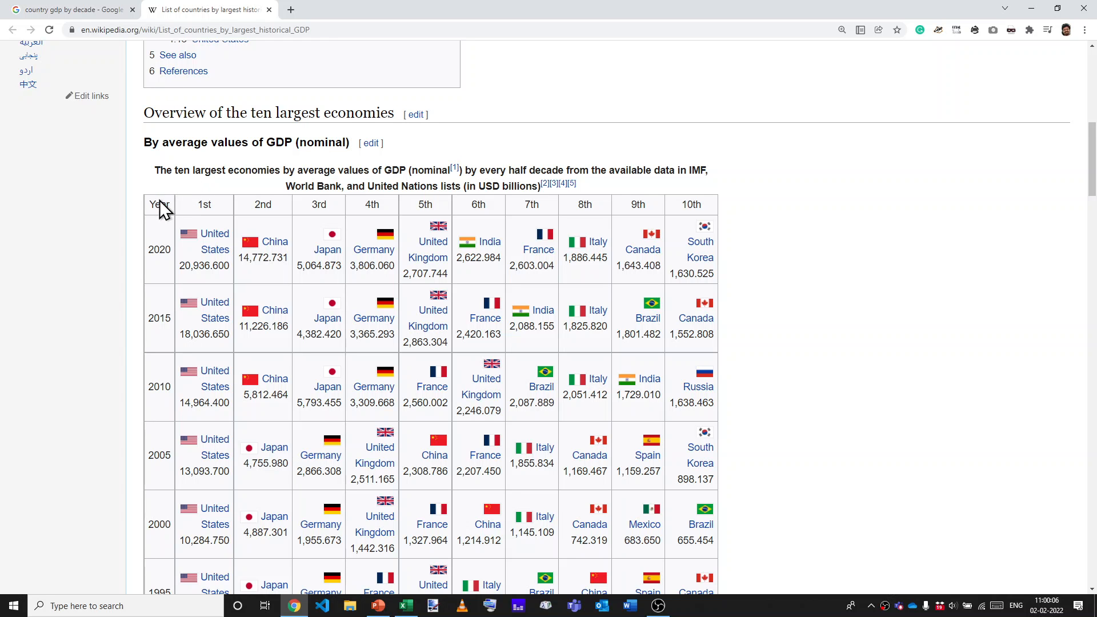
- Select and copy the whole table of GDP (nominal), from the Year header down to the 1960 row
{"action": "left_click_drag", "start_coordinate": [155, 204], "coordinate": [574, 398]}
{"action": "scroll", "coordinate": [573, 398], "scroll_direction": "down", "scroll_amount": 10}
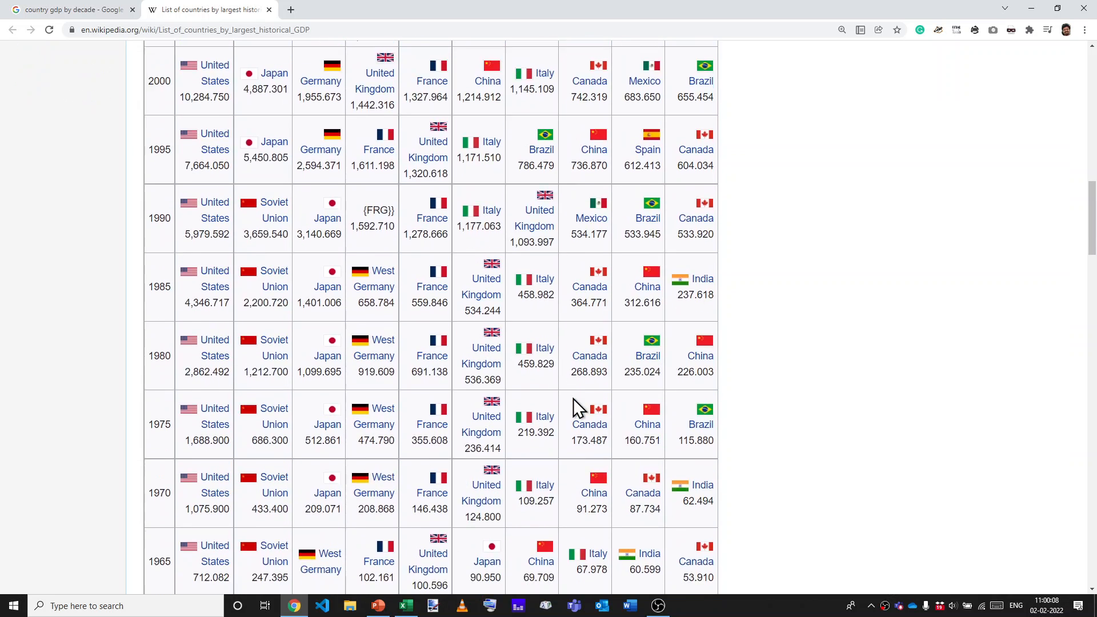
{"action": "scroll", "coordinate": [573, 399], "scroll_direction": "down", "scroll_amount": 1}
{"action": "left_click", "coordinate": [713, 386], "text": "shift"}
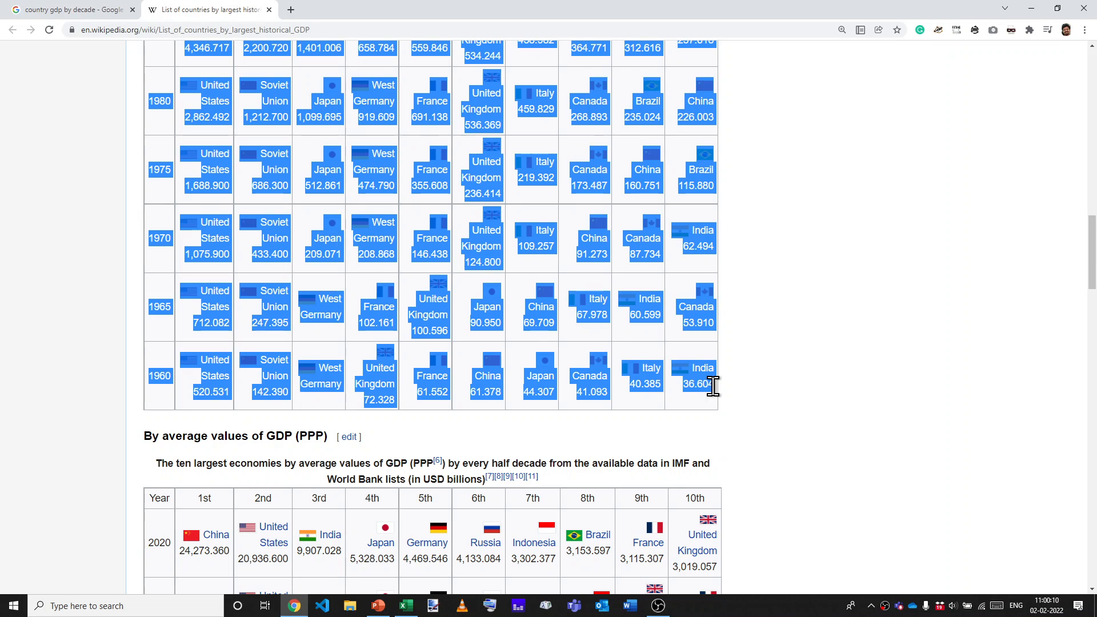
- Switch to Excel and paste the copied GDP table into a new blank workbook
{"action": "key", "text": "alt+Tab"}
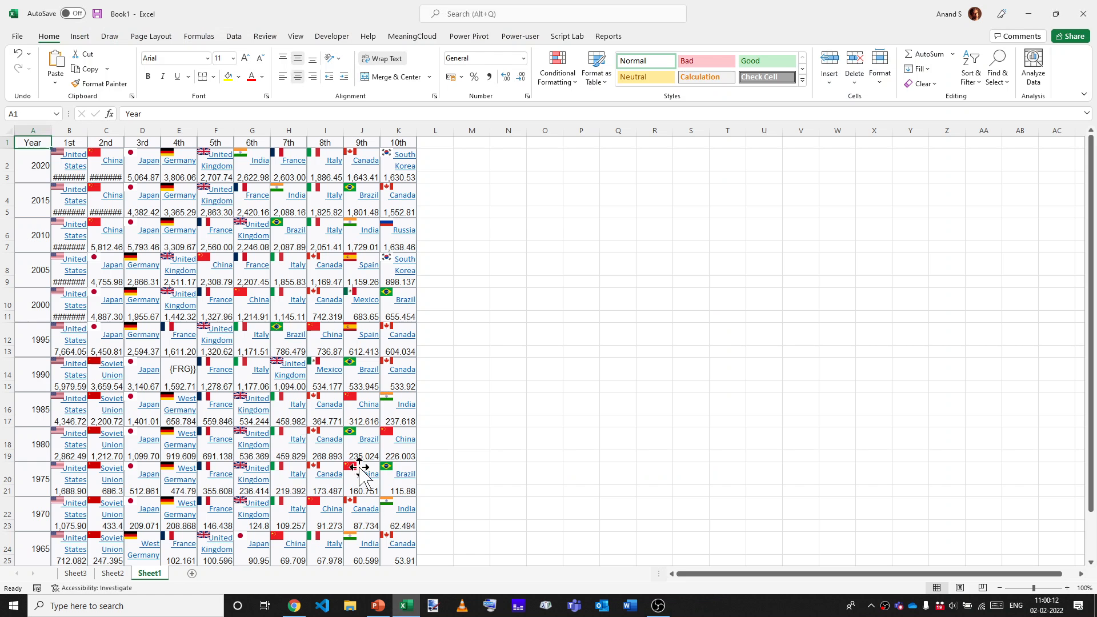
{"action": "key", "text": "ctrl+n"}
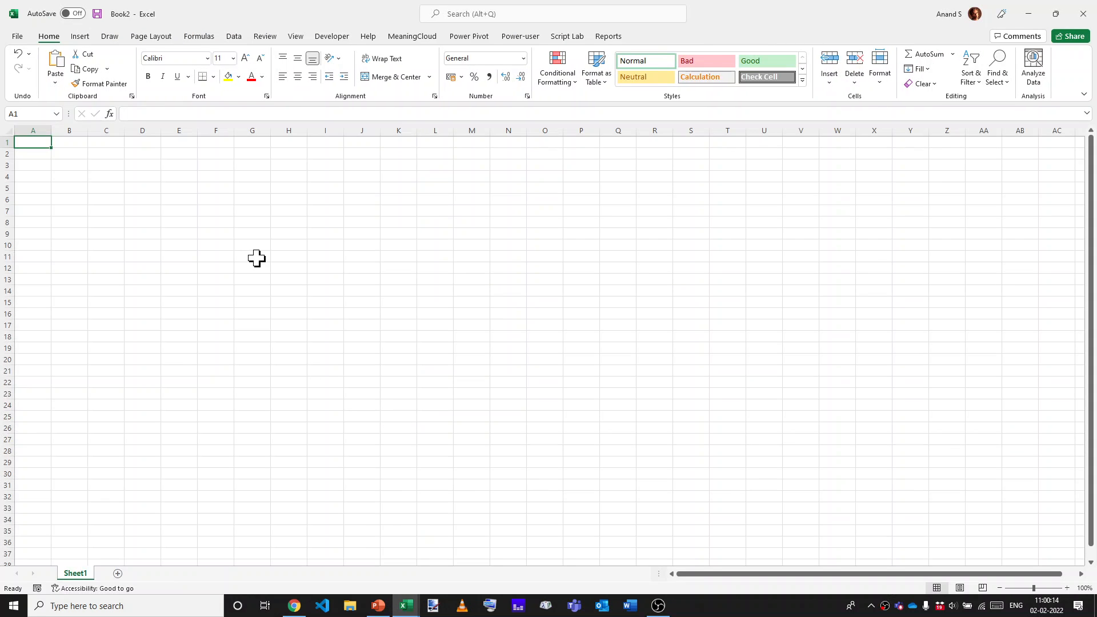
{"action": "key", "text": "ctrl+v"}
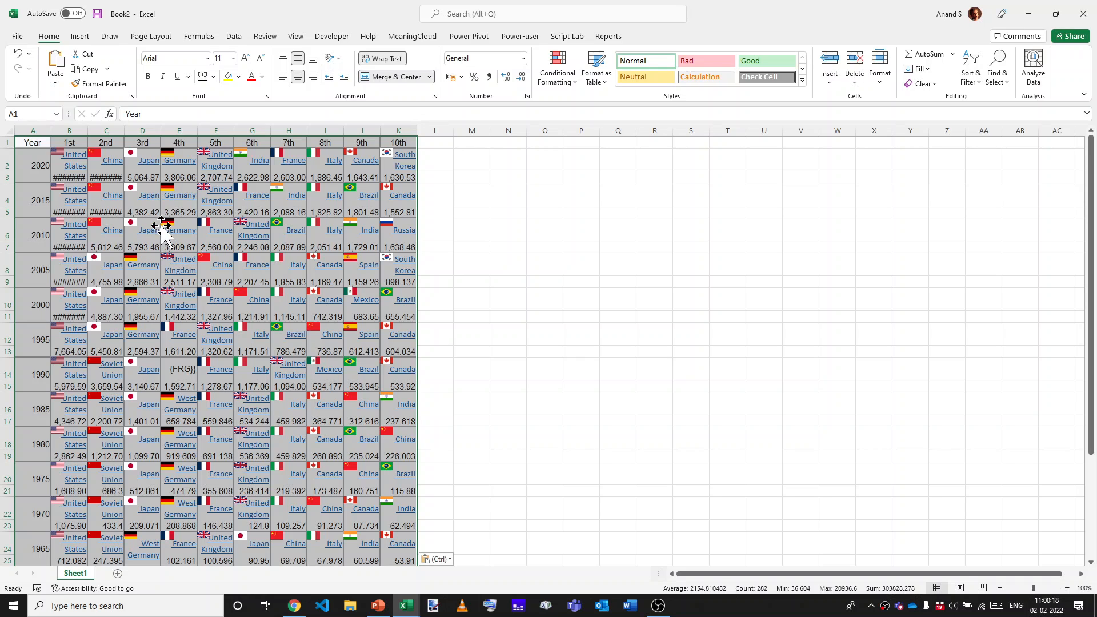
- Copy the pasted GDP table and paste it as values only into cell A1 of a new sheet
{"action": "key", "text": "ctrl+c"}
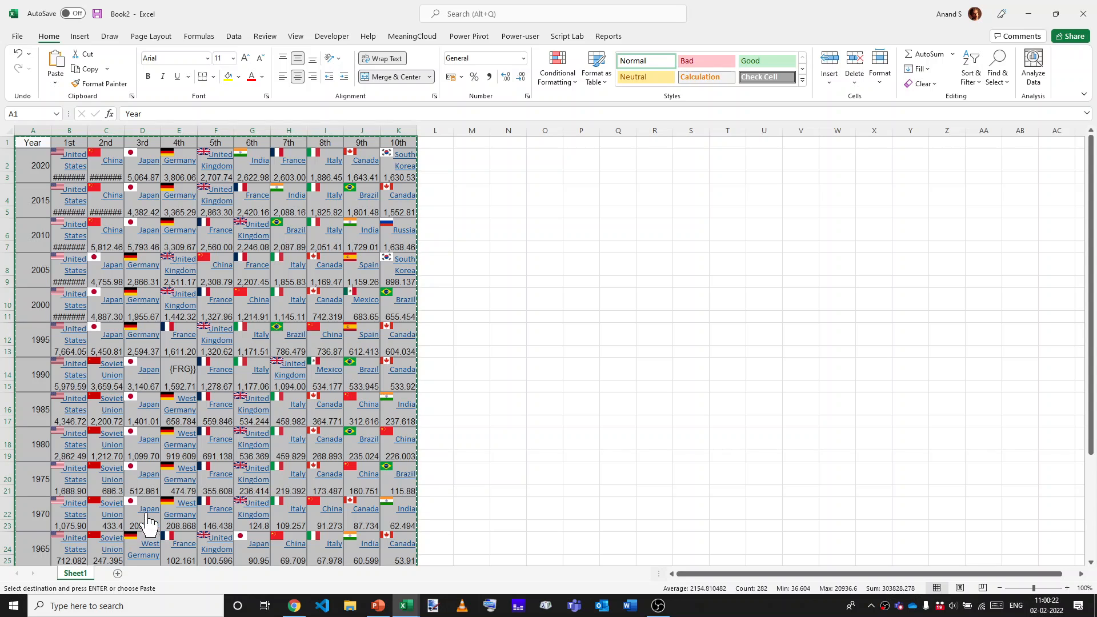
{"action": "left_click", "coordinate": [118, 572]}
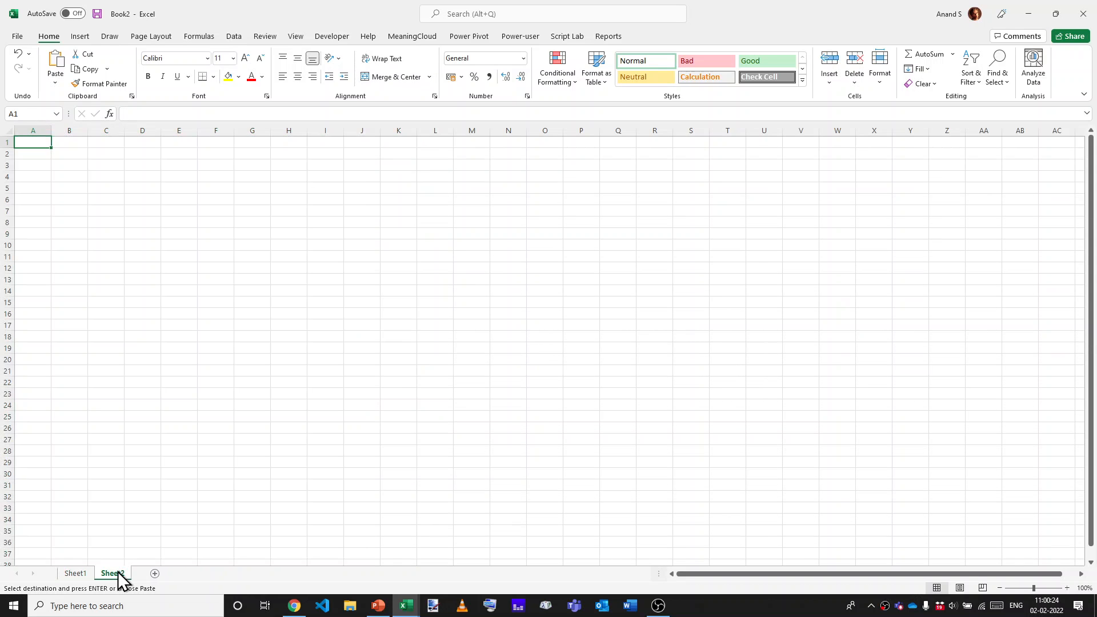
{"action": "key", "text": "alt+e"}
{"action": "key", "text": "s"}
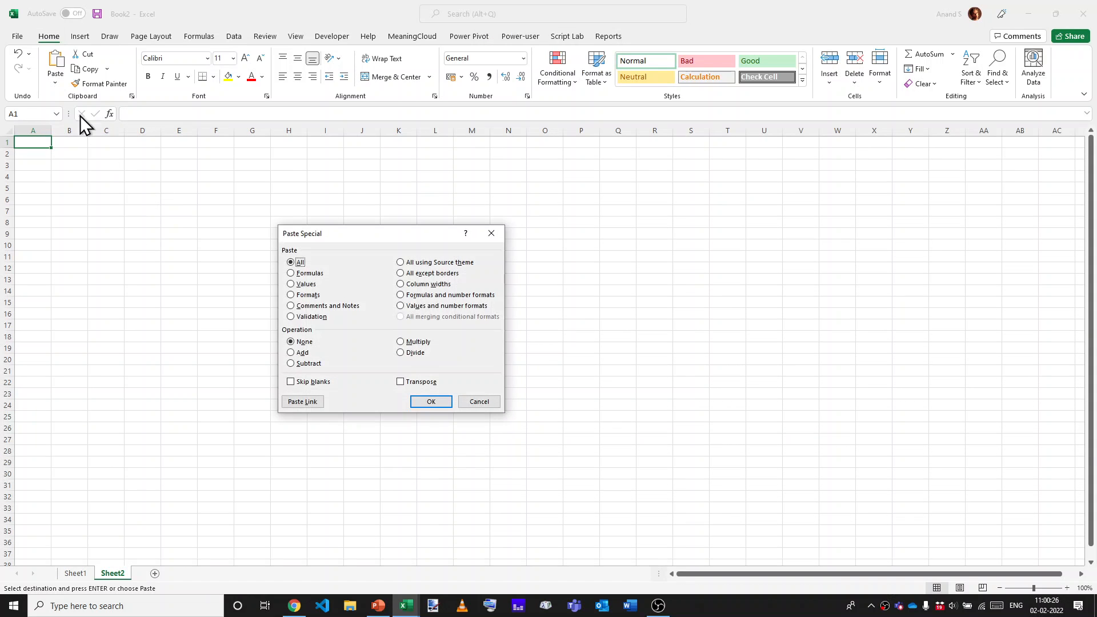
{"action": "key", "text": "Escape"}
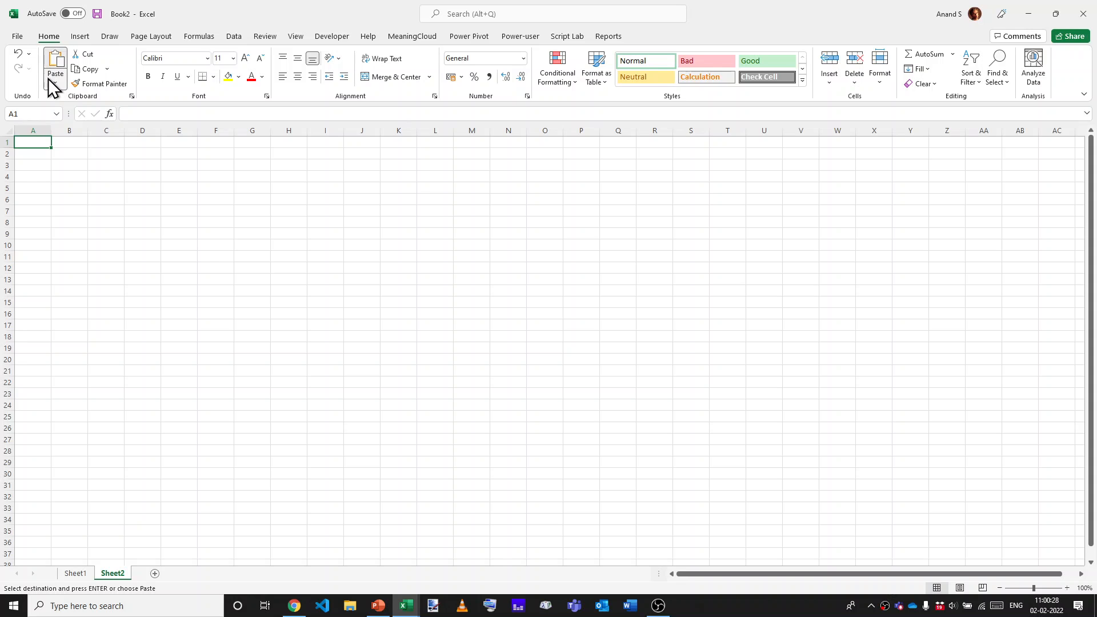
{"action": "left_click", "coordinate": [48, 78]}
{"action": "left_click", "coordinate": [88, 220]}
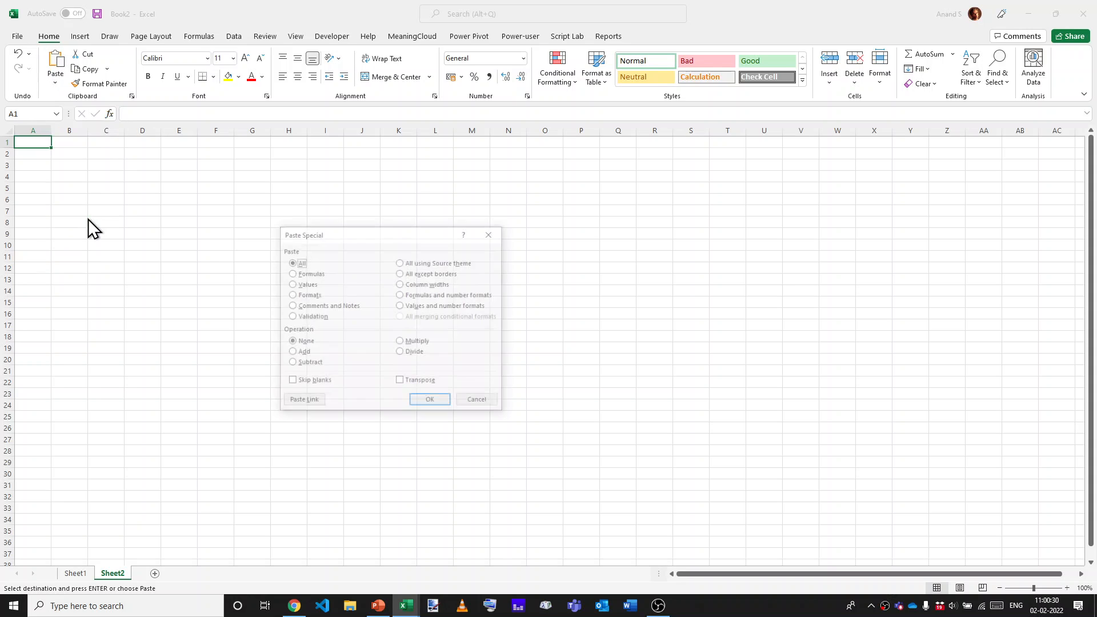
{"action": "left_click", "coordinate": [311, 285]}
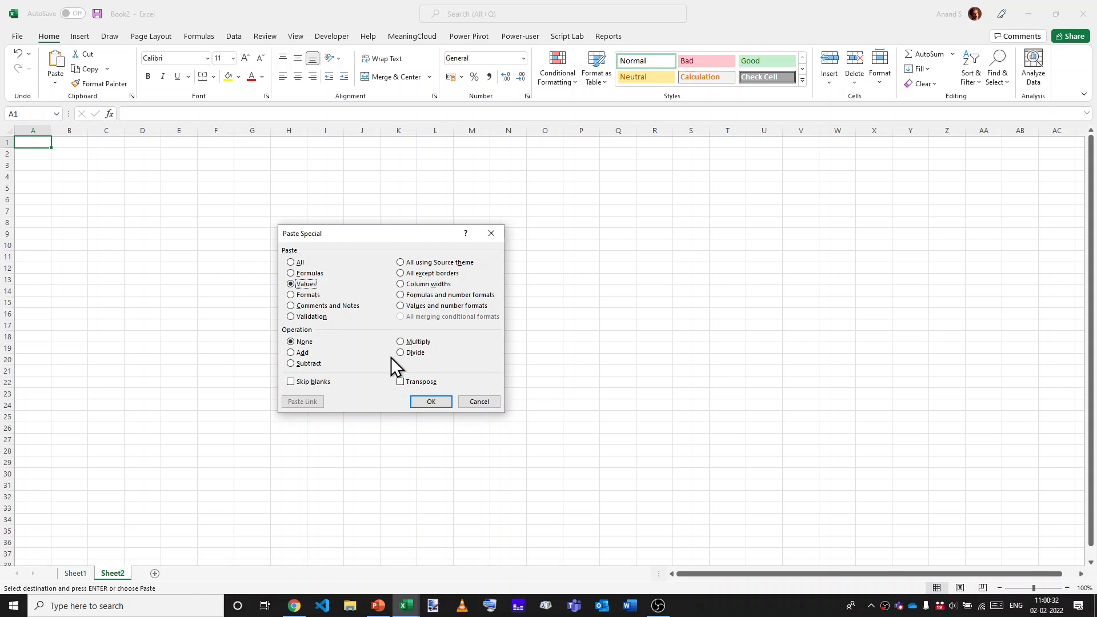
{"action": "left_click", "coordinate": [429, 401]}
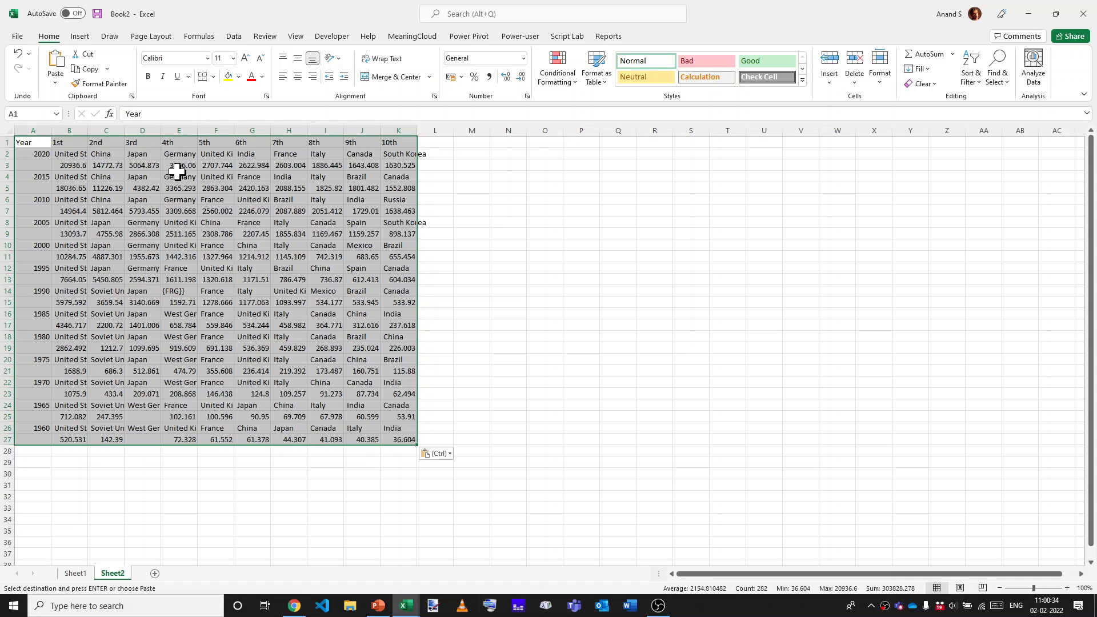
- Move the 2015 countries and GDP figures in B4:K5 to L2, beside the 2020 data
{"action": "left_click", "coordinate": [181, 186]}
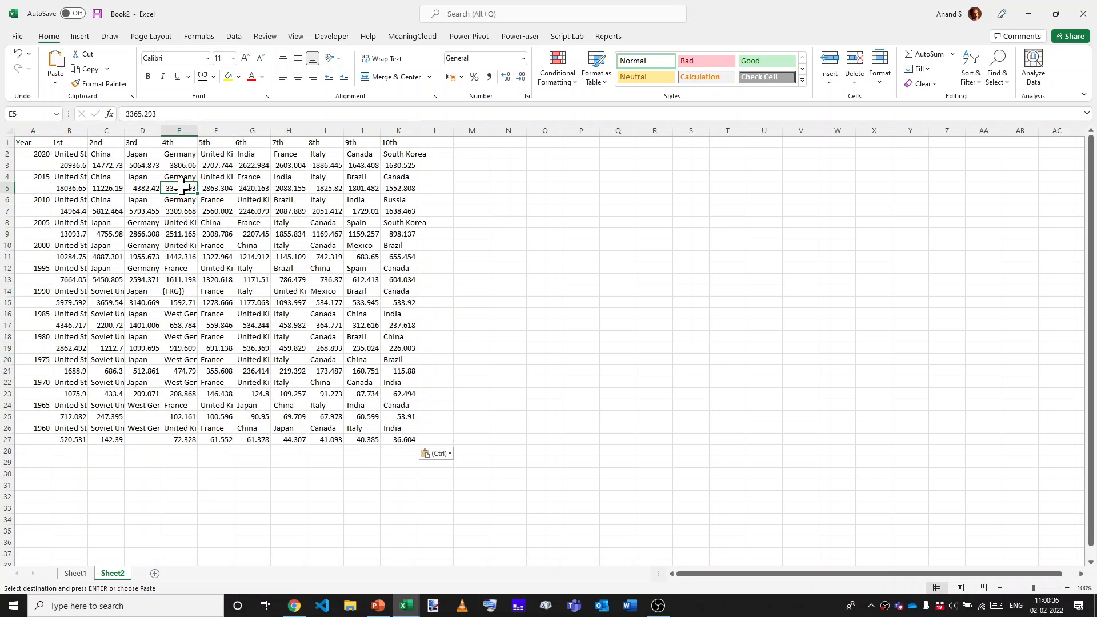
{"action": "key", "text": "ctrl+Home"}
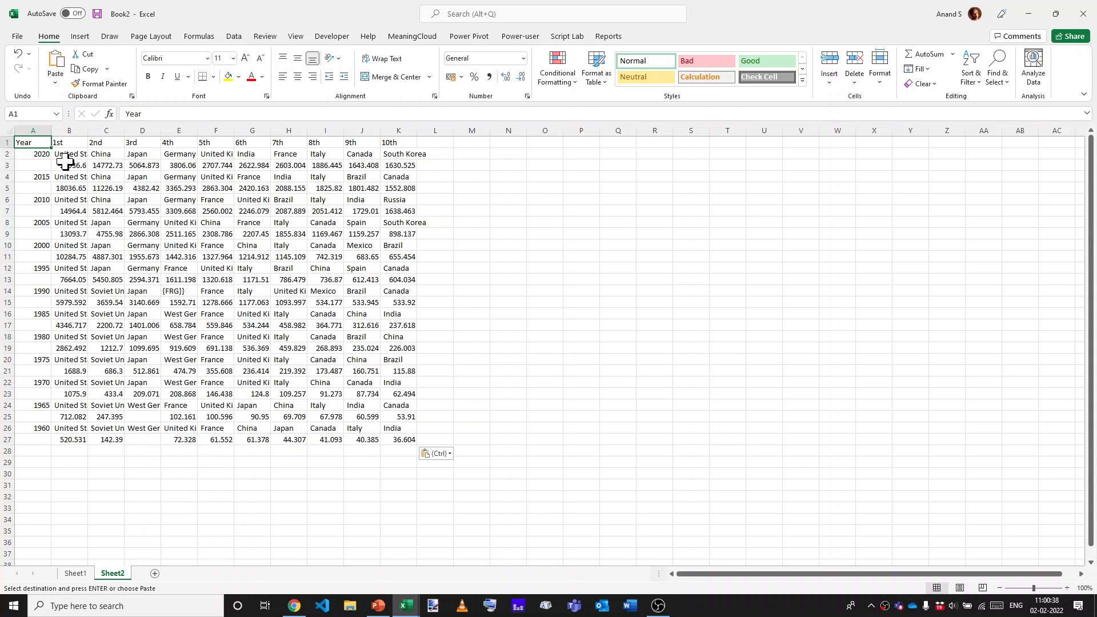
{"action": "scroll", "coordinate": [64, 162], "scroll_direction": "up", "scroll_amount": 3}
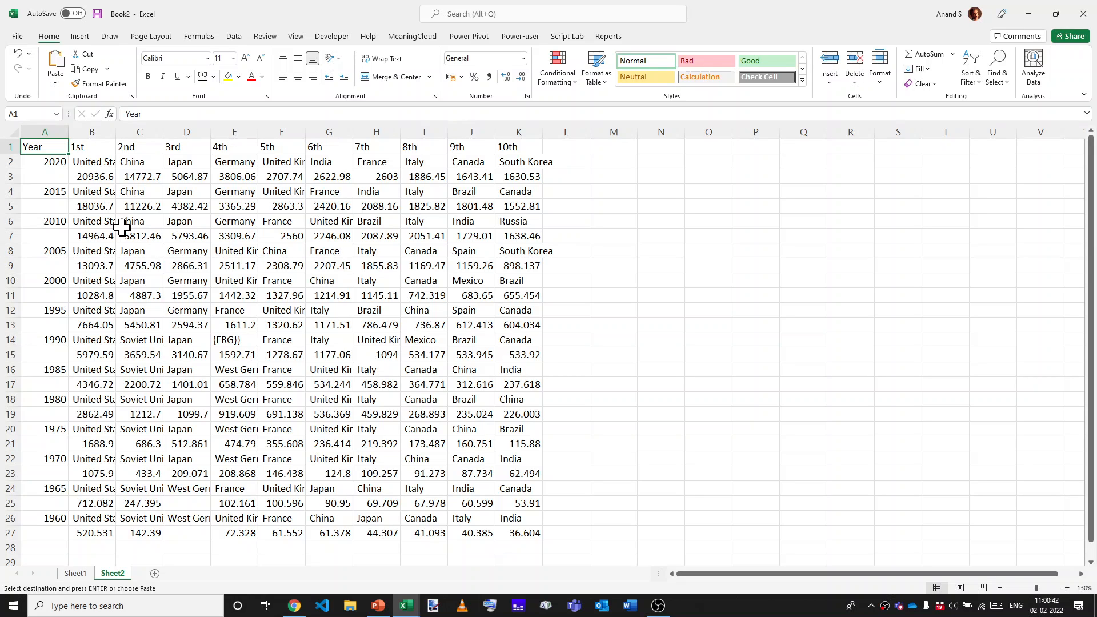
{"action": "key", "text": "Down"}
{"action": "key", "text": "Down"}
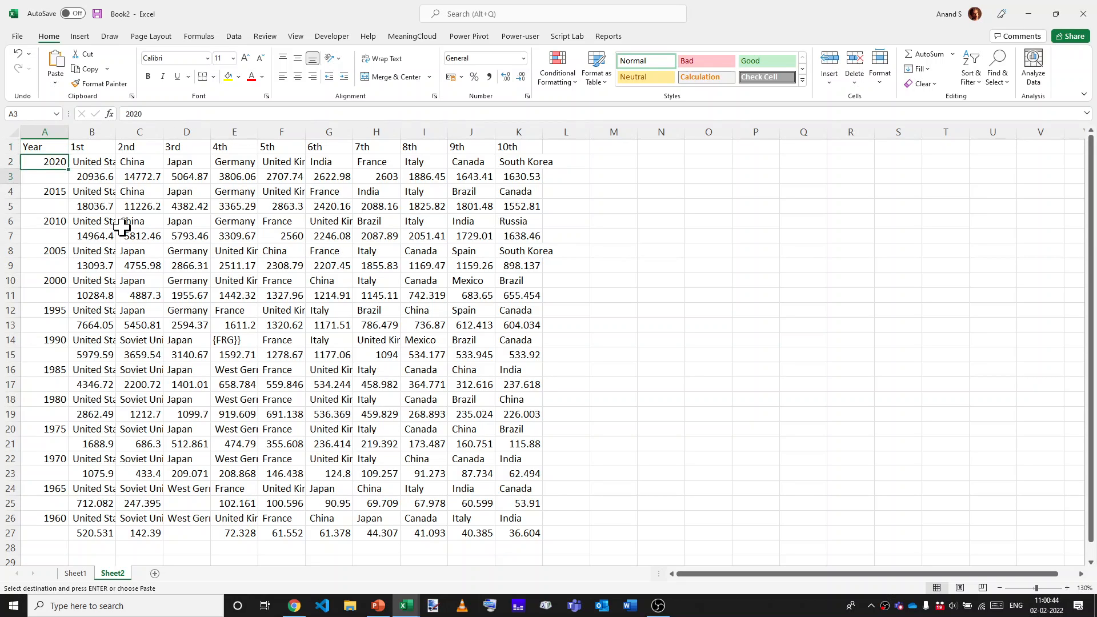
{"action": "key", "text": "Right"}
{"action": "key", "text": "Down"}
{"action": "key", "text": "Left"}
{"action": "key", "text": "Right"}
{"action": "key", "text": "shift+Down"}
{"action": "key", "text": "ctrl+shift+Right"}
{"action": "key", "text": "ctrl+c"}
{"action": "key", "text": "Up"}
{"action": "key", "text": "Up"}
{"action": "key", "text": "ctrl+Right"}
{"action": "key", "text": "Right"}
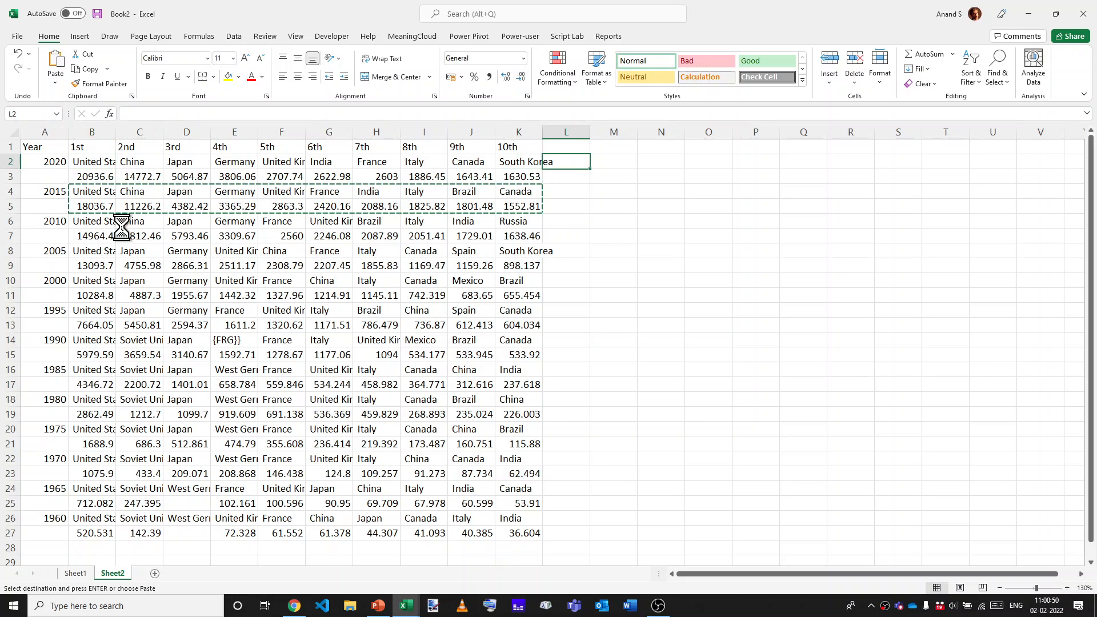
{"action": "key", "text": "ctrl+v"}
- Move the remaining 2010 to 1960 data in B6:K27 to V2, beside the 2015 data
{"action": "left_click", "coordinate": [92, 226]}
{"action": "key", "text": "ctrl+shift+Right"}
{"action": "key", "text": "ctrl+shift+Down"}
{"action": "key", "text": "ctrl+x"}
{"action": "left_click", "coordinate": [566, 164]}
{"action": "key", "text": "ctrl+Right"}
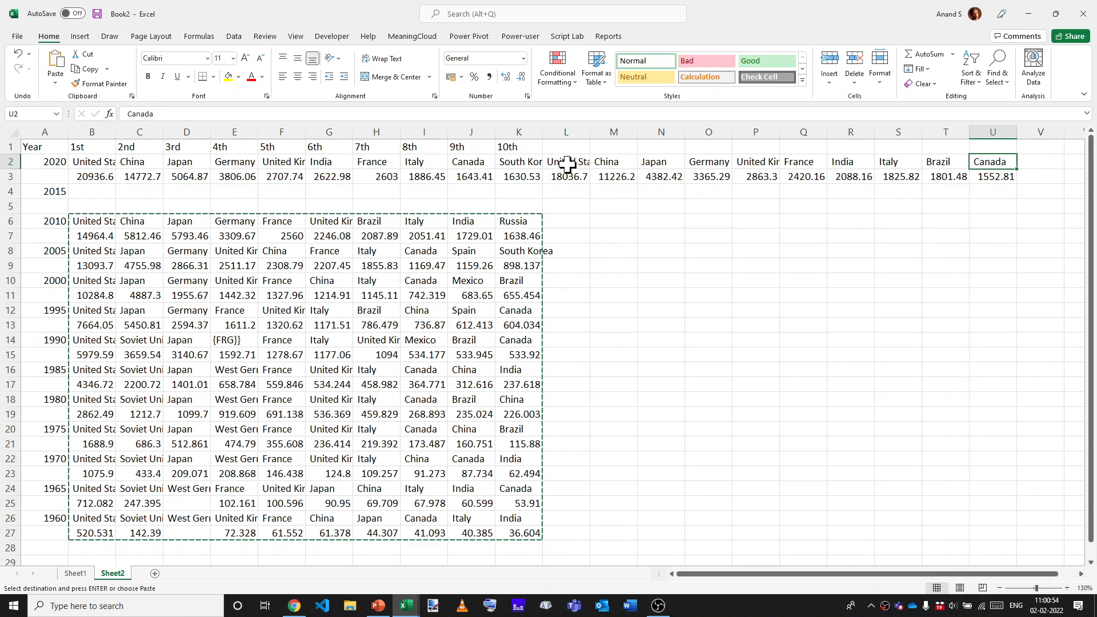
{"action": "key", "text": "Right"}
{"action": "key", "text": "ctrl+v"}
- Move the 2005 to 1960 data in V4:AE23 to AF2, beside the 2010 data
{"action": "scroll", "coordinate": [566, 164], "scroll_direction": "right", "scroll_amount": 3}
{"action": "left_click_drag", "start_coordinate": [567, 164], "coordinate": [46, 214]}
{"action": "left_click", "coordinate": [48, 198]}
{"action": "key", "text": "ctrl+shift+Right"}
{"action": "key", "text": "ctrl+shift+Down"}
{"action": "key", "text": "ctrl+x"}
{"action": "key", "text": "ctrl+Up"}
{"action": "key", "text": "ctrl+Right"}
{"action": "key", "text": "Right"}
{"action": "key", "text": "ctrl+v"}
- Move the 2000 to 1960 data in AF4:AO21 to AP2, beside the 2005 data
{"action": "key", "text": "Down"}
{"action": "key", "text": "Down"}
{"action": "key", "text": "ctrl+shift+Right"}
{"action": "key", "text": "ctrl+shift+Down"}
{"action": "key", "text": "ctrl+x"}
{"action": "key", "text": "ctrl+Up"}
{"action": "key", "text": "ctrl+Right"}
{"action": "key", "text": "Right"}
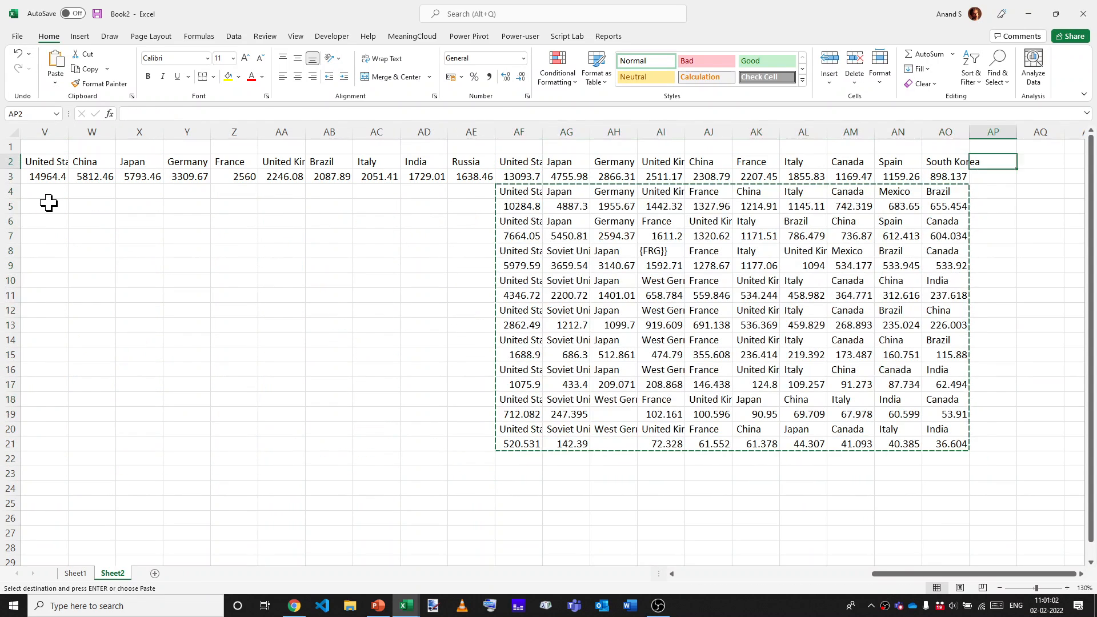
{"action": "key", "text": "ctrl+v"}
- Move the 1995 to 1960 data in AP4:AY19 to AZ2, beside the 2000 data
{"action": "key", "text": "Down"}
{"action": "key", "text": "Down"}
{"action": "key", "text": "ctrl+shift+Right"}
{"action": "key", "text": "ctrl+shift+Down"}
{"action": "key", "text": "ctrl+x"}
{"action": "key", "text": "ctrl+Up"}
{"action": "key", "text": "ctrl+Right"}
{"action": "key", "text": "Right"}
{"action": "key", "text": "ctrl+v"}
- Move the 1990 to 1960 data in AZ4:BI17 to BJ2, beside the 1995 data
{"action": "key", "text": "Down"}
{"action": "key", "text": "Down"}
{"action": "key", "text": "ctrl+shift+Right"}
{"action": "key", "text": "ctrl+shift+Down"}
{"action": "key", "text": "ctrl+x"}
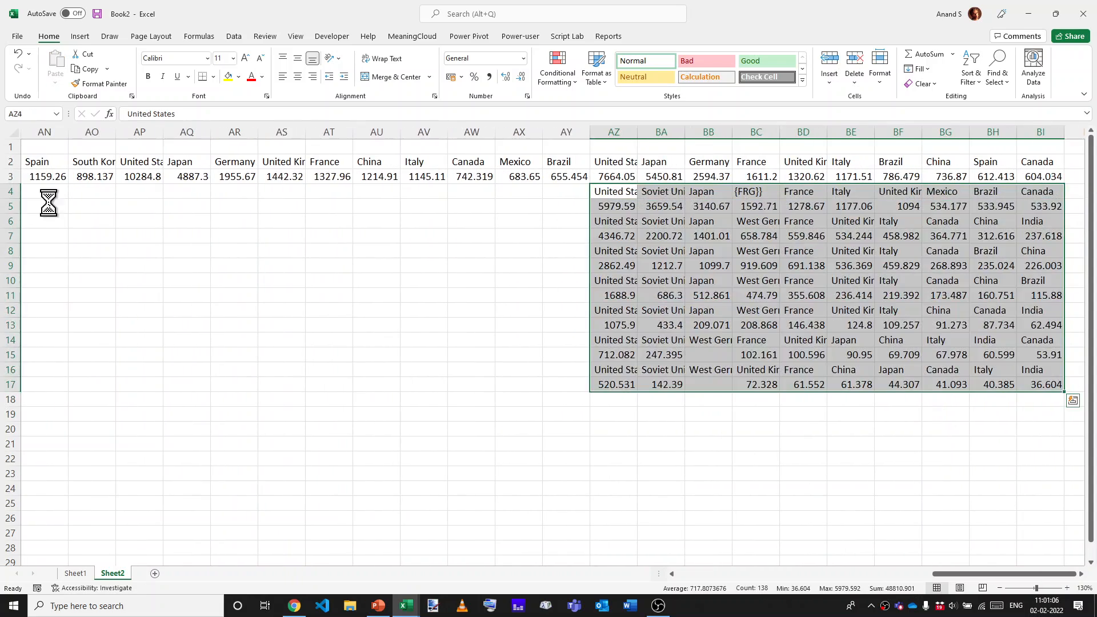
{"action": "key", "text": "ctrl+Up"}
{"action": "key", "text": "ctrl+Right"}
{"action": "key", "text": "Right"}
{"action": "key", "text": "ctrl+v"}
- Move the 1985 to 1960 data in BJ4:BS15 to BT2, beside the 1990 data
{"action": "key", "text": "Down"}
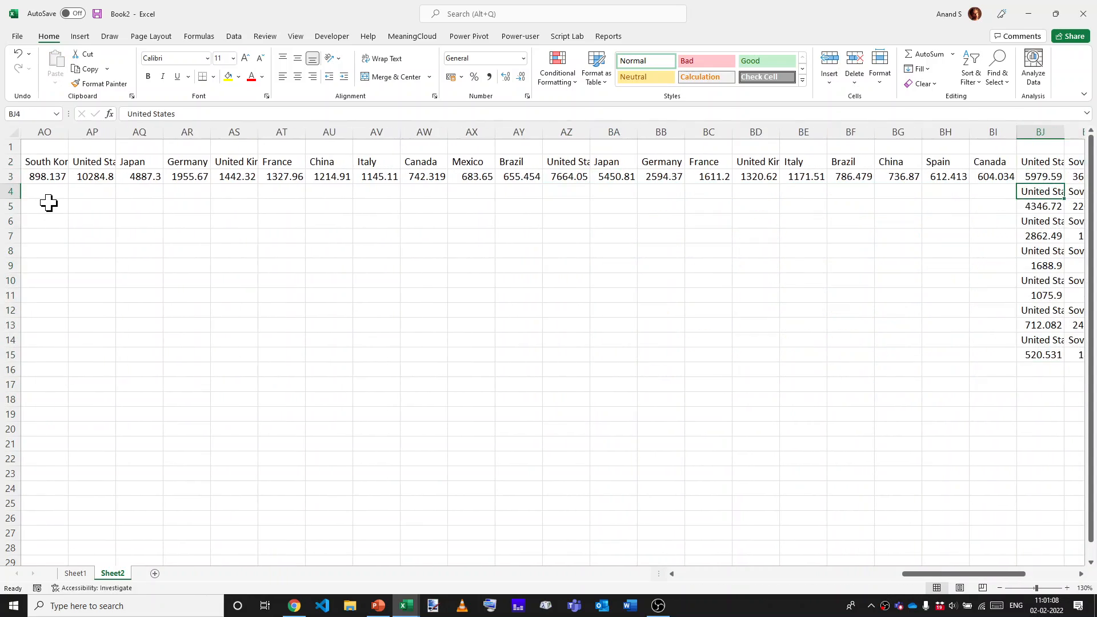
{"action": "key", "text": "ctrl+shift+Right"}
{"action": "key", "text": "ctrl+shift+Down"}
{"action": "key", "text": "ctrl+x"}
{"action": "key", "text": "ctrl+Up"}
{"action": "key", "text": "ctrl+Right"}
{"action": "key", "text": "Right"}
{"action": "key", "text": "ctrl+v"}
- Move the 1980 to 1960 data in BT4:CC13 to CD2, beside the 1985 data
{"action": "key", "text": "Down"}
{"action": "key", "text": "Down"}
{"action": "key", "text": "ctrl+shift+Right"}
{"action": "key", "text": "ctrl+shift+Down"}
{"action": "key", "text": "ctrl+x"}
{"action": "key", "text": "ctrl+Up"}
{"action": "key", "text": "ctrl+Right"}
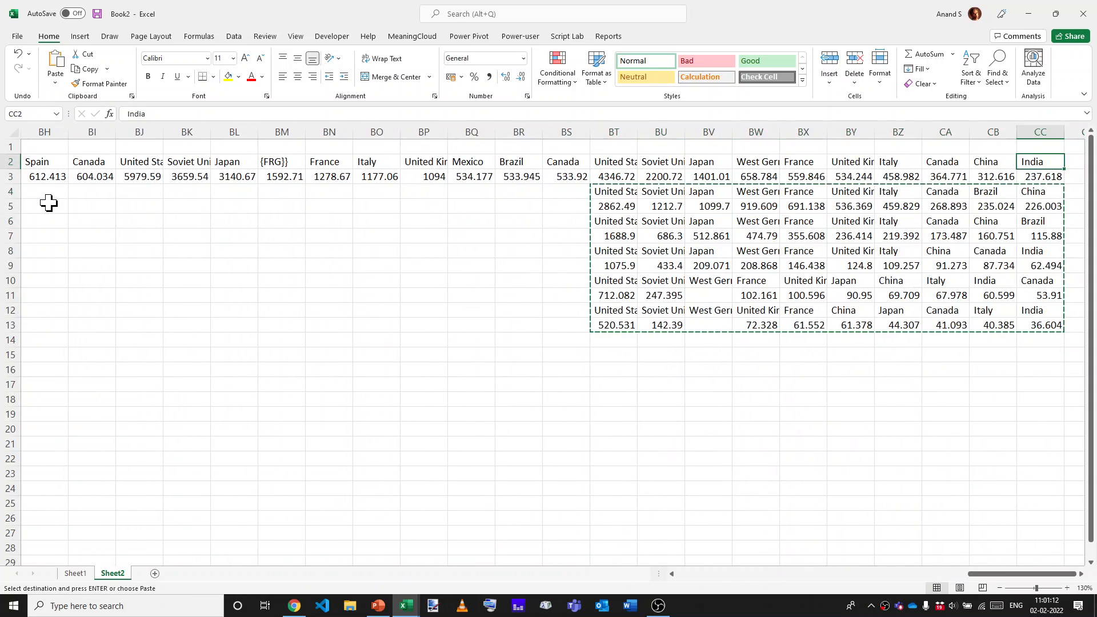
{"action": "key", "text": "Right"}
{"action": "key", "text": "ctrl+v"}
- Move the 1975 to 1960 data in CD4:CM11 to CN2, beside the 1980 data
{"action": "key", "text": "Down"}
{"action": "key", "text": "Down"}
{"action": "key", "text": "ctrl+shift+Right"}
{"action": "key", "text": "ctrl+shift+Down"}
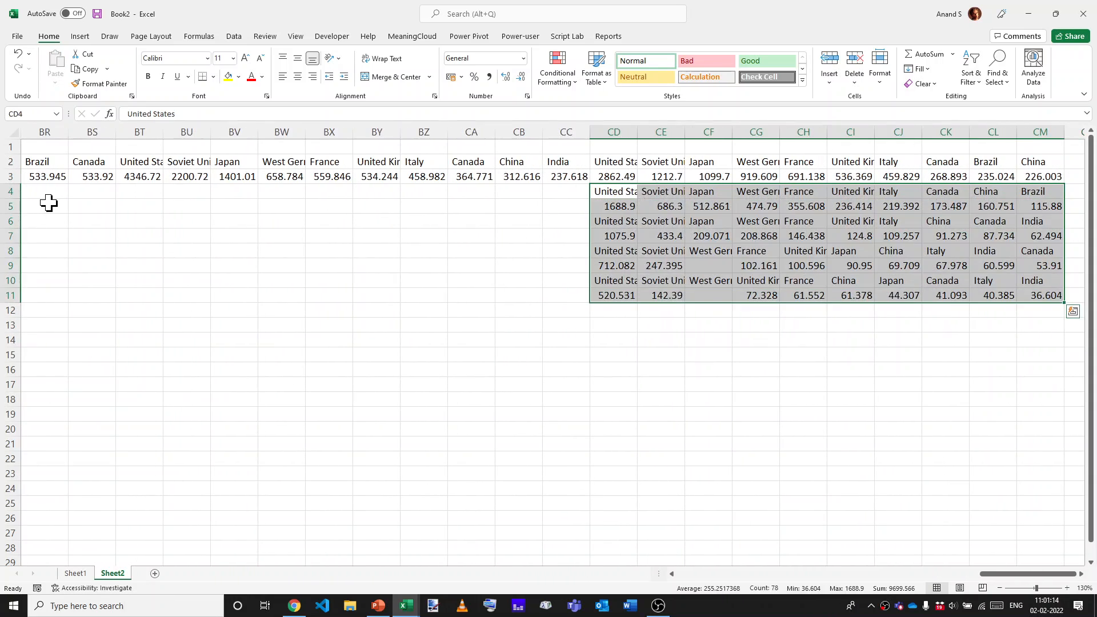
{"action": "key", "text": "ctrl+x"}
{"action": "key", "text": "ctrl+Up"}
{"action": "key", "text": "ctrl+Right"}
{"action": "key", "text": "Right"}
{"action": "key", "text": "ctrl+v"}
- Move the 1970 to 1960 data in CN4:CW9 to CX2, beside the 1975 data
{"action": "key", "text": "Down"}
{"action": "key", "text": "Down"}
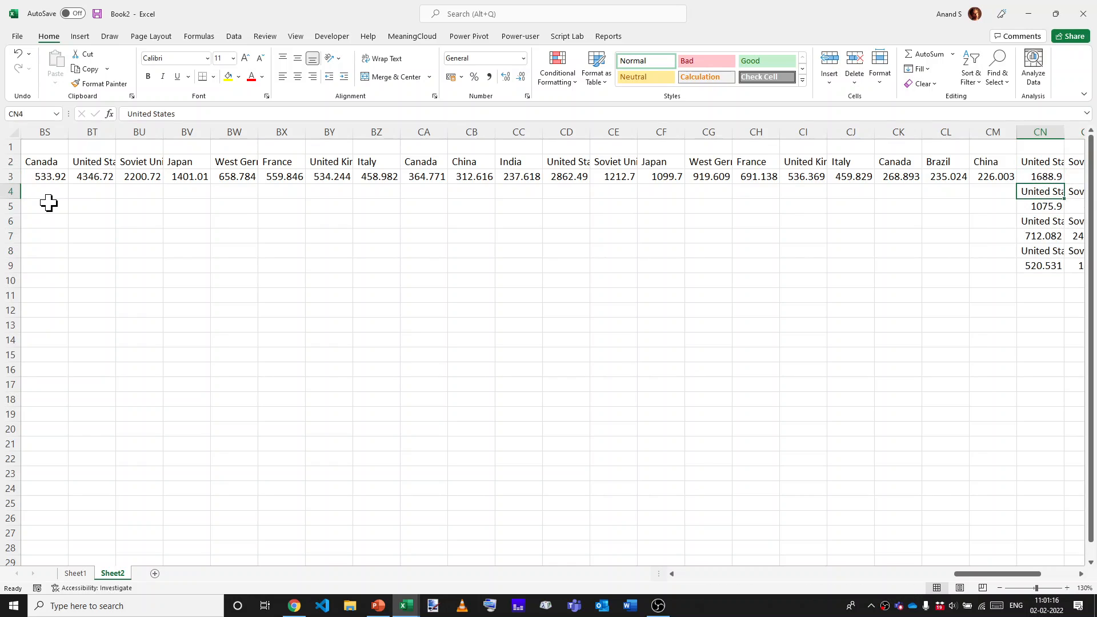
{"action": "key", "text": "ctrl+shift+Right"}
{"action": "key", "text": "ctrl+shift+Down"}
{"action": "key", "text": "ctrl+x"}
{"action": "key", "text": "ctrl+Up"}
{"action": "key", "text": "ctrl+Right"}
{"action": "key", "text": "Right"}
{"action": "key", "text": "ctrl+v"}
- Move the 1965 and 1960 data in CX4:DG7 to DH2, beside the 1970 data
{"action": "key", "text": "Down"}
{"action": "key", "text": "Down"}
{"action": "key", "text": "ctrl+shift+Right"}
{"action": "key", "text": "ctrl+shift+Down"}
{"action": "key", "text": "ctrl+x"}
{"action": "key", "text": "ctrl+Up"}
{"action": "key", "text": "ctrl+Right"}
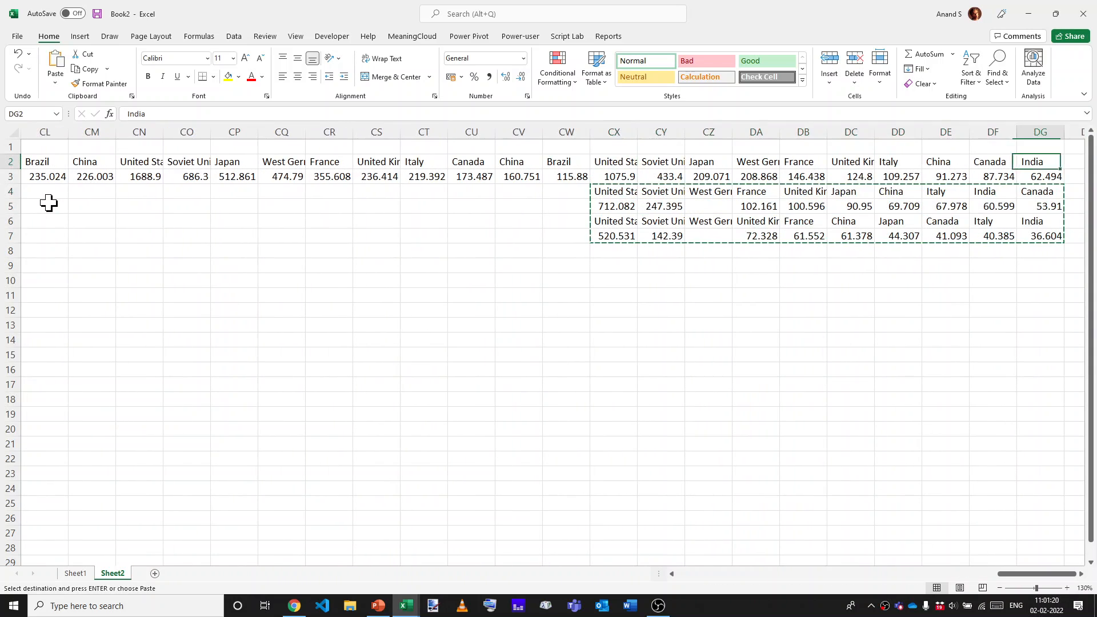
{"action": "key", "text": "Right"}
{"action": "key", "text": "ctrl+v"}
- Move the 1960 data in DH4:DQ5 to DR2, completing the two-row strip of countries and GDP figures
{"action": "key", "text": "Down"}
{"action": "key", "text": "Down"}
{"action": "key", "text": "ctrl+shift+Right"}
{"action": "key", "text": "ctrl+shift+Down"}
{"action": "key", "text": "ctrl+x"}
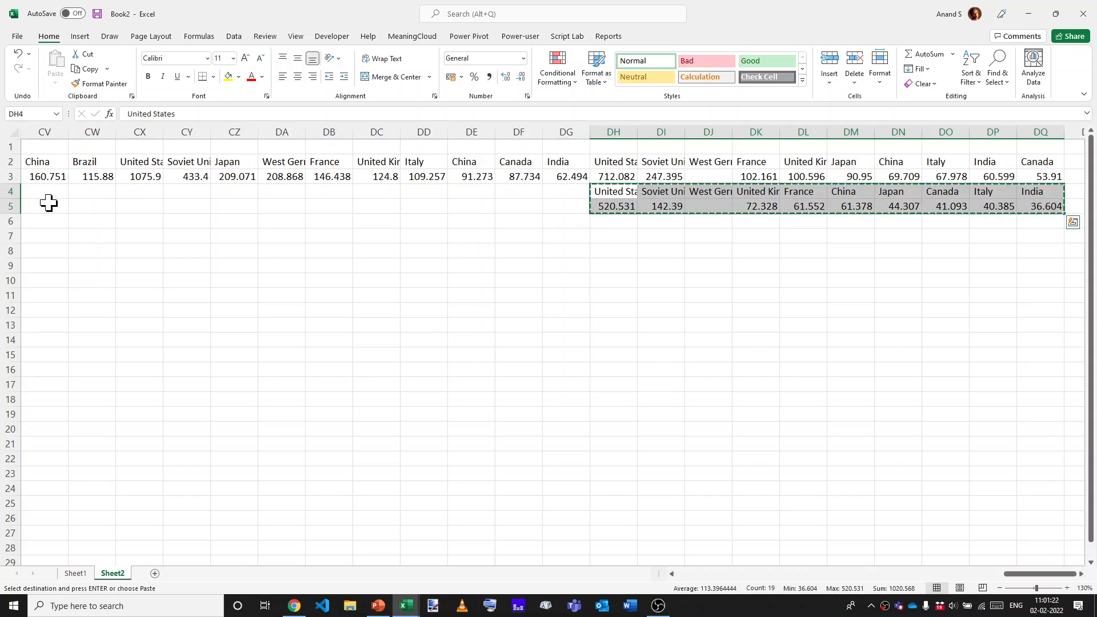
{"action": "key", "text": "ctrl+Up"}
{"action": "key", "text": "ctrl+Right"}
{"action": "key", "text": "Right"}
{"action": "key", "text": "ctrl+v"}
- Copy the two-row strip B2:EA3 and paste it as transposed values starting at A5
{"action": "key", "text": "Home"}
{"action": "key", "text": "Right"}
{"action": "key", "text": "ctrl+shift+Down"}
{"action": "key", "text": "ctrl+shift+Right"}
{"action": "key", "text": "ctrl+x"}
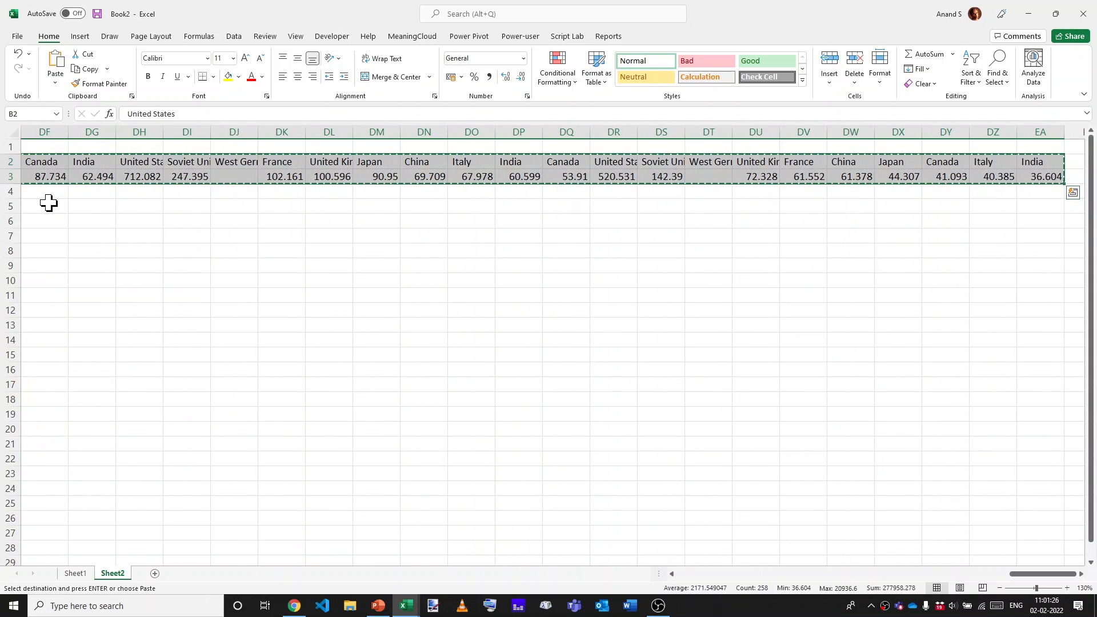
{"action": "key", "text": "Home"}
{"action": "key", "text": "Down"}
{"action": "key", "text": "Down"}
{"action": "key", "text": "Down"}
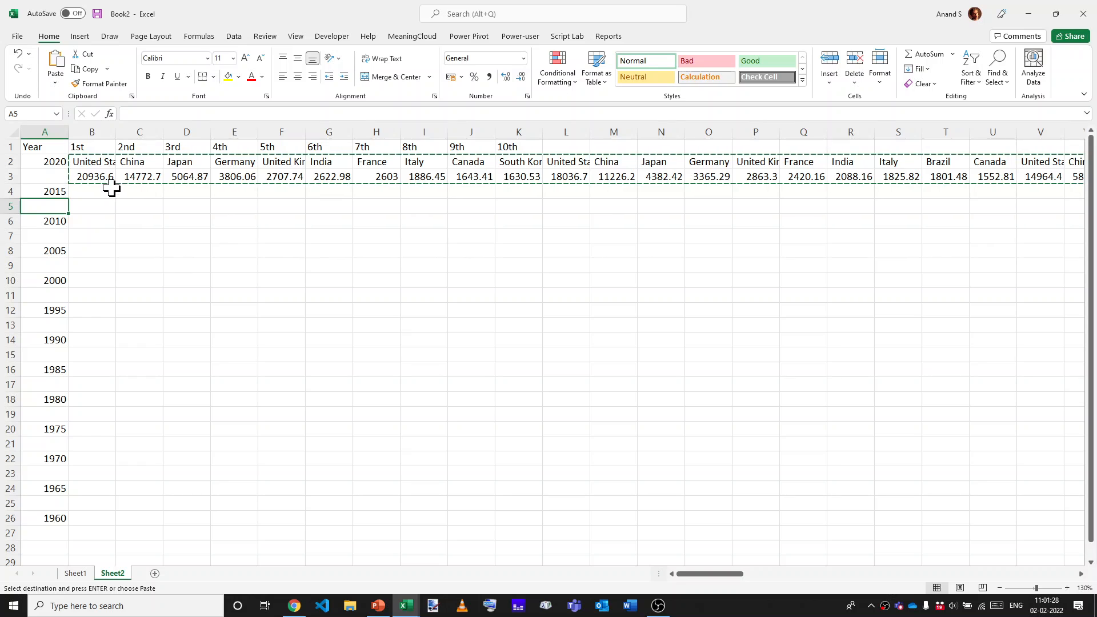
{"action": "left_click", "coordinate": [56, 83]}
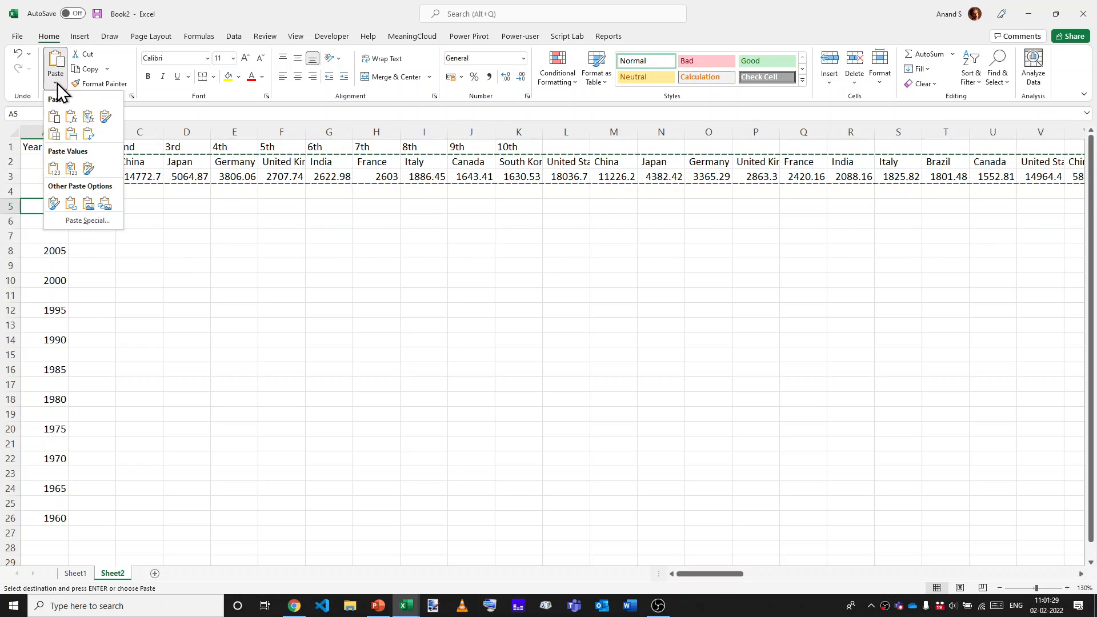
{"action": "left_click", "coordinate": [75, 218]}
{"action": "left_click", "coordinate": [301, 285]}
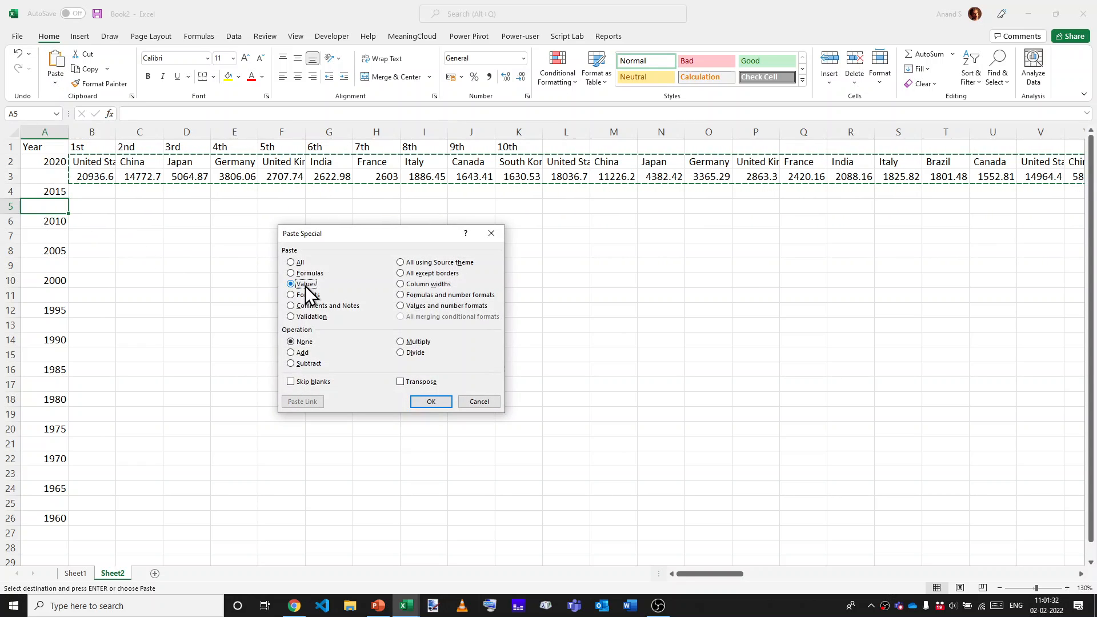
{"action": "left_click", "coordinate": [417, 382]}
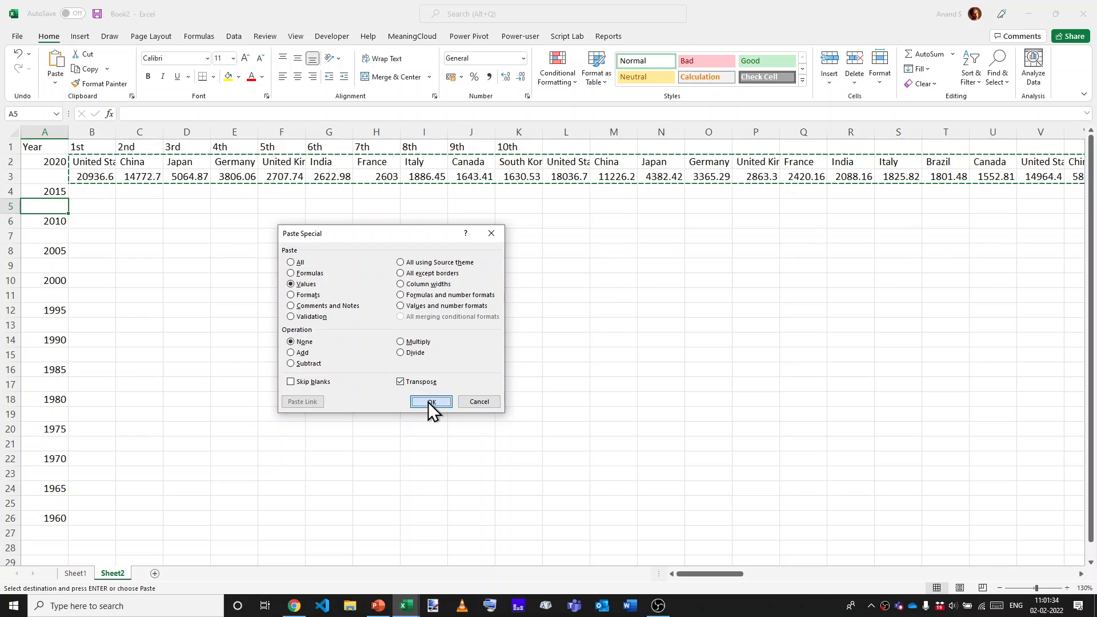
{"action": "left_click", "coordinate": [431, 403]}
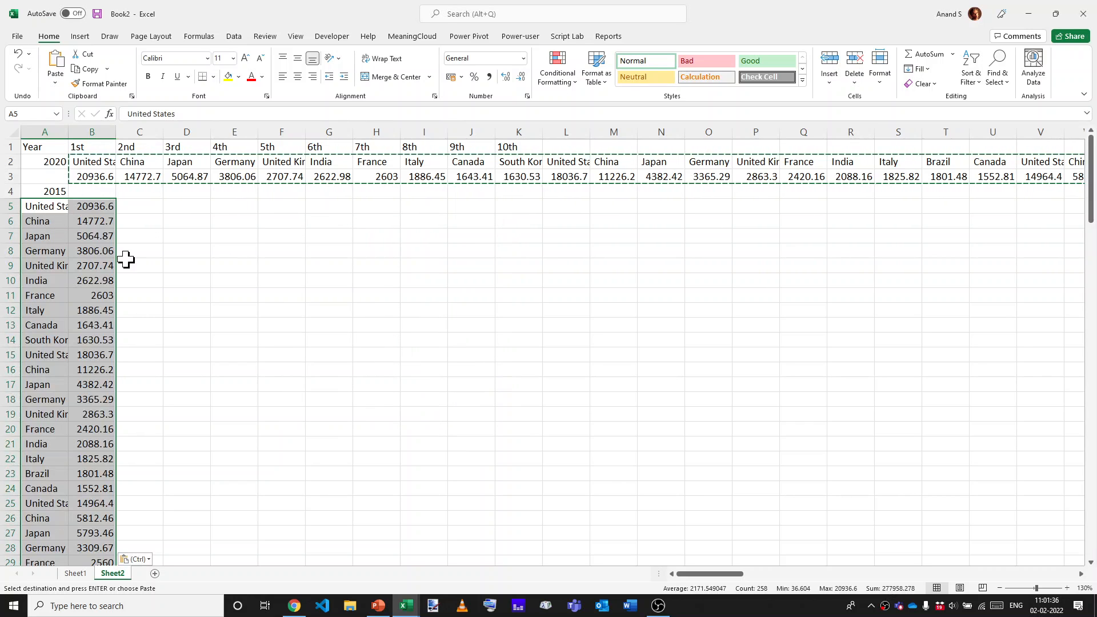
- Delete the 2015 row above the transposed list and insert two blank rows in its place
{"action": "key", "text": "Up"}
{"action": "key", "text": "shift+space"}
{"action": "key", "text": "ctrl+minus"}
{"action": "key", "text": "Left"}
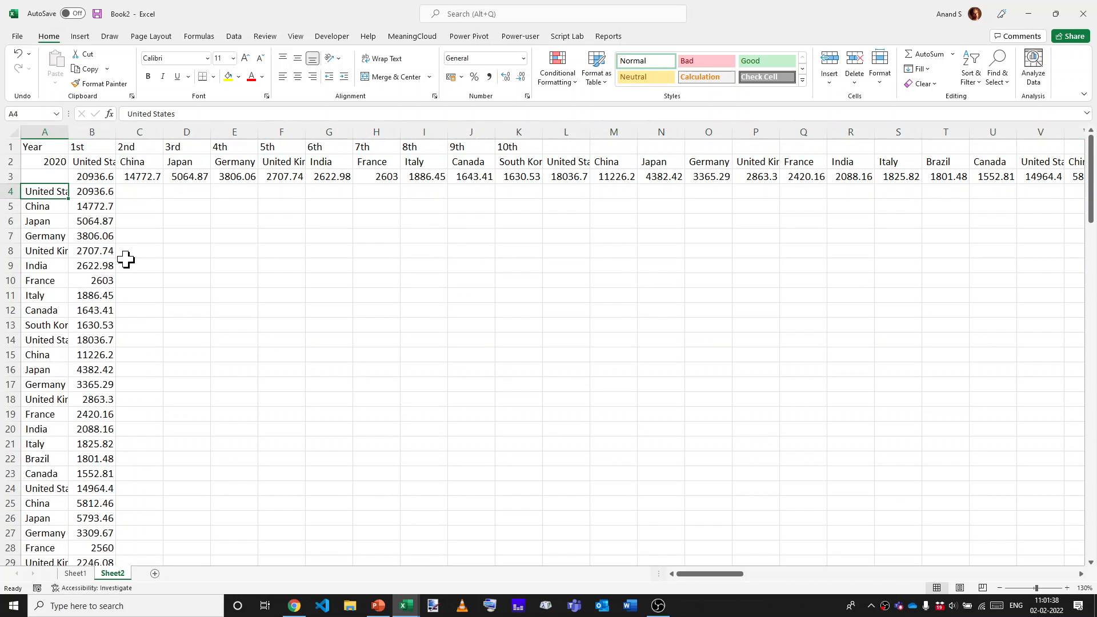
{"action": "key", "text": "shift+space"}
{"action": "key", "text": "ctrl+plus"}
{"action": "key", "text": "ctrl+plus"}
- Enter the column headers Country in A5 and GDP in B5 above the transposed list
{"action": "key", "text": "Down"}
{"action": "type", "text": "C"}
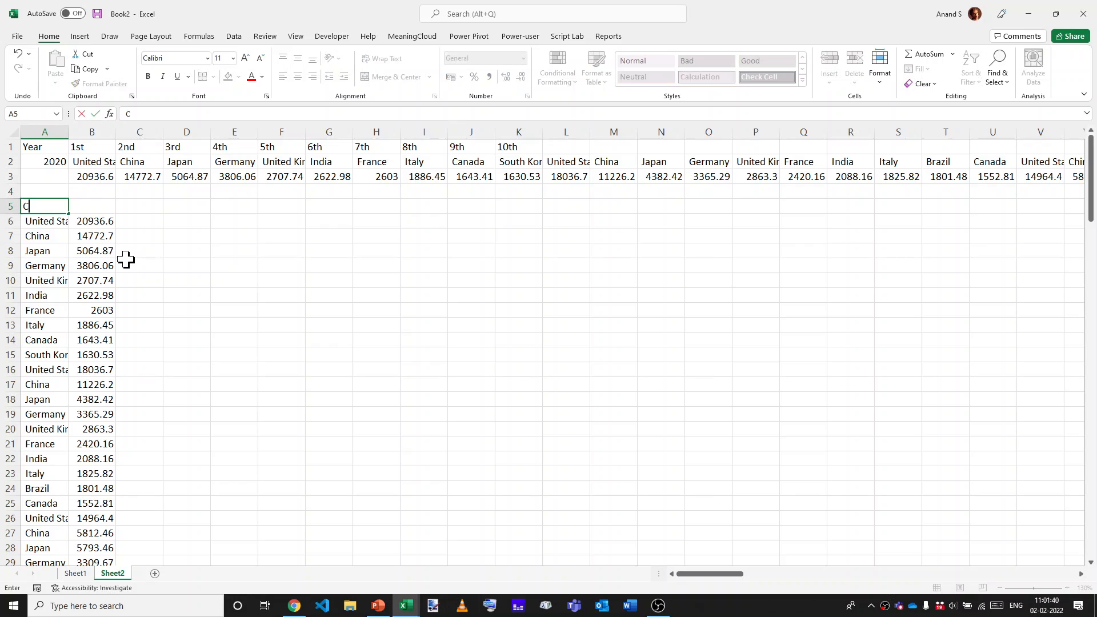
{"action": "type", "text": "ountry"}
{"action": "key", "text": "Tab"}
{"action": "type", "text": "G"}
{"action": "key", "text": "Return"}
- Insert a column before the Country column and enter 2020 in A6 beside the first list entry
{"action": "key", "text": "Up"}
{"action": "key", "text": "alt+i"}
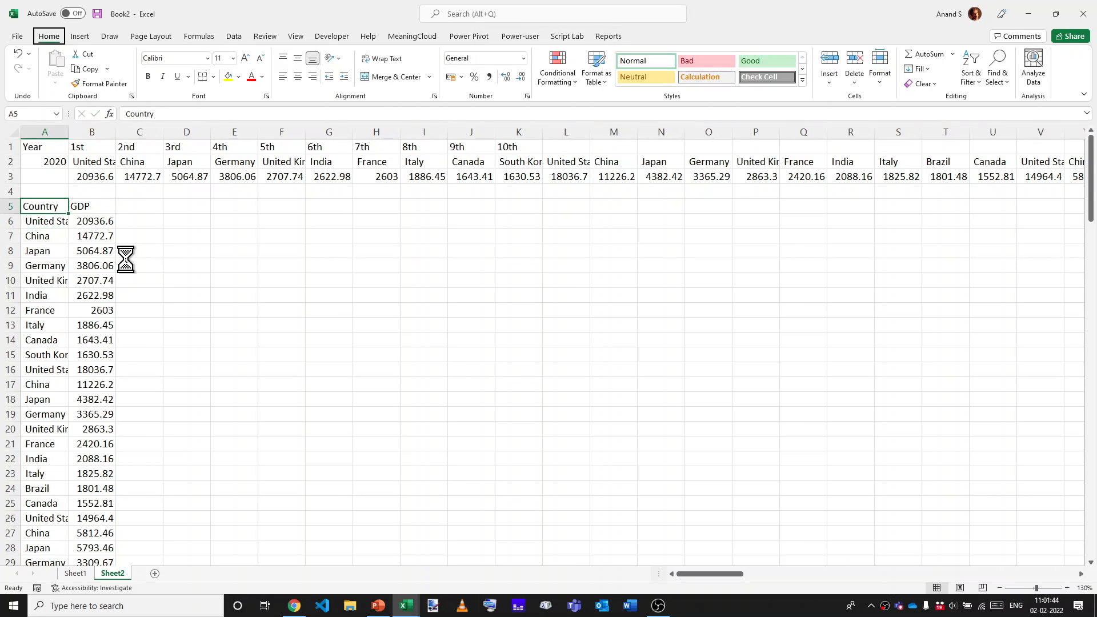
{"action": "key", "text": "c"}
{"action": "key", "text": "Down"}
{"action": "type", "text": "202"}
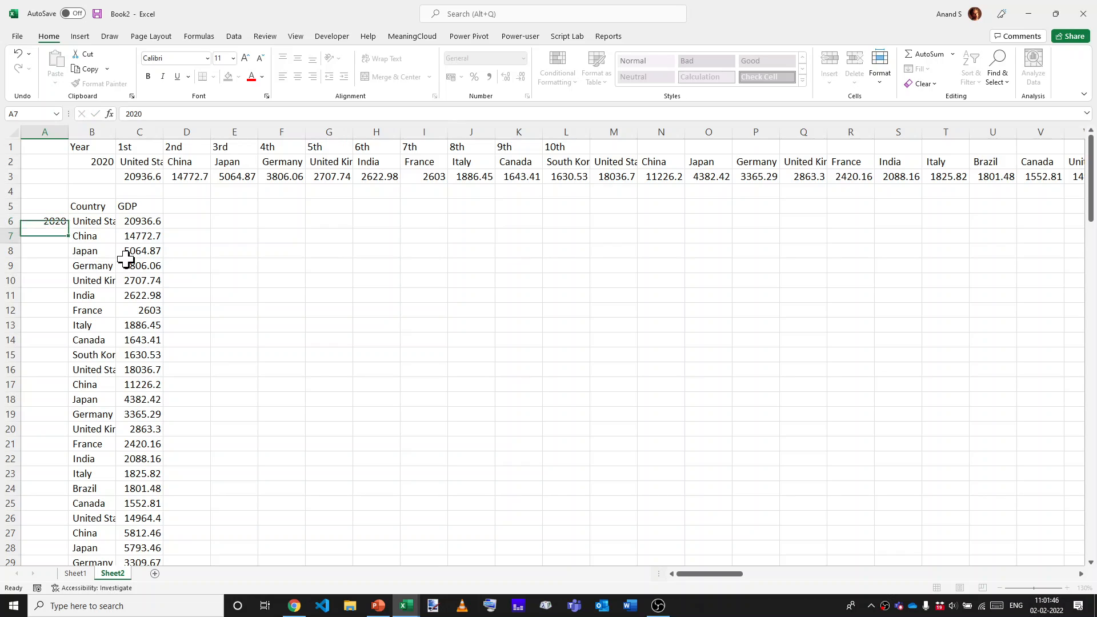
{"action": "key", "text": "Return"}
- Insert another column between the year and Country columns and enter the header Rank in B5
{"action": "key", "text": "Up"}
{"action": "key", "text": "Right"}
{"action": "key", "text": "alt+i"}
{"action": "key", "text": "c"}
{"action": "key", "text": "Up"}
{"action": "type", "text": "Rank"}
{"action": "key", "text": "Return"}
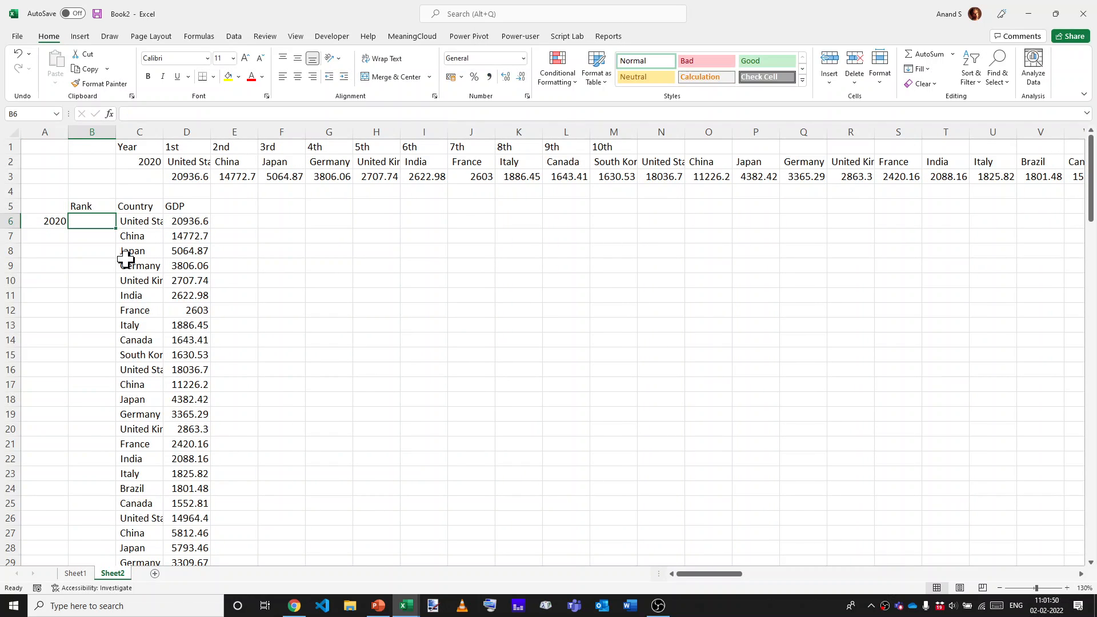
- Enter 1 in B6 and fill B6:B15 with a series of ranks from 1 to 10
{"action": "type", "text": "1"}
{"action": "key", "text": "Return"}
{"action": "key", "text": "Up"}
{"action": "key", "text": "Down"}
{"action": "key", "text": "shift+Down"}
{"action": "key", "text": "Up"}
{"action": "key", "text": "shift+Down"}
{"action": "key", "text": "shift+Down"}
{"action": "key", "text": "shift+Down"}
{"action": "key", "text": "shift+Down"}
{"action": "key", "text": "shift+Down"}
{"action": "key", "text": "shift+Down"}
{"action": "key", "text": "shift+Down"}
{"action": "key", "text": "shift+Down"}
{"action": "key", "text": "shift+Down"}
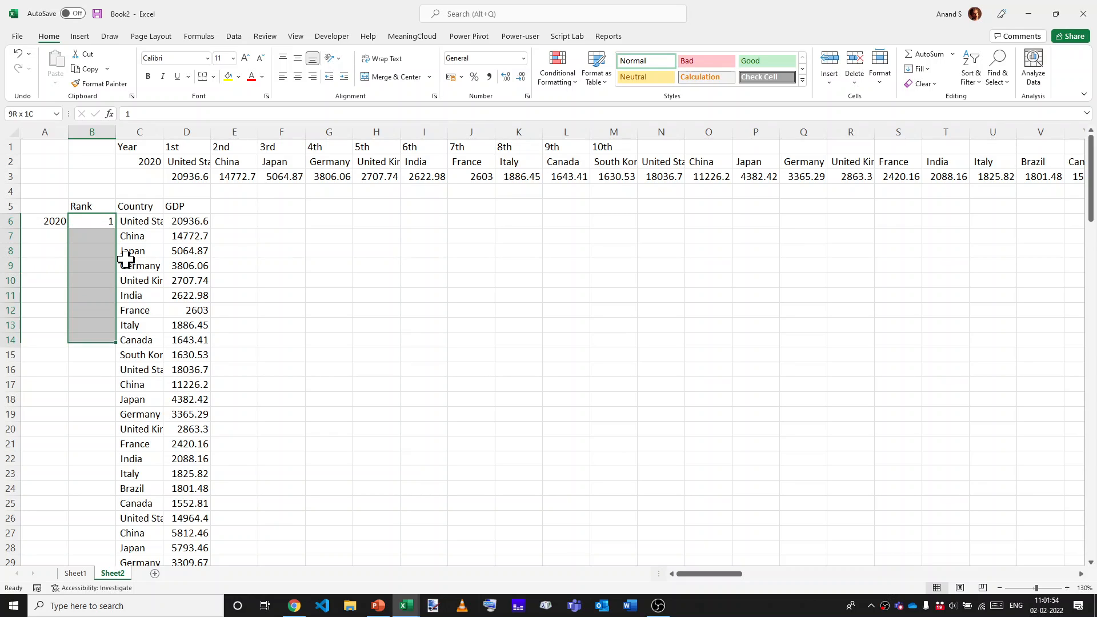
{"action": "key", "text": "alt"}
{"action": "key", "text": "e"}
{"action": "key", "text": "i"}
{"action": "key", "text": "s"}
{"action": "key", "text": "Return"}
- Enter a formula in B16 that references the rank in B7
{"action": "key", "text": "Down"}
{"action": "key", "text": "ctrl+Down"}
{"action": "key", "text": "Down"}
{"action": "type", "text": "="}
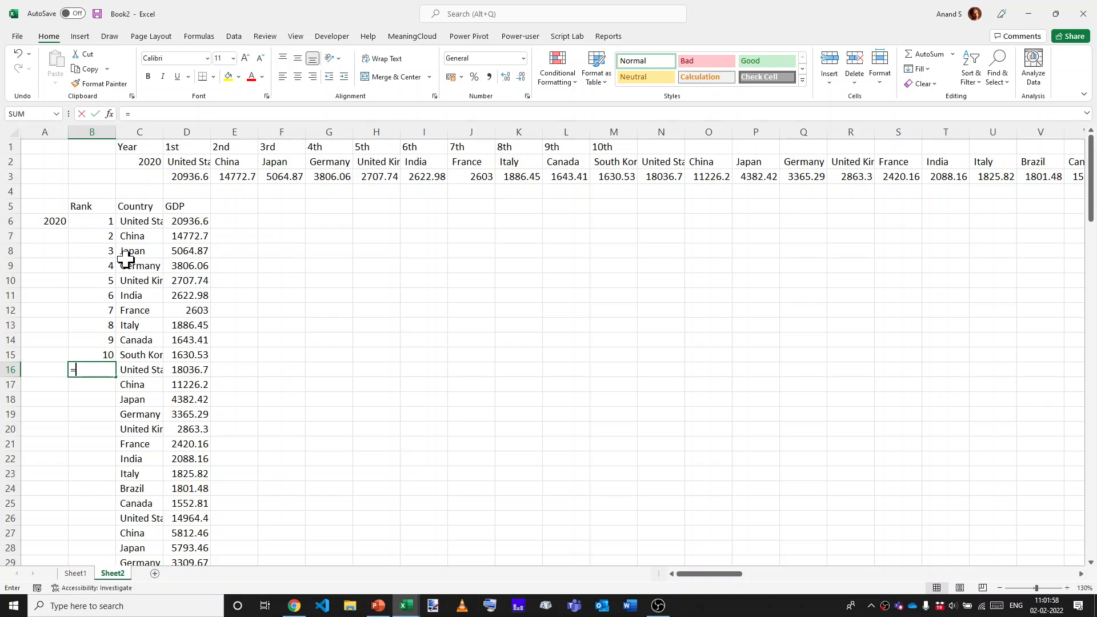
{"action": "key", "text": "Up"}
{"action": "key", "text": "Up"}
{"action": "key", "text": "Up"}
{"action": "key", "text": "Up"}
{"action": "key", "text": "Up"}
{"action": "key", "text": "Up"}
{"action": "key", "text": "Up"}
{"action": "key", "text": "Up"}
{"action": "key", "text": "Up"}
{"action": "key", "text": "Up"}
{"action": "key", "text": "Up"}
{"action": "key", "text": "Down"}
{"action": "key", "text": "Down"}
{"action": "key", "text": "Return"}
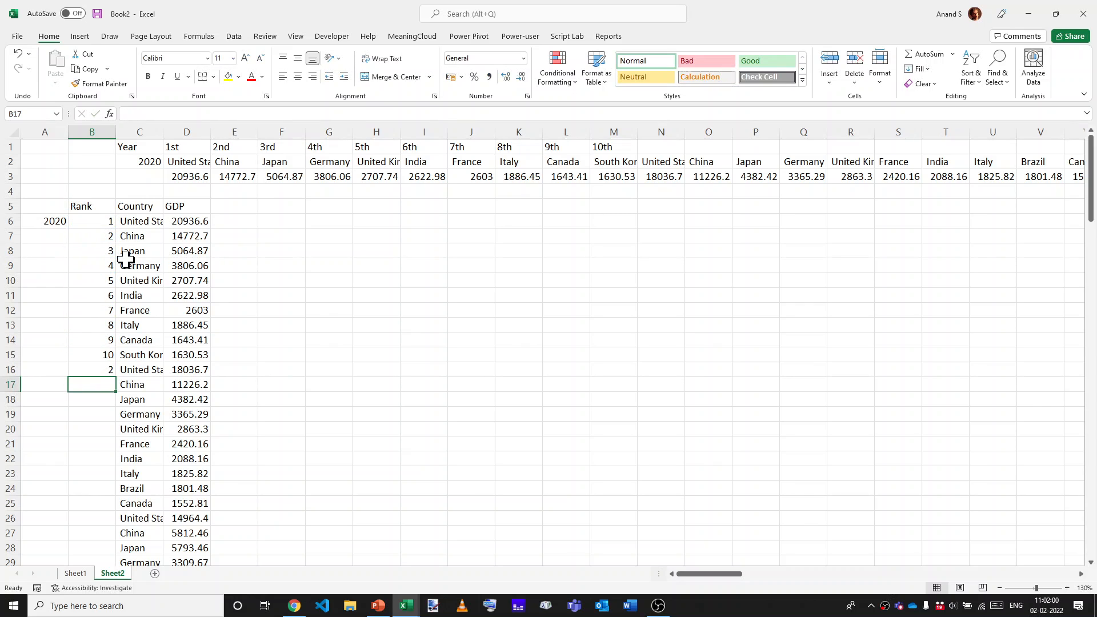
- Enter the formula =B6 in B16 to repeat the rank from ten rows above
{"action": "key", "text": "Right"}
{"action": "key", "text": "Up"}
{"action": "key", "text": "Left"}
{"action": "type", "text": "="}
{"action": "key", "text": "Up"}
{"action": "key", "text": "Up"}
{"action": "key", "text": "Up"}
{"action": "key", "text": "Up"}
{"action": "key", "text": "Up"}
{"action": "key", "text": "Up"}
{"action": "key", "text": "Up"}
{"action": "key", "text": "Up"}
{"action": "key", "text": "Up"}
{"action": "key", "text": "Up"}
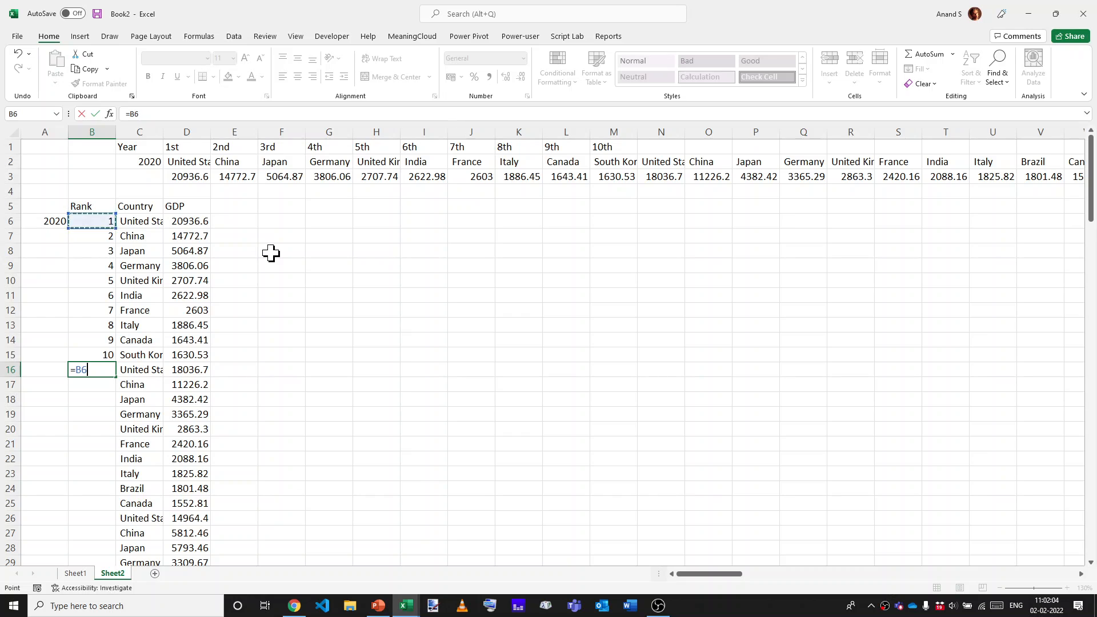
{"action": "key", "text": "Return"}
- Fill the rank formula from B16 down to the last list row, B135
{"action": "key", "text": "Right"}
{"action": "key", "text": "ctrl+Down"}
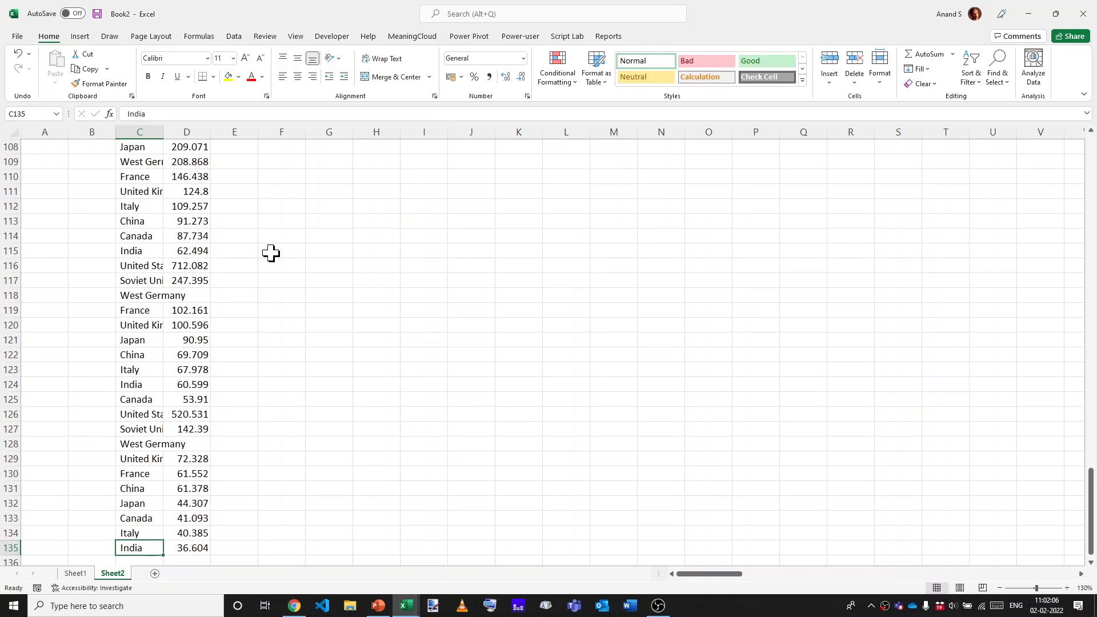
{"action": "key", "text": "Left"}
{"action": "key", "text": "ctrl+shift+Up"}
{"action": "key", "text": "ctrl+d"}
- Fill the year 2020 from A6 down through A15
{"action": "key", "text": "Up"}
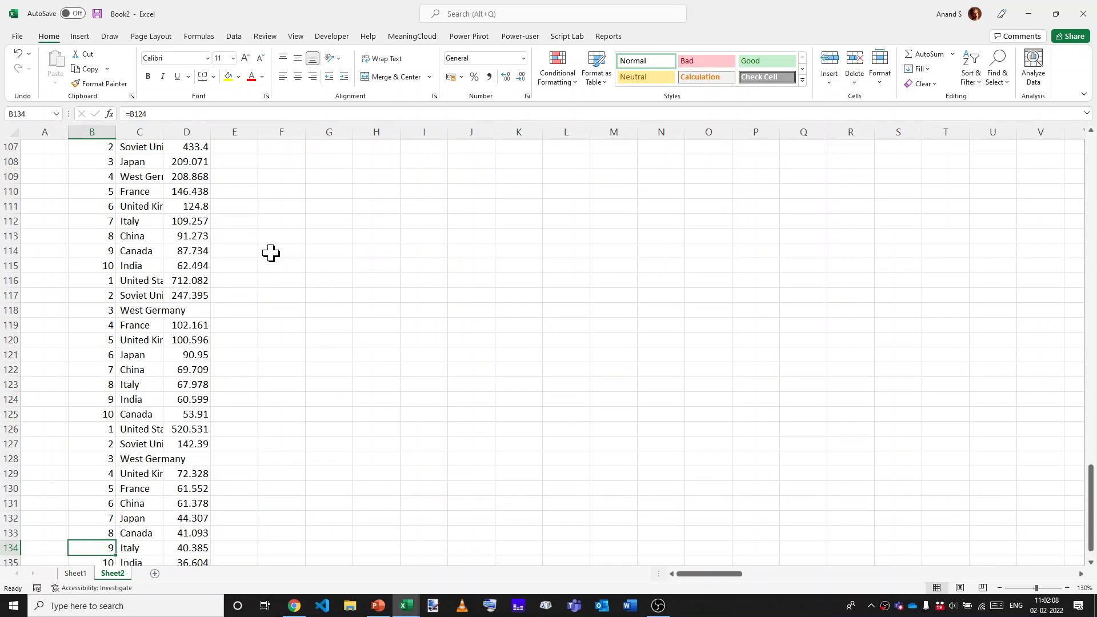
{"action": "key", "text": "Left"}
{"action": "key", "text": "ctrl+Up"}
{"action": "key", "text": "Down"}
{"action": "key", "text": "Up"}
{"action": "key", "text": "shift+Down"}
{"action": "key", "text": "shift+Down"}
{"action": "key", "text": "shift+Down"}
{"action": "key", "text": "shift+Down"}
{"action": "key", "text": "shift+Down"}
{"action": "key", "text": "shift+Down"}
{"action": "key", "text": "shift+Down"}
{"action": "key", "text": "shift+Down"}
{"action": "key", "text": "shift+Down"}
{"action": "key", "text": "ctrl+d"}
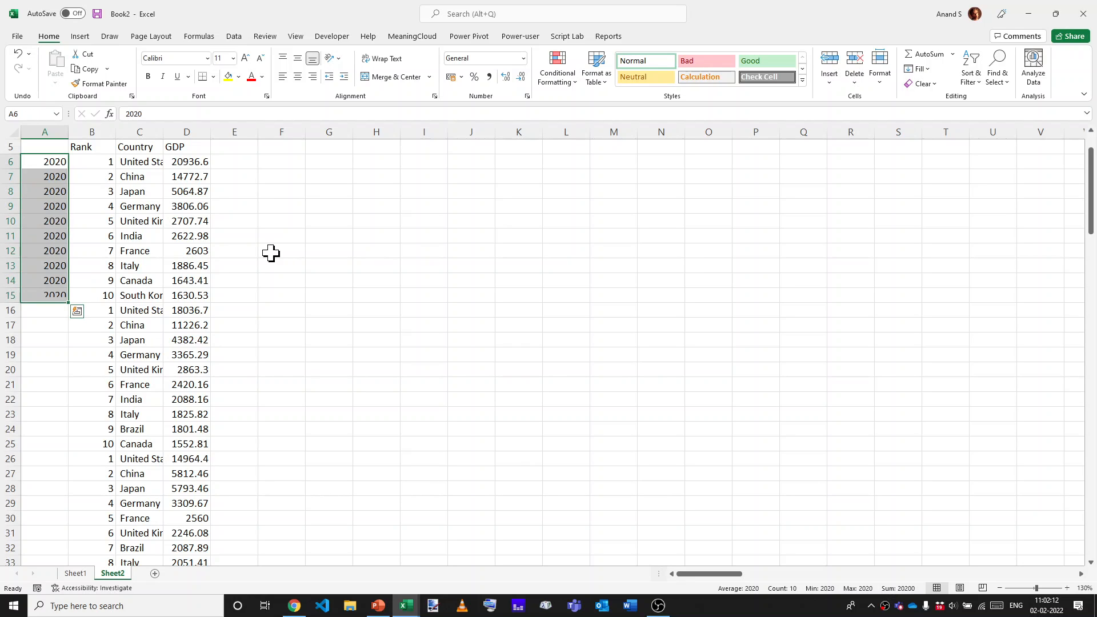
- Enter a formula in A16 that subtracts 5 from the year in A6
{"action": "key", "text": "ctrl+Down"}
{"action": "key", "text": "Down"}
{"action": "type", "text": "="}
{"action": "key", "text": "Up"}
{"action": "key", "text": "Up"}
{"action": "key", "text": "Up"}
{"action": "key", "text": "Up"}
{"action": "key", "text": "Up"}
{"action": "key", "text": "Up"}
{"action": "key", "text": "Up"}
{"action": "key", "text": "Up"}
{"action": "key", "text": "Up"}
{"action": "type", "text": "-4"}
{"action": "key", "text": "Return"}
- Fill the year formula from A16 down to the last list row, A135
{"action": "key", "text": "Up"}
{"action": "key", "text": "Right"}
{"action": "key", "text": "ctrl+Down"}
{"action": "key", "text": "Left"}
{"action": "key", "text": "ctrl+shift+Up"}
{"action": "key", "text": "ctrl+d"}
- Enter the column header Year in A5 above the list of years
{"action": "key", "text": "ctrl+Home"}
{"action": "key", "text": "Down"}
{"action": "key", "text": "Down"}
{"action": "key", "text": "Down"}
{"action": "key", "text": "Down"}
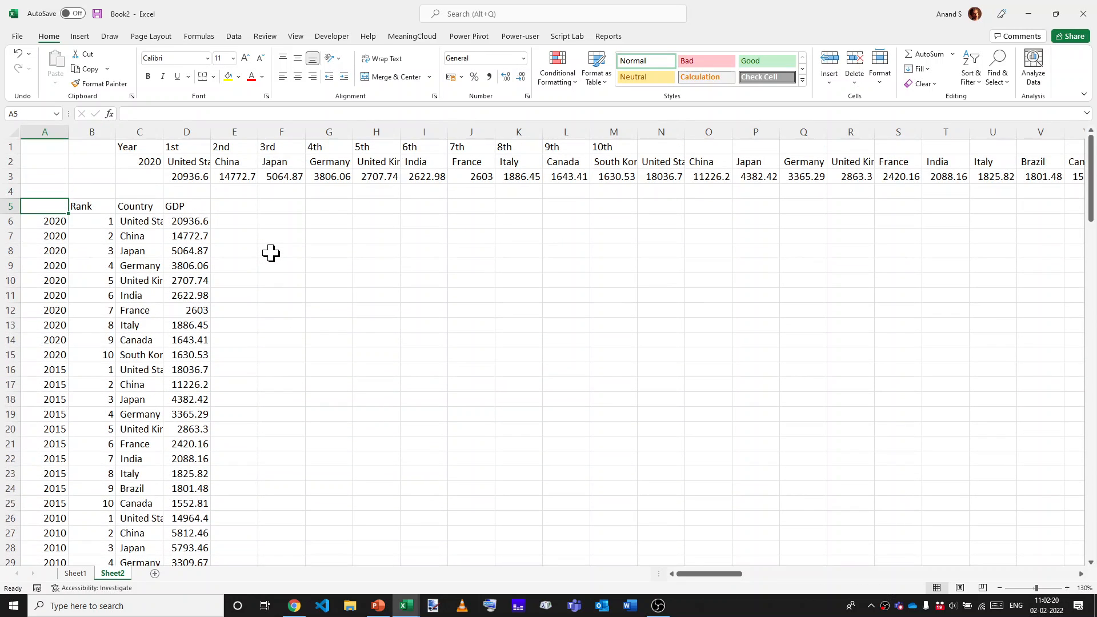
{"action": "type", "text": "Yea"}
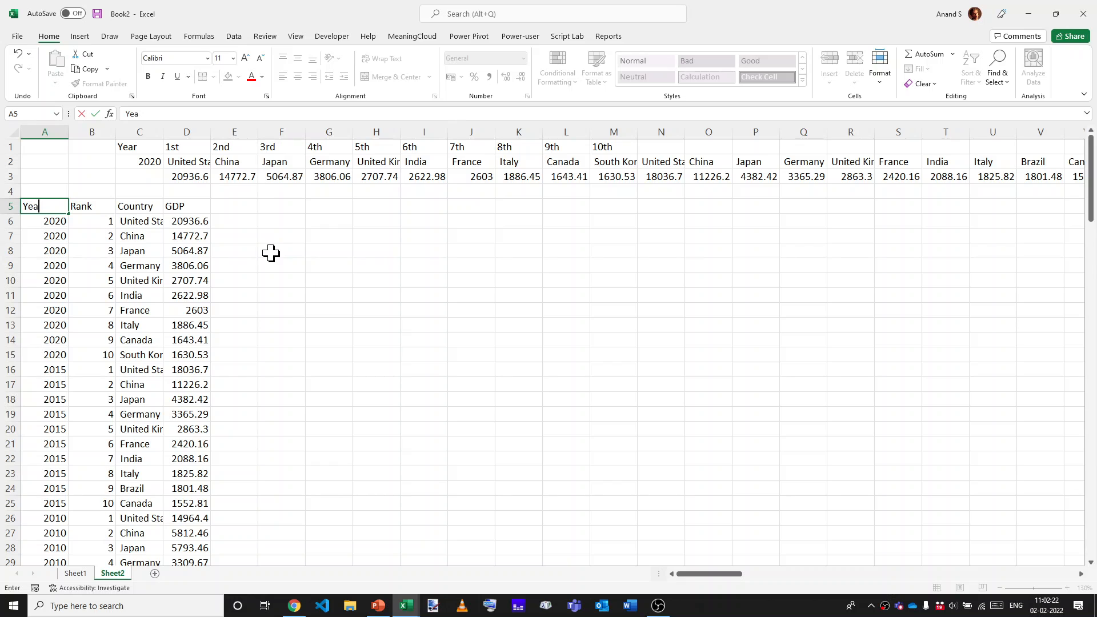
{"action": "type", "text": "r"}
{"action": "key", "text": "Return"}
- Delete rows 1 to 4 above the list and autofit the Country column's width
{"action": "key", "text": "Up"}
{"action": "key", "text": "Up"}
{"action": "key", "text": "ctrl+shift+Right"}
{"action": "key", "text": "shift+Up"}
{"action": "key", "text": "shift+Up"}
{"action": "key", "text": "shift+Up"}
{"action": "key", "text": "alt+e"}
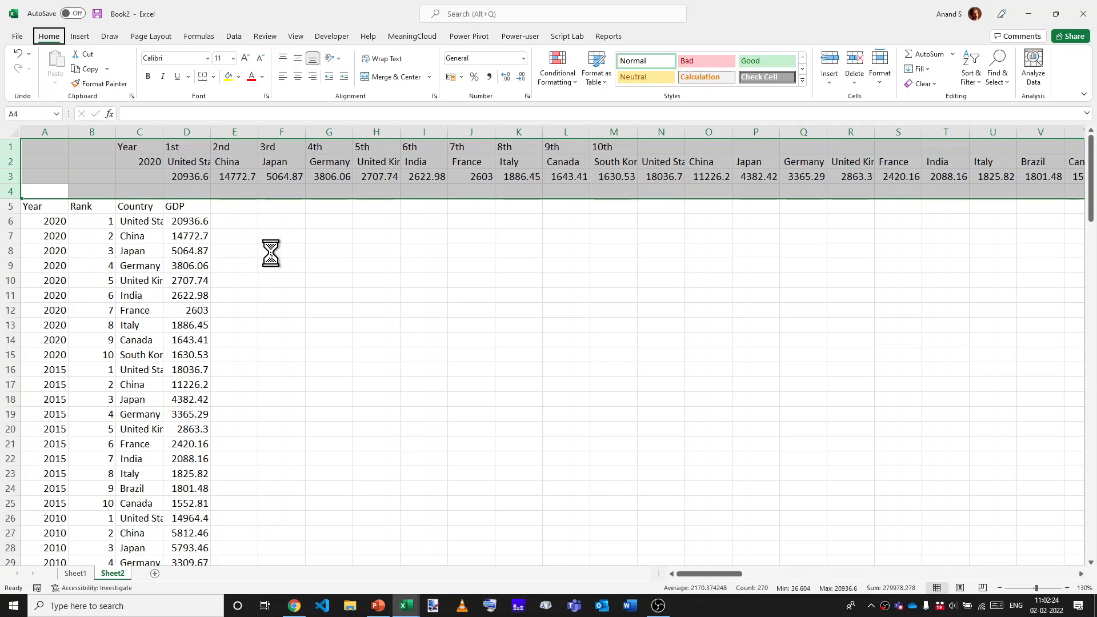
{"action": "key", "text": "d"}
{"action": "key", "text": "ctrl+Home"}
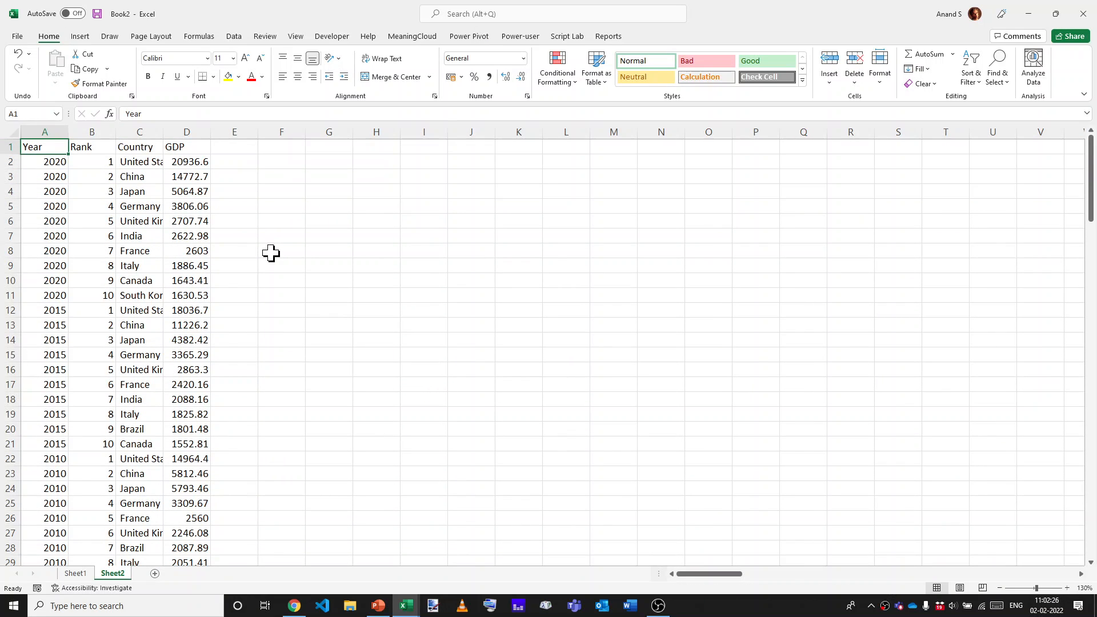
{"action": "double_click", "coordinate": [166, 134]}
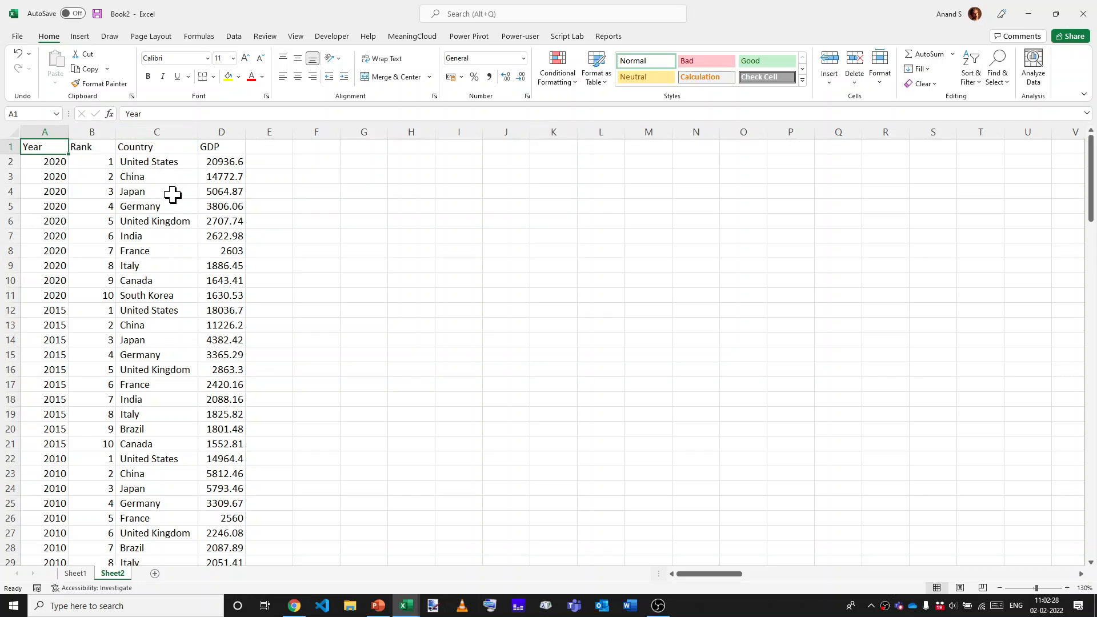
- Locate the blank country cell C65 for 1990, rank 4, and enter West Germany in it
{"action": "left_click", "coordinate": [152, 165]}
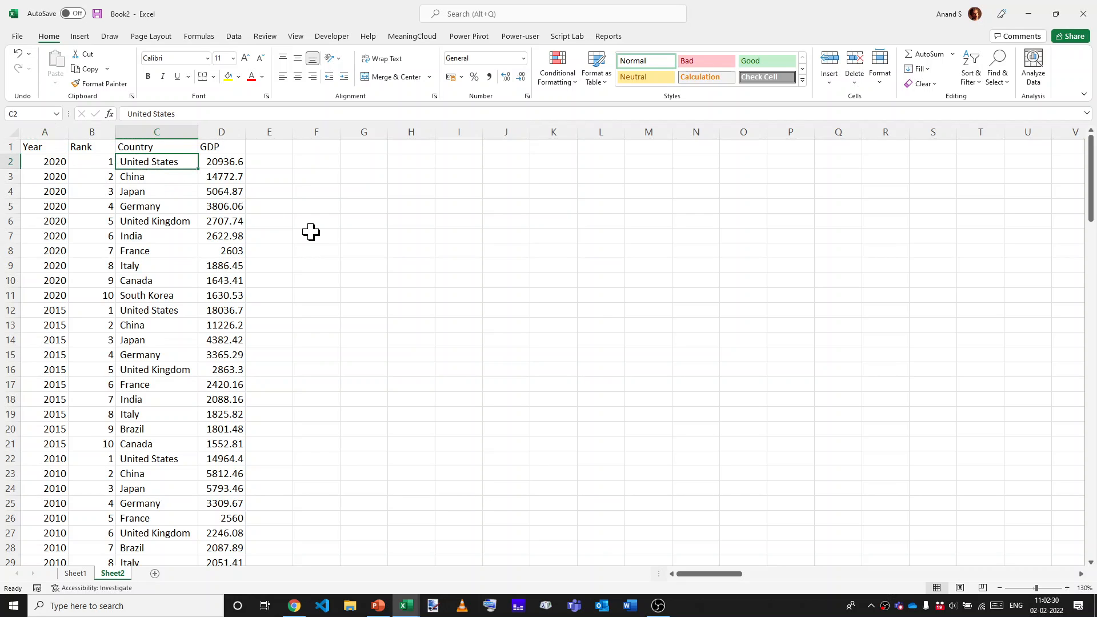
{"action": "key", "text": "ctrl+f"}
{"action": "type", "text": "frg"}
{"action": "key", "text": "Return"}
{"action": "key", "text": "Escape"}
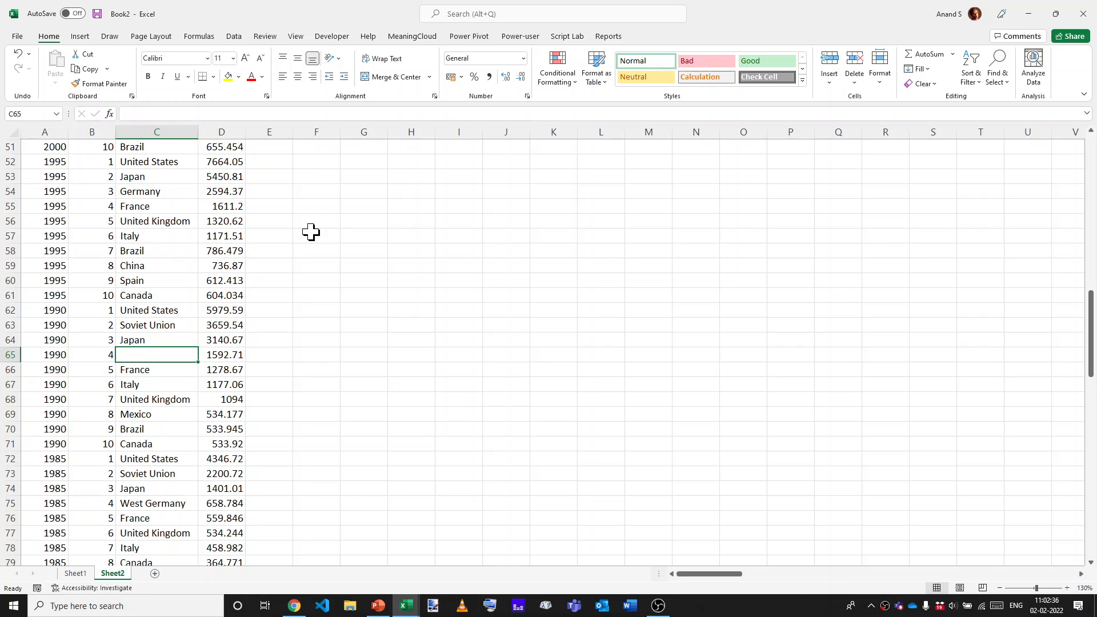
{"action": "key", "text": "BackSpace"}
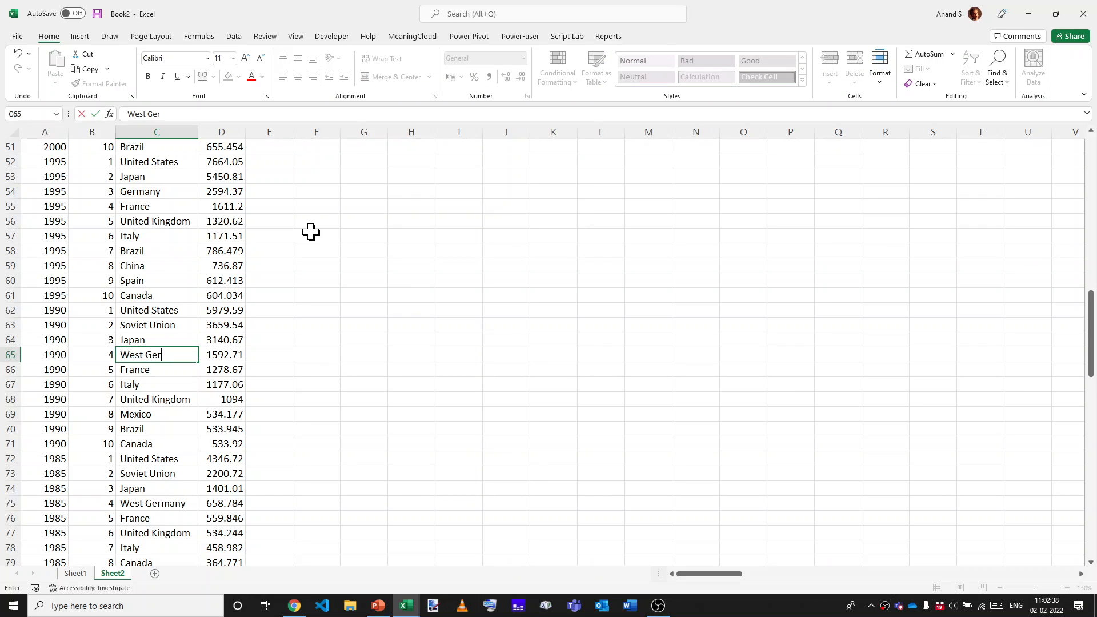
{"action": "key", "text": "Return"}
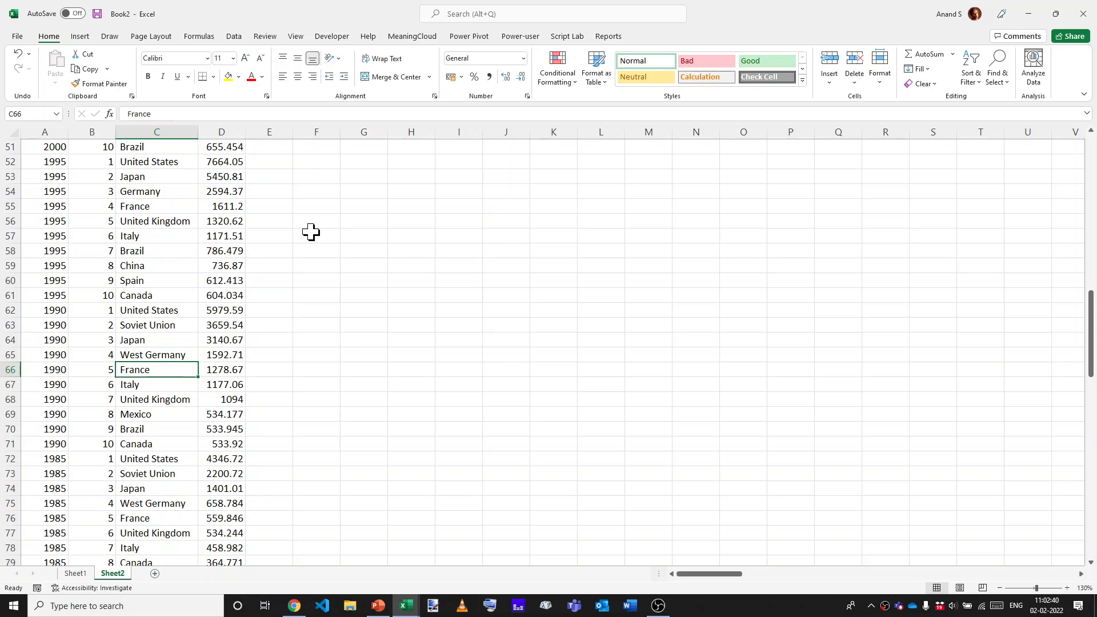
- Create a PivotTable from the Year, Rank, Country and GDP list on a new worksheet
{"action": "key", "text": "Up"}
{"action": "key", "text": "ctrl+Home"}
{"action": "key", "text": "alt+d"}
{"action": "key", "text": "p"}
{"action": "key", "text": "Return"}
{"action": "key", "text": "Return"}
{"action": "key", "text": "Return"}
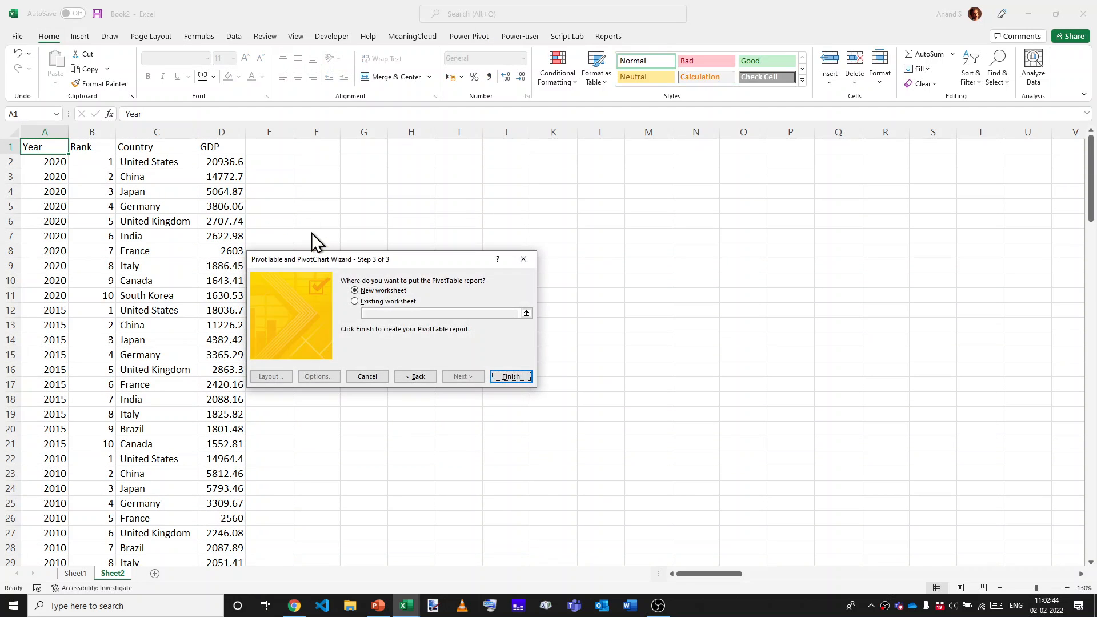
- Lay out the PivotTable with Country as rows, Year as columns and Sum of GDP as values
{"action": "left_click_drag", "start_coordinate": [953, 226], "coordinate": [927, 505]}
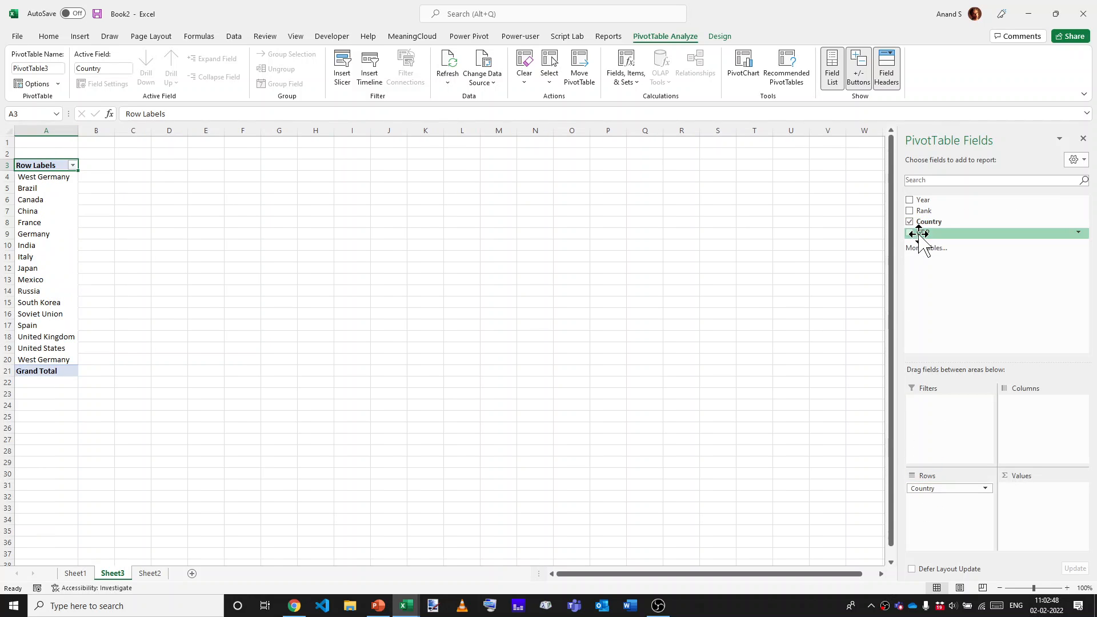
{"action": "left_click_drag", "start_coordinate": [919, 233], "coordinate": [1035, 514]}
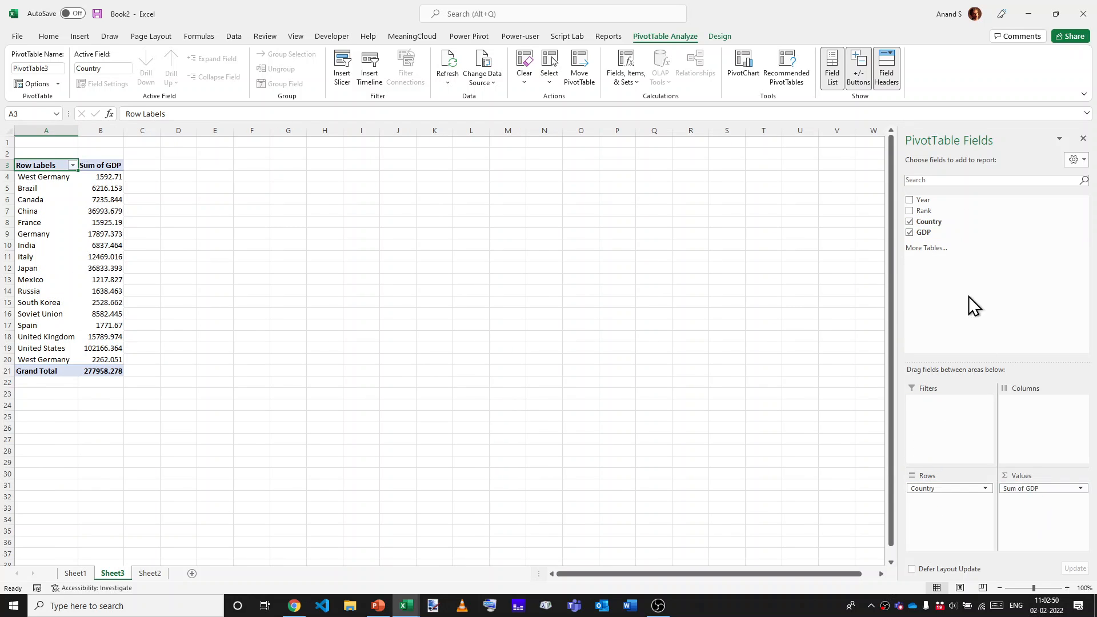
{"action": "left_click_drag", "start_coordinate": [942, 204], "coordinate": [1044, 439]}
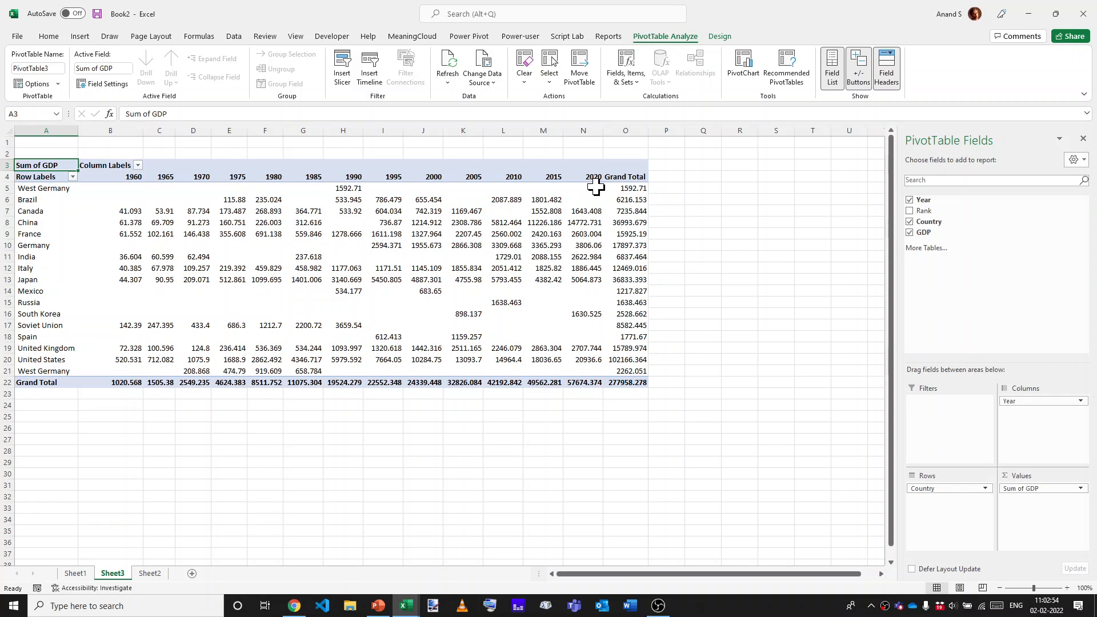
- Remove the PivotTable's Grand Total column and sort the year columns in descending order
{"action": "right_click", "coordinate": [622, 175]}
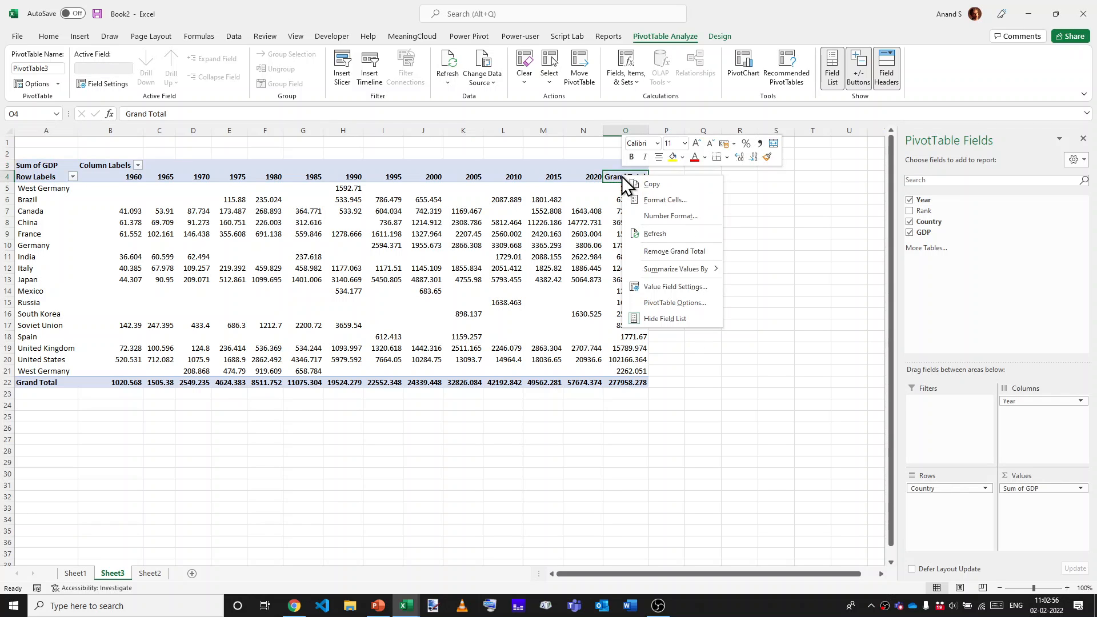
{"action": "left_click", "coordinate": [651, 252]}
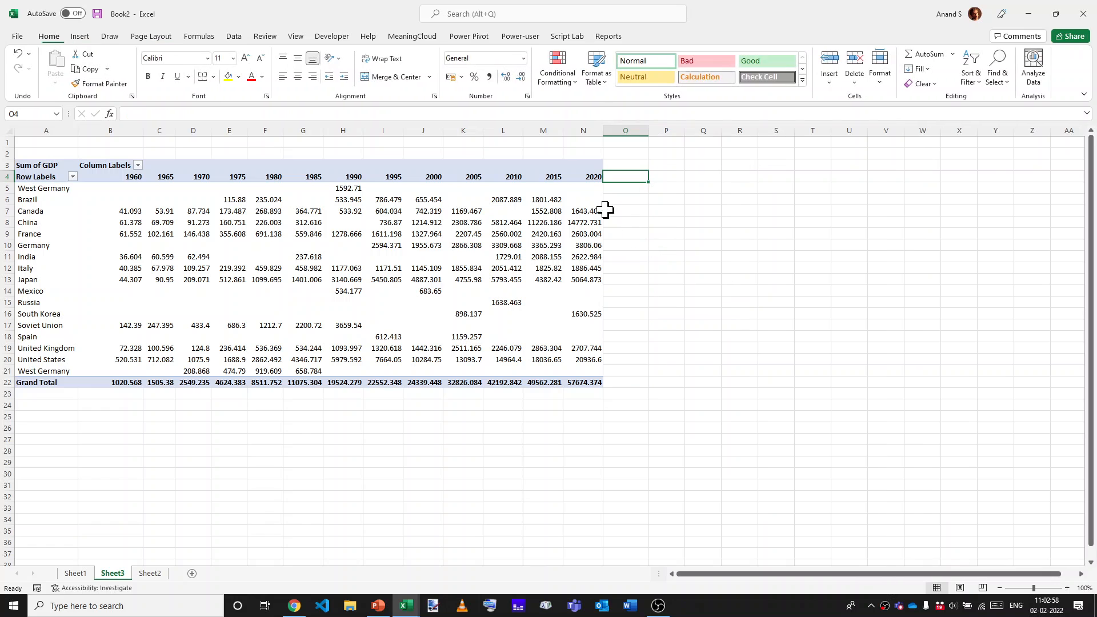
{"action": "right_click", "coordinate": [587, 179]}
{"action": "mouse_move", "coordinate": [612, 239]}
{"action": "left_click", "coordinate": [708, 257]}
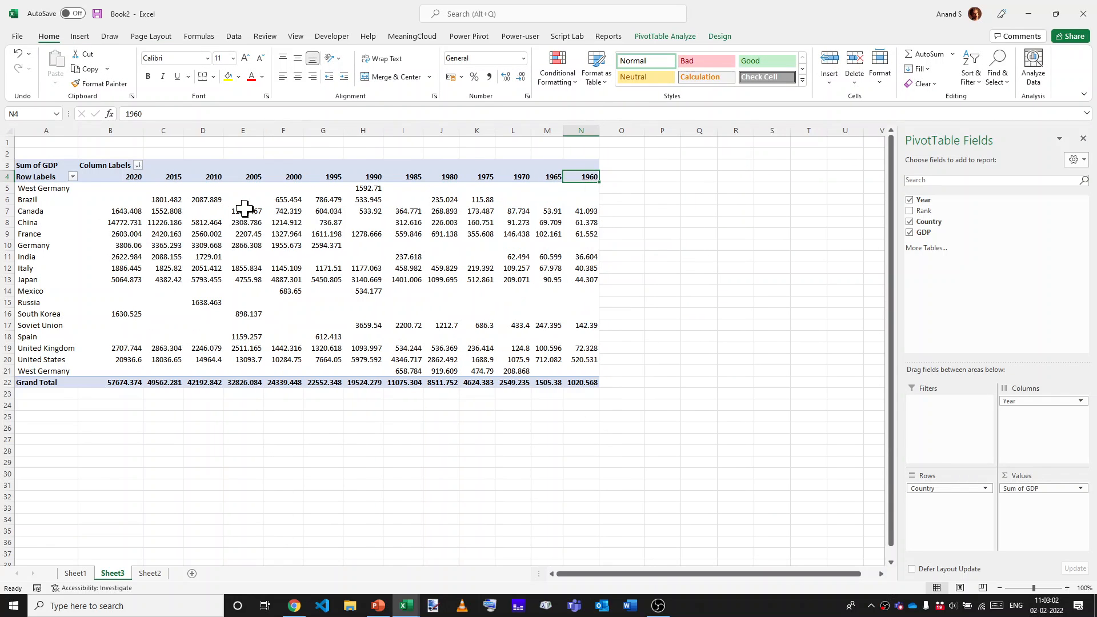
- Sort the countries by their 2020 GDP values from largest to smallest
{"action": "right_click", "coordinate": [127, 181]}
{"action": "mouse_move", "coordinate": [171, 262]}
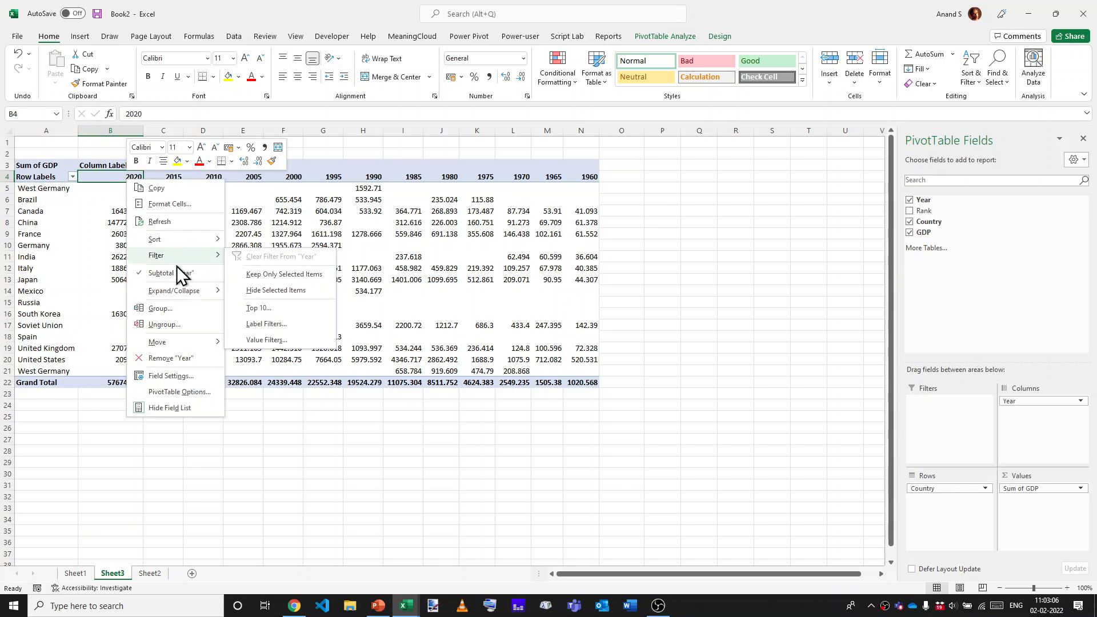
{"action": "right_click", "coordinate": [104, 191]}
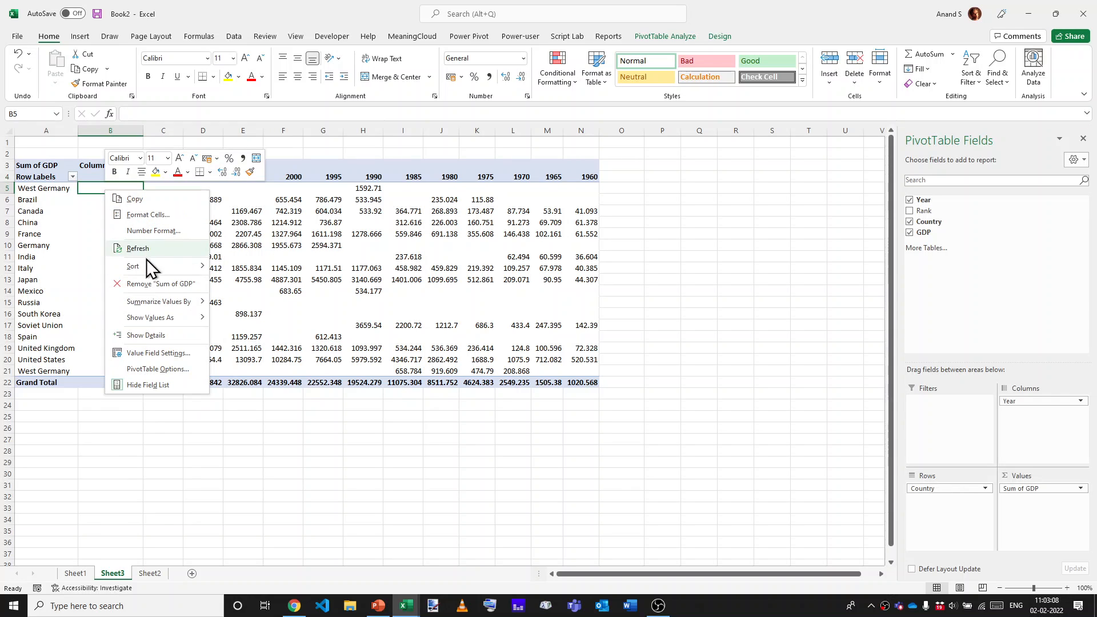
{"action": "left_click", "coordinate": [251, 286]}
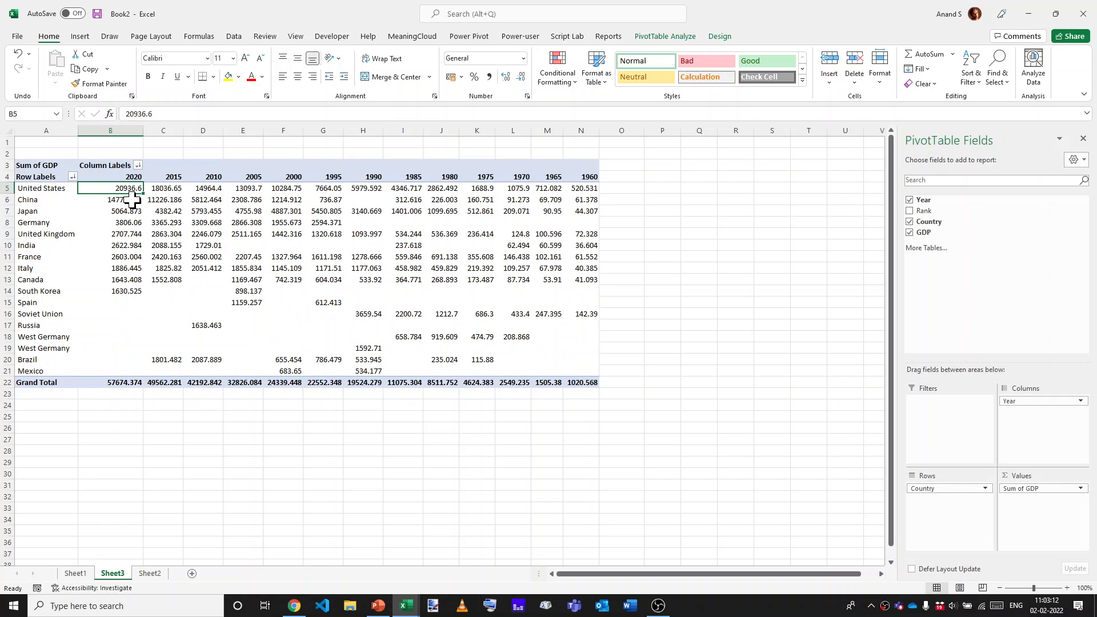
- Format the Sum of GDP values as Number with 0 decimal places and a thousands separator
{"action": "left_click", "coordinate": [1069, 489]}
{"action": "left_click", "coordinate": [1043, 476]}
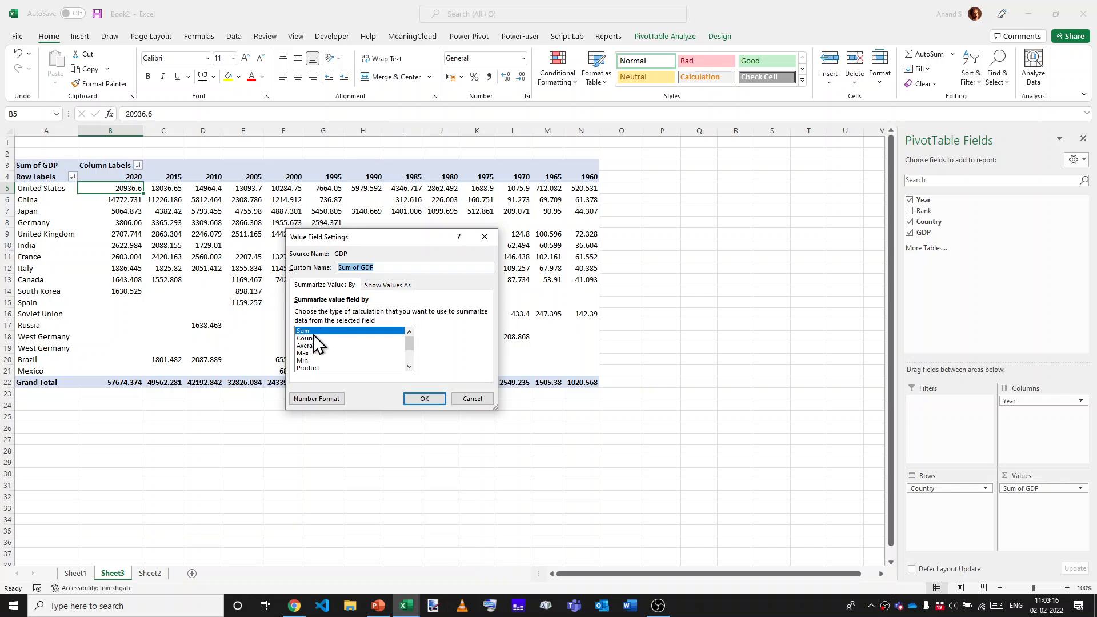
{"action": "left_click", "coordinate": [317, 399]}
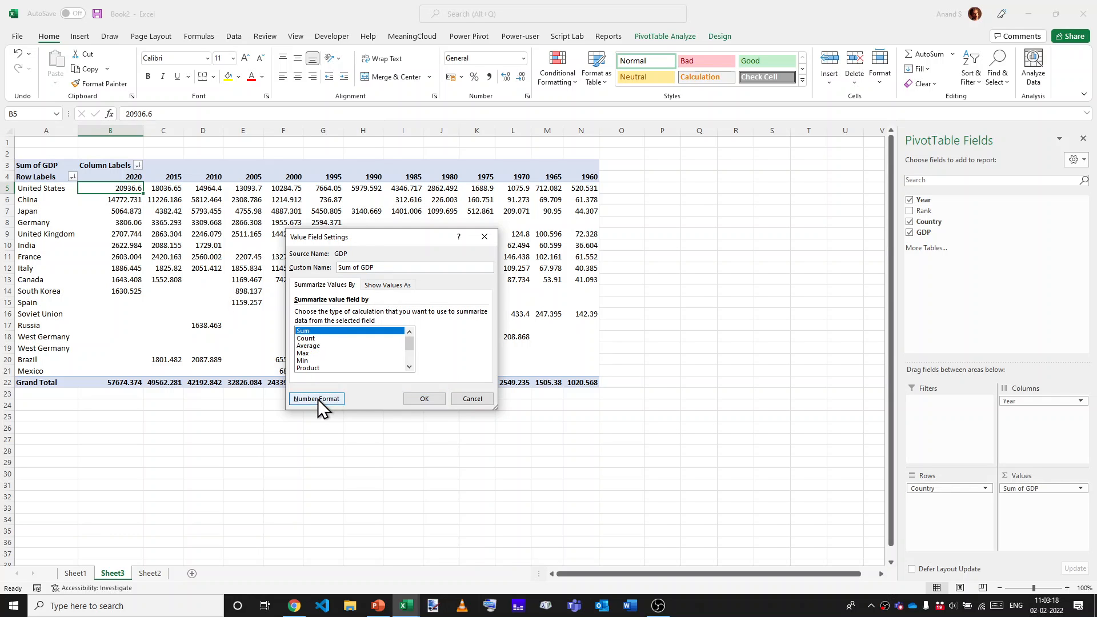
{"action": "left_click", "coordinate": [264, 241]}
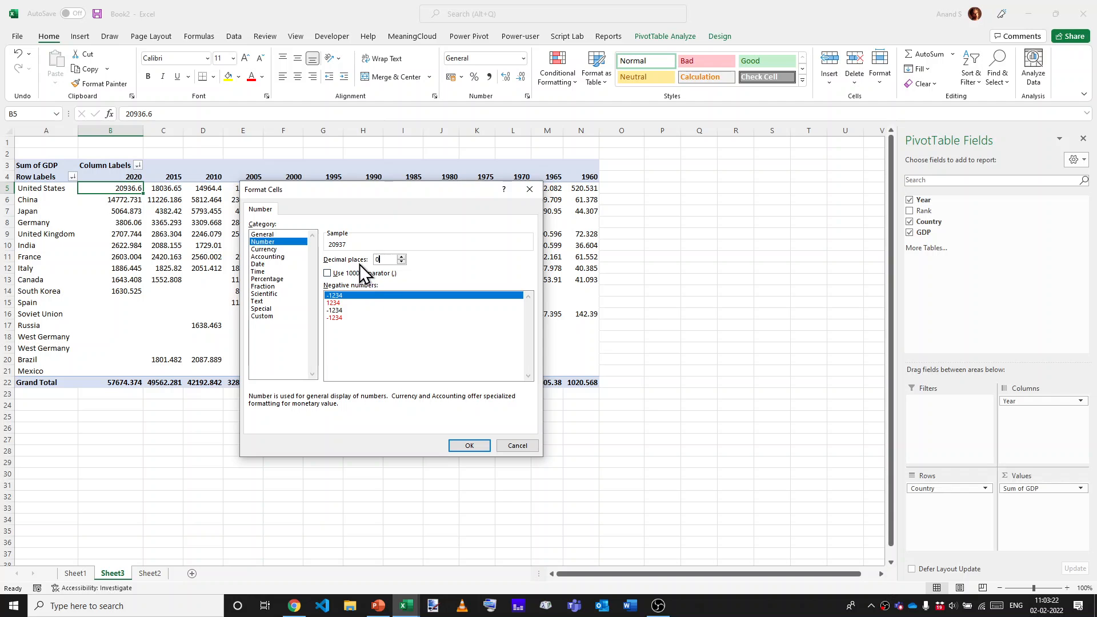
{"action": "left_click", "coordinate": [469, 447]}
{"action": "left_click", "coordinate": [429, 400]}
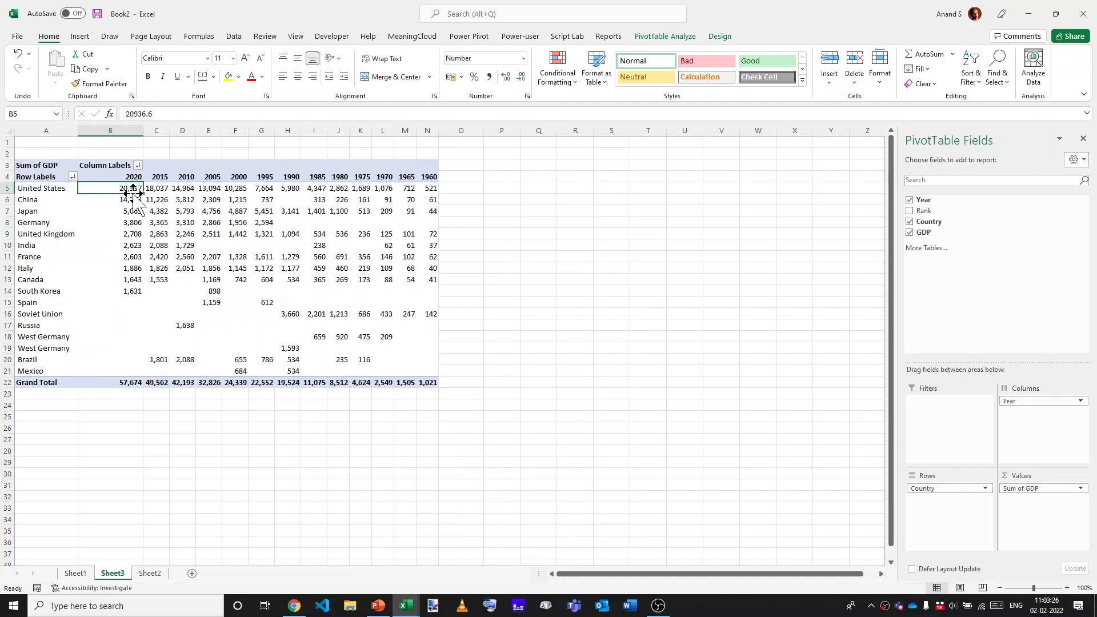
- Add the Rank field as a report filter to the PivotTable
{"action": "scroll", "coordinate": [134, 195], "scroll_direction": "up", "scroll_amount": 4}
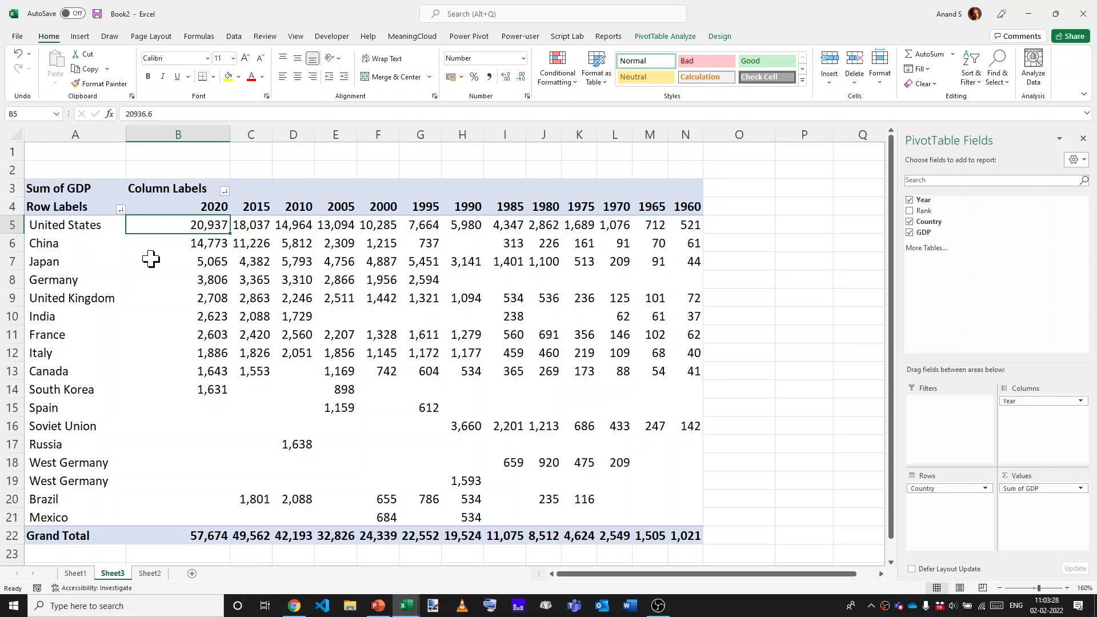
{"action": "left_click", "coordinate": [269, 247]}
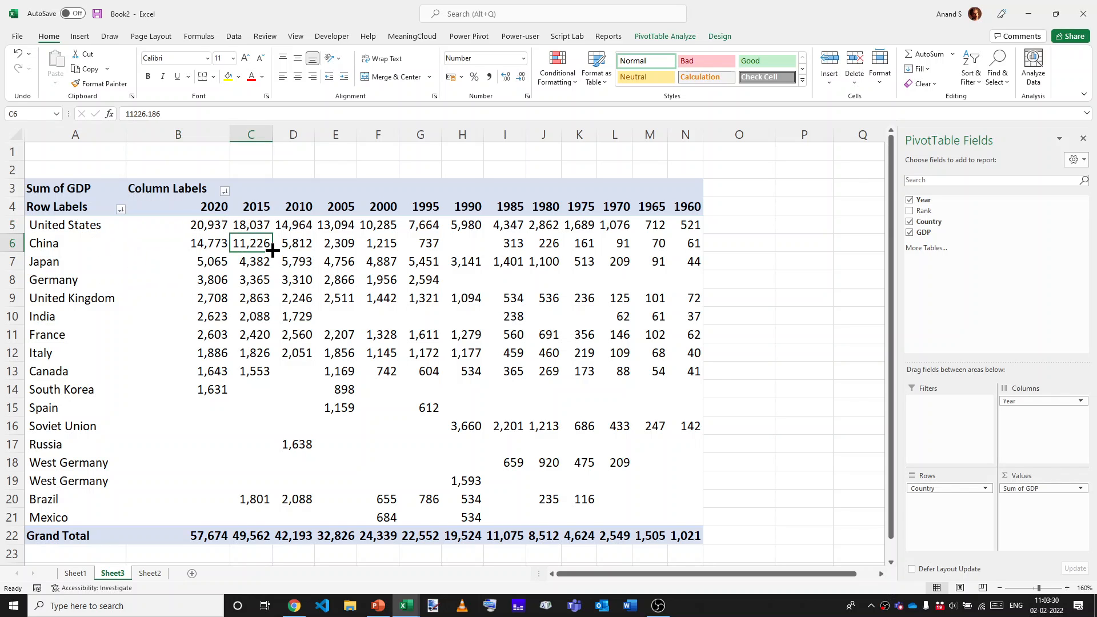
{"action": "key", "text": "ctrl+Home"}
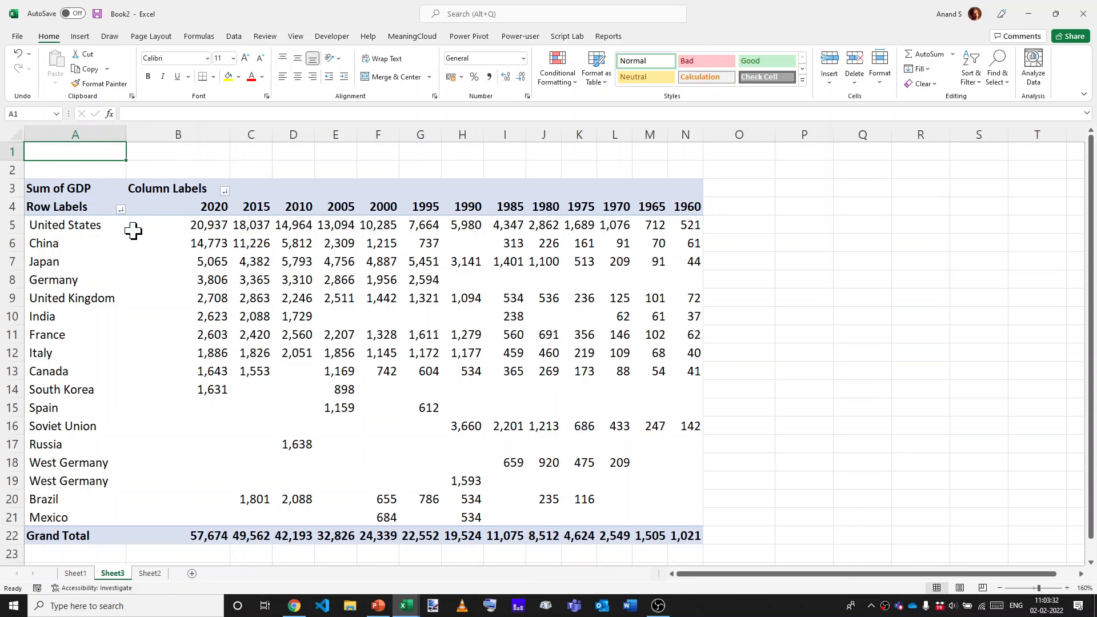
{"action": "left_click", "coordinate": [80, 242]}
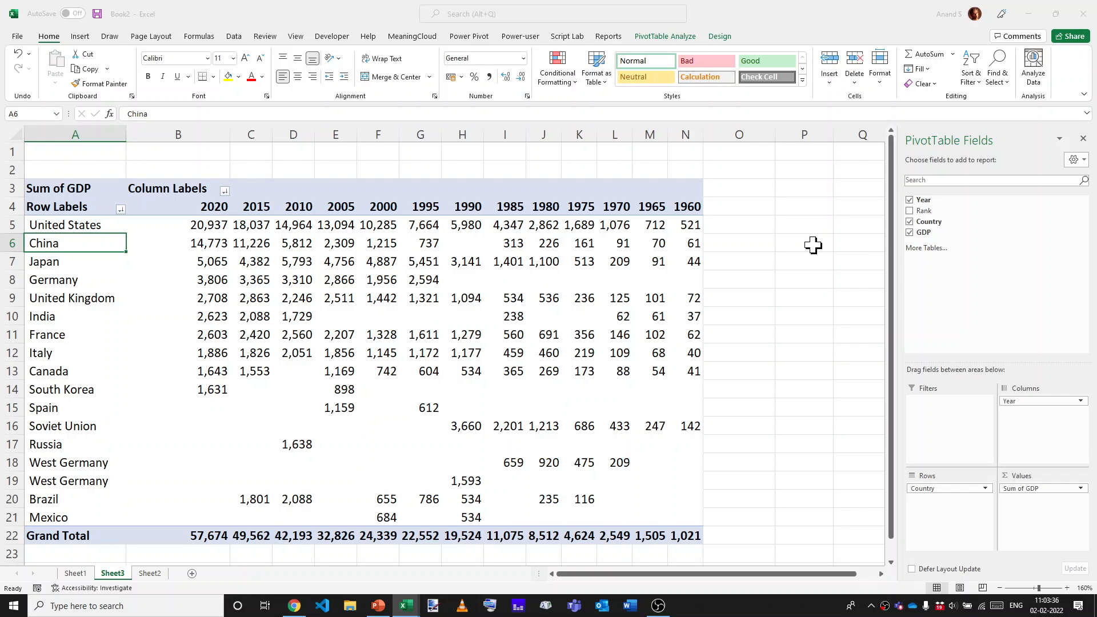
{"action": "left_click_drag", "start_coordinate": [924, 211], "coordinate": [940, 434]}
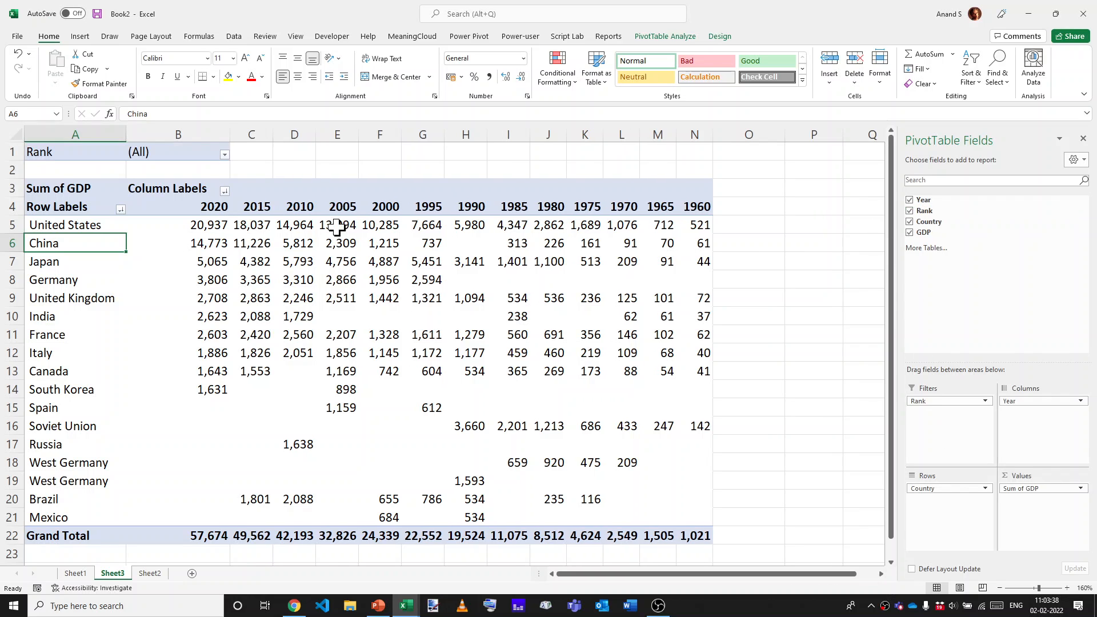
- Filter the PivotTable's Rank to multiple items, keeping only ranks 1, 2, 3, 4 and 5
{"action": "left_click", "coordinate": [225, 155]}
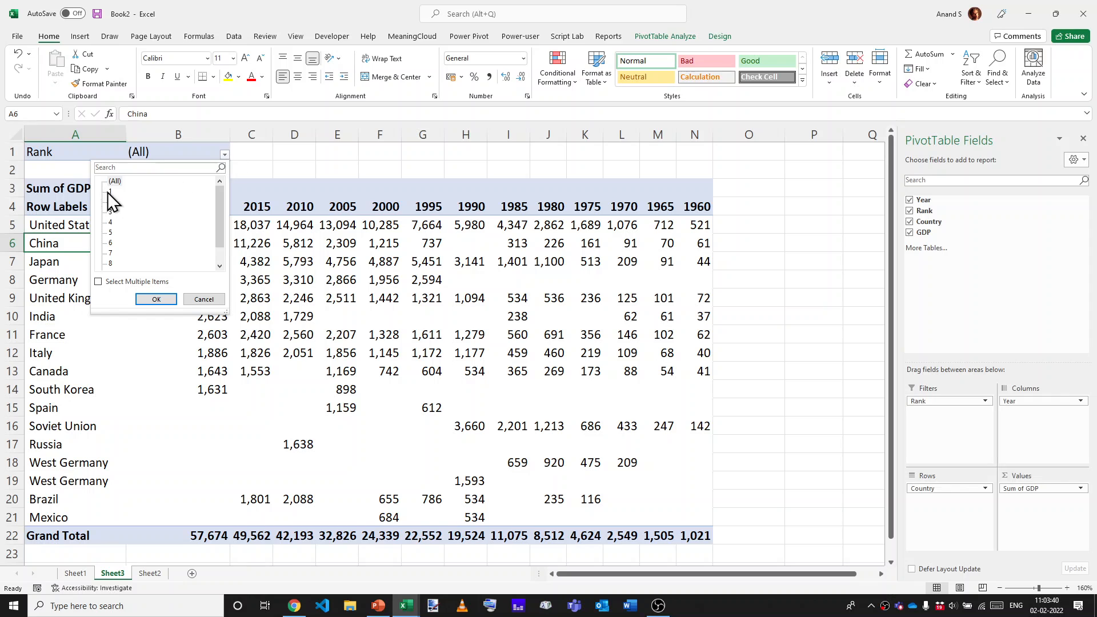
{"action": "left_click", "coordinate": [122, 285]}
{"action": "left_click", "coordinate": [118, 183]}
{"action": "key", "text": "Down"}
{"action": "key", "text": "space"}
{"action": "key", "text": "Down"}
{"action": "key", "text": "space"}
{"action": "key", "text": "Down"}
{"action": "key", "text": "space"}
{"action": "key", "text": "Down"}
{"action": "key", "text": "space"}
{"action": "key", "text": "Down"}
{"action": "key", "text": "space"}
{"action": "left_click", "coordinate": [156, 300]}
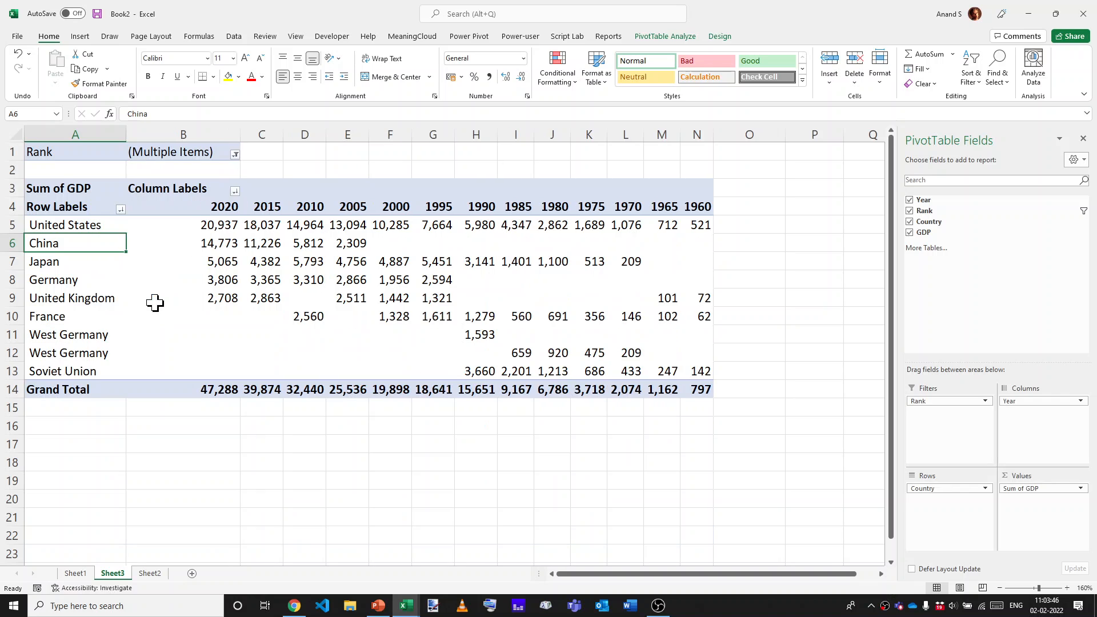
- Filter the year columns to show only 2020, 2015, 2010, 2005 and 2000
{"action": "left_click", "coordinate": [234, 190]}
{"action": "left_click", "coordinate": [139, 313]}
{"action": "key", "text": "Down"}
{"action": "key", "text": "space"}
{"action": "key", "text": "Down"}
{"action": "key", "text": "space"}
{"action": "key", "text": "Down"}
{"action": "key", "text": "space"}
{"action": "key", "text": "Down"}
{"action": "key", "text": "space"}
{"action": "key", "text": "Down"}
{"action": "key", "text": "space"}
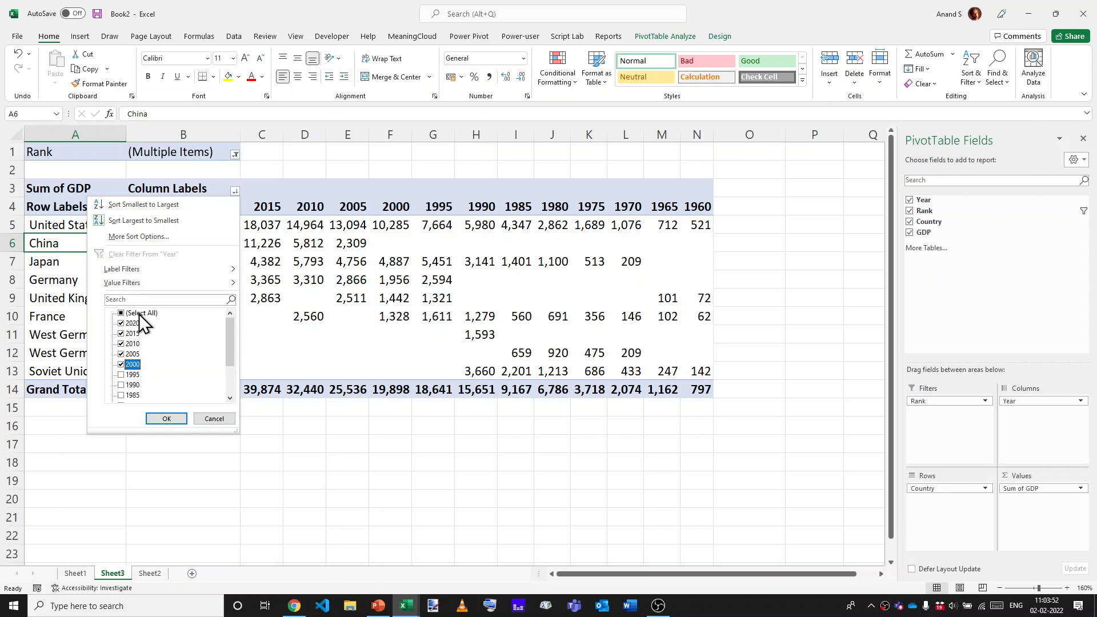
{"action": "left_click", "coordinate": [166, 418]}
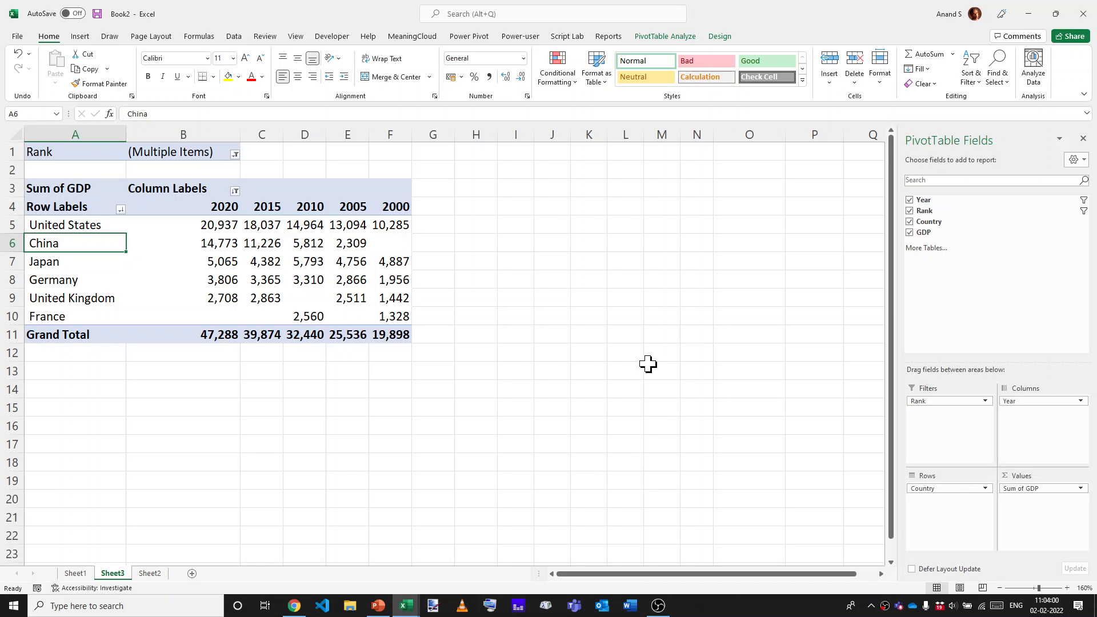
- Switch to the PowerPoint presentation, place it side by side with Excel and collapse its slide thumbnails
{"action": "key", "text": "ctrl+Home"}
{"action": "key", "text": "F8"}
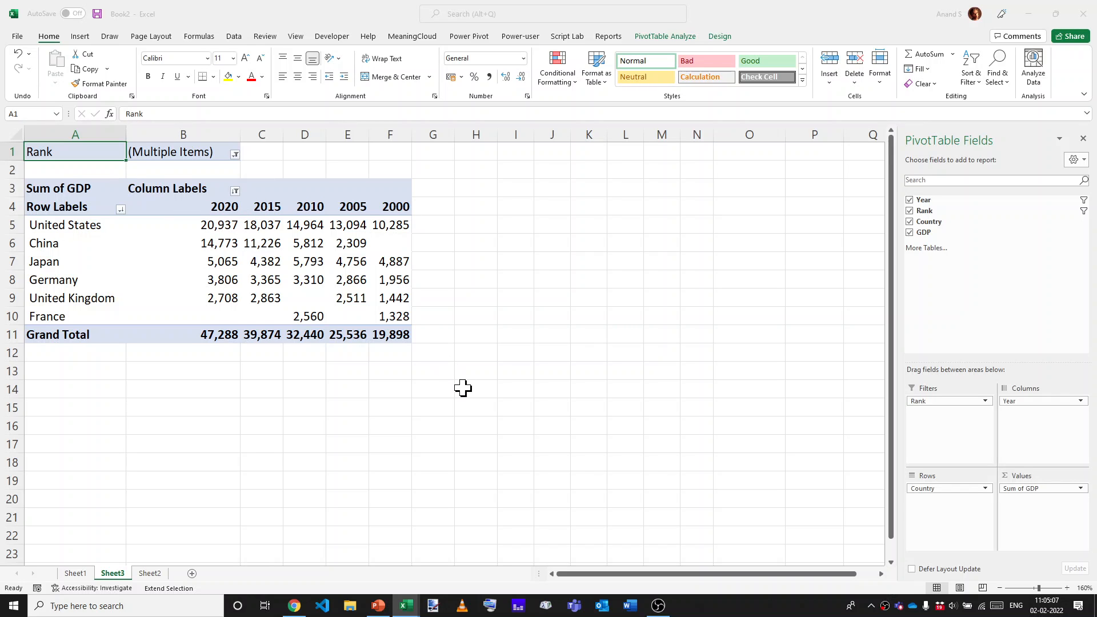
{"action": "left_click", "coordinate": [391, 603]}
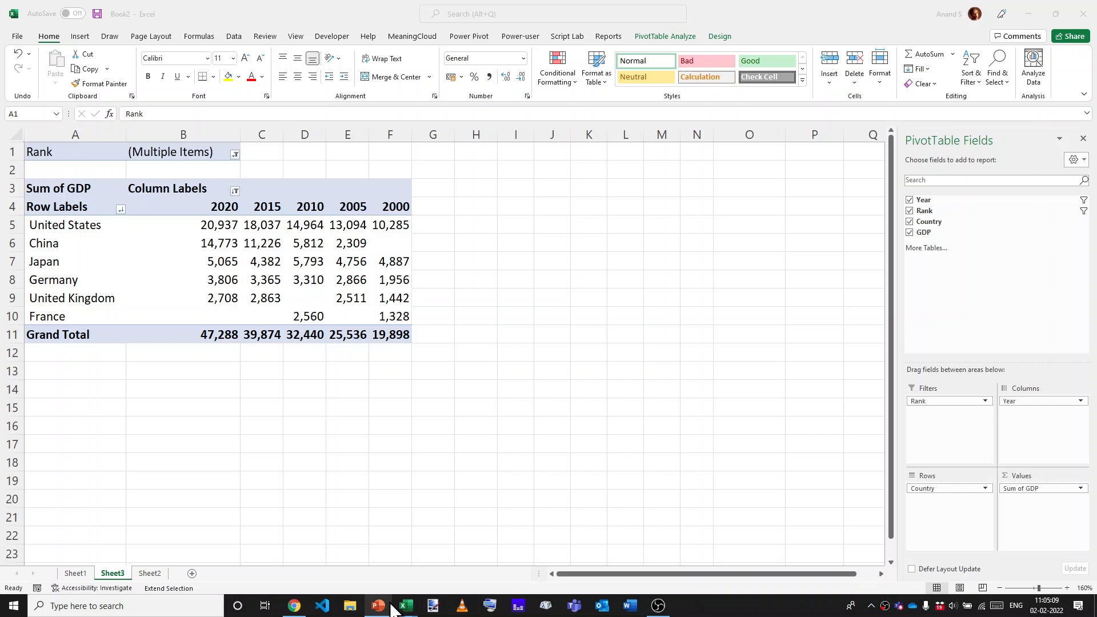
{"action": "left_click", "coordinate": [384, 575]}
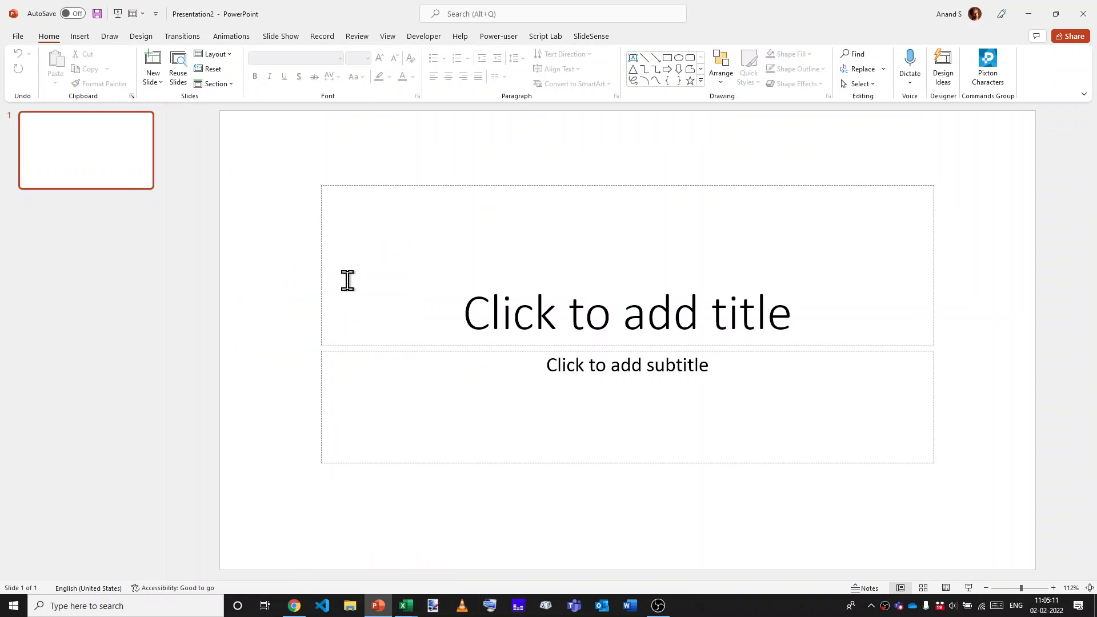
{"action": "key", "text": "super+Left"}
{"action": "key", "text": "super+Right"}
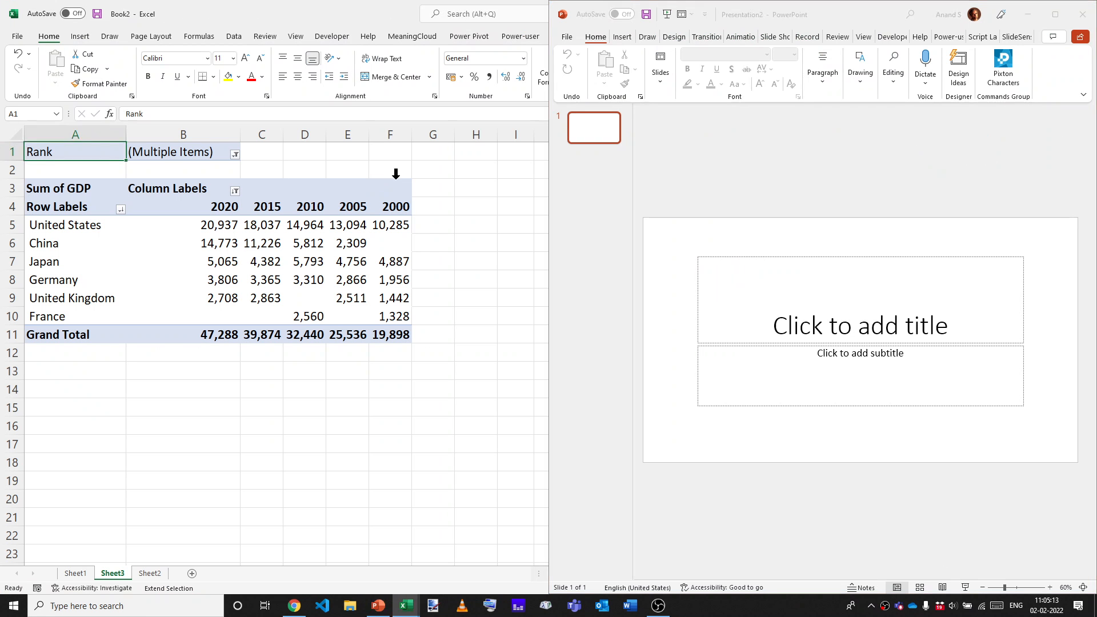
{"action": "left_click_drag", "start_coordinate": [632, 201], "coordinate": [567, 214]}
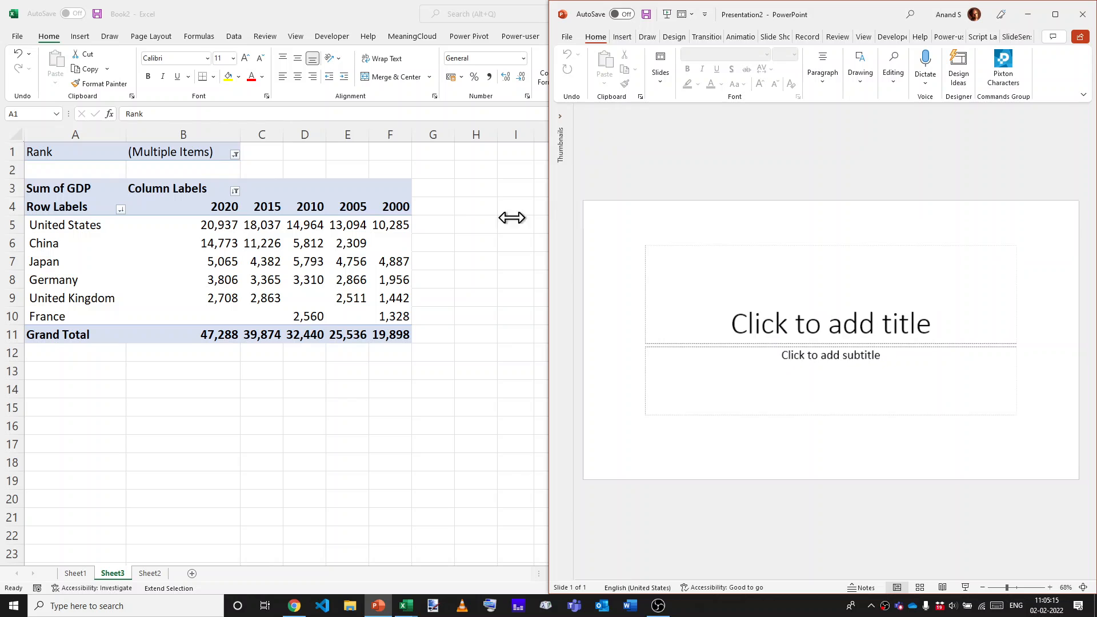
- Change the title slide's layout to Blank
{"action": "left_click", "coordinate": [652, 70]}
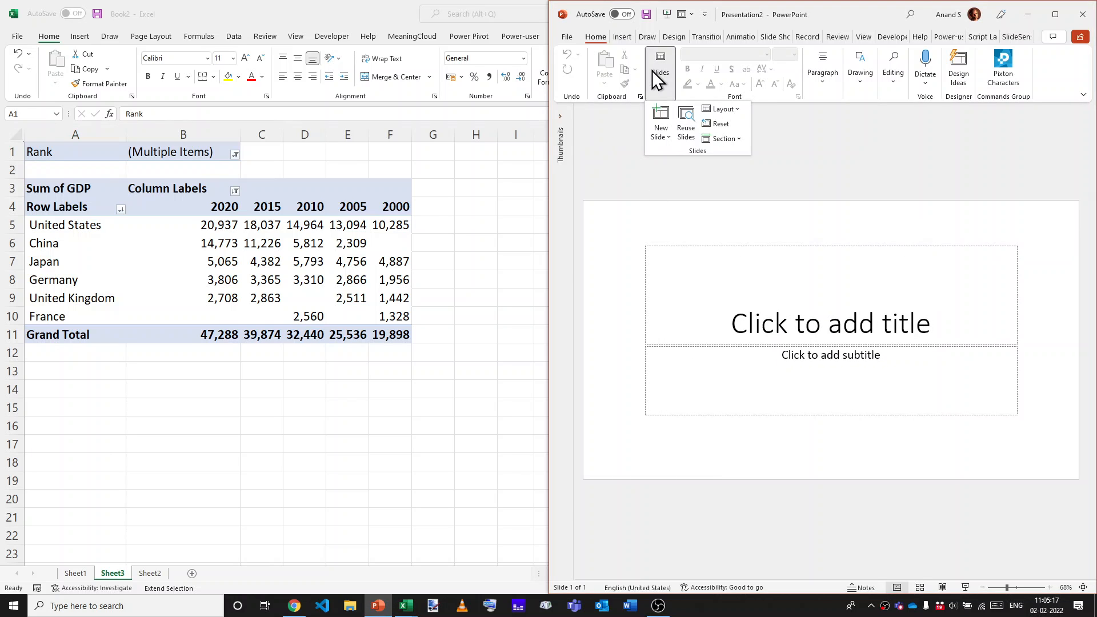
{"action": "left_click", "coordinate": [733, 111]}
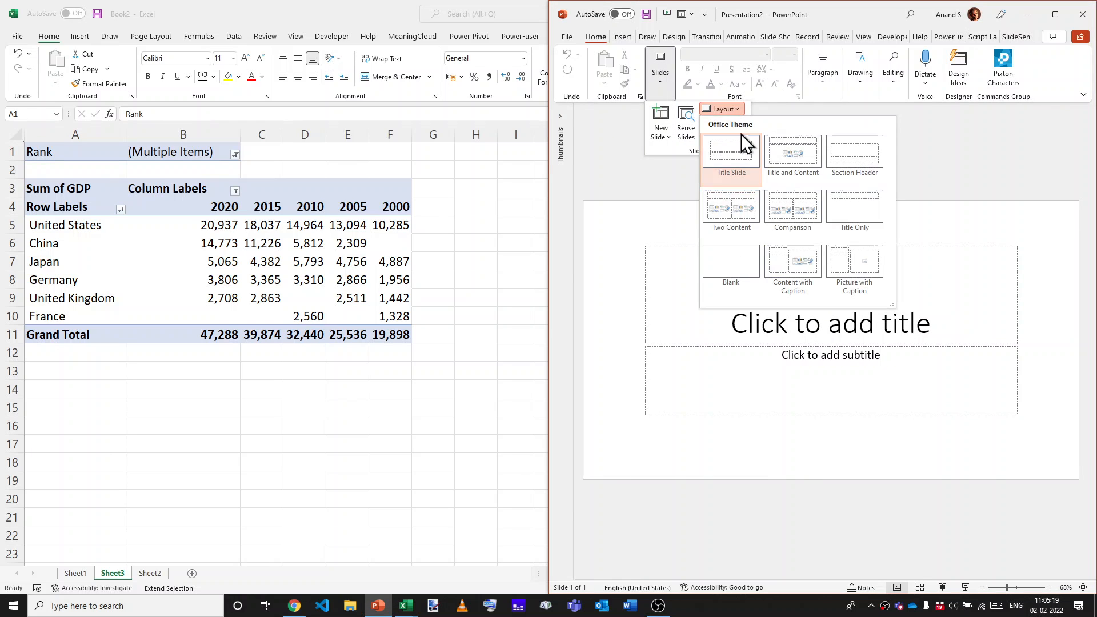
{"action": "key", "text": "Escape"}
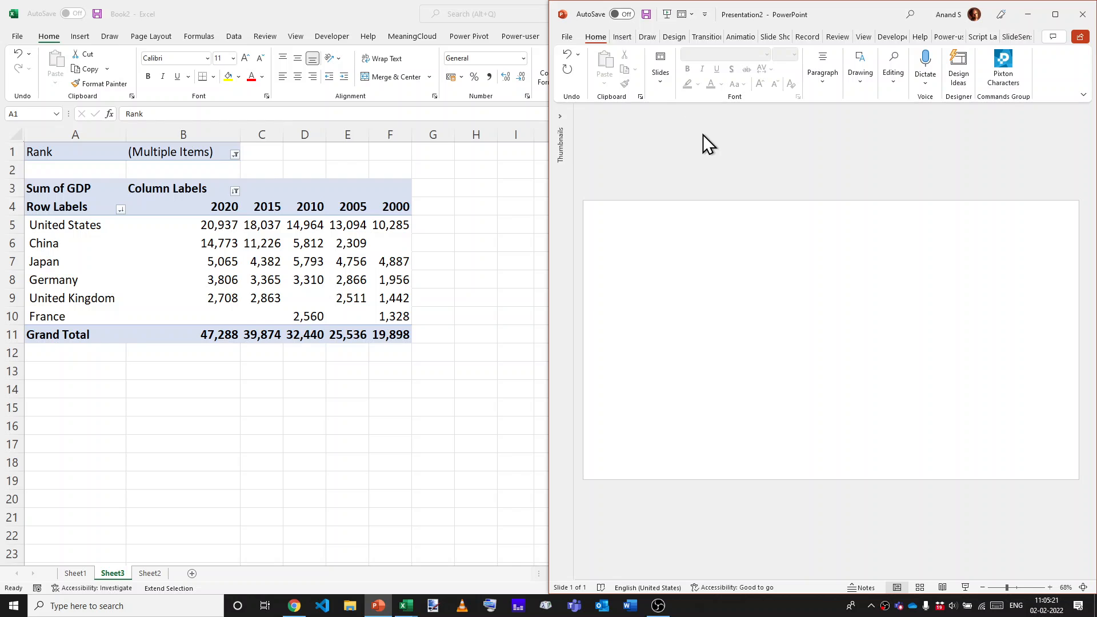
- Draw a rectangle about 6.06" wide and 0.67" high in the slide's upper part, containing left-aligned text "Country"
{"action": "key", "text": "super+Up"}
{"action": "key", "text": "super+Up"}
{"action": "left_click", "coordinate": [668, 57]}
{"action": "left_click_drag", "start_coordinate": [309, 187], "coordinate": [679, 228]}
{"action": "type", "text": "Country"}
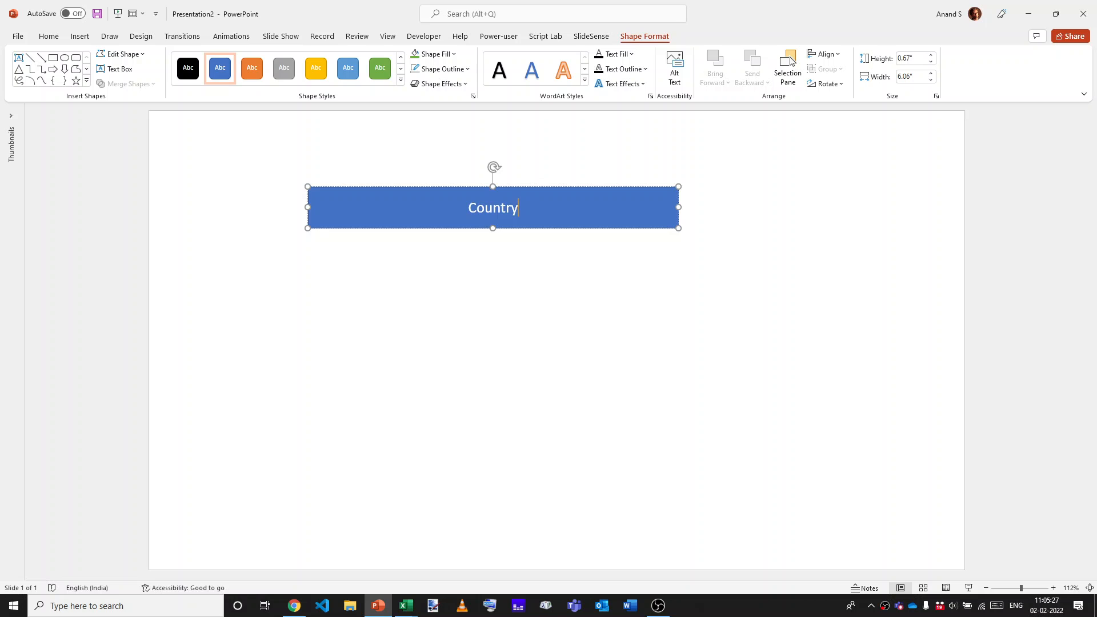
{"action": "key", "text": "ctrl+l"}
- Shift the rectangle slightly up and replace its text with "Value"
{"action": "left_click_drag", "start_coordinate": [589, 220], "coordinate": [500, 205]}
{"action": "key", "text": "F2"}
{"action": "key", "text": "End"}
{"action": "left_click_drag", "start_coordinate": [423, 199], "coordinate": [511, 196]}
{"action": "key", "text": "F2"}
{"action": "type", "text": "Val"}
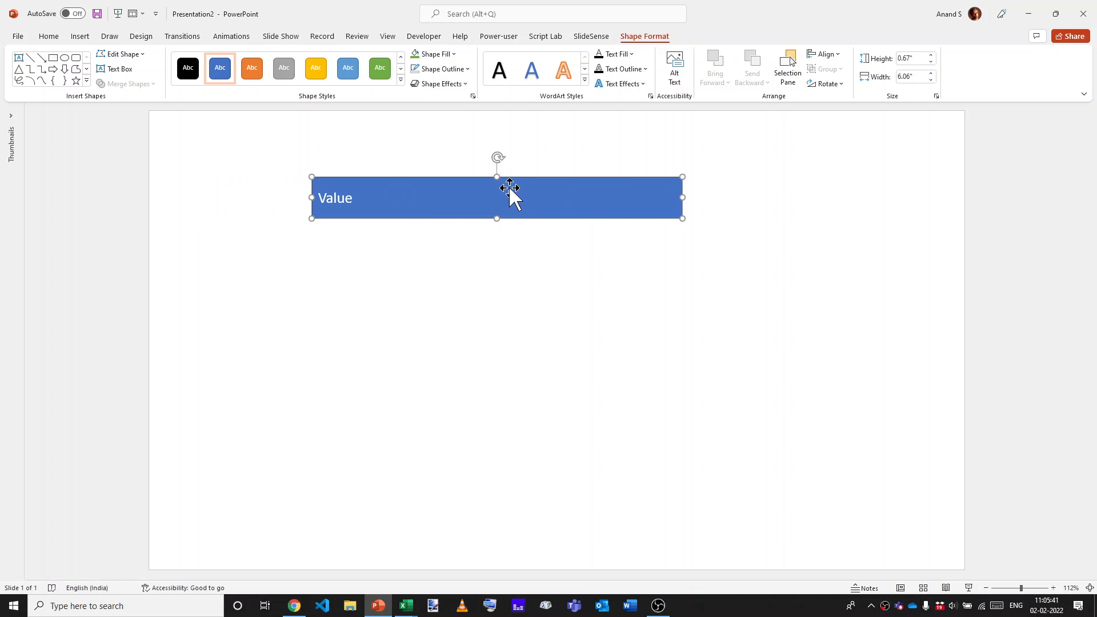
- Add a right-aligned "Country" text box directly to the left of the Value bar
{"action": "left_click", "coordinate": [104, 70]}
{"action": "type", "text": "qountry"}
{"action": "left_click_drag", "start_coordinate": [588, 327], "coordinate": [300, 207]}
{"action": "key", "text": "ctrl+r"}
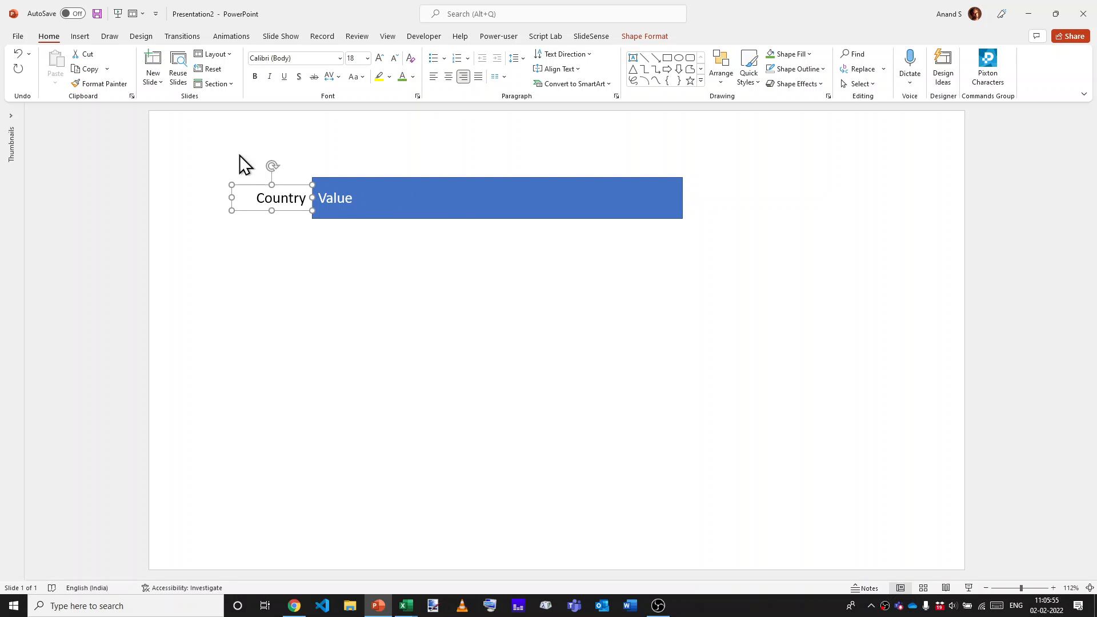
- Duplicate the Country label and Value bar downward to make five rows
{"action": "left_click", "coordinate": [203, 138]}
{"action": "left_click_drag", "start_coordinate": [203, 138], "coordinate": [739, 293]}
{"action": "left_click_drag", "start_coordinate": [548, 208], "coordinate": [551, 256]}
{"action": "left_click_drag", "start_coordinate": [788, 308], "coordinate": [184, 154]}
{"action": "left_click_drag", "start_coordinate": [397, 192], "coordinate": [401, 296]}
{"action": "left_click", "coordinate": [744, 388]}
{"action": "left_click_drag", "start_coordinate": [745, 399], "coordinate": [199, 323]}
{"action": "left_click_drag", "start_coordinate": [417, 345], "coordinate": [419, 391]}
{"action": "left_click", "coordinate": [715, 378]}
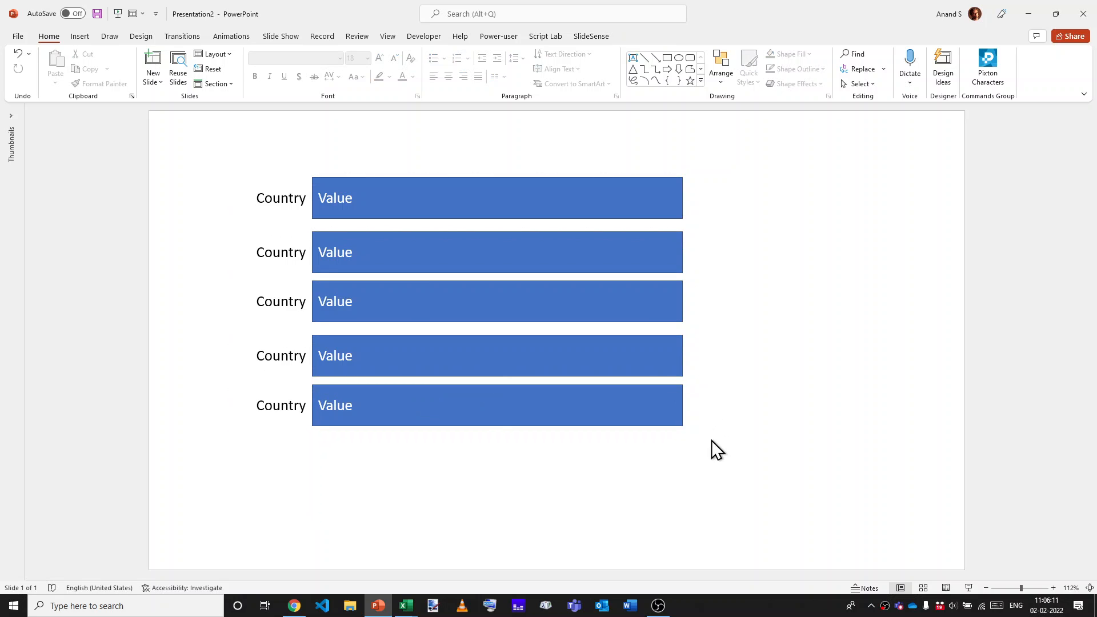
- Move all five label-and-bar rows together to the left and slightly down on the slide
{"action": "key", "text": "ctrl+a"}
{"action": "left_click_drag", "start_coordinate": [347, 184], "coordinate": [280, 206]}
{"action": "left_click", "coordinate": [437, 149]}
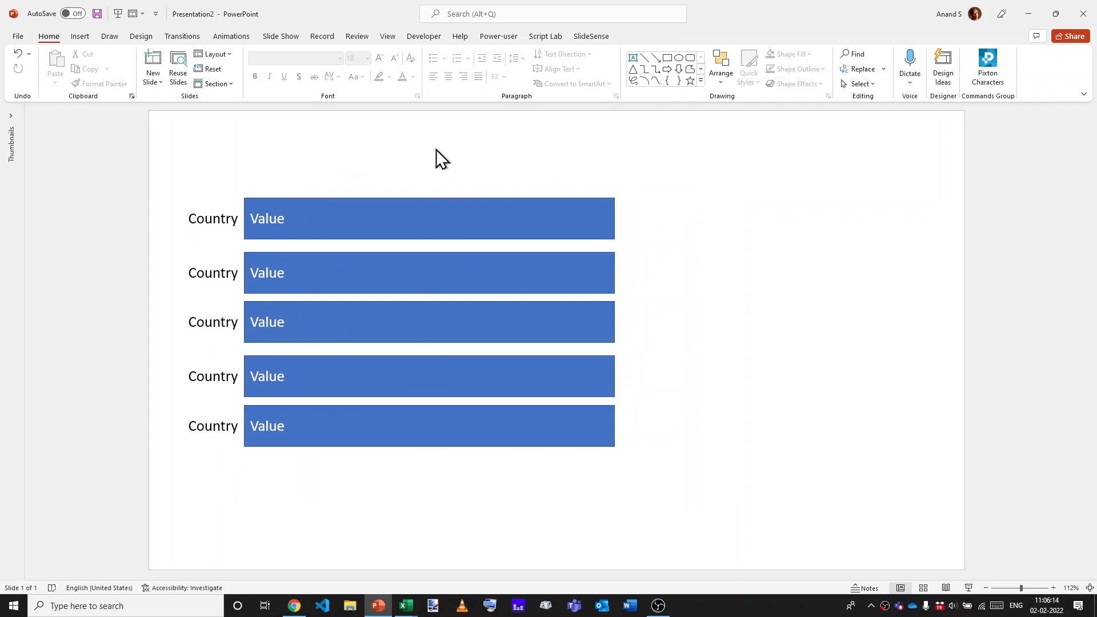
- Add a "2020" heading text box above the rows in bold 40-point text
{"action": "left_click", "coordinate": [632, 58]}
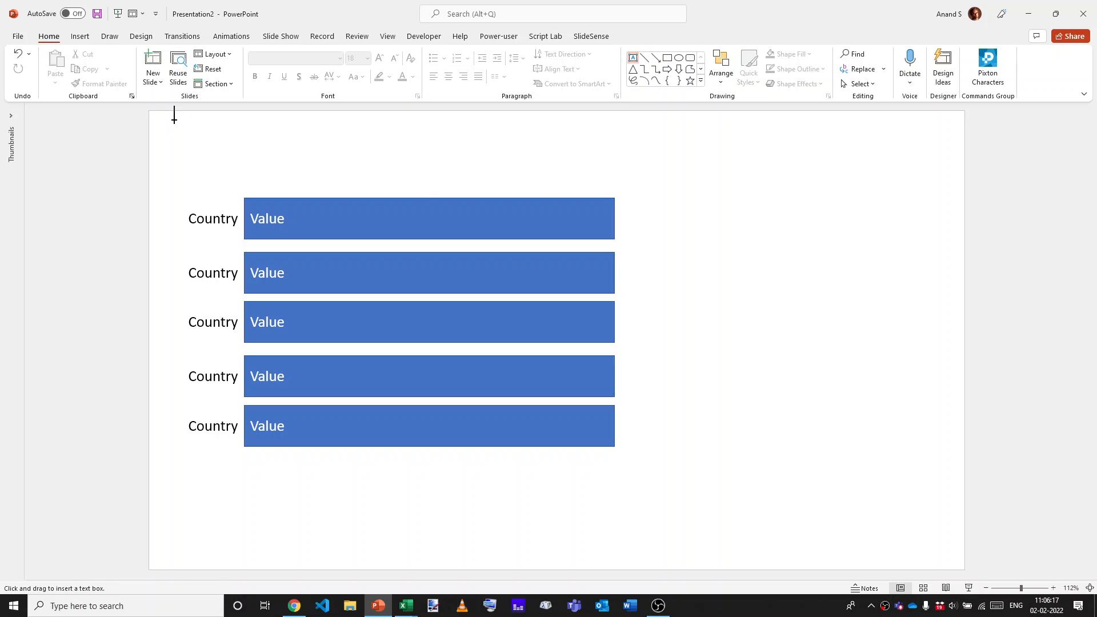
{"action": "left_click_drag", "start_coordinate": [179, 121], "coordinate": [343, 166]}
{"action": "type", "text": "2020"}
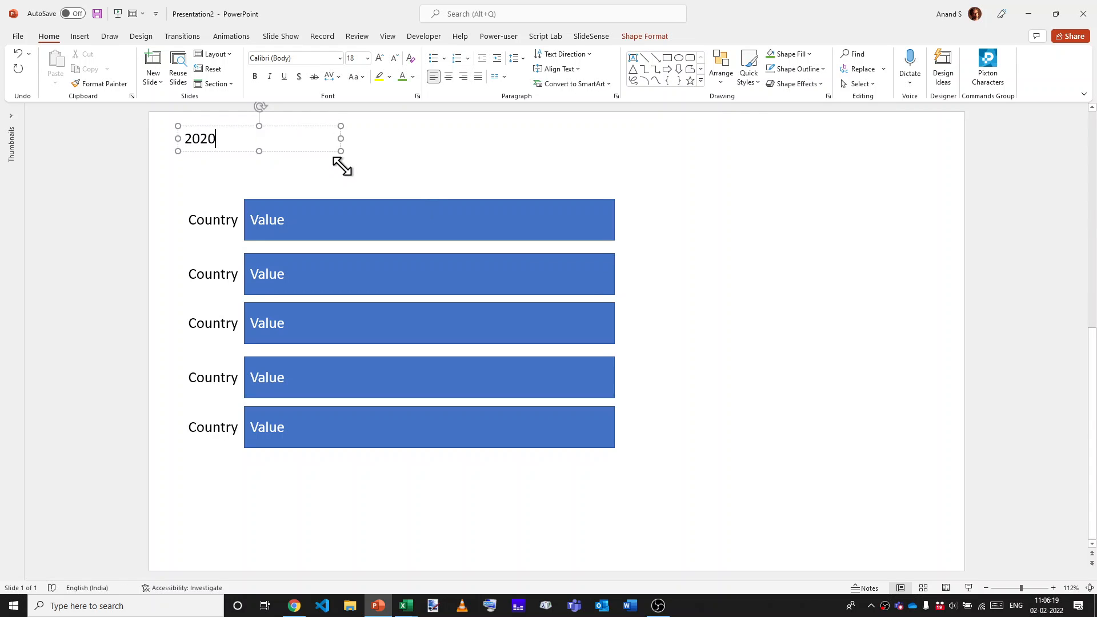
{"action": "key", "text": "ctrl+shift+period"}
{"action": "key", "text": "ctrl+shift+period"}
{"action": "key", "text": "ctrl+shift+period"}
{"action": "key", "text": "ctrl+shift+period"}
{"action": "key", "text": "ctrl+shift+period"}
{"action": "key", "text": "ctrl+shift+period"}
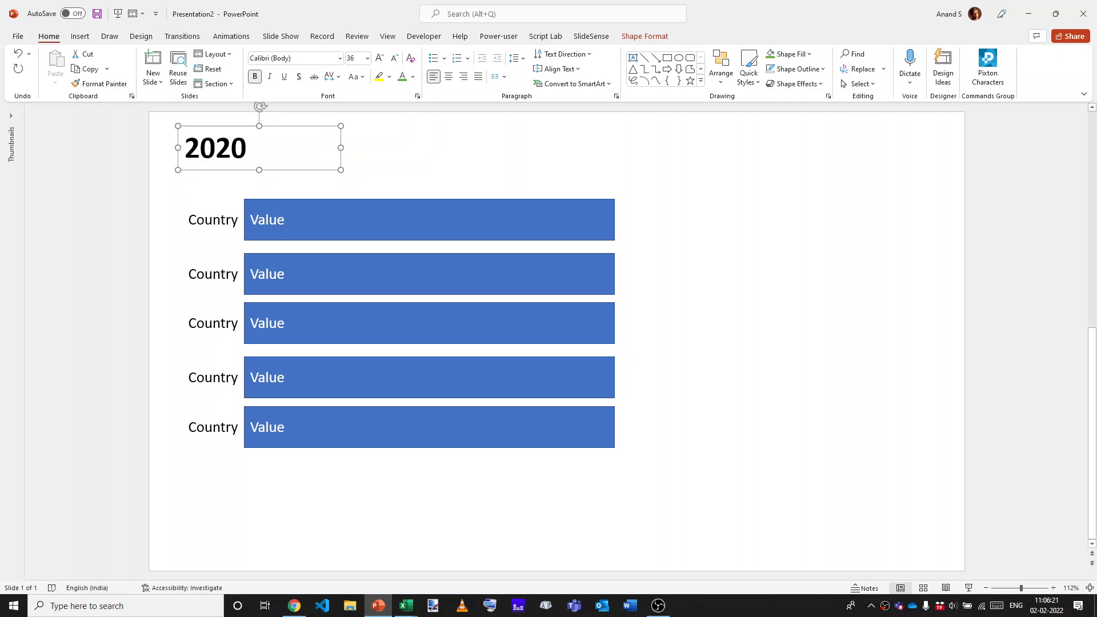
{"action": "left_click", "coordinate": [451, 178]}
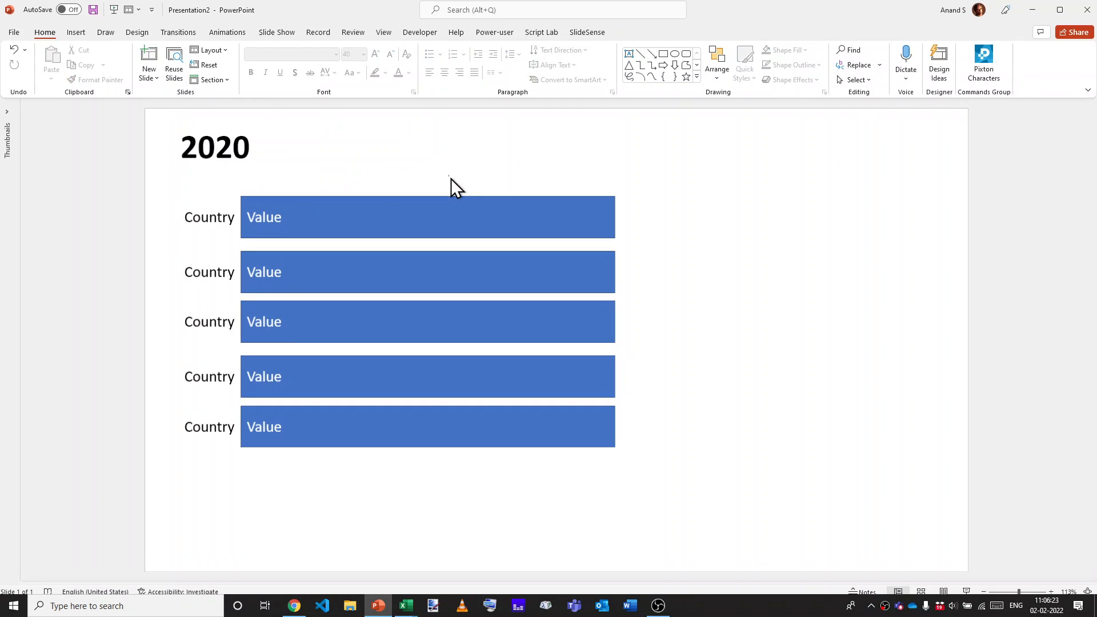
- Place PowerPoint beside Excel again and distribute the five Value bars evenly in the vertical direction
{"action": "key", "text": "super+Left"}
{"action": "key", "text": "super+Right"}
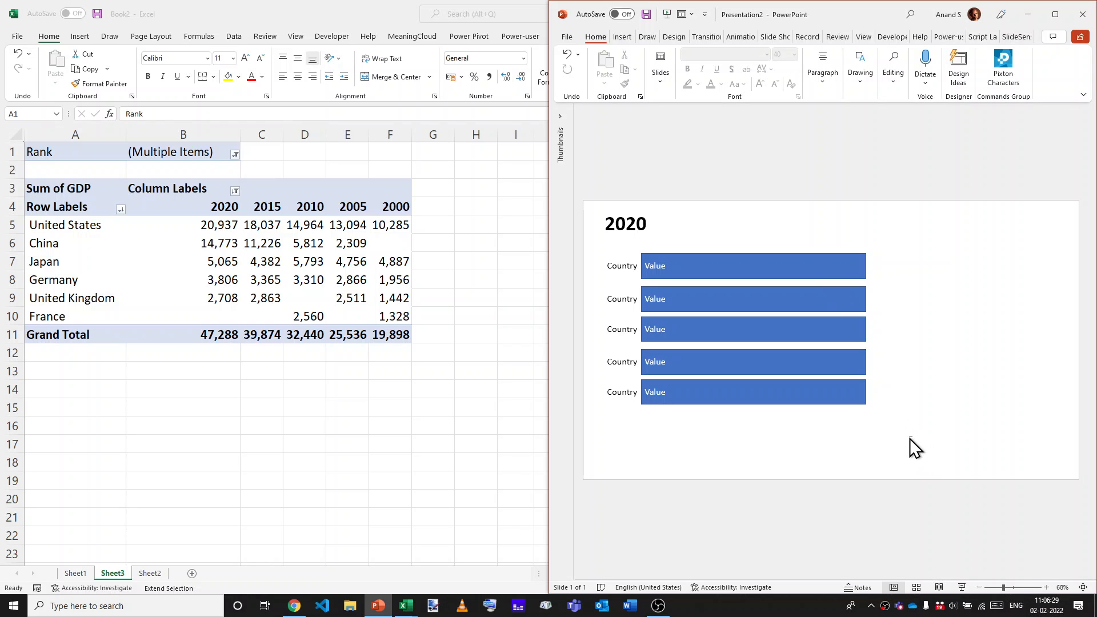
{"action": "left_click_drag", "start_coordinate": [909, 438], "coordinate": [633, 206]}
{"action": "key", "text": "alt"}
{"action": "key", "text": "z"}
{"action": "key", "text": "d"}
{"action": "key", "text": "g"}
{"action": "key", "text": "a"}
{"action": "key", "text": "v"}
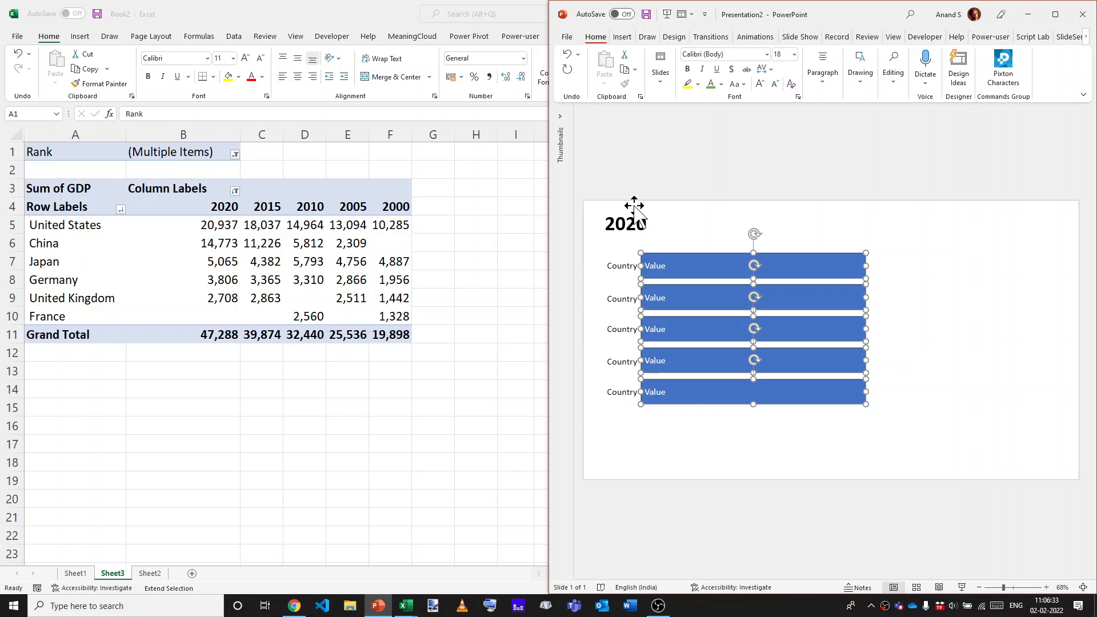
- Distribute the five Country labels vertically so they align with their bars
{"action": "left_click_drag", "start_coordinate": [684, 458], "coordinate": [552, 217]}
{"action": "key", "text": "alt"}
{"action": "key", "text": "z"}
{"action": "key", "text": "d"}
{"action": "key", "text": "g"}
{"action": "key", "text": "a"}
{"action": "key", "text": "v"}
{"action": "left_click", "coordinate": [1011, 346]}
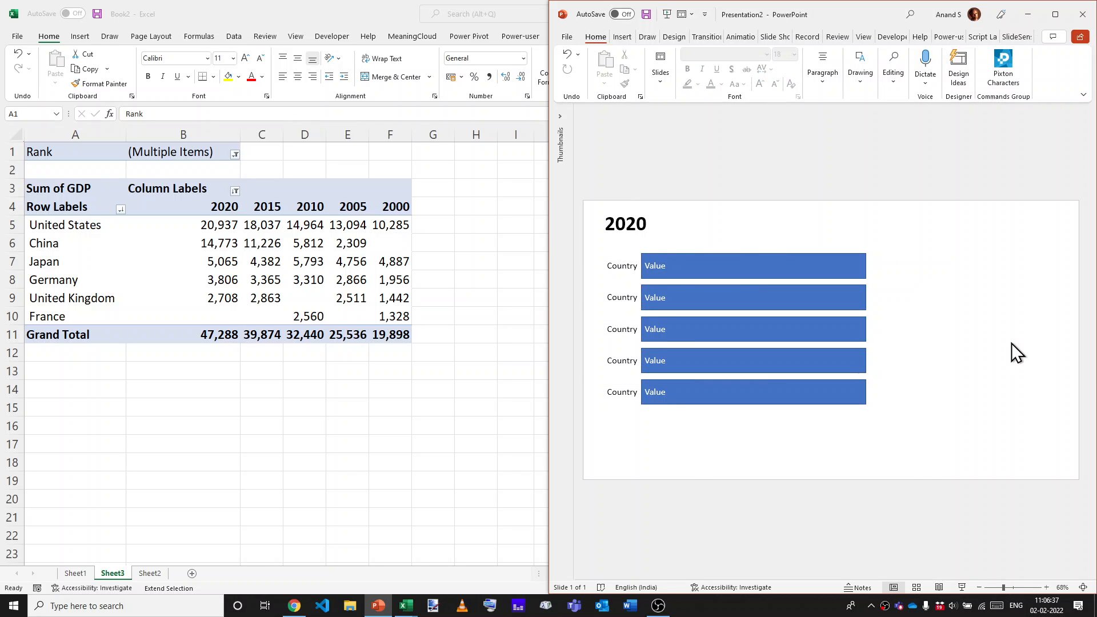
- Switch to Excel, end the extended cell selection and select the empty cell G6 beside the PivotTable
{"action": "key", "text": "alt+Tab"}
{"action": "left_click", "coordinate": [896, 157]}
{"action": "left_click", "coordinate": [521, 207]}
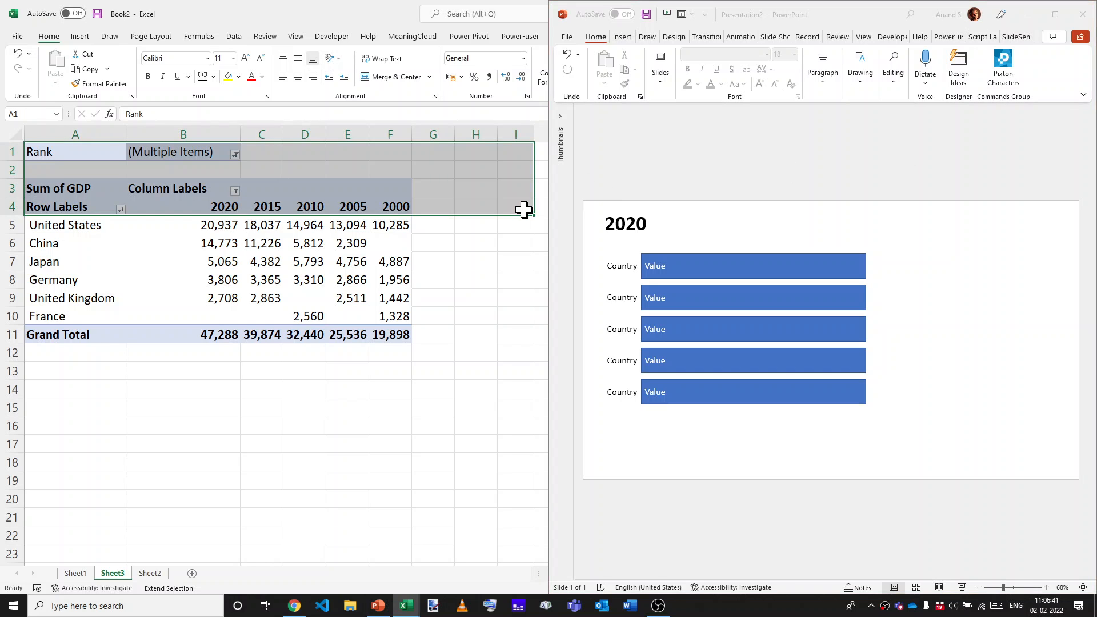
{"action": "left_click", "coordinate": [497, 237]}
{"action": "left_click_drag", "start_coordinate": [497, 265], "coordinate": [497, 267]}
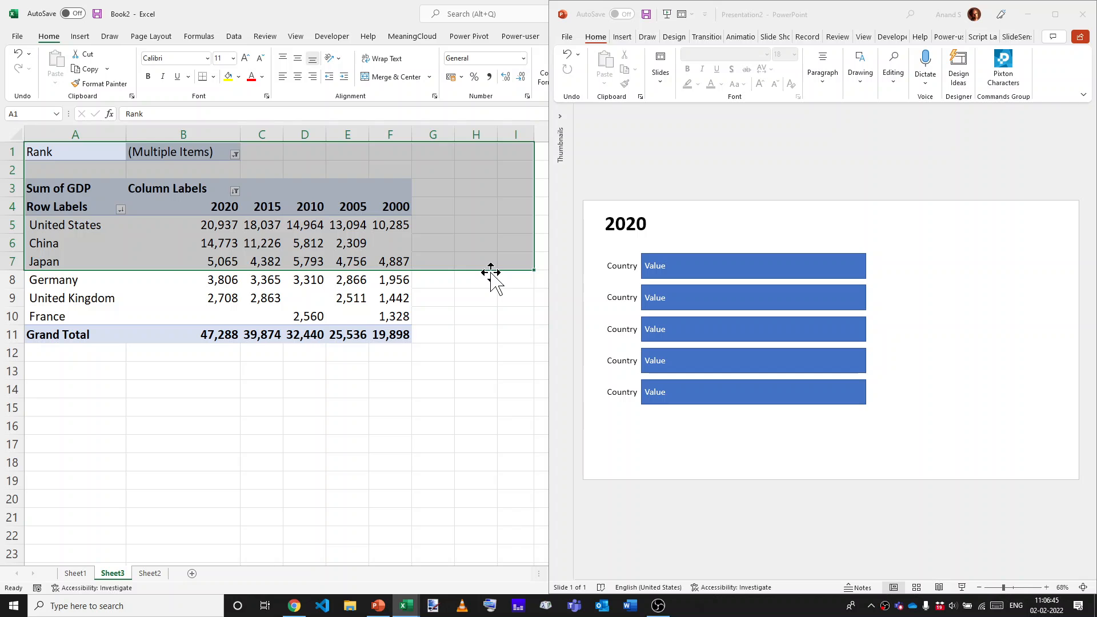
{"action": "left_click", "coordinate": [495, 266]}
{"action": "left_click", "coordinate": [450, 249]}
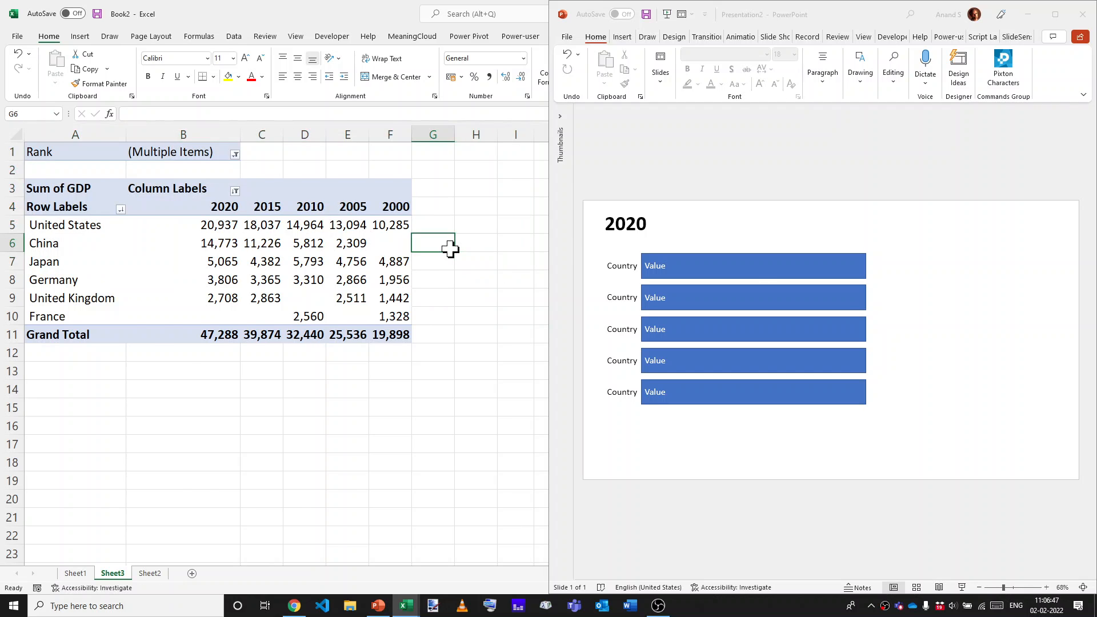
- Fit the Excel window to the left half of the screen and maximize the PowerPoint window
{"action": "key", "text": "super+Right"}
{"action": "key", "text": "super+Left"}
{"action": "left_click", "coordinate": [592, 235]}
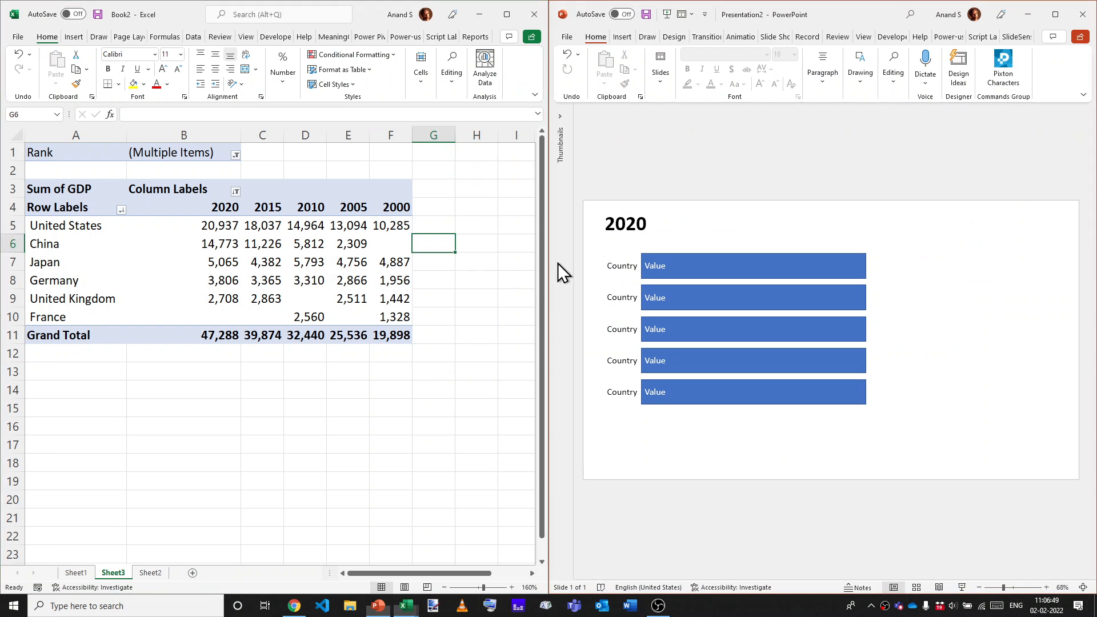
{"action": "key", "text": "super+Up"}
{"action": "key", "text": "alt+Tab"}
{"action": "key", "text": "super+Right"}
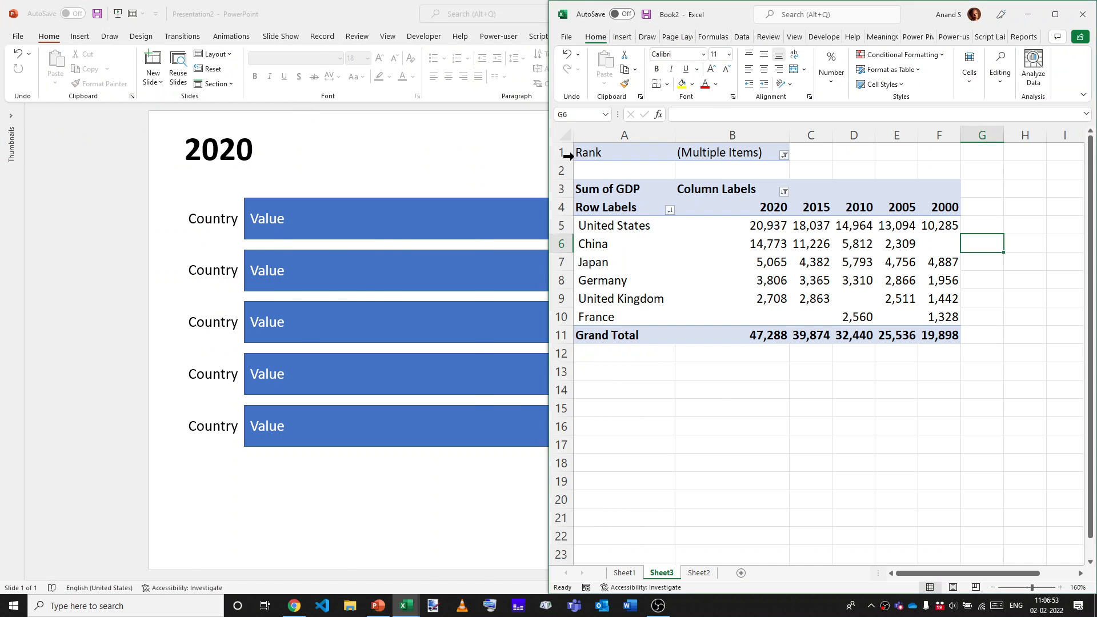
{"action": "key", "text": "super+Left"}
{"action": "left_click", "coordinate": [633, 150]}
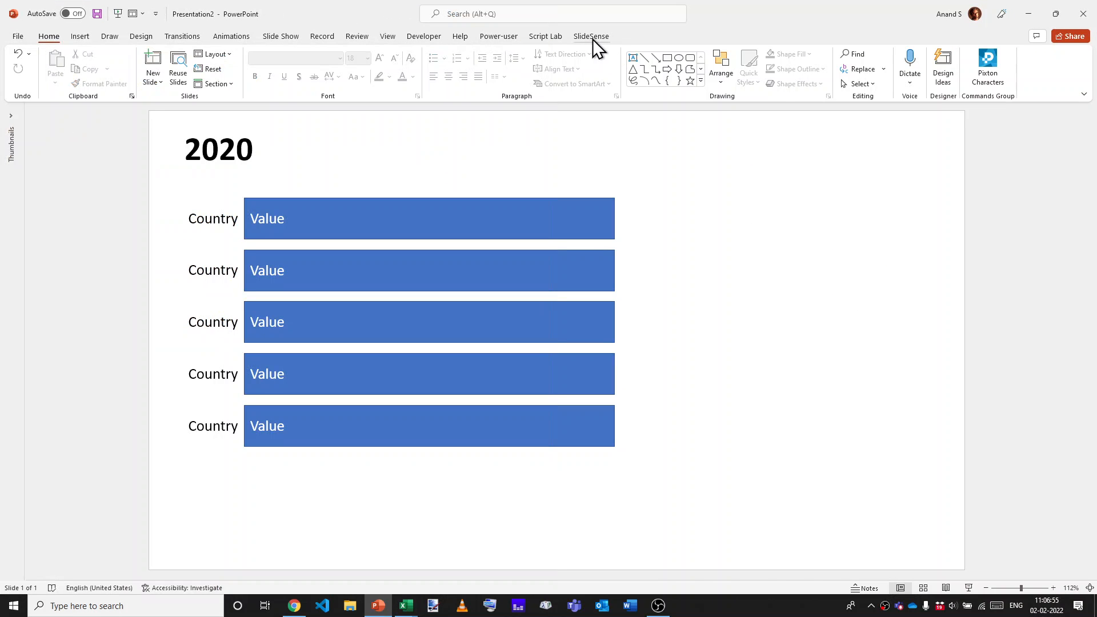
- Select the first Value bar and show its size settings, then switch to Excel and select the United States' 2020 GDP in B5
{"action": "left_click", "coordinate": [564, 221]}
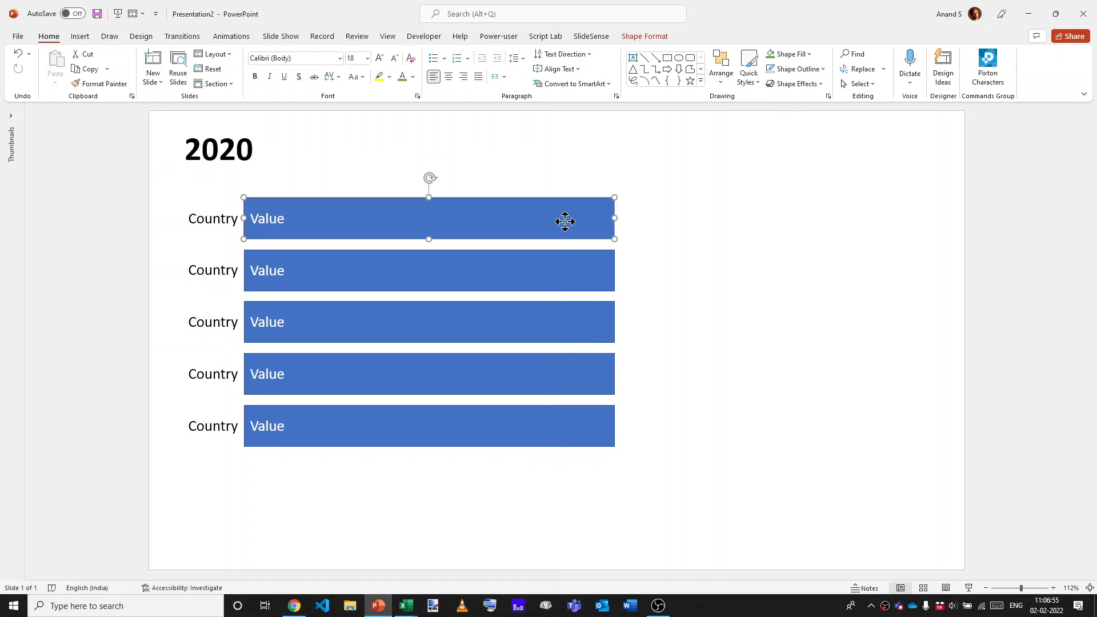
{"action": "left_click", "coordinate": [640, 35]}
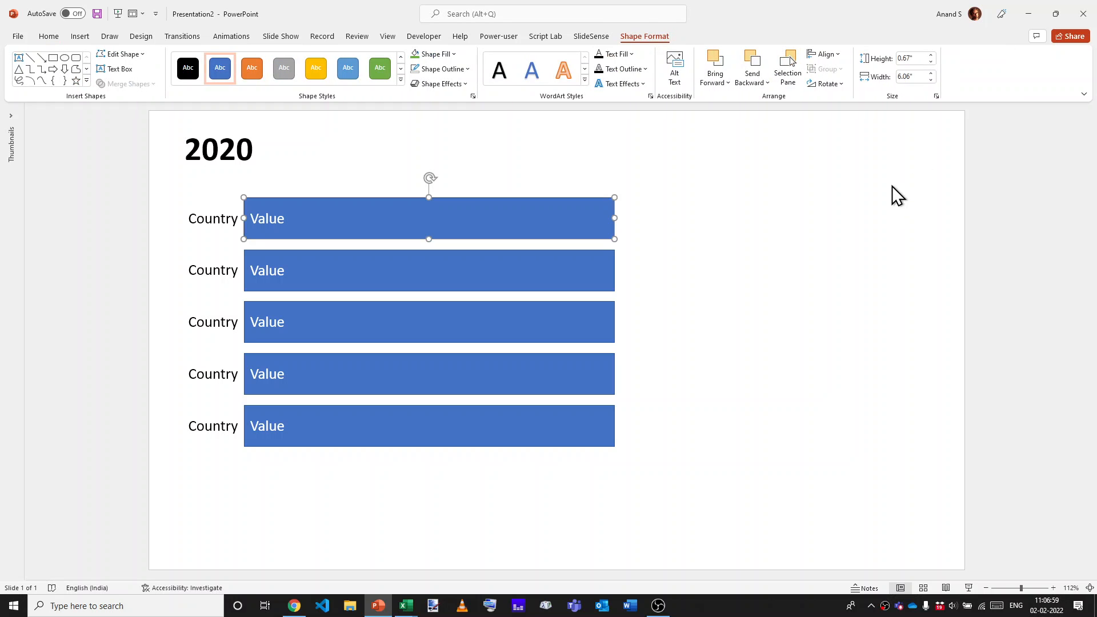
{"action": "key", "text": "alt+Tab"}
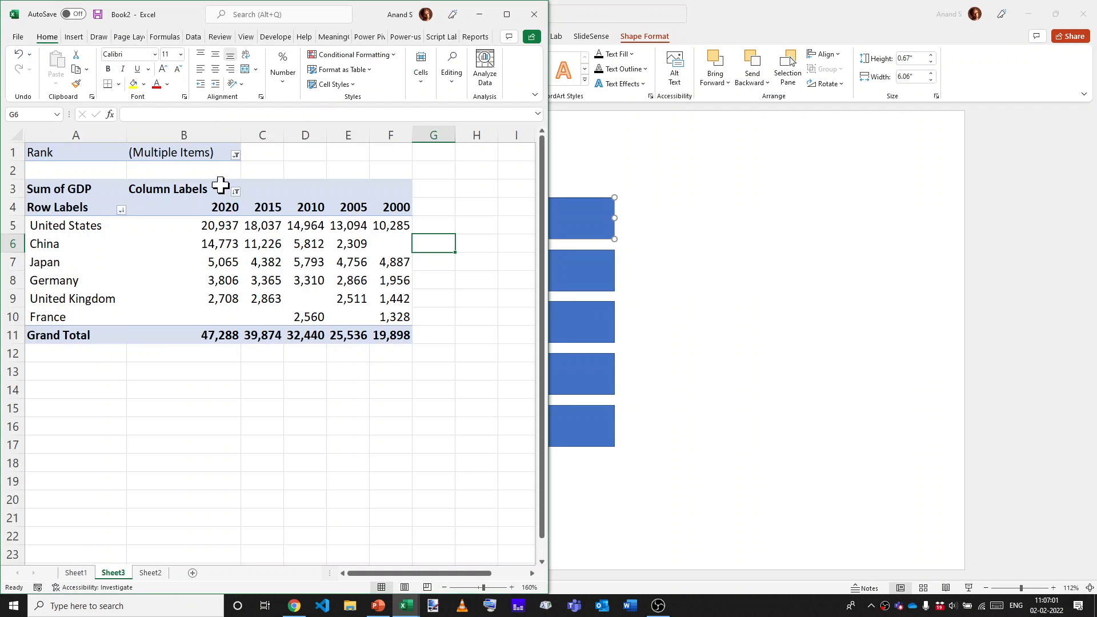
{"action": "key", "text": "Up"}
{"action": "key", "text": "Left"}
{"action": "key", "text": "Left"}
{"action": "key", "text": "Left"}
{"action": "key", "text": "Left"}
{"action": "key", "text": "Left"}
{"action": "key", "text": "Left"}
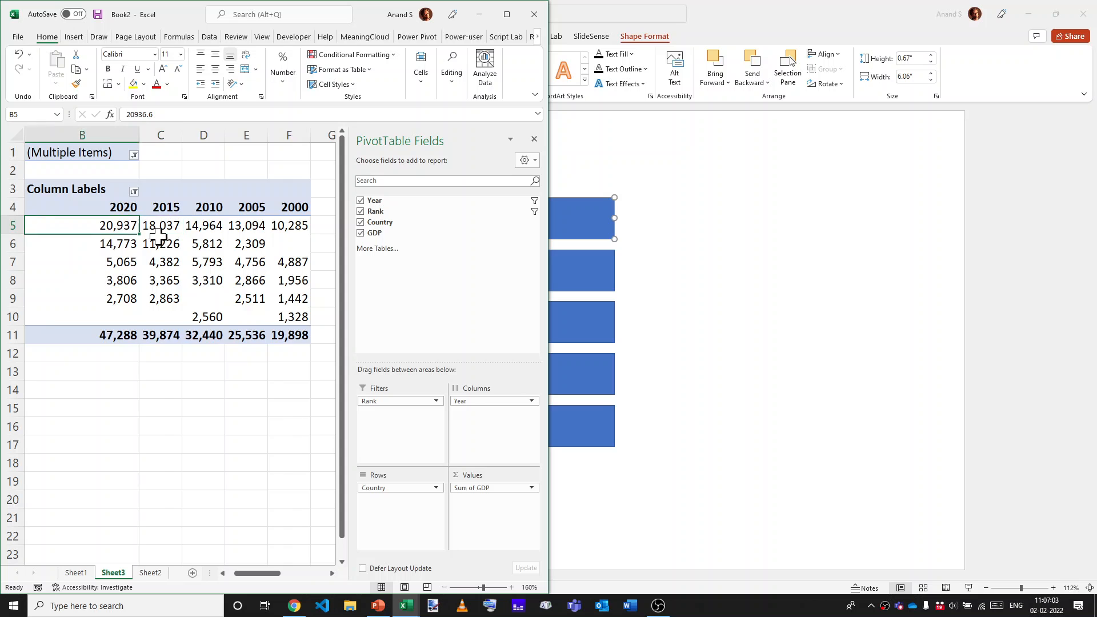
{"action": "key", "text": "Right"}
{"action": "key", "text": "Right"}
{"action": "key", "text": "Left"}
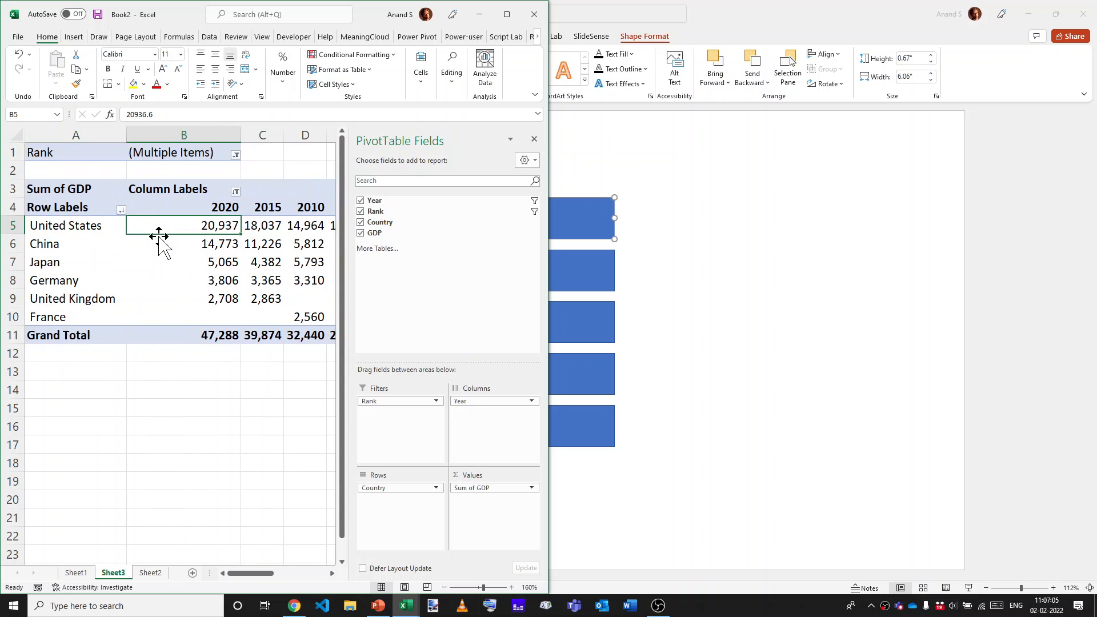
- Switch back to PowerPoint and set the first Value bar's width to 20.93"
{"action": "left_click", "coordinate": [832, 125]}
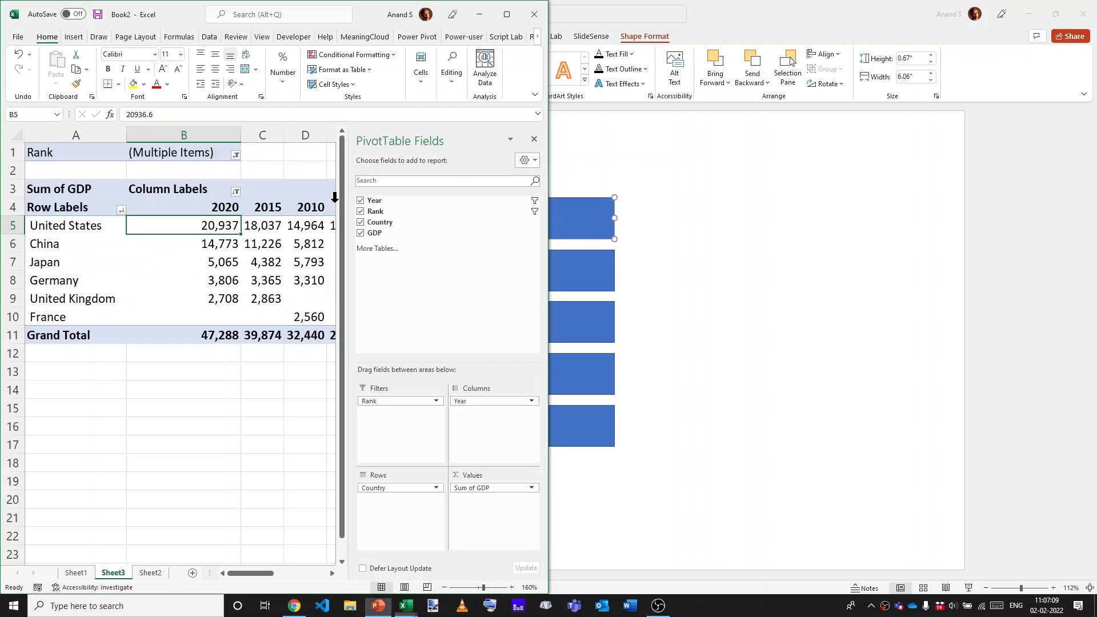
{"action": "key", "text": "alt+Tab"}
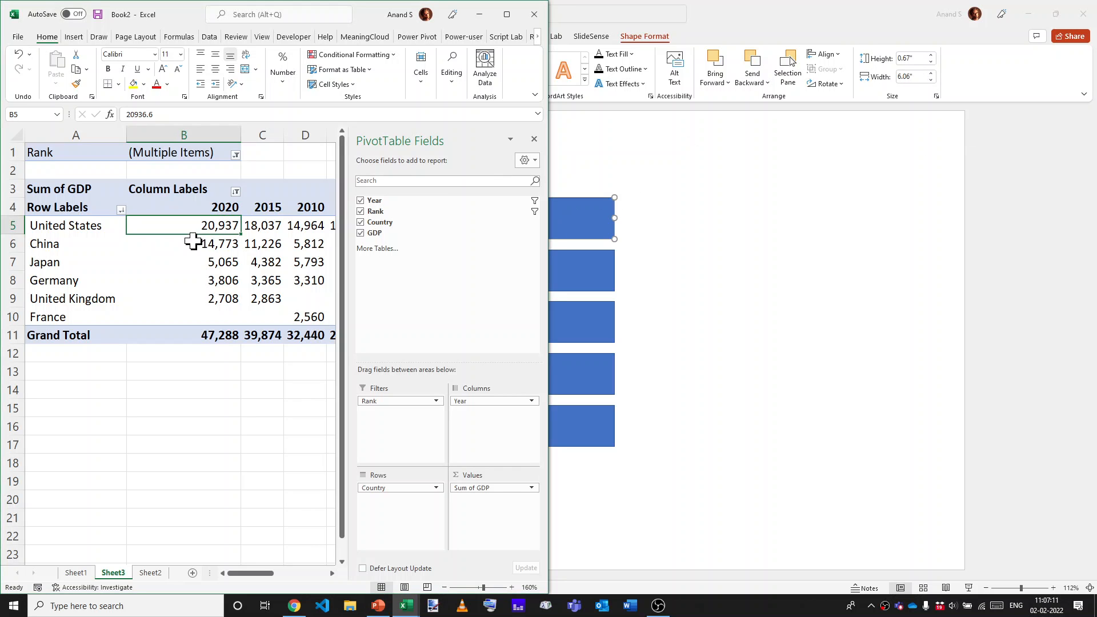
{"action": "key", "text": "alt+Tab"}
{"action": "left_click", "coordinate": [559, 230]}
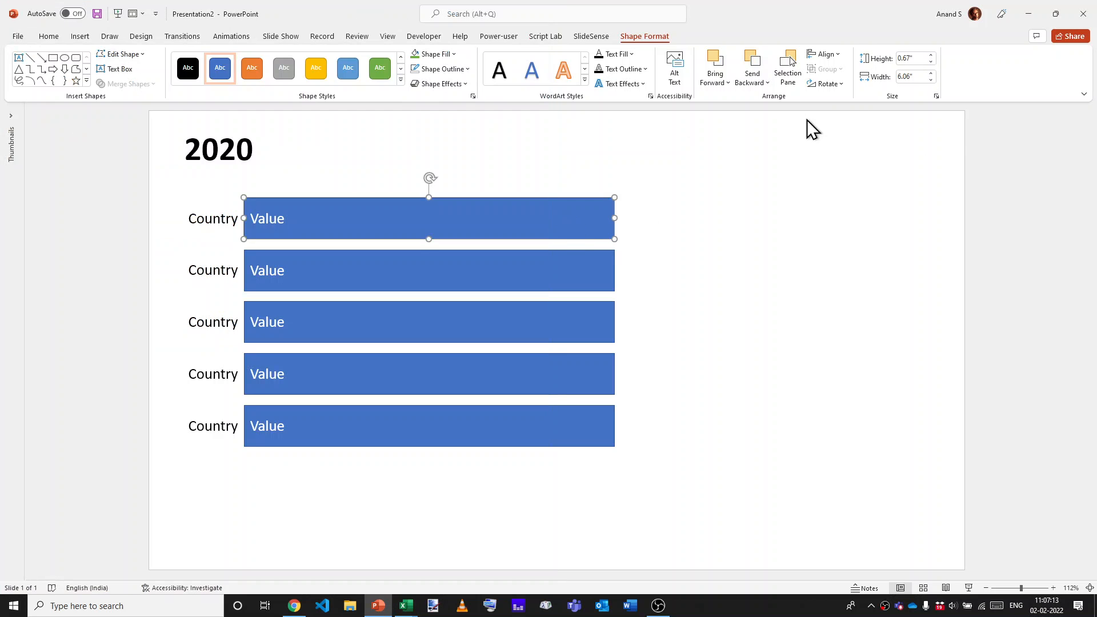
{"action": "left_click", "coordinate": [907, 78]}
{"action": "type", "text": "20.93"}
{"action": "key", "text": "Return"}
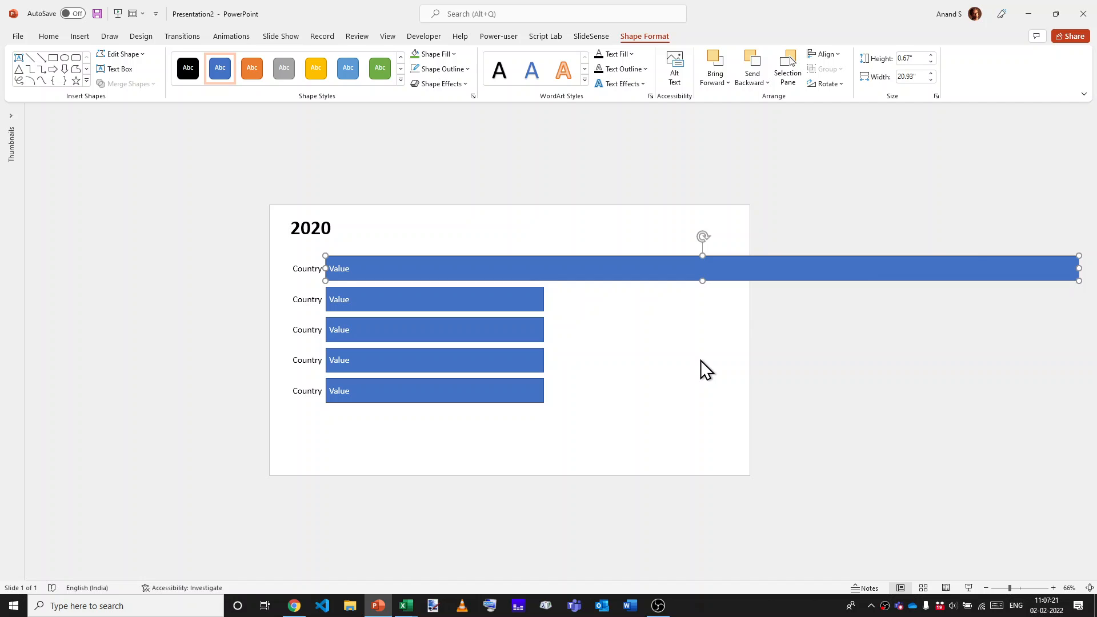
- Switch to Excel and enter a formula in B14 dividing the United States' 2020 GDP from the PivotTable by 2000
{"action": "key", "text": "alt+Tab"}
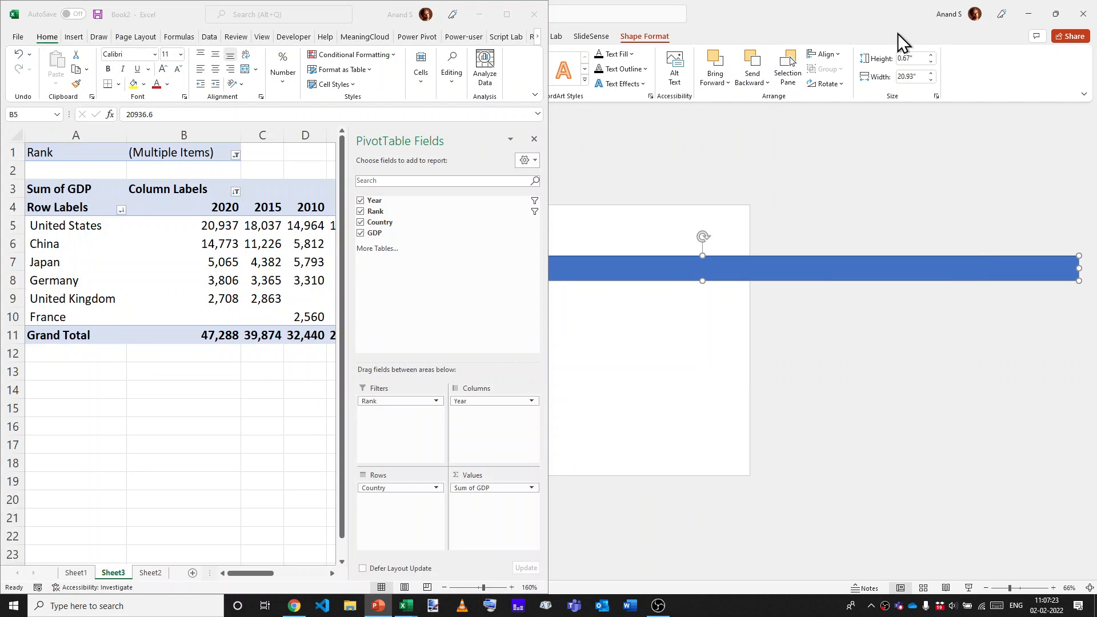
{"action": "left_click", "coordinate": [188, 388]}
{"action": "type", "text": "="}
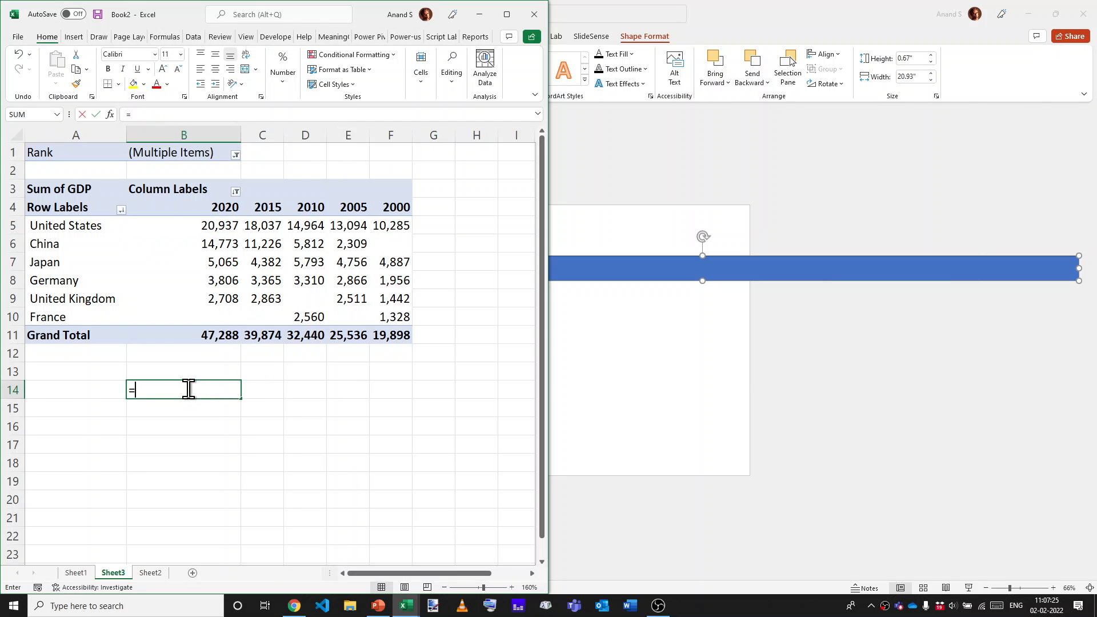
{"action": "left_click", "coordinate": [183, 231]}
{"action": "type", "text": "/2"}
{"action": "key", "text": "Return"}
{"action": "key", "text": "Up"}
{"action": "key", "text": "alt"}
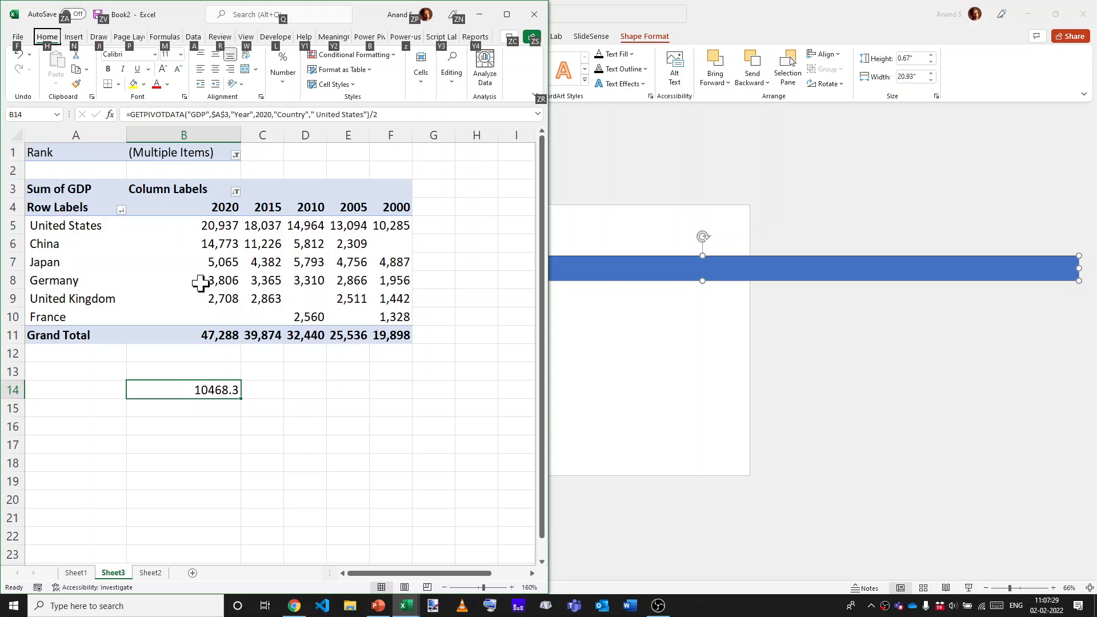
{"action": "key", "text": "Escape"}
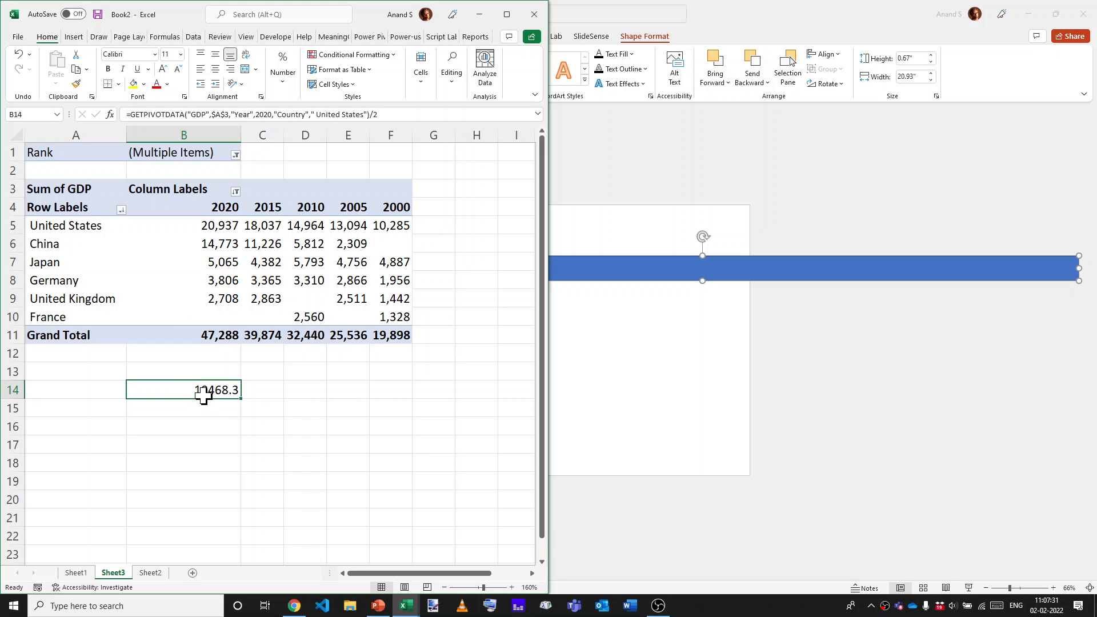
{"action": "key", "text": "F2"}
{"action": "key", "text": "Return"}
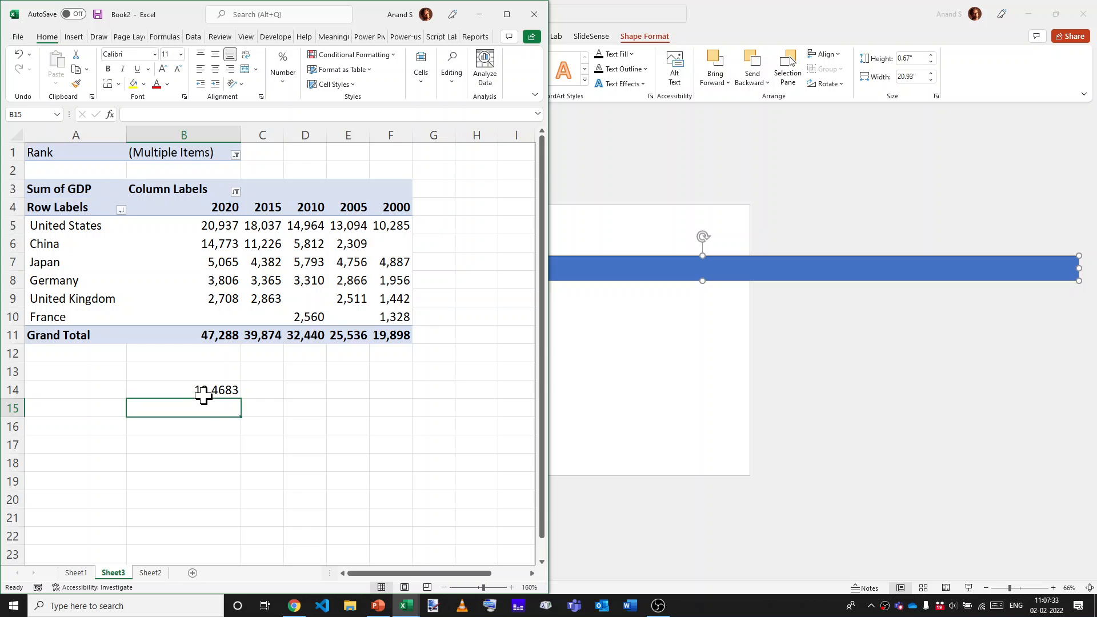
- Wrap the B14 formula in ROUND with two decimal places
{"action": "key", "text": "Up"}
{"action": "key", "text": "F2"}
{"action": "key", "text": "Right"}
{"action": "type", "text": "ROUND"}
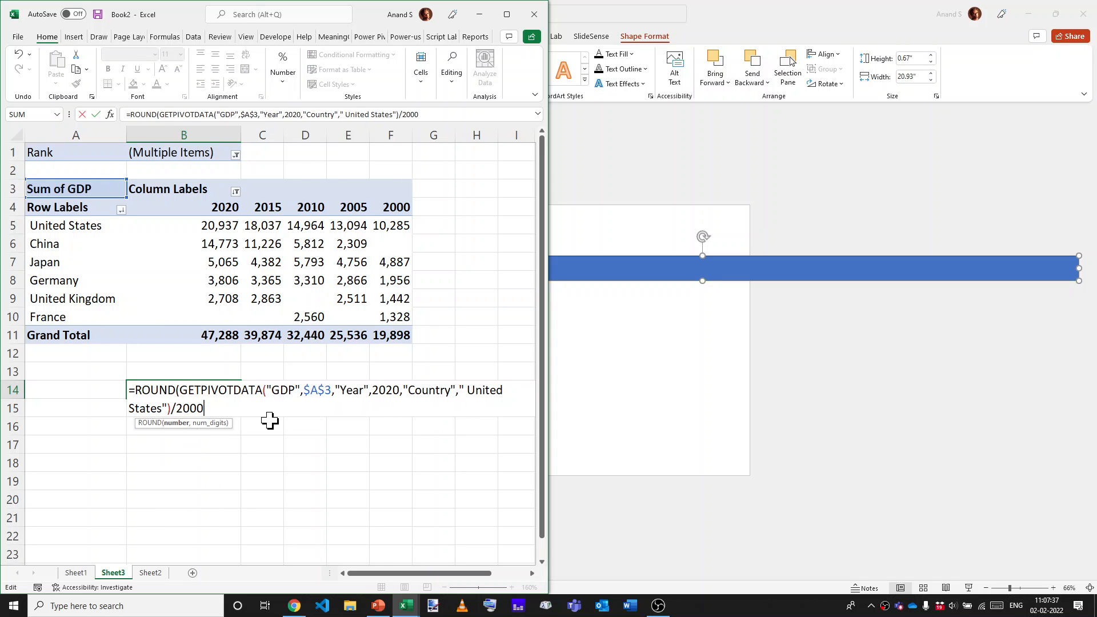
{"action": "type", "text": ")"}
{"action": "key", "text": "Return"}
{"action": "key", "text": "Up"}
- Switch to PowerPoint, set the first Value bar's width to 10.47" and deselect it
{"action": "left_click", "coordinate": [901, 10]}
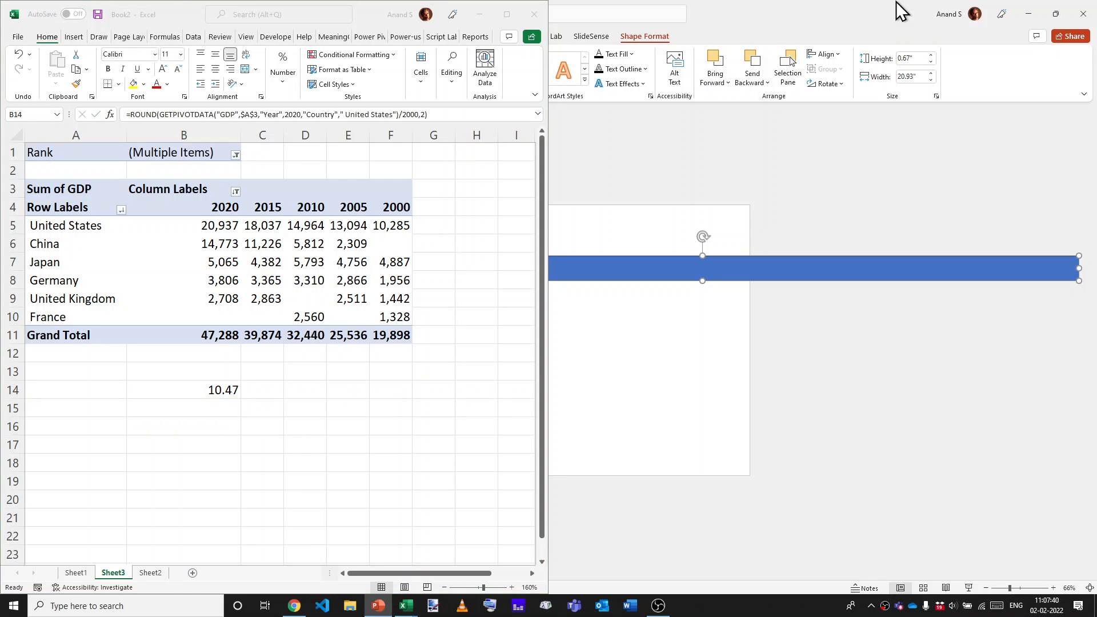
{"action": "left_click", "coordinate": [915, 75]}
{"action": "type", "text": "10.47"}
{"action": "key", "text": "Return"}
{"action": "left_click", "coordinate": [937, 217]}
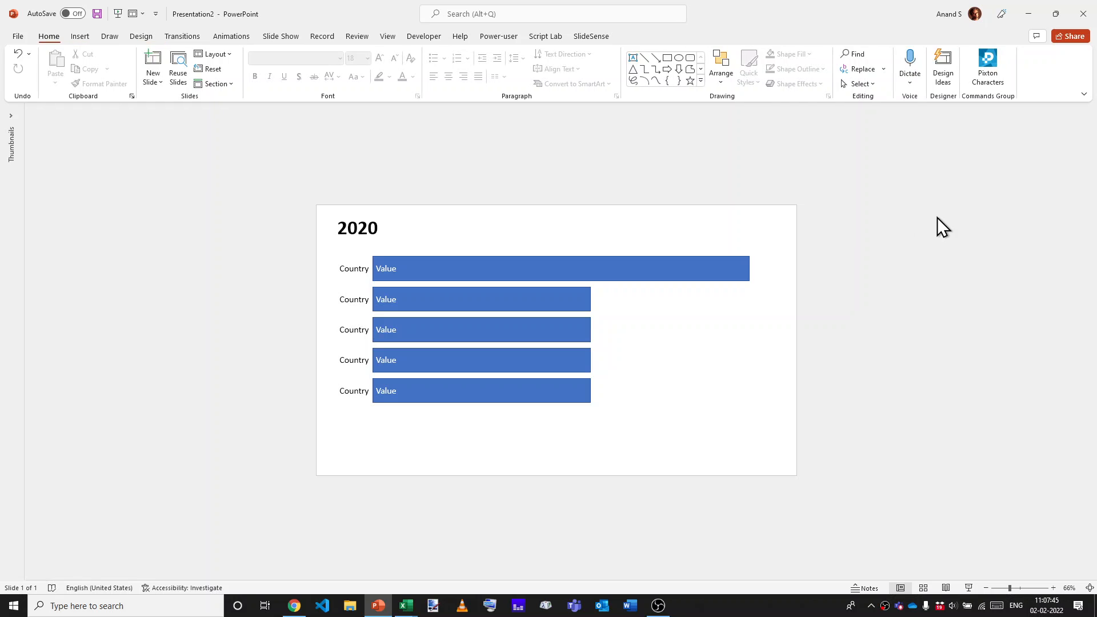
- Switch to Excel and replace the GETPIVOTDATA reference in B14 with B5, making the formula =ROUND(B5/2000,2)
{"action": "key", "text": "alt+Tab"}
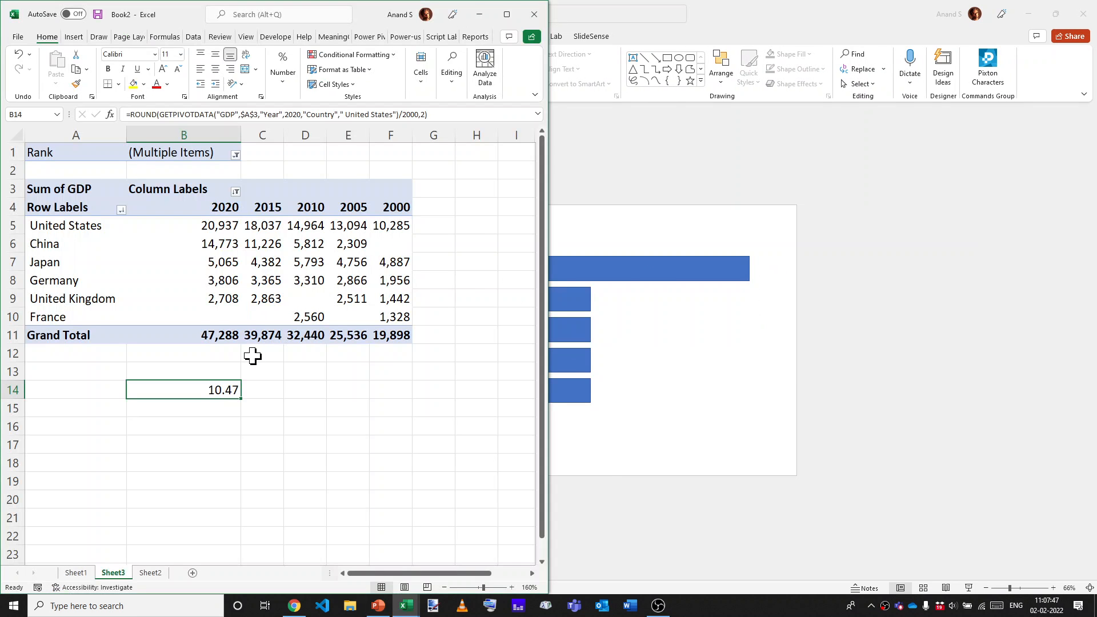
{"action": "key", "text": "F2"}
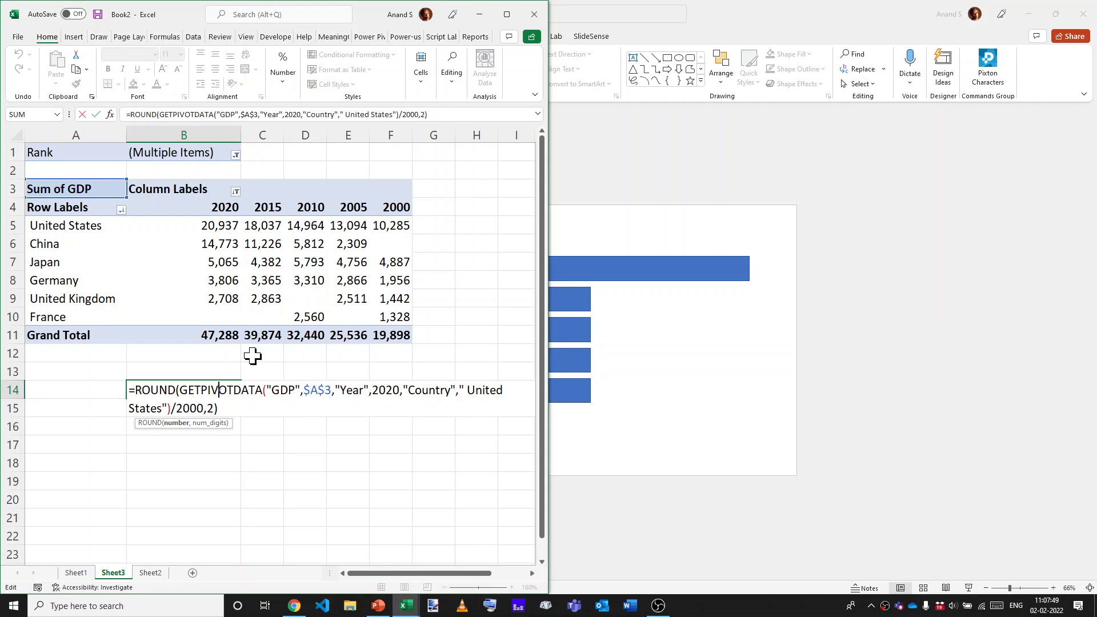
{"action": "key", "text": "ctrl+shift+Right"}
{"action": "key", "text": "ctrl+shift+Right"}
{"action": "key", "text": "ctrl+shift+Right"}
{"action": "key", "text": "ctrl+shift+Right"}
{"action": "key", "text": "ctrl+shift+Right"}
{"action": "key", "text": "ctrl+shift+Right"}
{"action": "key", "text": "ctrl+shift+Right"}
{"action": "key", "text": "ctrl+shift+Right"}
{"action": "key", "text": "ctrl+shift+Right"}
{"action": "key", "text": "ctrl+shift+Right"}
{"action": "key", "text": "Delete"}
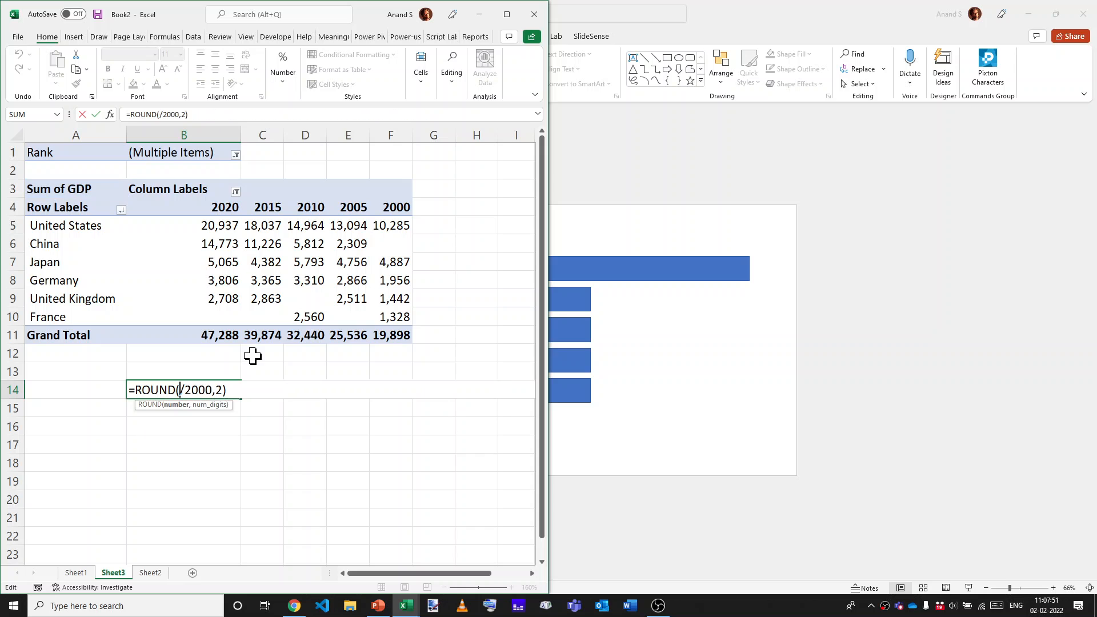
{"action": "type", "text": "B5"}
{"action": "key", "text": "Return"}
- Fill the B14 formula across to column F and down to row 19
{"action": "key", "text": "Up"}
{"action": "key", "text": "shift+Right"}
{"action": "key", "text": "shift+Right"}
{"action": "key", "text": "shift+Right"}
{"action": "key", "text": "shift+Right"}
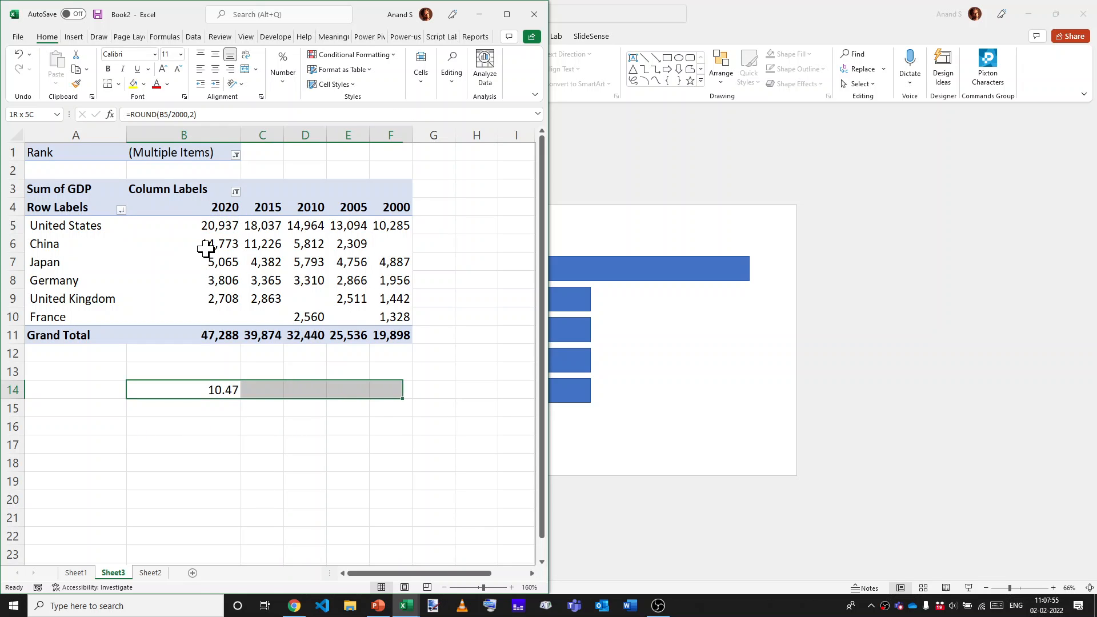
{"action": "key", "text": "ctrl+r"}
{"action": "key", "text": "shift+Down"}
{"action": "key", "text": "shift+Down"}
{"action": "key", "text": "shift+Down"}
{"action": "key", "text": "shift+Down"}
{"action": "key", "text": "shift+Down"}
{"action": "key", "text": "ctrl+d"}
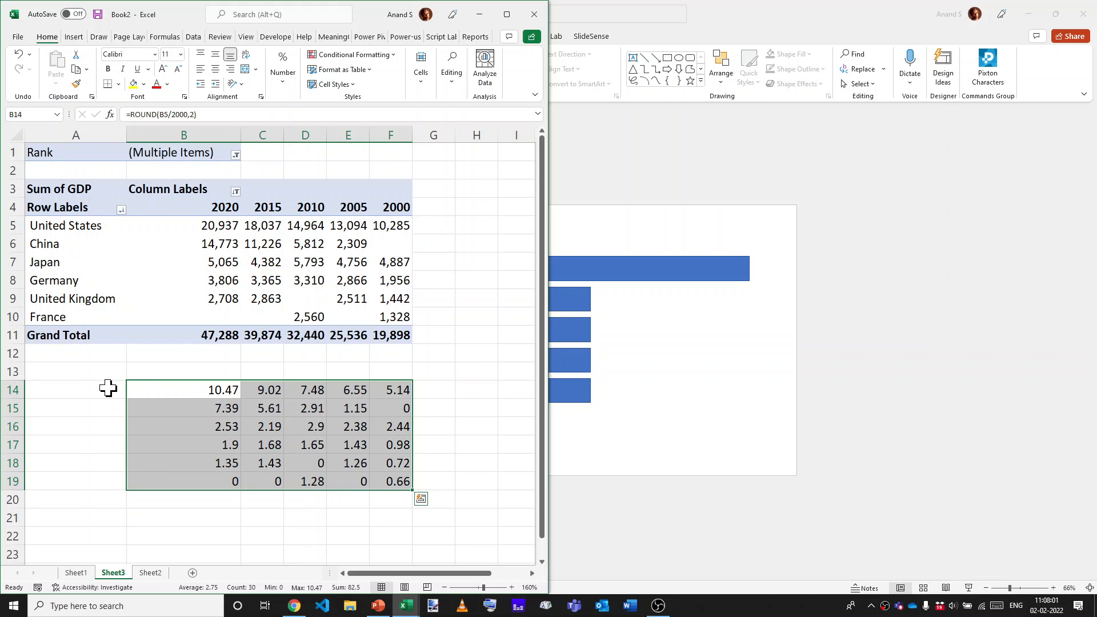
- Copy the six country names from A5:A10 into A14:A19 beside the scaled values
{"action": "left_click", "coordinate": [108, 388]}
{"action": "type", "text": "="}
{"action": "key", "text": "Escape"}
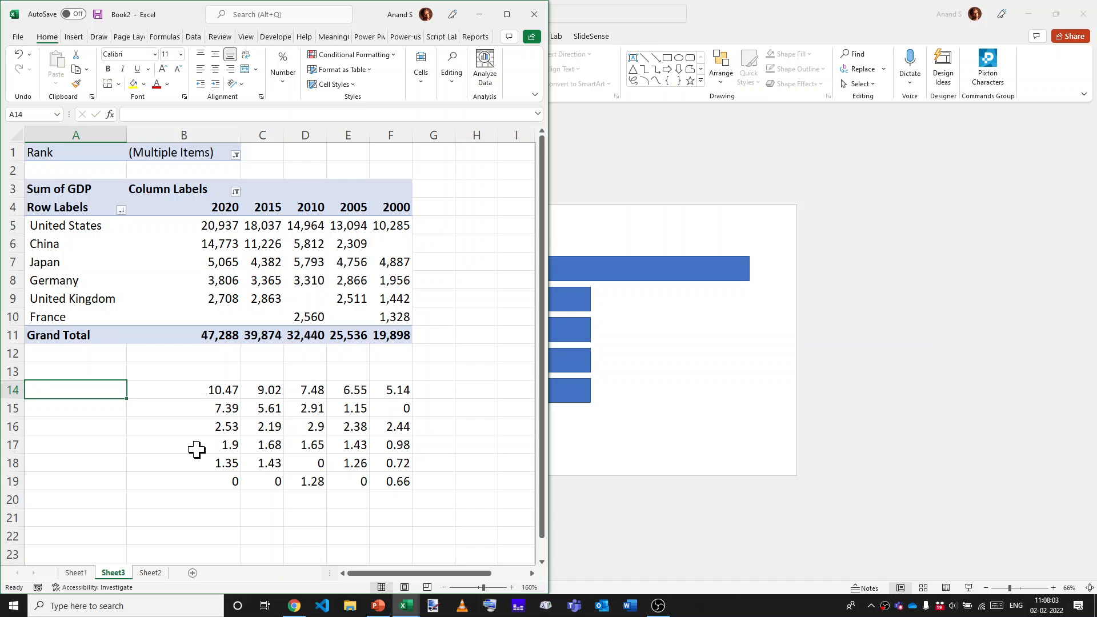
{"action": "key", "text": "Up"}
{"action": "key", "text": "Up"}
{"action": "key", "text": "Up"}
{"action": "key", "text": "Up"}
{"action": "key", "text": "shift+Up"}
{"action": "key", "text": "shift+Up"}
{"action": "key", "text": "shift+Up"}
{"action": "key", "text": "shift+Up"}
{"action": "key", "text": "shift+Up"}
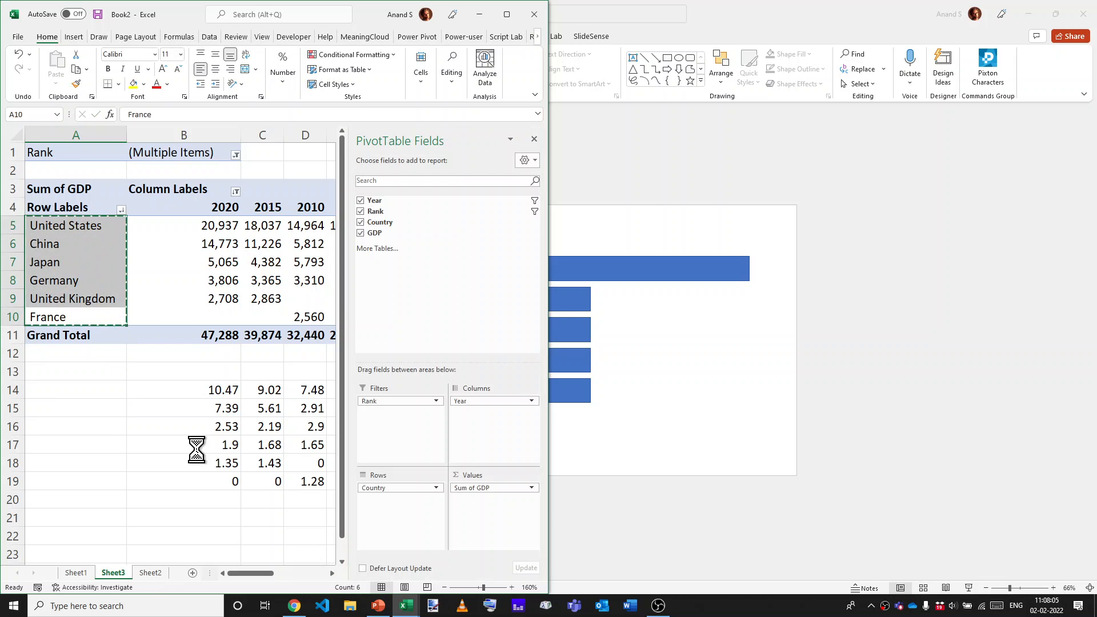
{"action": "key", "text": "ctrl+c"}
{"action": "key", "text": "Down"}
{"action": "key", "text": "Down"}
{"action": "key", "text": "Down"}
{"action": "key", "text": "Down"}
{"action": "key", "text": "ctrl+v"}
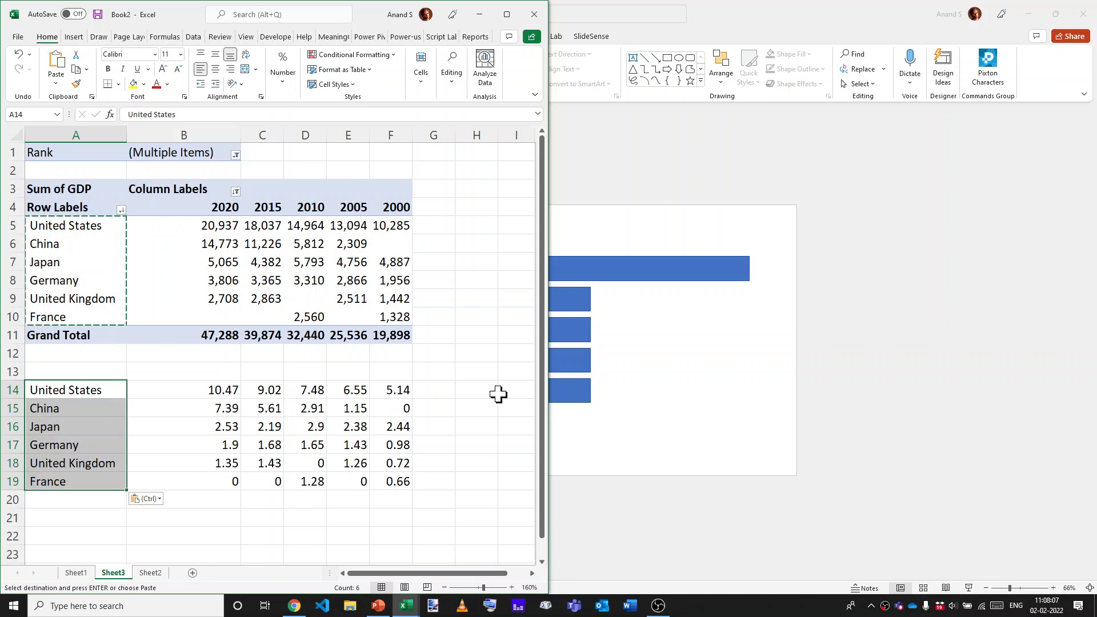
- Resize columns B to F to one equal width just wide enough to show the GDP numbers
{"action": "left_click_drag", "start_coordinate": [225, 143], "coordinate": [405, 130]}
{"action": "left_click", "coordinate": [533, 139]}
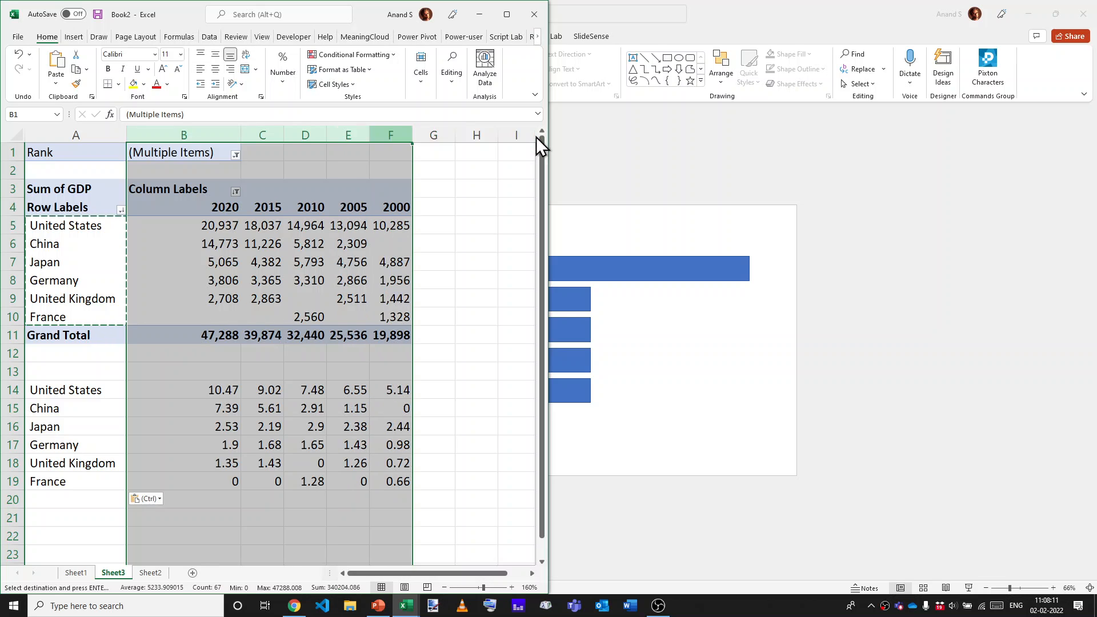
{"action": "left_click_drag", "start_coordinate": [411, 138], "coordinate": [391, 138]}
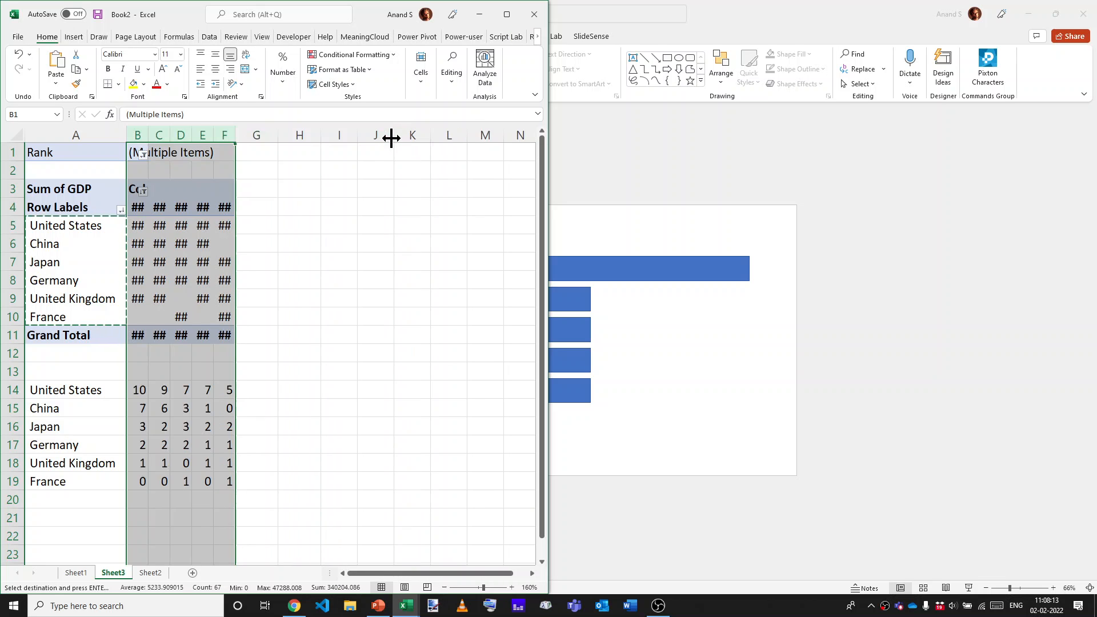
{"action": "left_click_drag", "start_coordinate": [148, 134], "coordinate": [160, 134]}
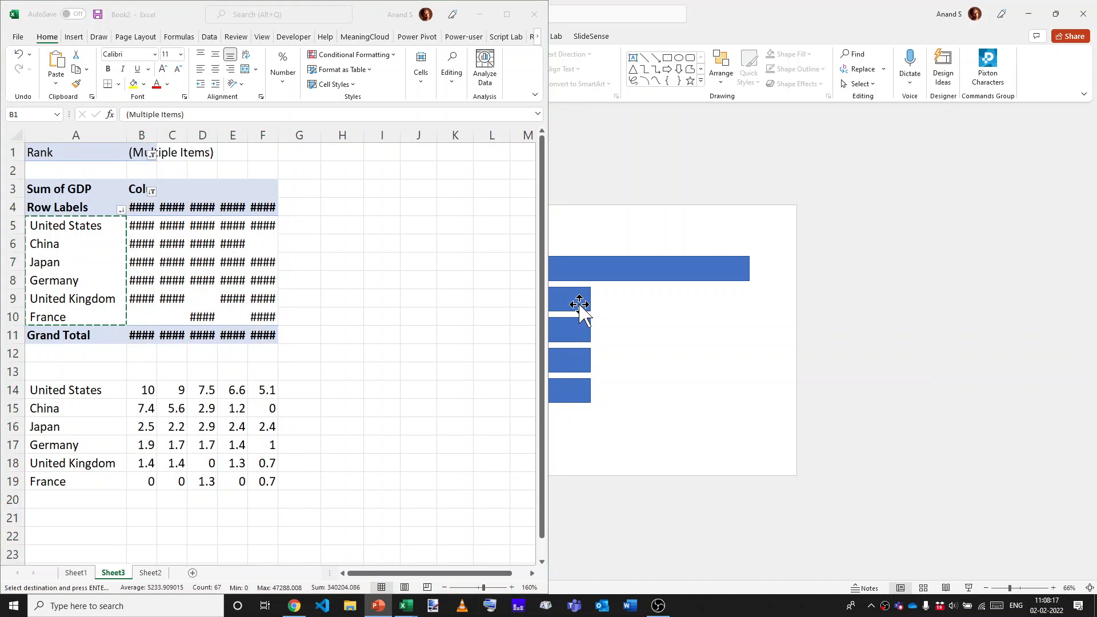
{"action": "left_click_drag", "start_coordinate": [154, 138], "coordinate": [178, 138]}
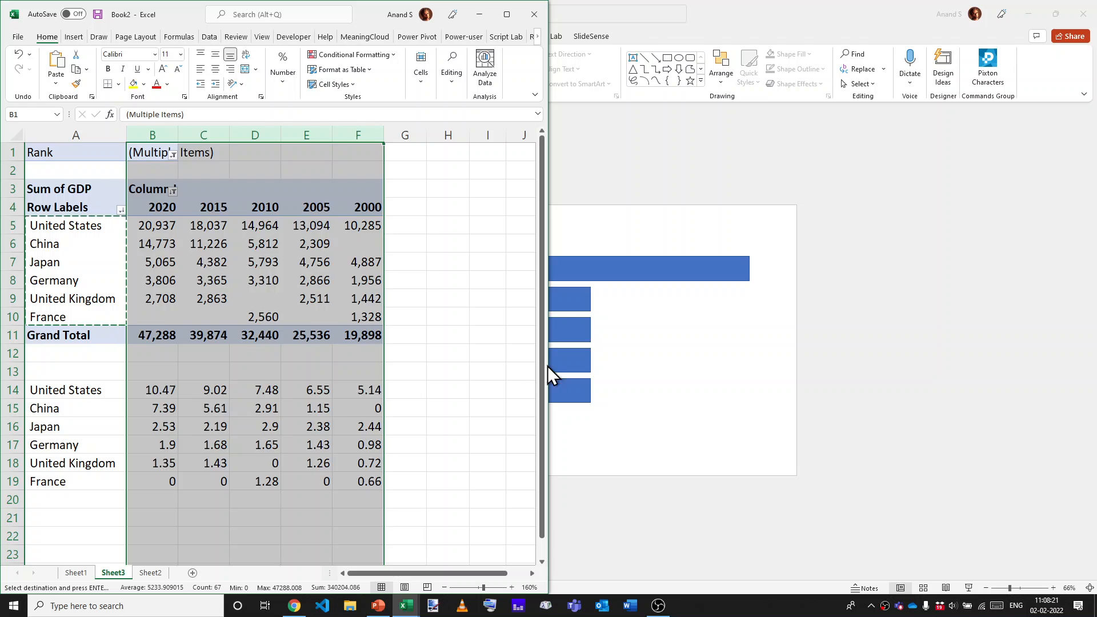
- Switch to PowerPoint, select the second Value bar and show its size settings
{"action": "left_click", "coordinate": [578, 305]}
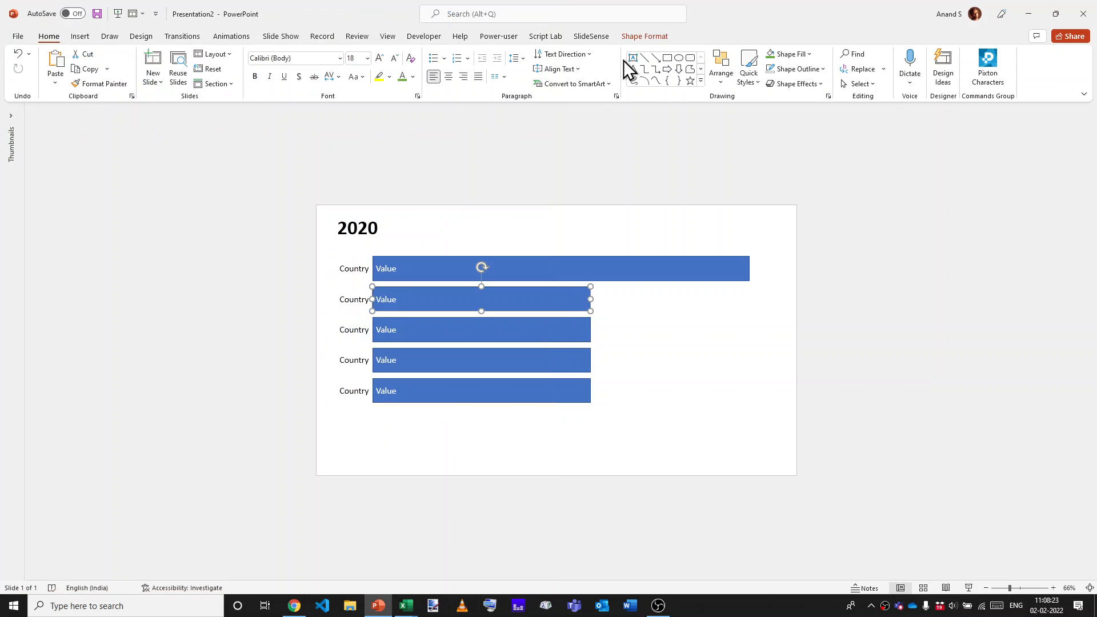
{"action": "left_click", "coordinate": [641, 38]}
{"action": "left_click", "coordinate": [914, 76]}
{"action": "key", "text": "BackSpace"}
{"action": "key", "text": "Escape"}
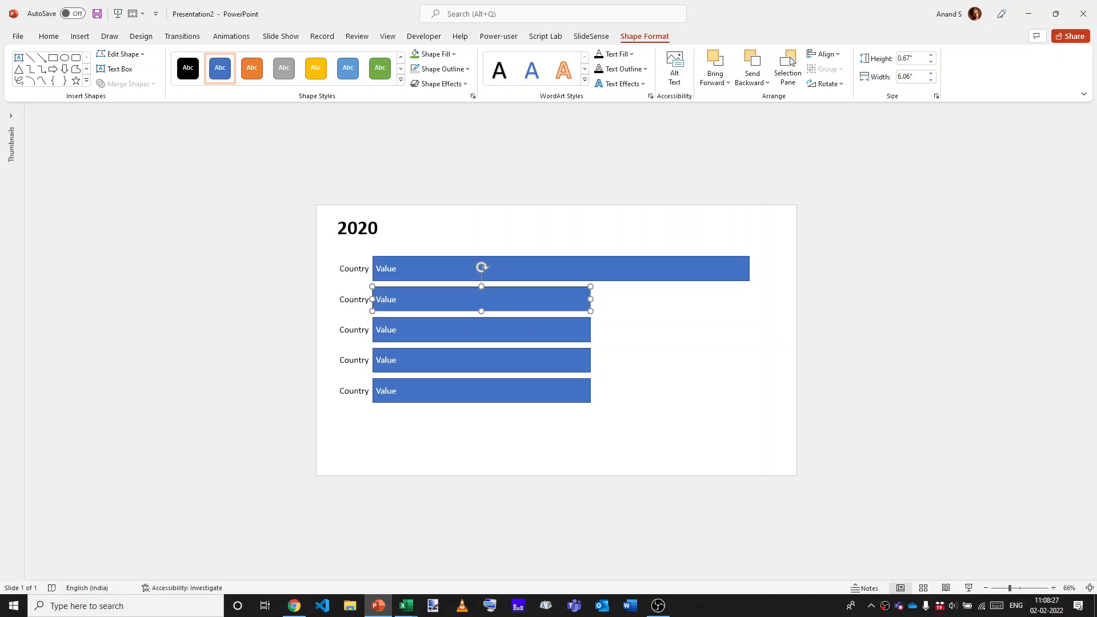
- Set the second Value bar's width to 9.02"
{"action": "left_click", "coordinate": [917, 76]}
{"action": "type", "text": "9.0"}
{"action": "key", "text": "Return"}
{"action": "left_click", "coordinate": [908, 75]}
{"action": "type", "text": "9.02"}
{"action": "key", "text": "Return"}
- Look up China's scaled 2020 value in Excel, set the second Value bar's width to 7.39" in PowerPoint and return to Excel
{"action": "key", "text": "alt+Tab"}
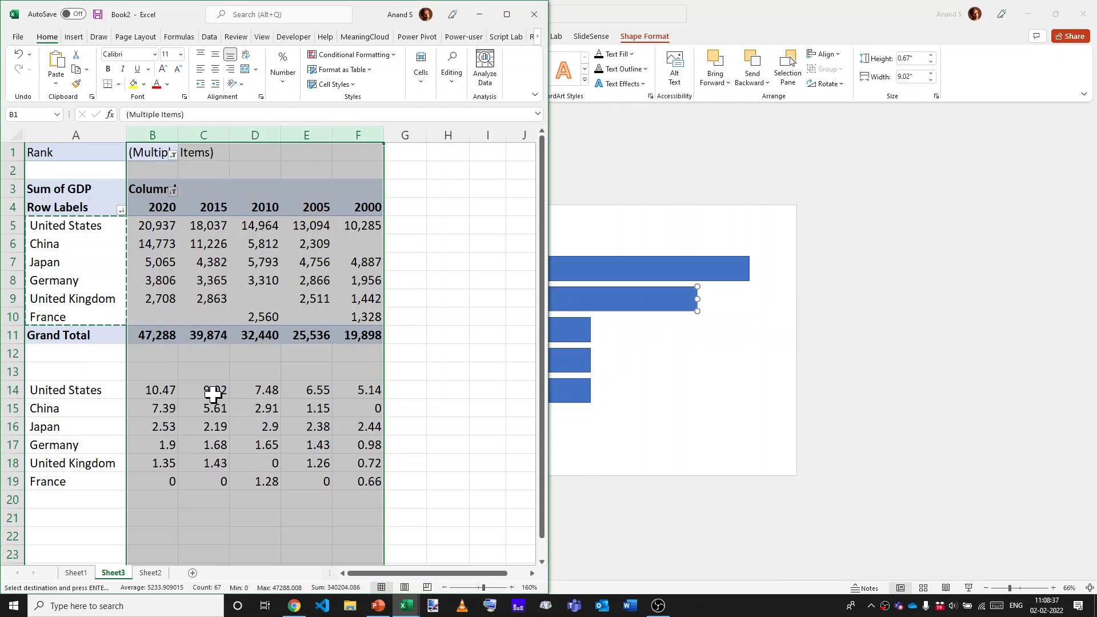
{"action": "left_click", "coordinate": [154, 408]}
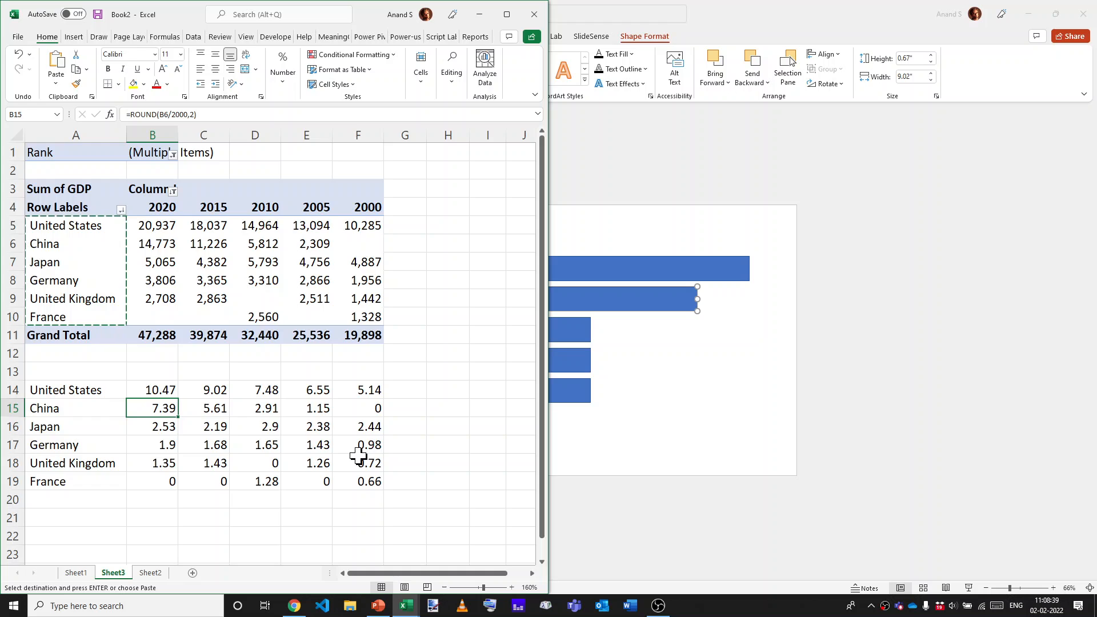
{"action": "key", "text": "alt+Tab"}
{"action": "left_click", "coordinate": [913, 76]}
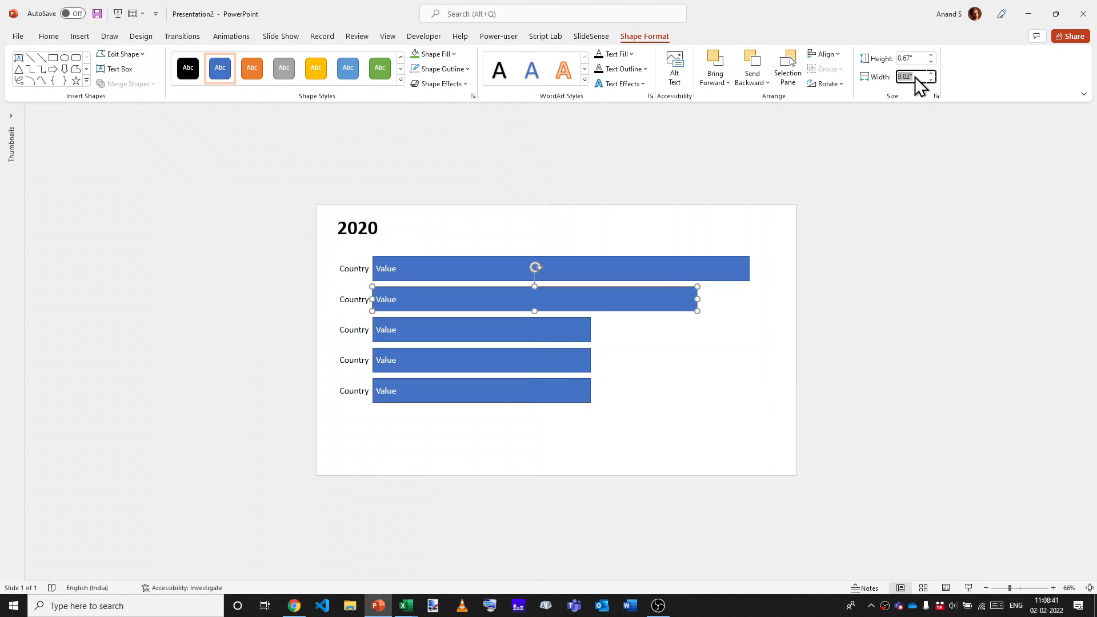
{"action": "type", "text": "7.39"}
{"action": "key", "text": "Return"}
{"action": "key", "text": "alt+Tab"}
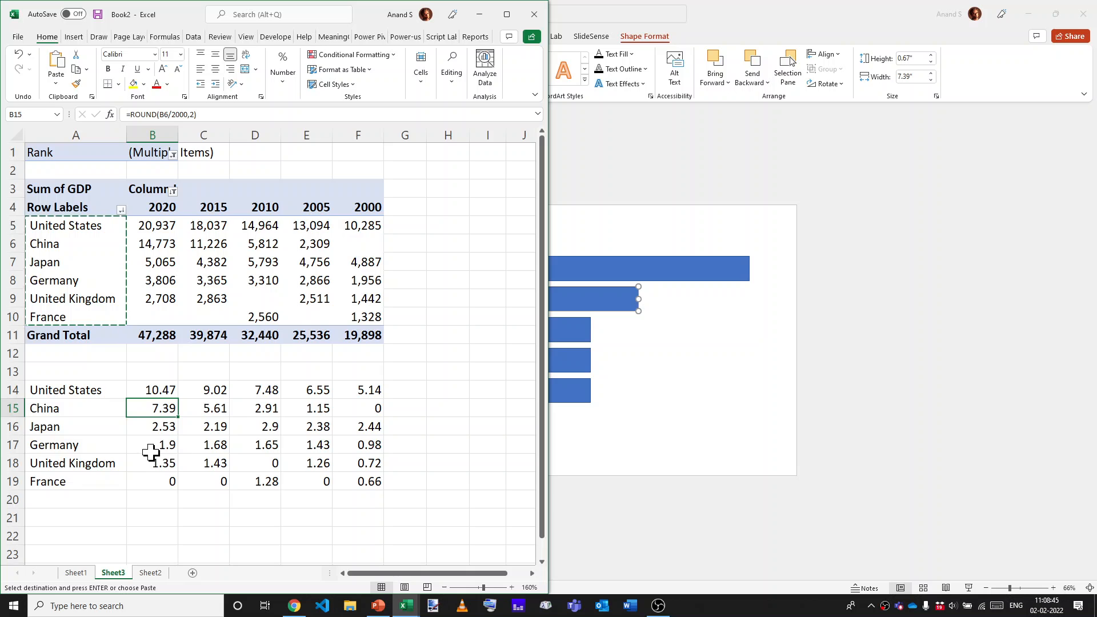
- Switch to PowerPoint and set the third Value bar's width to 2.53" for Japan's scaled 2020 GDP
{"action": "key", "text": "alt+Tab"}
{"action": "left_click", "coordinate": [412, 329]}
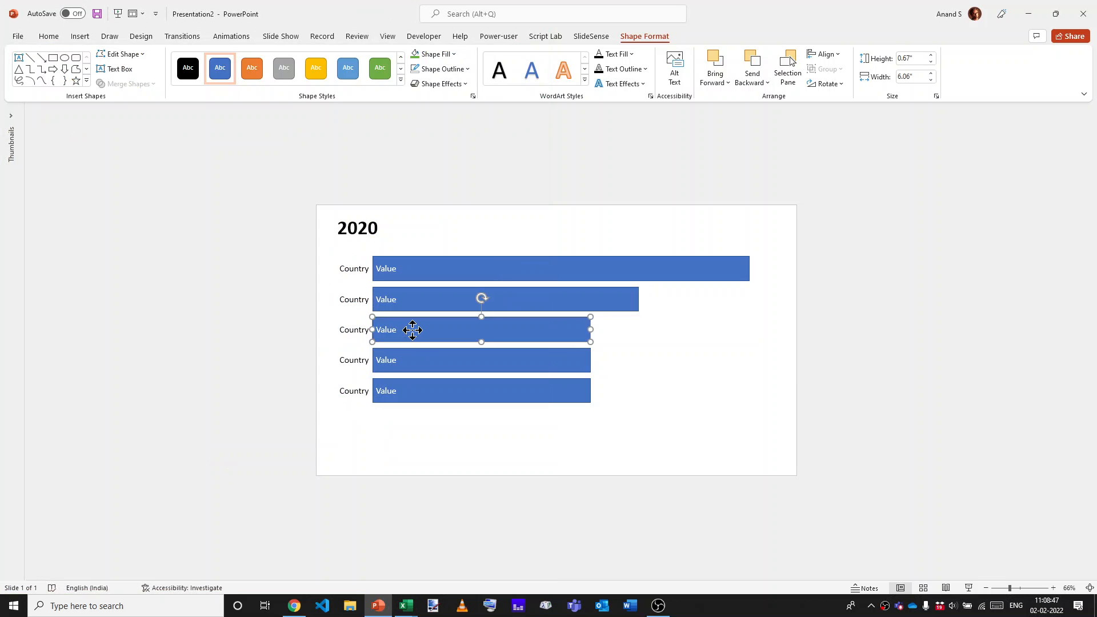
{"action": "left_click", "coordinate": [906, 78]}
{"action": "type", "text": "2.53"}
{"action": "key", "text": "Return"}
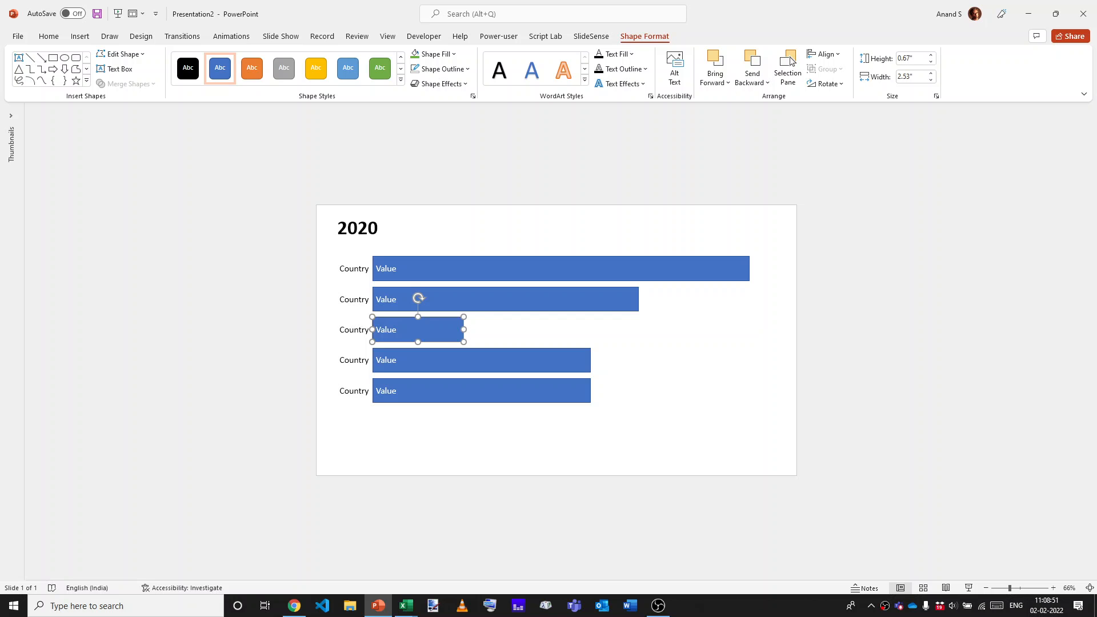
- Set the fourth Value bar's width to 1.9" for Germany's scaled 2020 GDP
{"action": "left_click", "coordinate": [543, 379]}
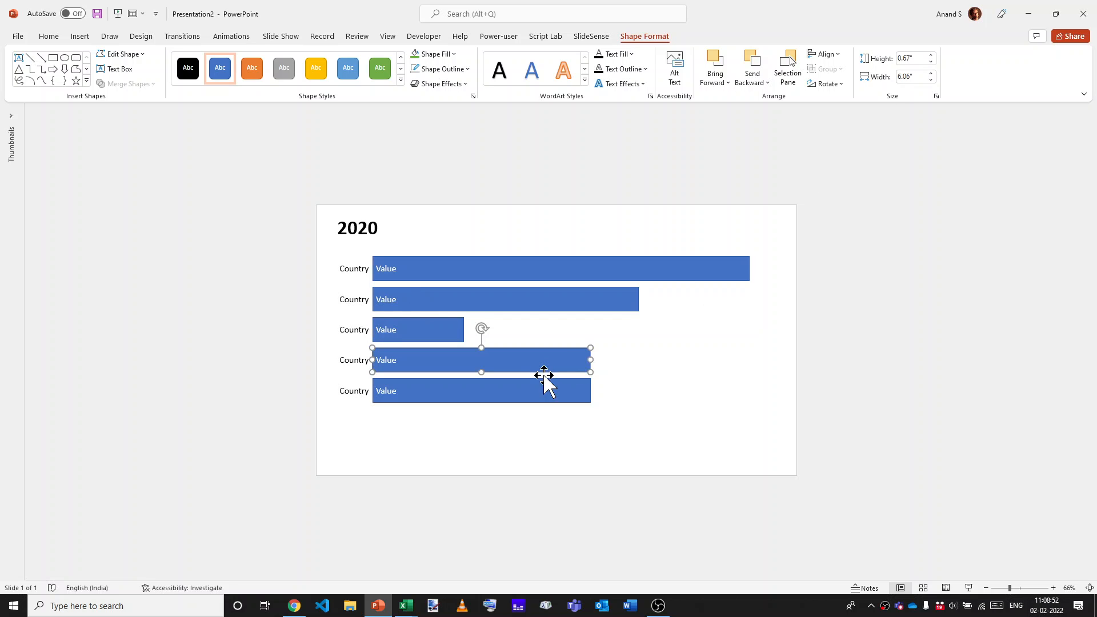
{"action": "left_click", "coordinate": [914, 77]}
{"action": "type", "text": "1.9"}
{"action": "key", "text": "Return"}
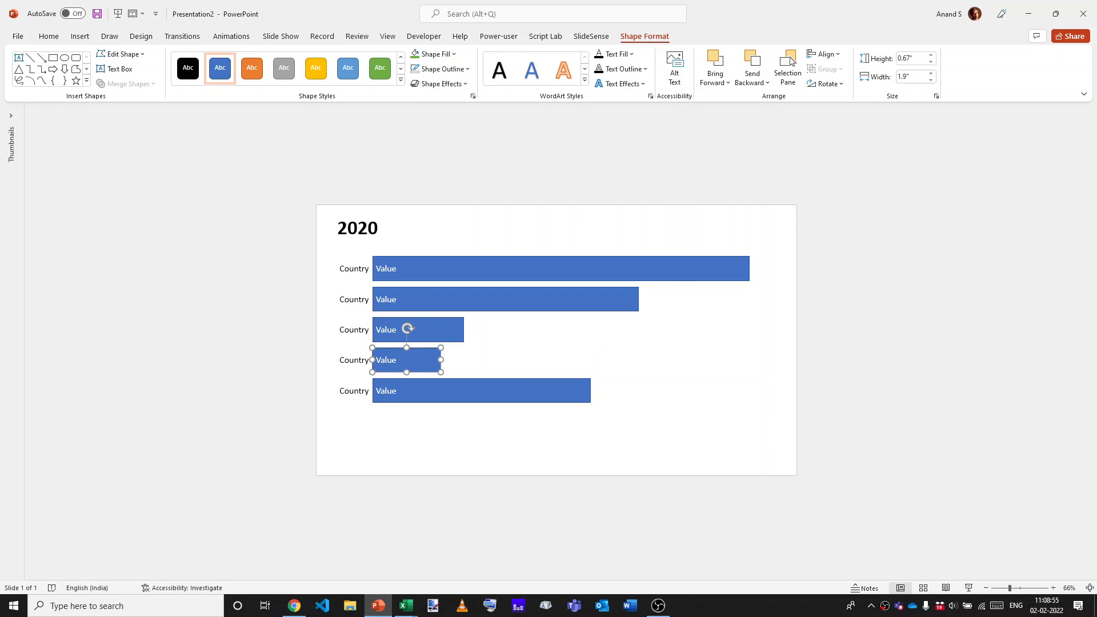
- Look up the United Kingdom's scaled 2020 value in Excel and set the fifth Value bar's width to 1.35" in PowerPoint
{"action": "key", "text": "alt+Tab"}
{"action": "key", "text": "alt+Tab"}
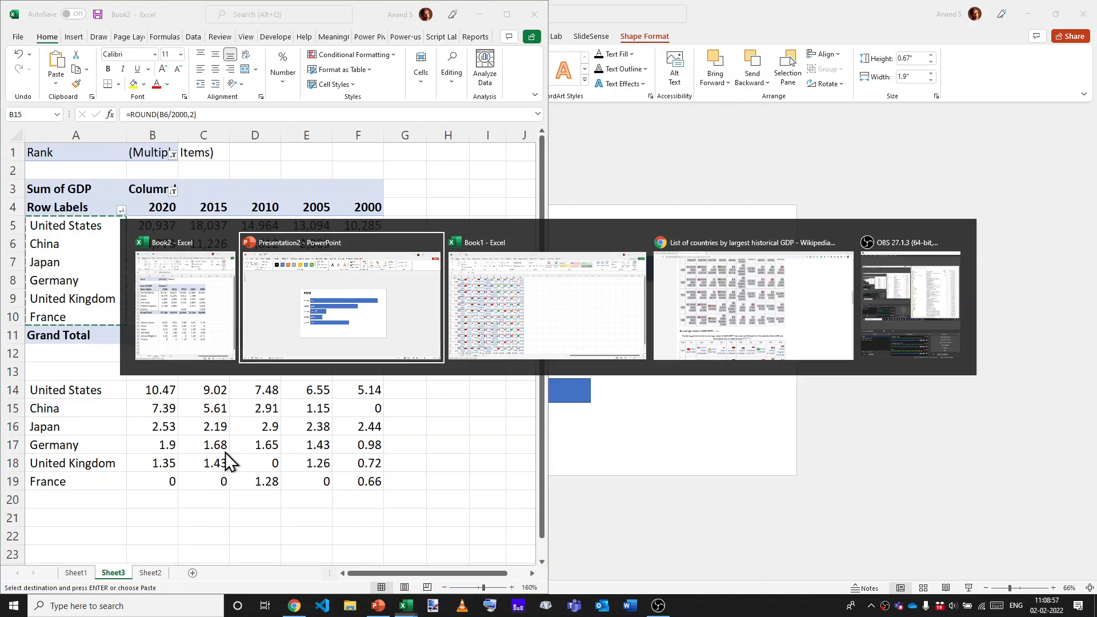
{"action": "left_click", "coordinate": [472, 392]}
{"action": "left_click", "coordinate": [908, 77]}
{"action": "type", "text": "1"}
{"action": "key", "text": "Return"}
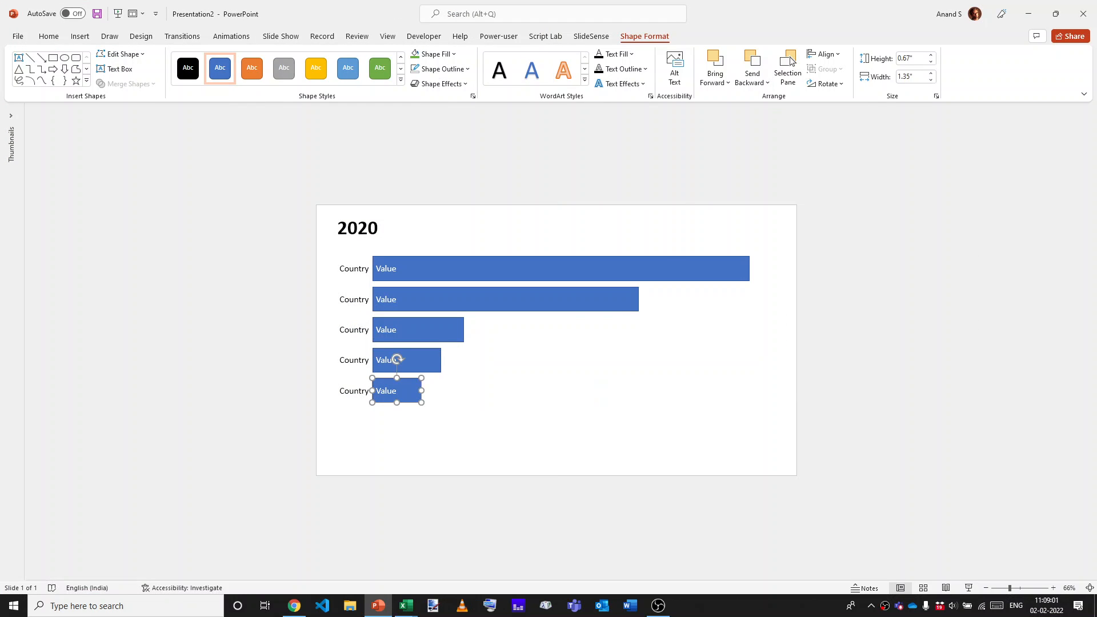
- Duplicate the 2020 slide and change the copy's title to 2000
{"action": "key", "text": "alt+w"}
{"action": "key", "text": "i"}
{"action": "key", "text": "ctrl+d"}
{"action": "key", "text": "Return"}
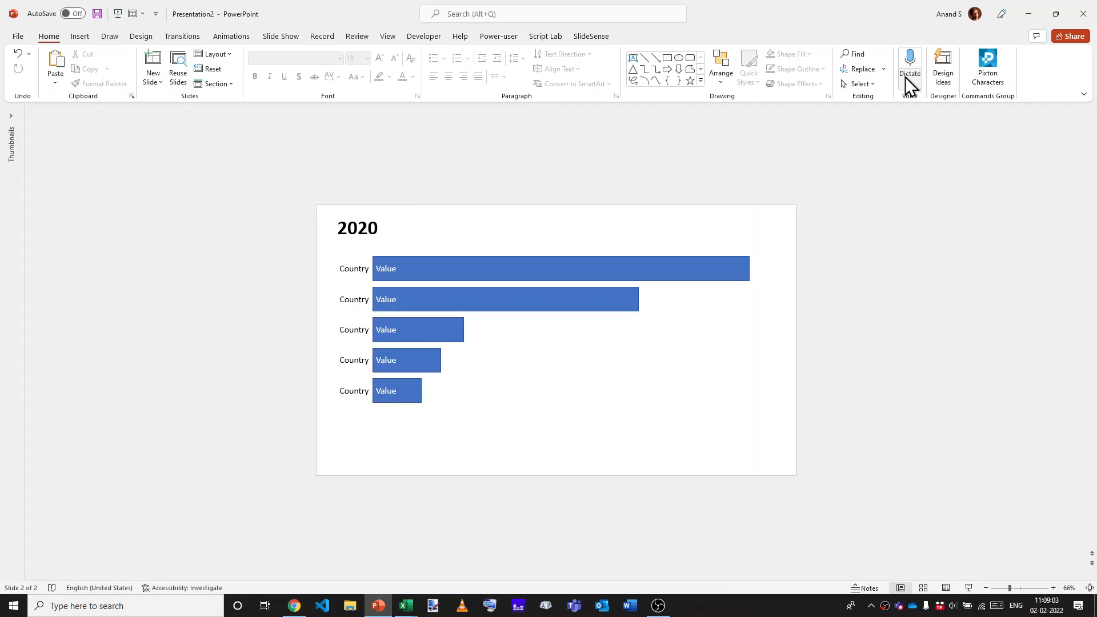
{"action": "left_click", "coordinate": [362, 227]}
{"action": "key", "text": "BackSpace"}
{"action": "type", "text": "0"}
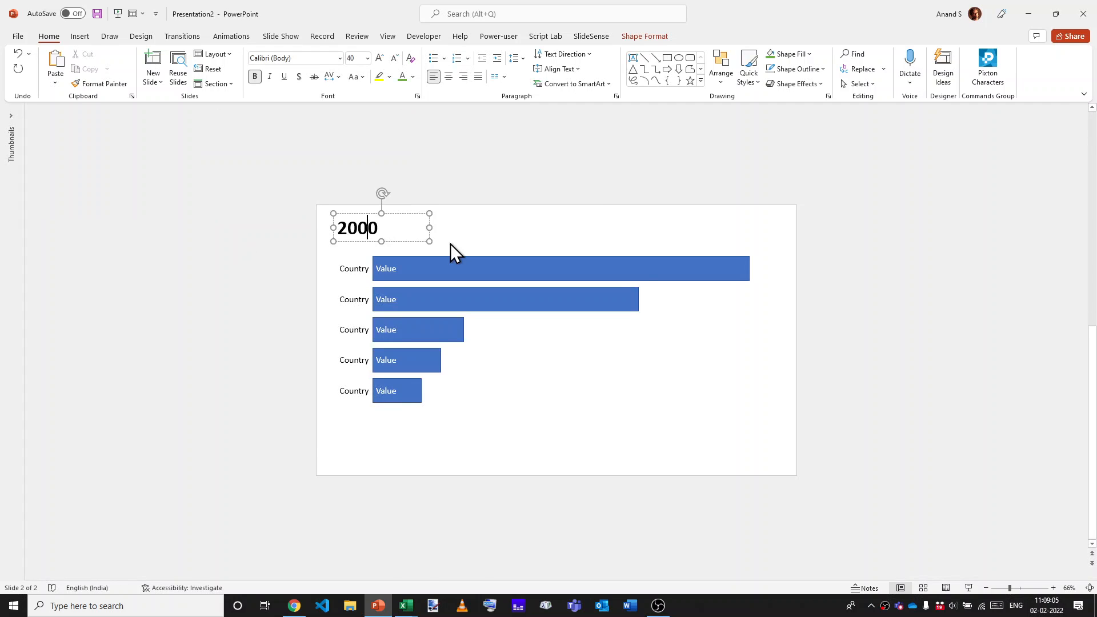
- Look up the United States' scaled 2000 value in Excel and set the 2000 slide's first Value bar to a width of 5.14"
{"action": "key", "text": "alt+Tab"}
{"action": "key", "text": "alt+Tab"}
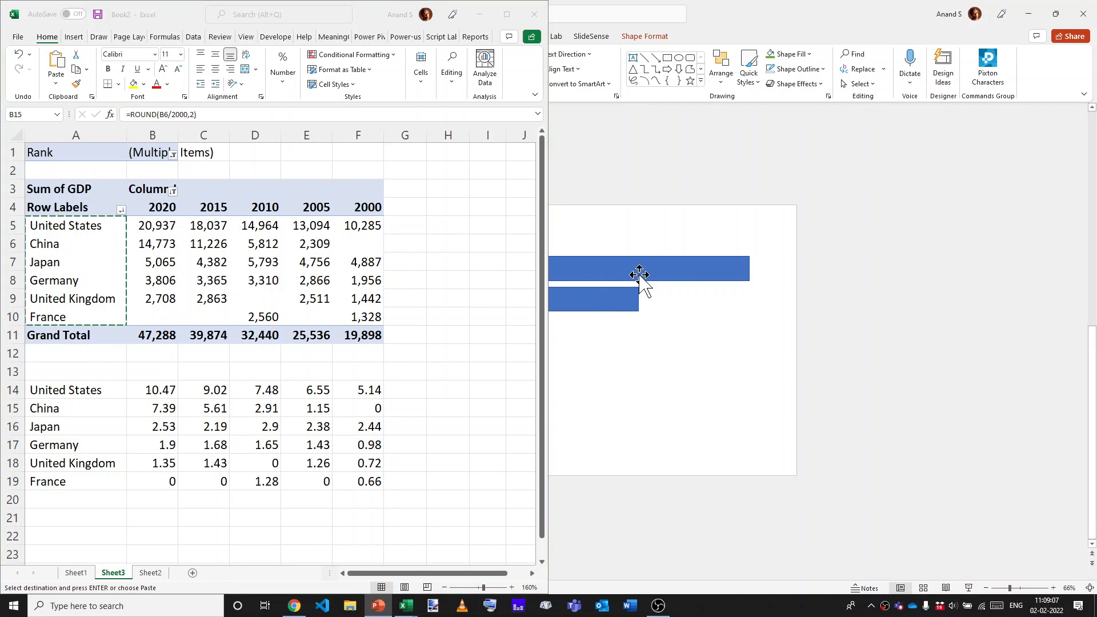
{"action": "left_click", "coordinate": [639, 274]}
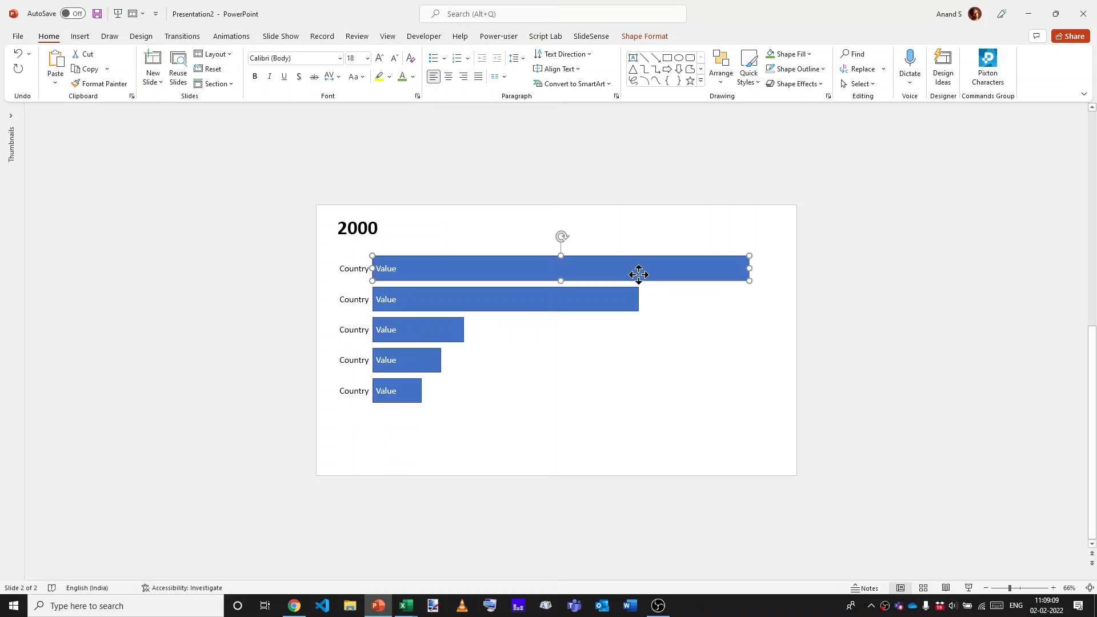
{"action": "left_click", "coordinate": [644, 36]}
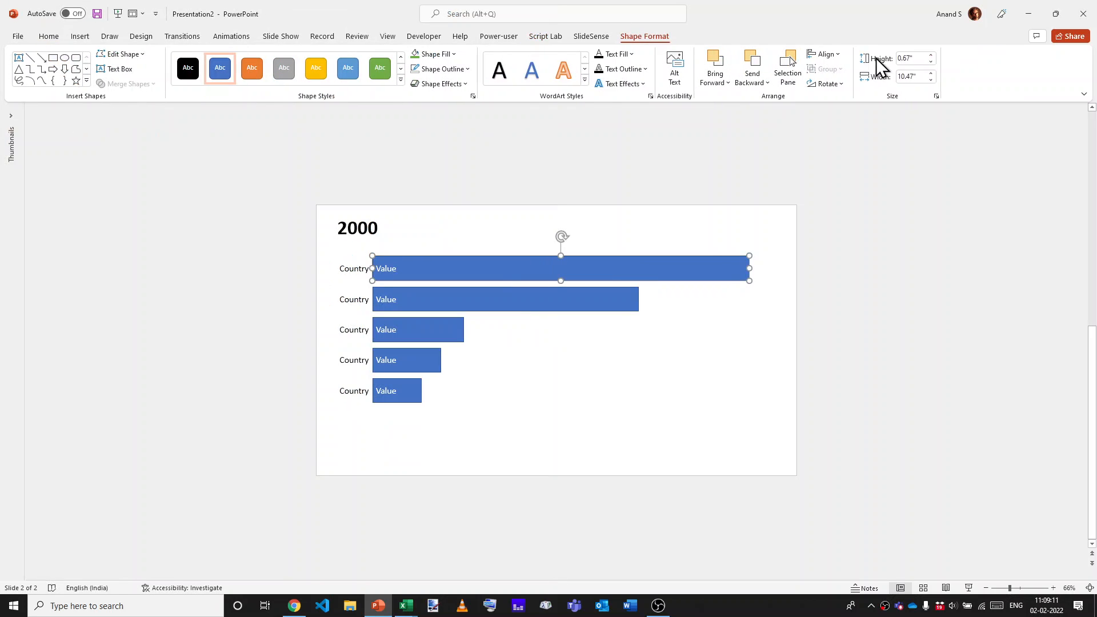
{"action": "left_click", "coordinate": [916, 77]}
{"action": "type", "text": "4"}
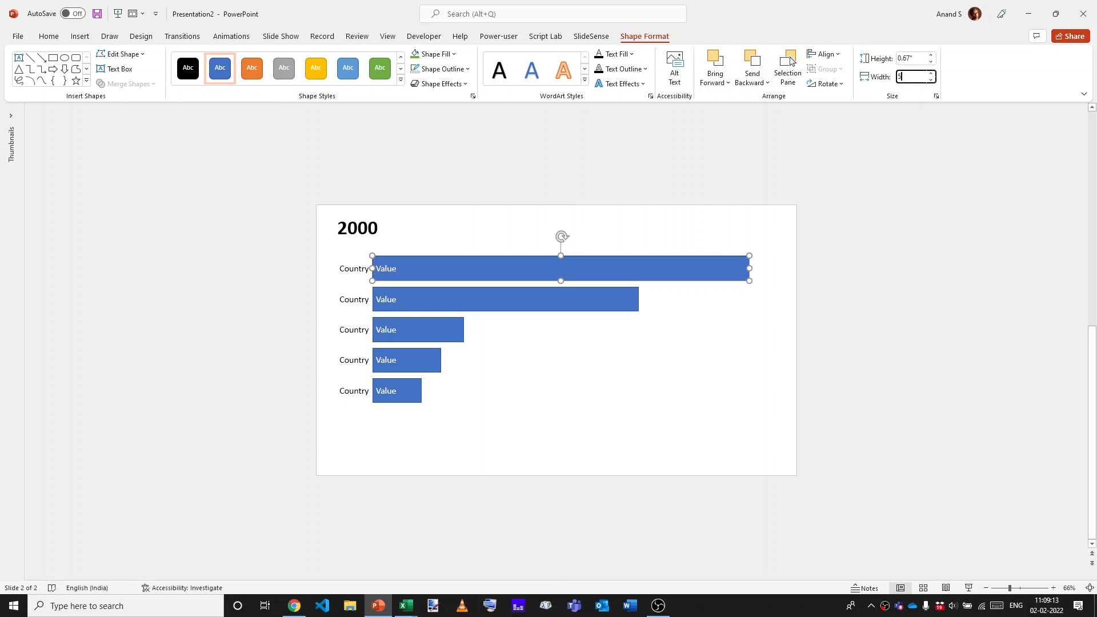
{"action": "type", "text": ".14"}
{"action": "key", "text": "Return"}
- Look up France's scaled 2000 value in Excel, then select the 2000 slide's fifth Value bar and open its size for editing
{"action": "key", "text": "alt+Tab"}
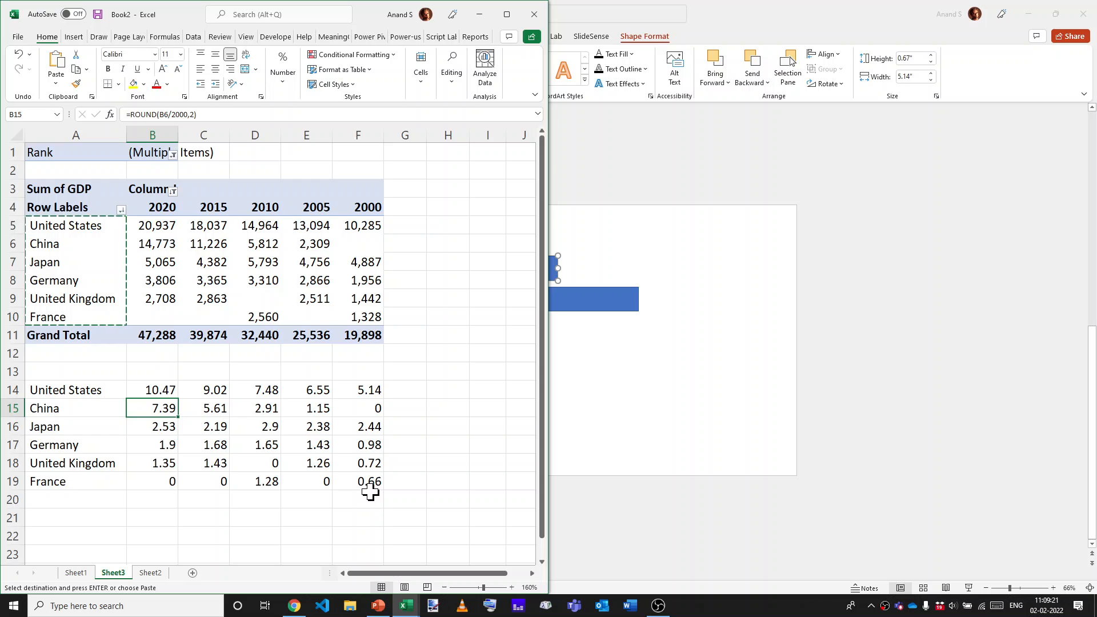
{"action": "key", "text": "alt+Tab"}
{"action": "left_click", "coordinate": [407, 385]}
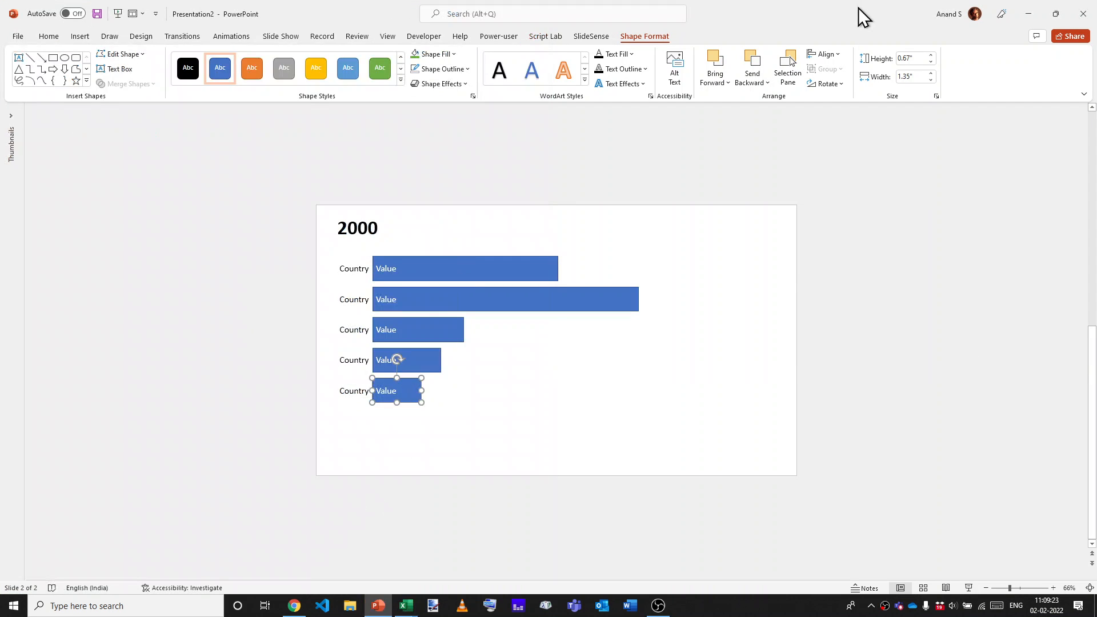
{"action": "left_click", "coordinate": [913, 58]}
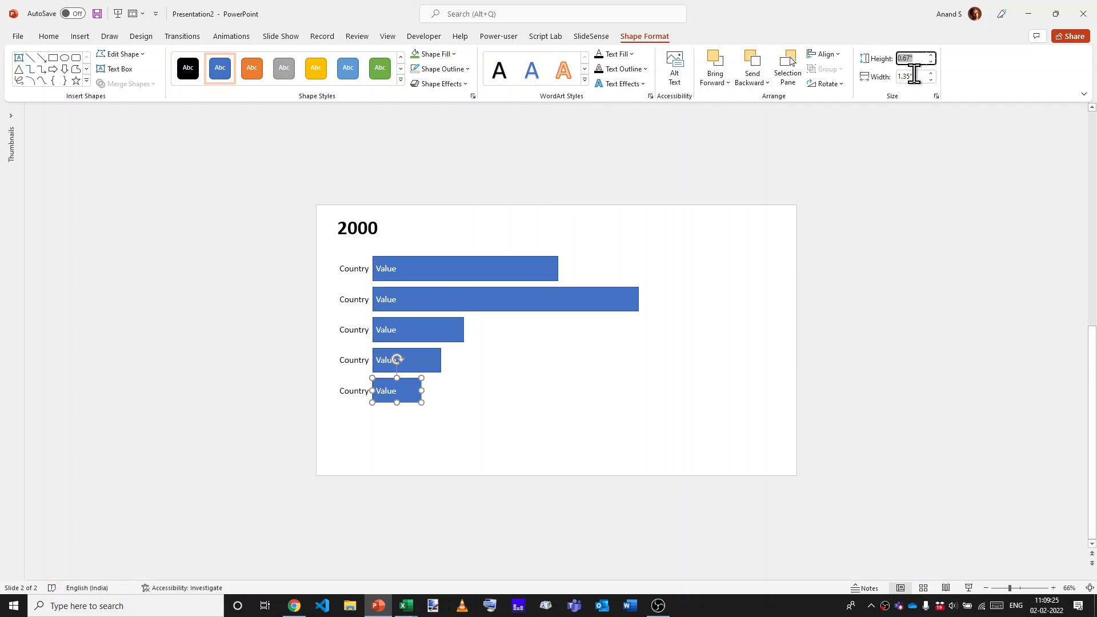
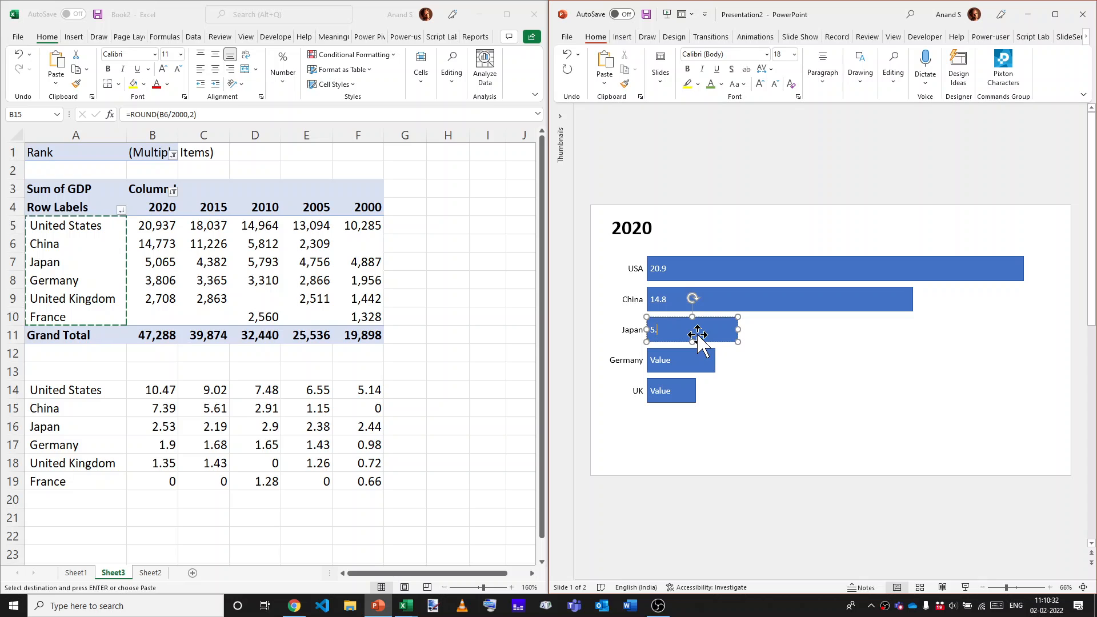
- Replace the placeholder values on the 2020 slide with 3.8 in Germany's bar and 2.7 in the UK's bar
{"action": "double_click", "coordinate": [676, 361]}
{"action": "type", "text": "3.8"}
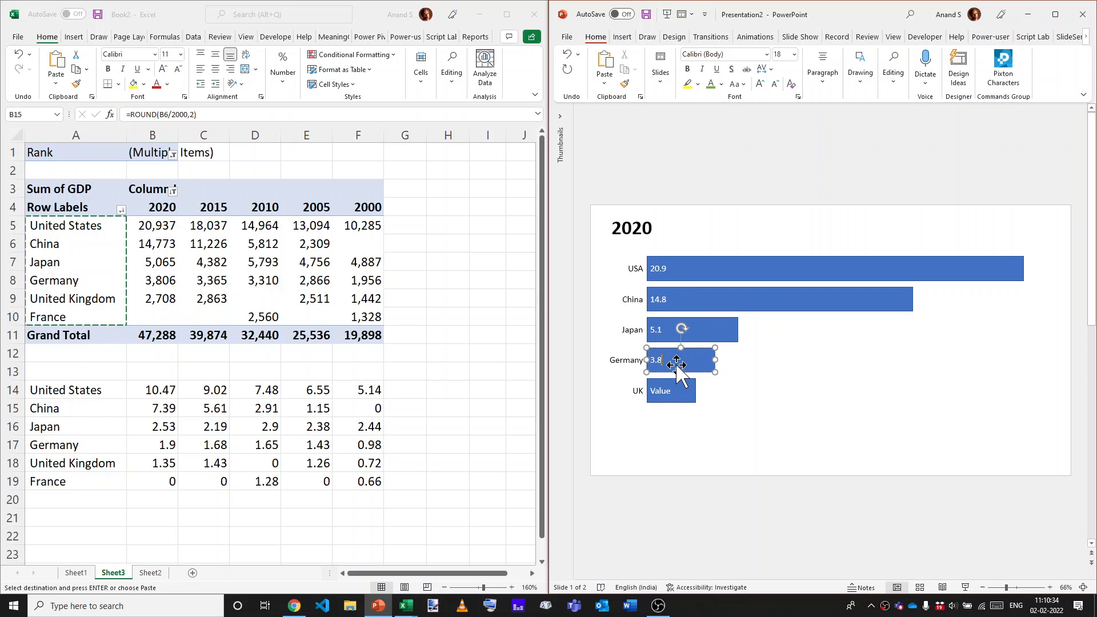
{"action": "double_click", "coordinate": [660, 391]}
{"action": "type", "text": "2"}
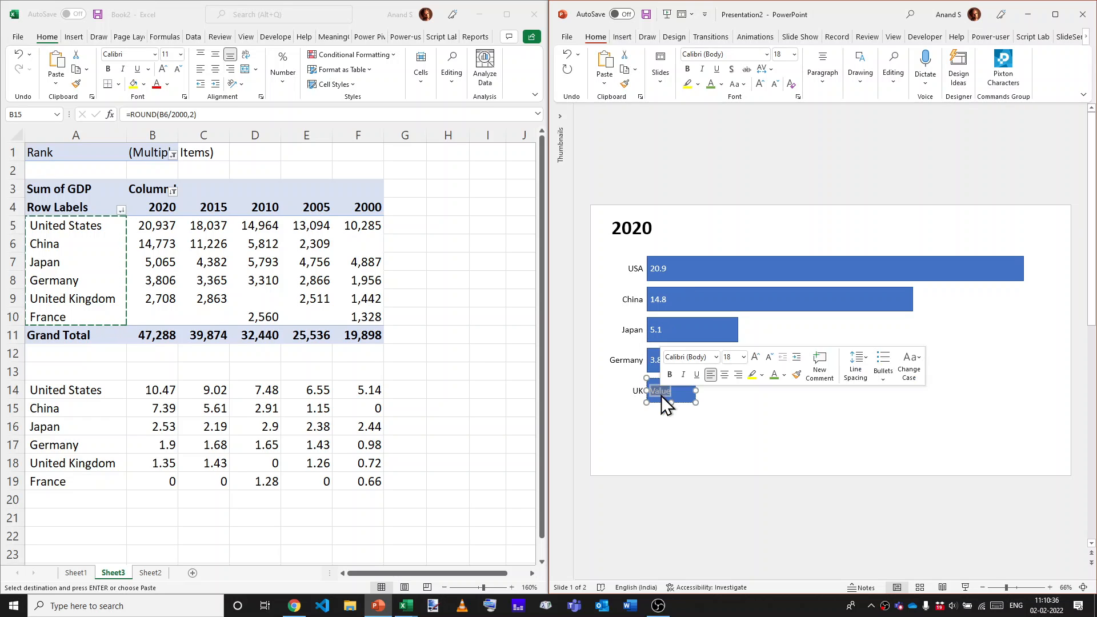
{"action": "type", "text": ".7"}
- Review the 2020 GDP figures in B5:B10 of the Excel sheet against the 2020 slide's bar values, then return to PowerPoint
{"action": "left_click", "coordinate": [166, 243]}
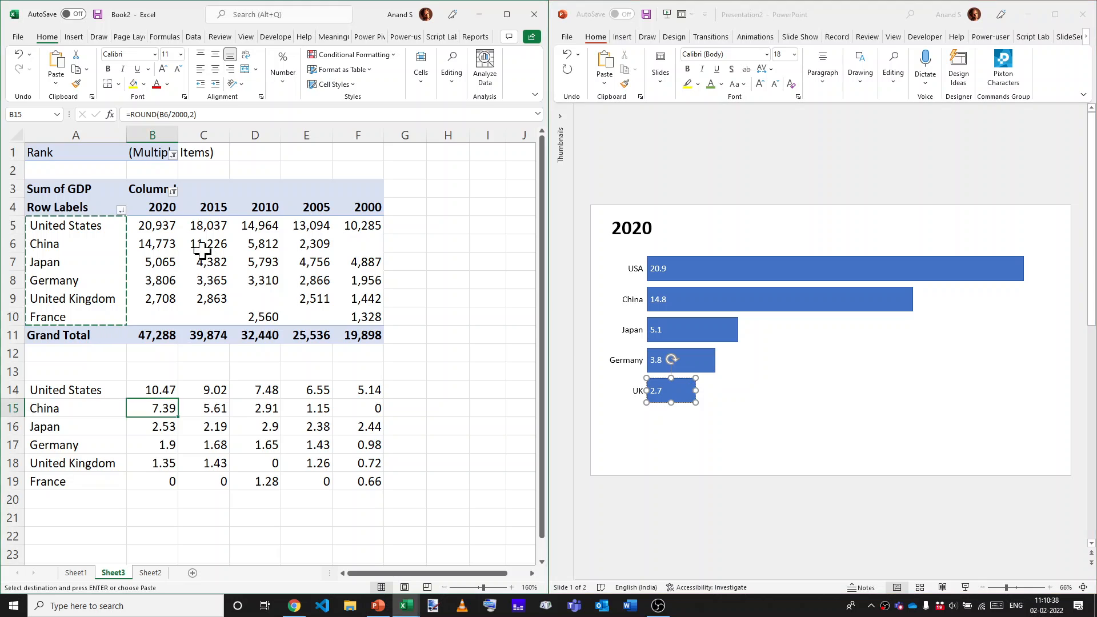
{"action": "left_click", "coordinate": [173, 229]}
{"action": "left_click_drag", "start_coordinate": [173, 228], "coordinate": [176, 313]}
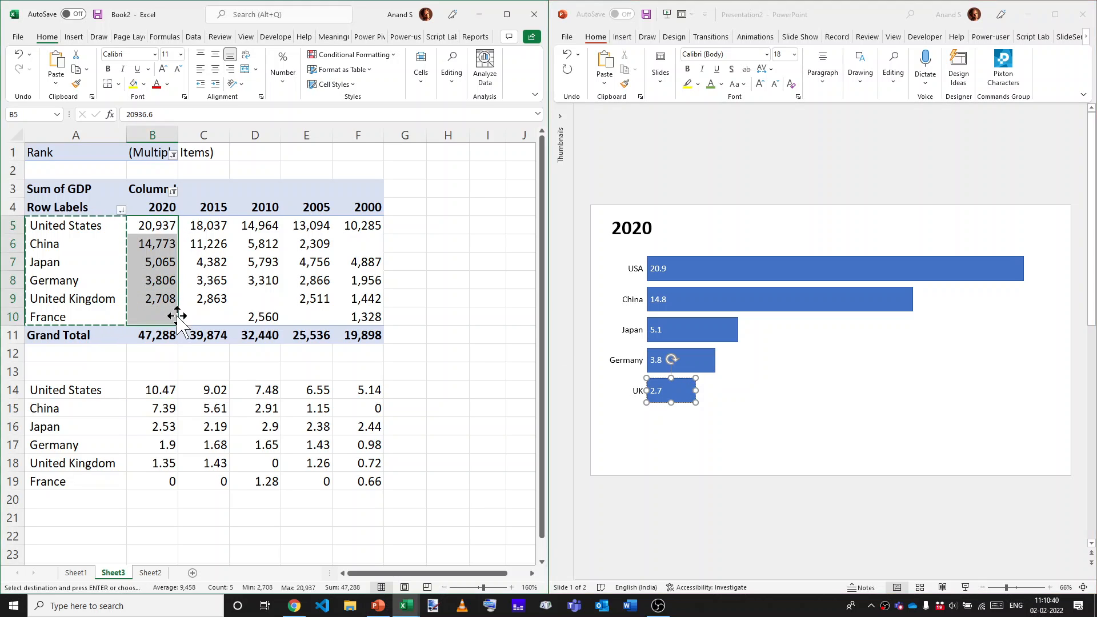
{"action": "left_click", "coordinate": [755, 391]}
{"action": "left_click", "coordinate": [763, 405]}
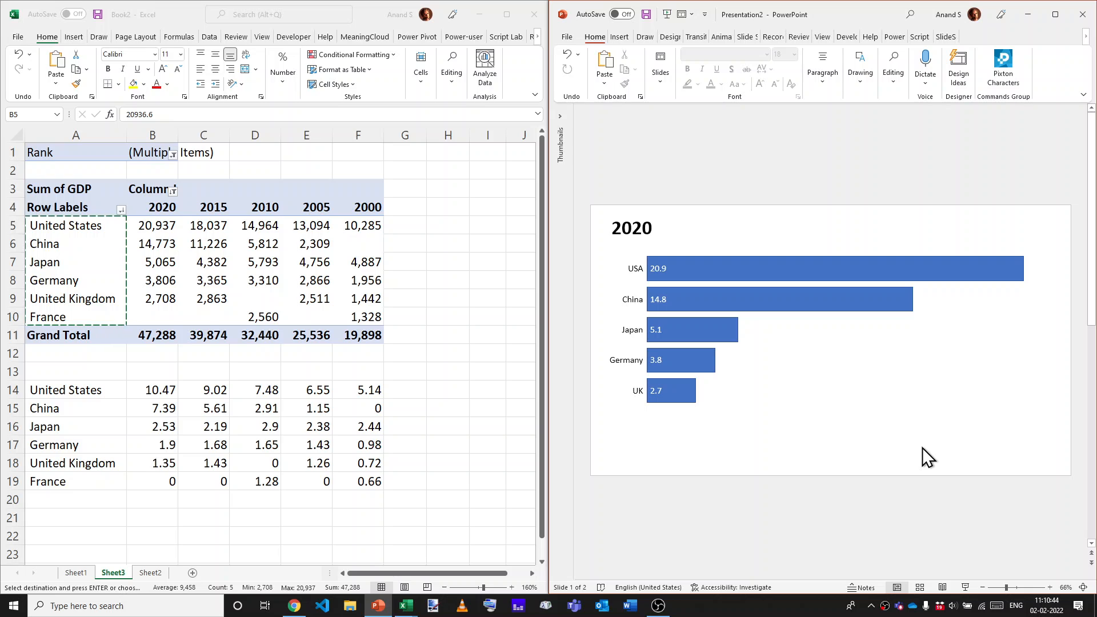
- Display all slides in Slide Sorter view and open the 2000 slide for editing
{"action": "key", "text": "alt+v"}
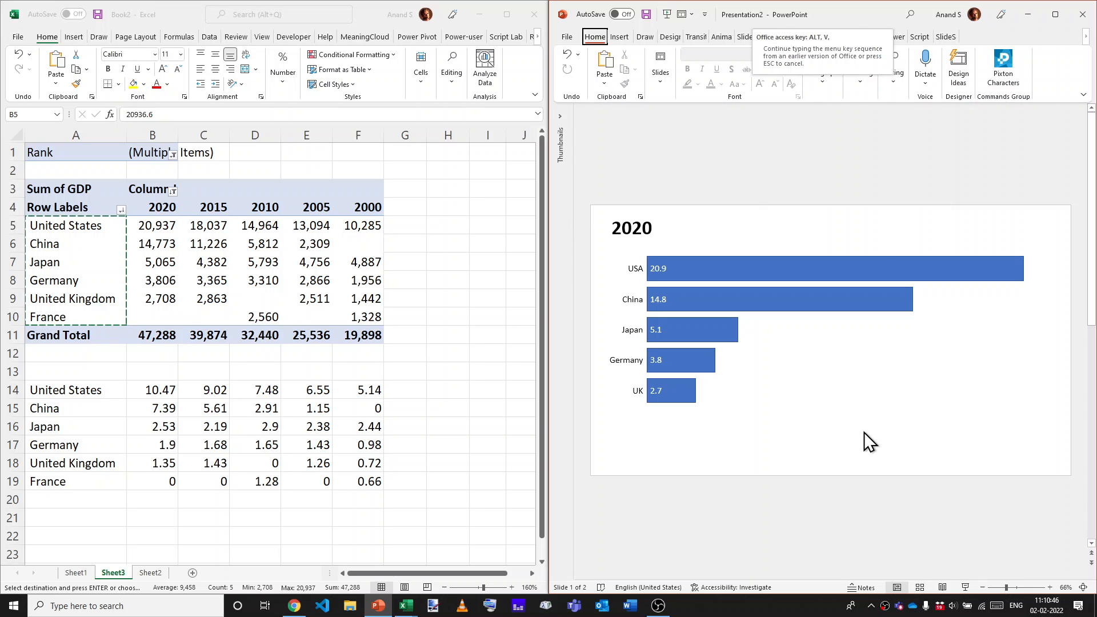
{"action": "key", "text": "d"}
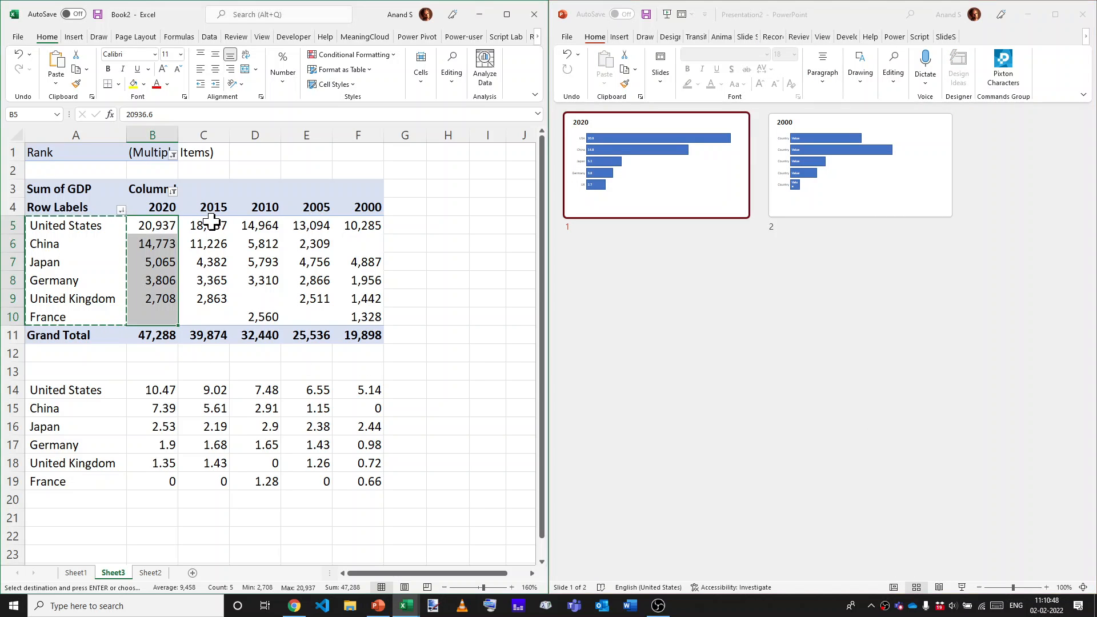
{"action": "left_click", "coordinate": [867, 190]}
{"action": "double_click", "coordinate": [867, 190]}
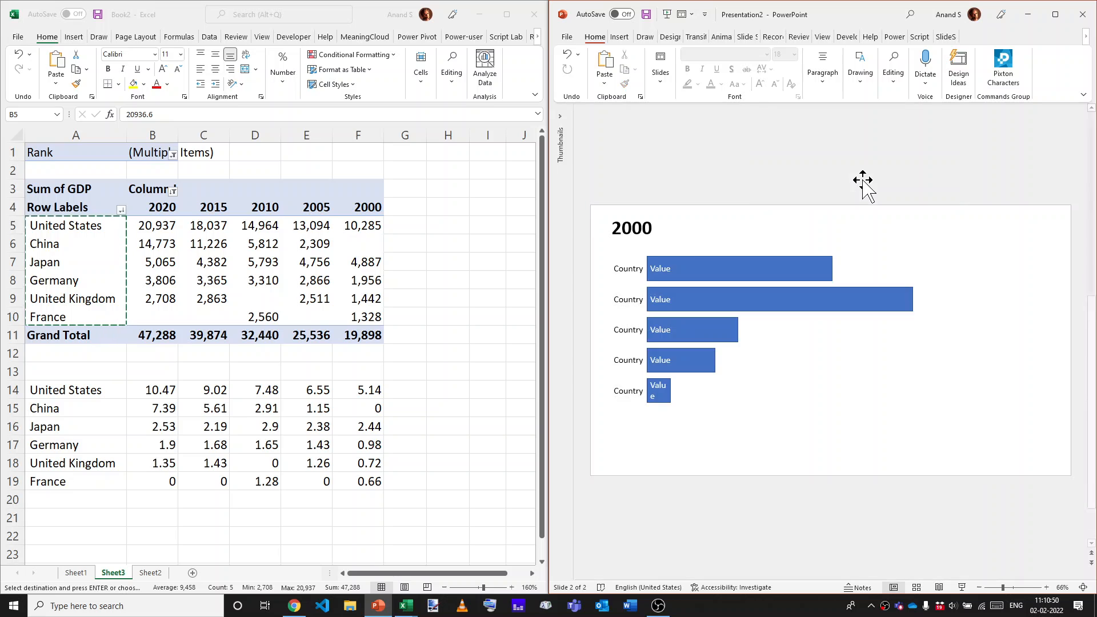
- Label the 2000 slide's first bar USA and, after checking the 2000 ranking in Excel, the second bar Japan
{"action": "left_click", "coordinate": [619, 269]}
{"action": "double_click", "coordinate": [620, 269]}
{"action": "type", "text": "USA"}
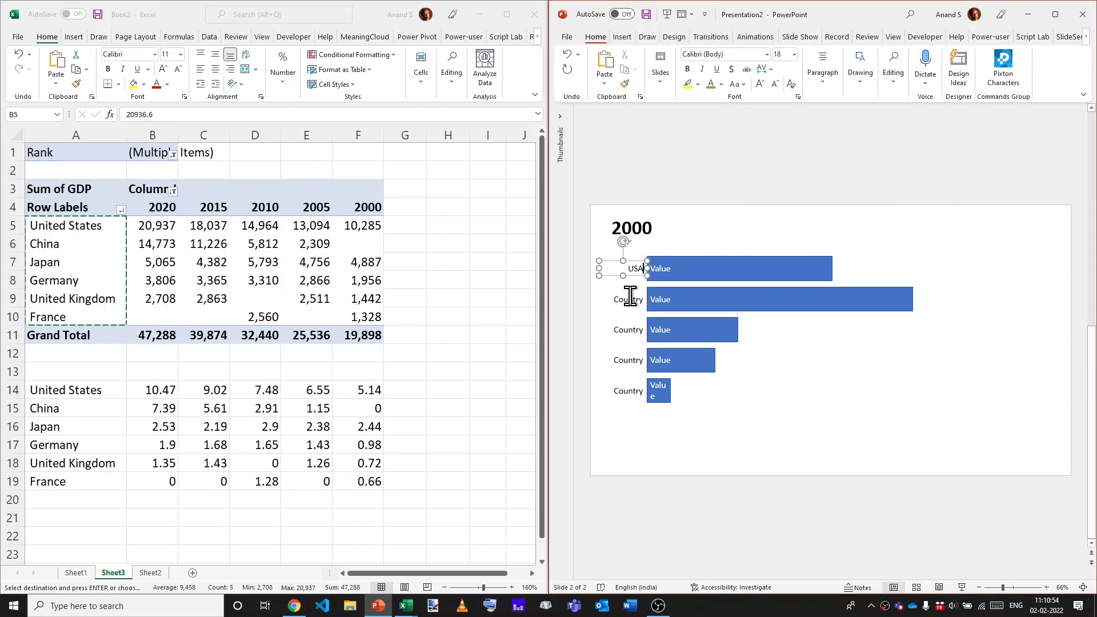
{"action": "left_click", "coordinate": [630, 298]}
{"action": "key", "text": "alt+Tab"}
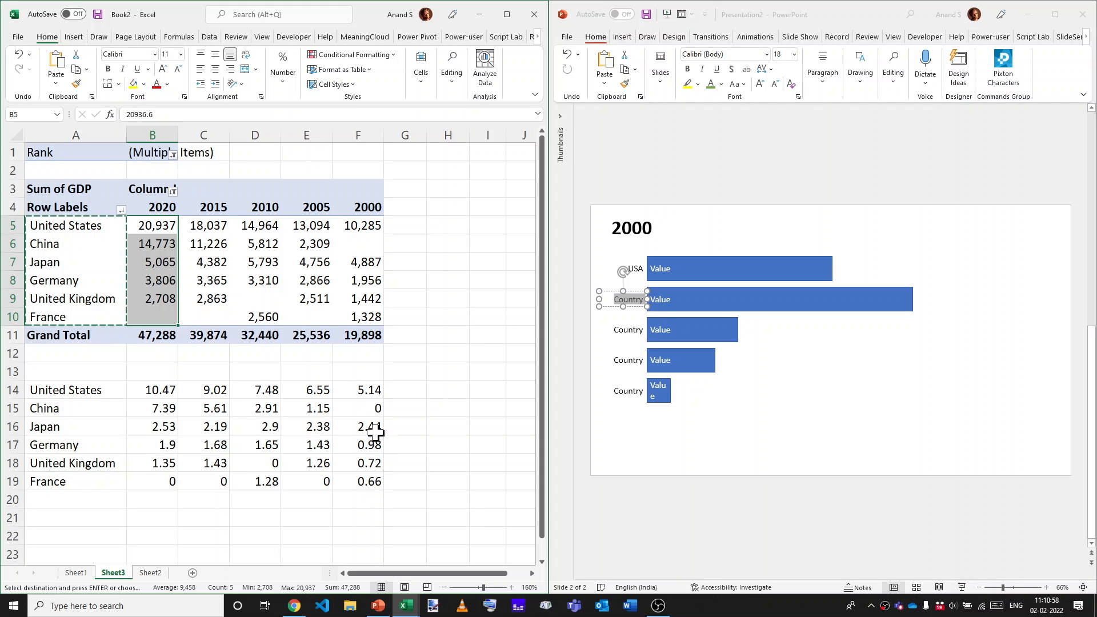
{"action": "key", "text": "alt+Tab"}
{"action": "type", "text": "jAPA"}
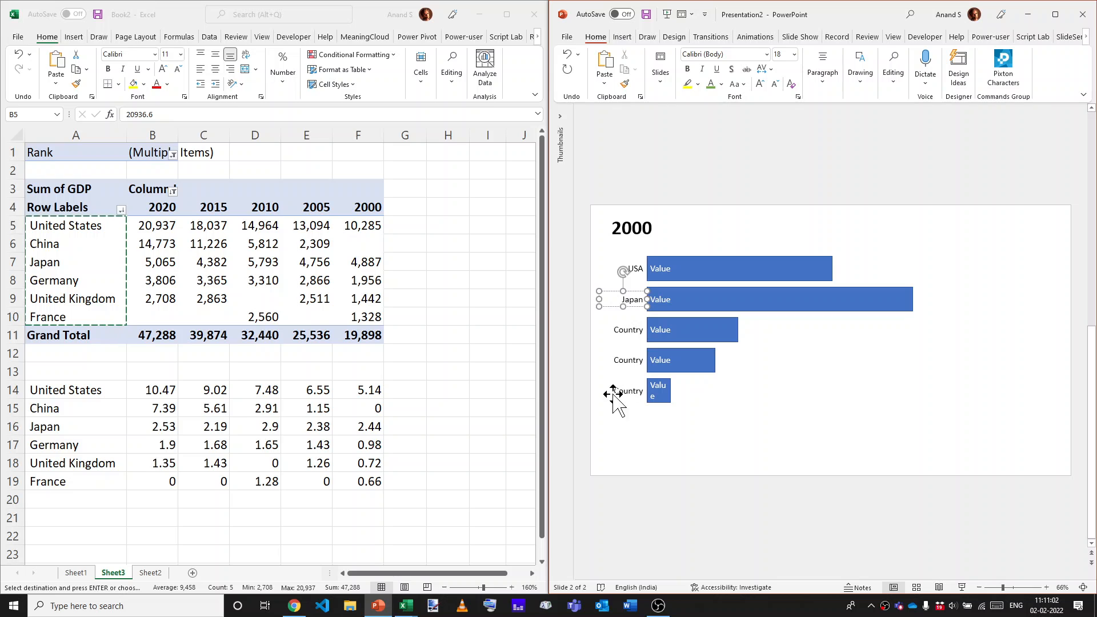
- Check the third-largest 2000 economy in Excel and label the 2000 slide's third bar Germany
{"action": "double_click", "coordinate": [633, 330]}
{"action": "key", "text": "alt+Tab"}
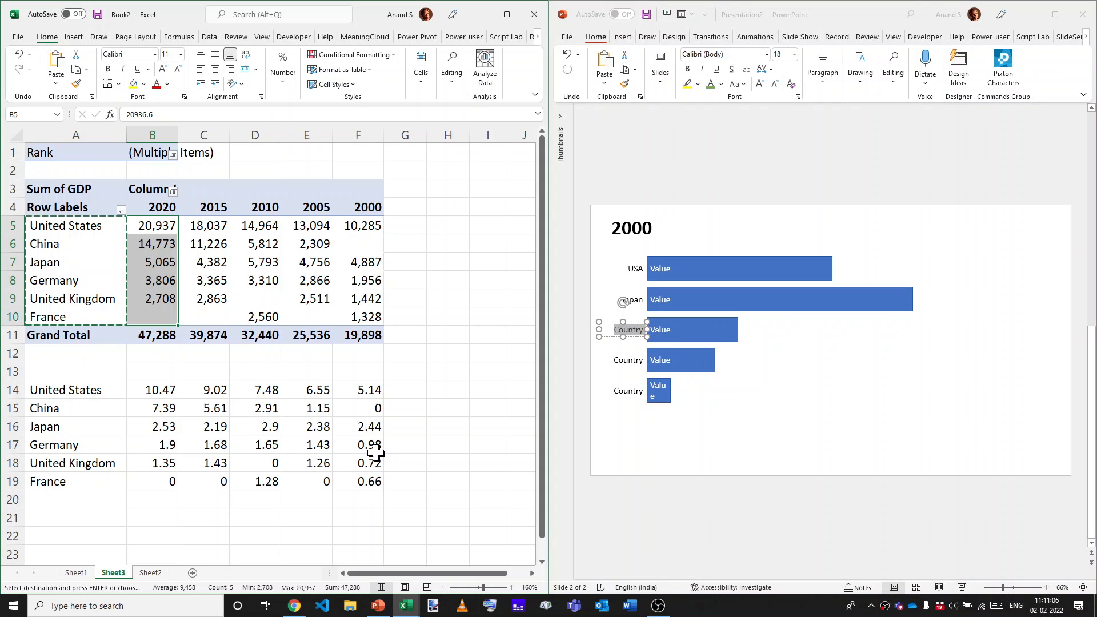
{"action": "key", "text": "alt+Tab"}
{"action": "type", "text": "Germ"}
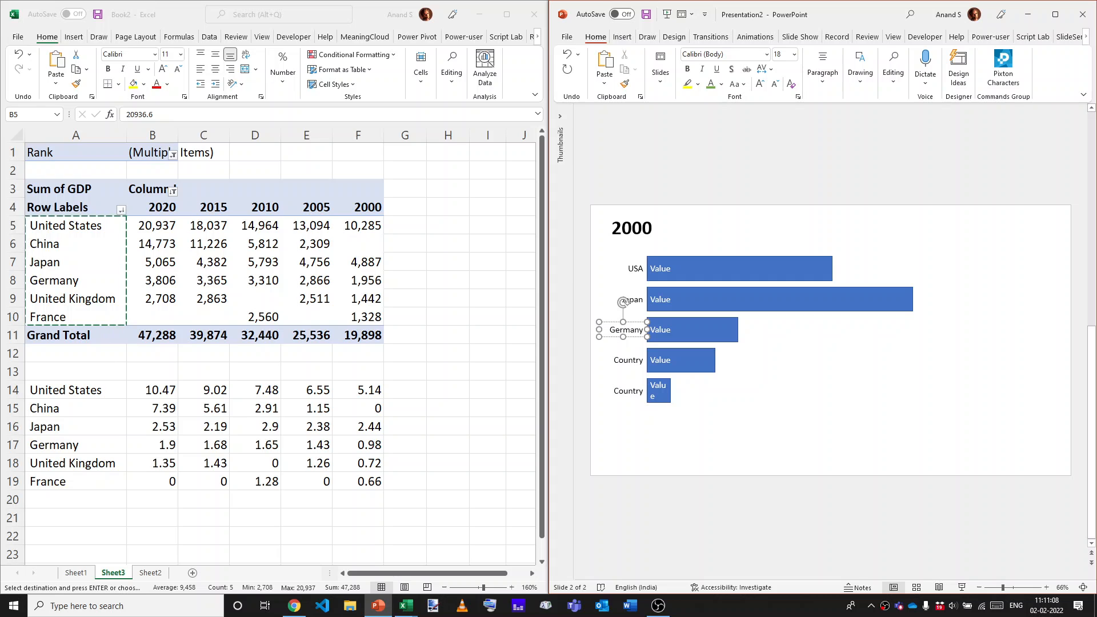
{"action": "type", "text": "any"}
- Label the 2000 slide's fourth bar UK and its fifth bar France
{"action": "double_click", "coordinate": [629, 359]}
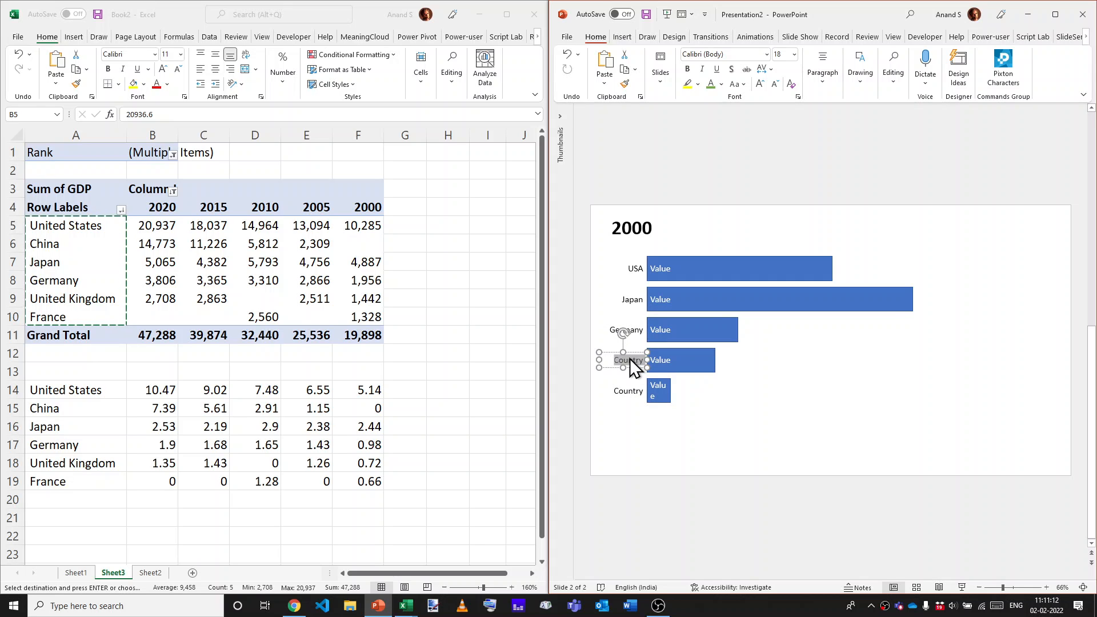
{"action": "type", "text": "UK"}
{"action": "double_click", "coordinate": [626, 391]}
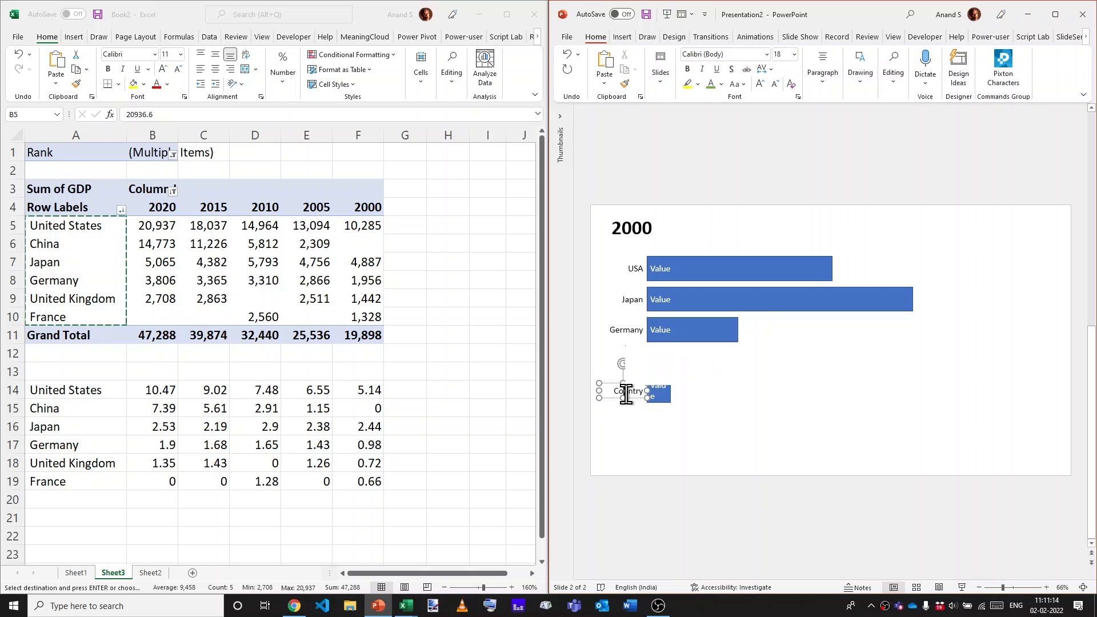
{"action": "type", "text": "France"}
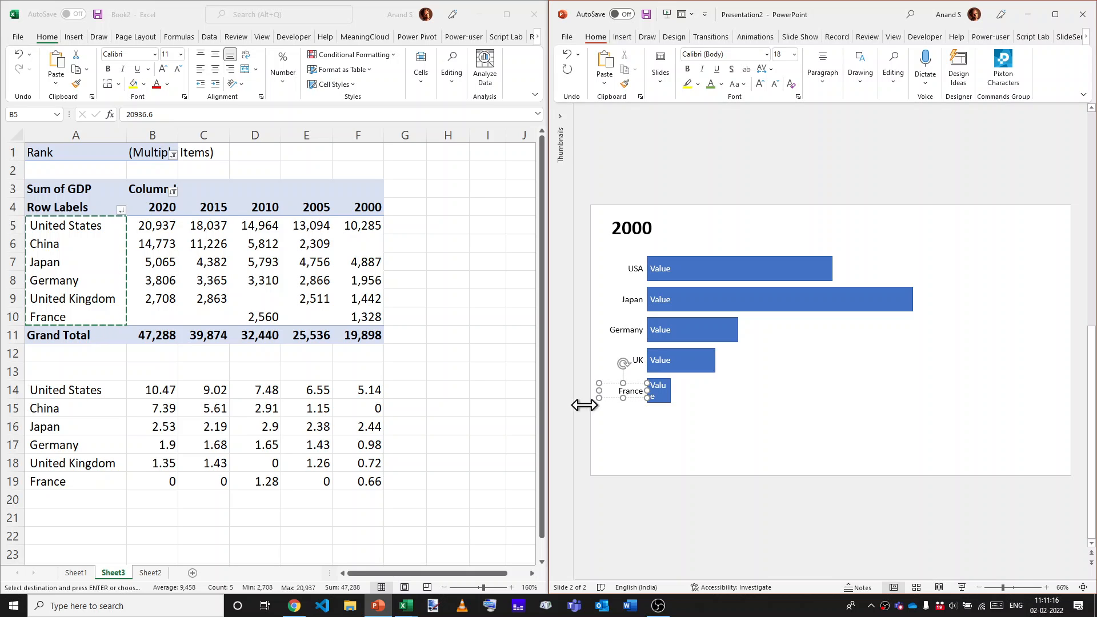
- Replace the placeholder values on the 2000 slide with 10.3 in the USA bar and 4.9 in the Japan bar
{"action": "left_click", "coordinate": [661, 269]}
{"action": "key", "text": "ctrl+a"}
{"action": "type", "text": "10.3"}
{"action": "left_click", "coordinate": [717, 293]}
{"action": "key", "text": "ctrl+a"}
{"action": "type", "text": "4.9"}
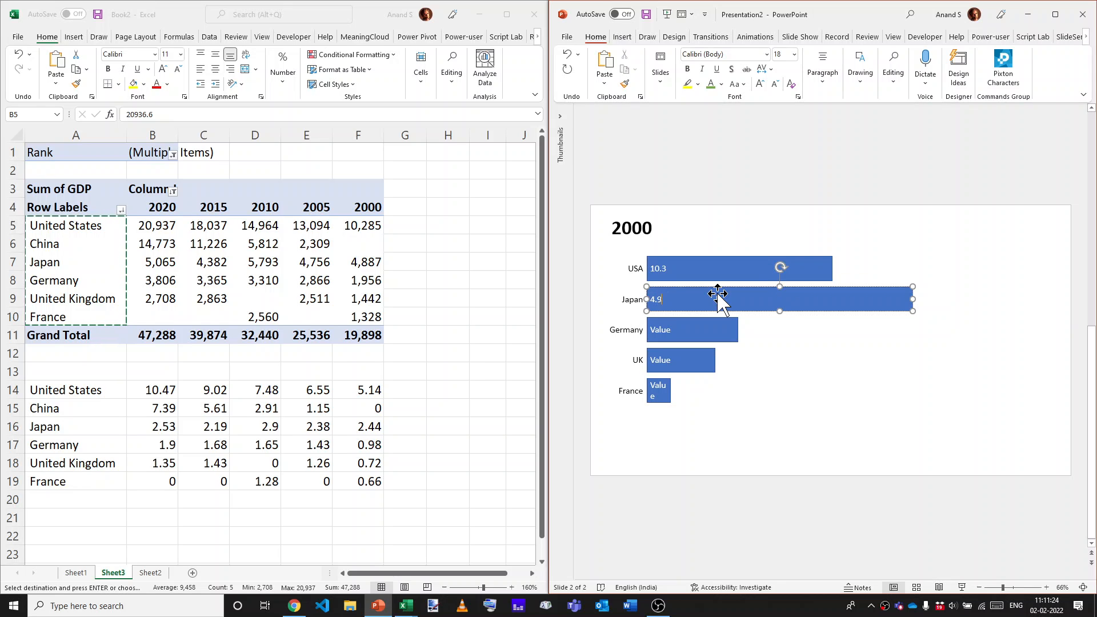
- Check Germany's 2000 GDP in Excel and replace the placeholder in the 2000 slide's Germany bar with 2.0
{"action": "left_click", "coordinate": [695, 321]}
{"action": "key", "text": "alt+Tab"}
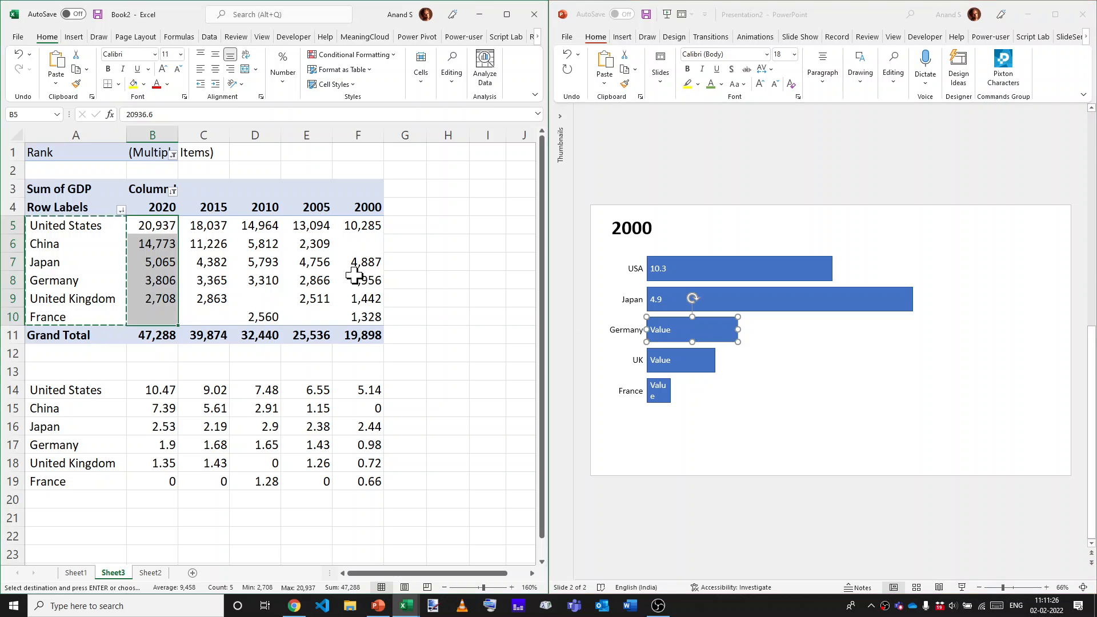
{"action": "left_click_drag", "start_coordinate": [356, 278], "coordinate": [497, 279]}
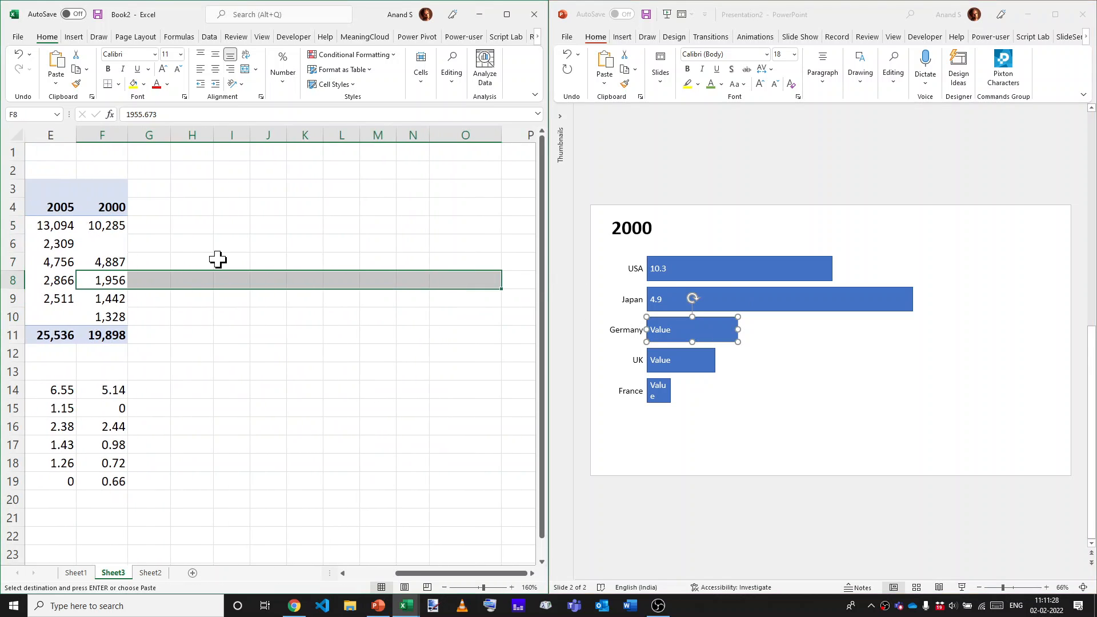
{"action": "left_click", "coordinate": [217, 260]}
{"action": "key", "text": "Home"}
{"action": "left_click", "coordinate": [371, 286]}
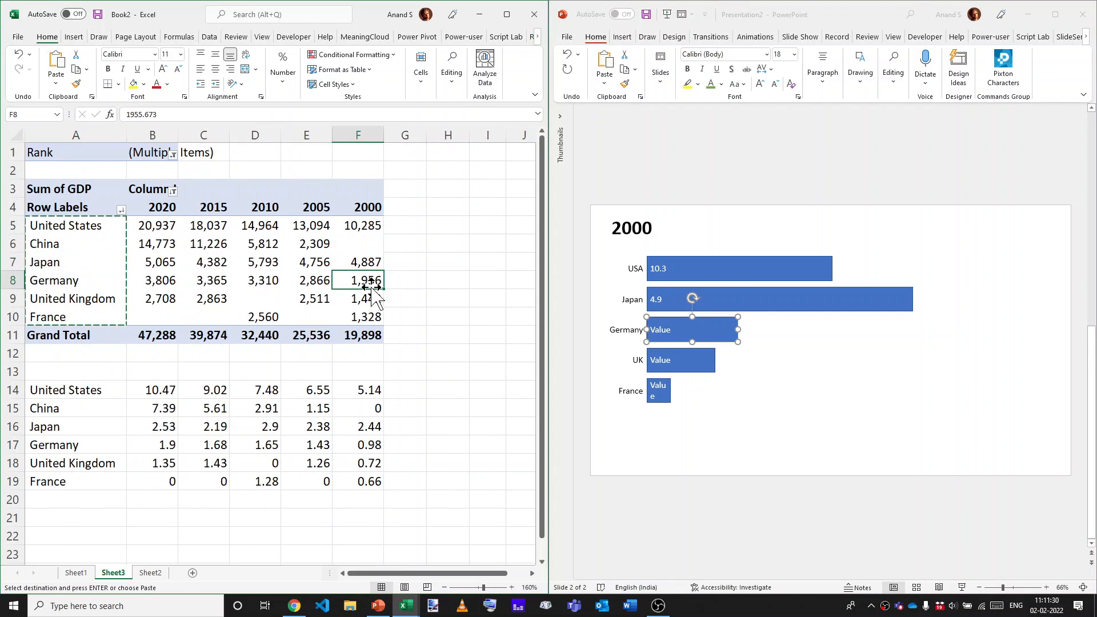
{"action": "key", "text": "alt+Tab"}
{"action": "key", "text": "F2"}
{"action": "type", "text": "2.0"}
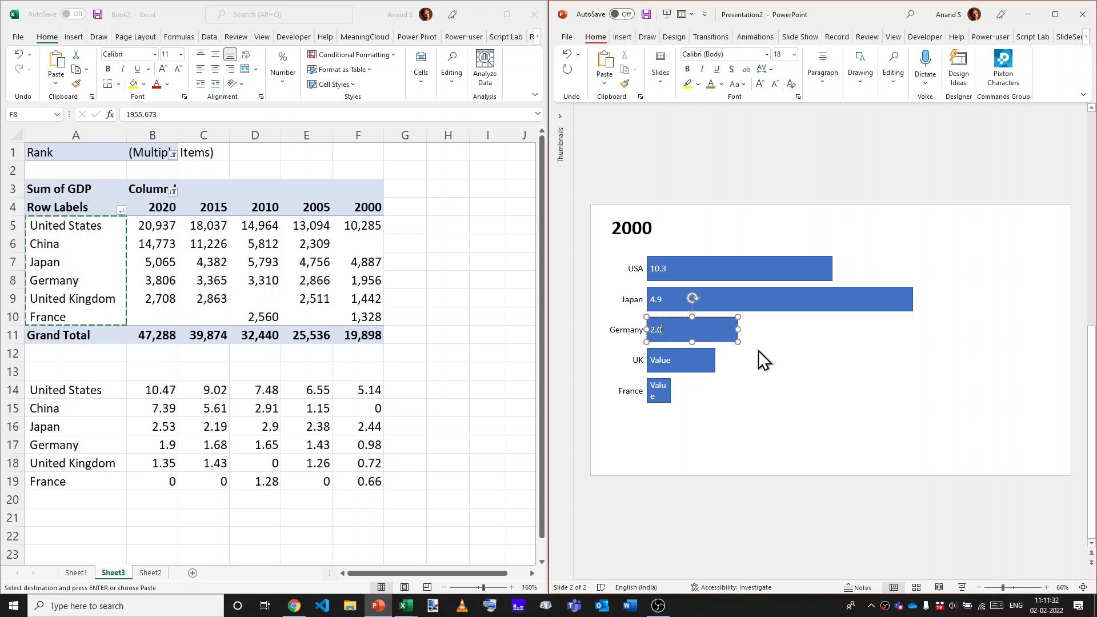
- Replace the placeholder values on the 2000 slide with 1.4 in the UK bar and 1.3 in the France bar
{"action": "double_click", "coordinate": [691, 365]}
{"action": "type", "text": "1.4"}
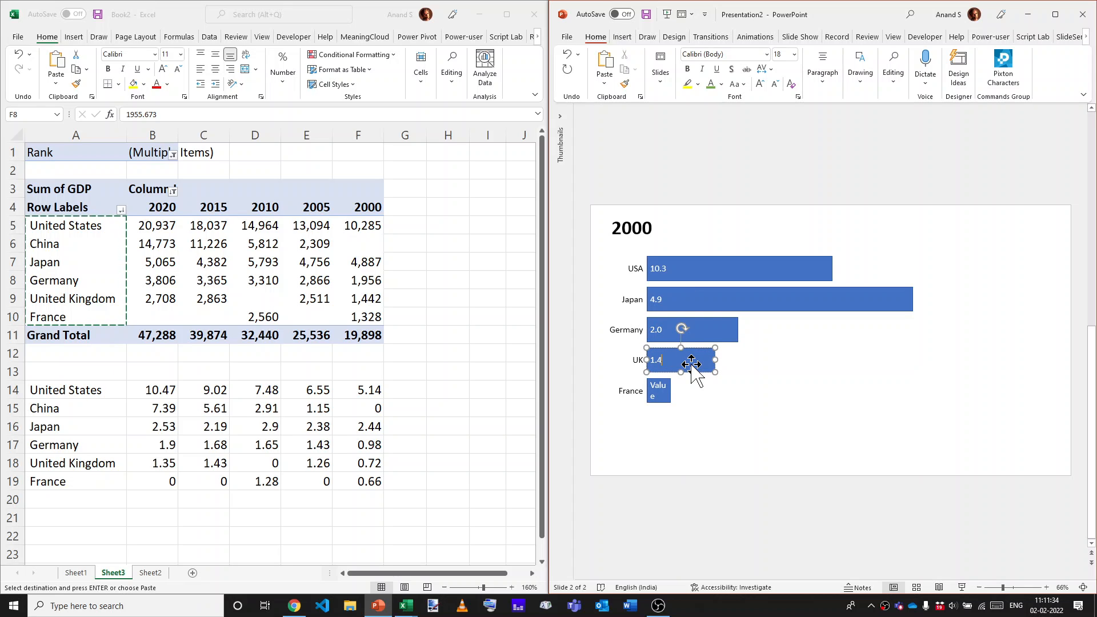
{"action": "double_click", "coordinate": [655, 391]}
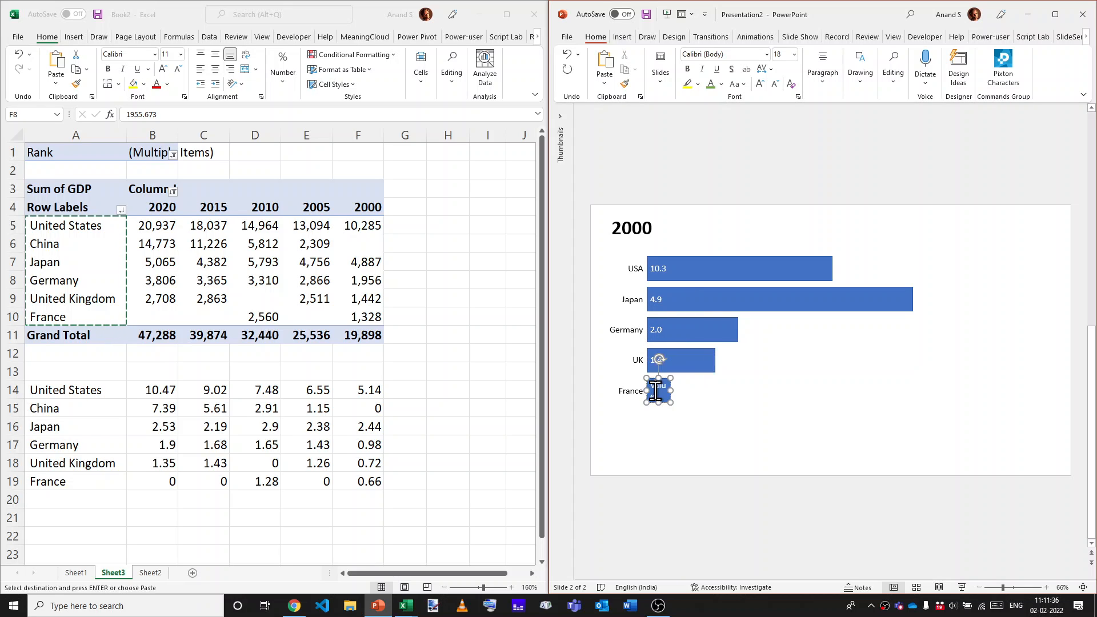
{"action": "type", "text": "1"}
{"action": "left_click", "coordinate": [721, 405]}
{"action": "key", "text": "super+Up"}
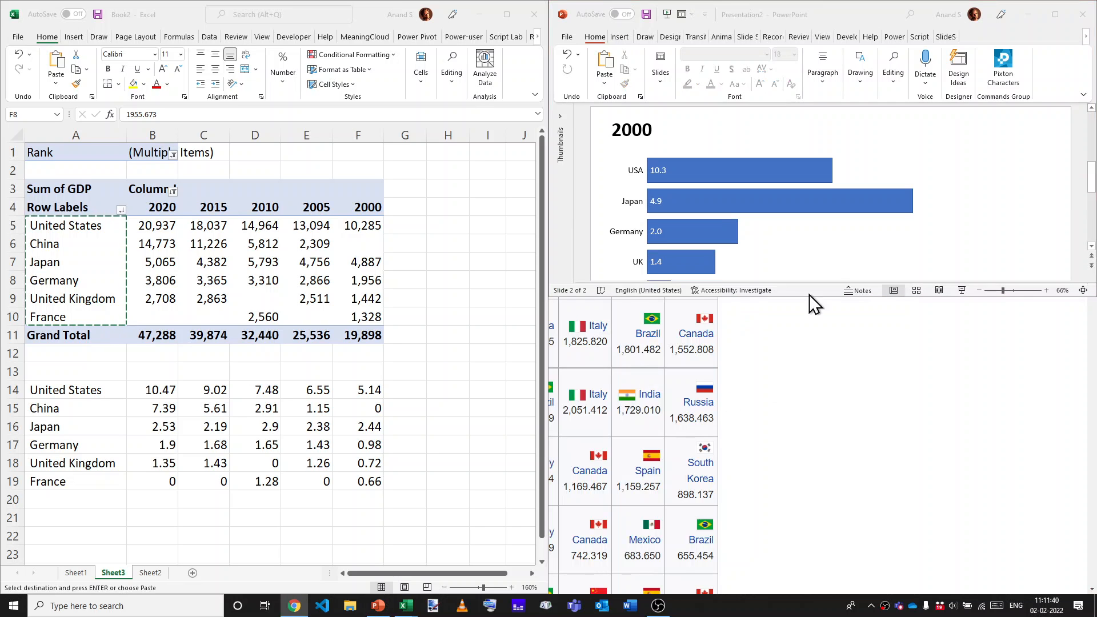
{"action": "key", "text": "super+Up"}
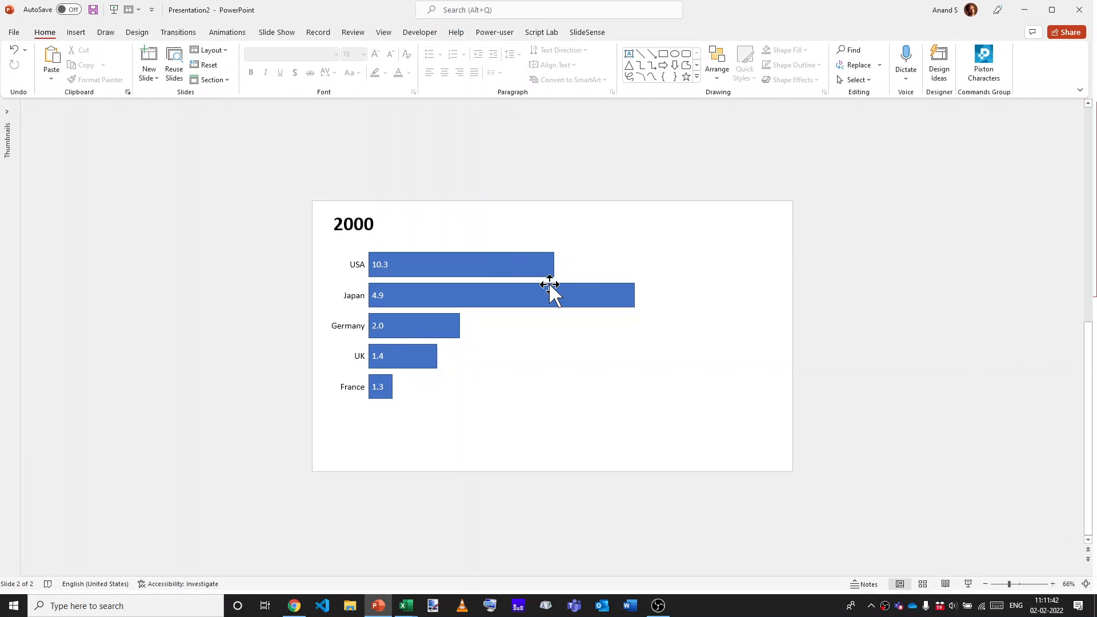
{"action": "key", "text": "super+Left"}
{"action": "key", "text": "super+Right"}
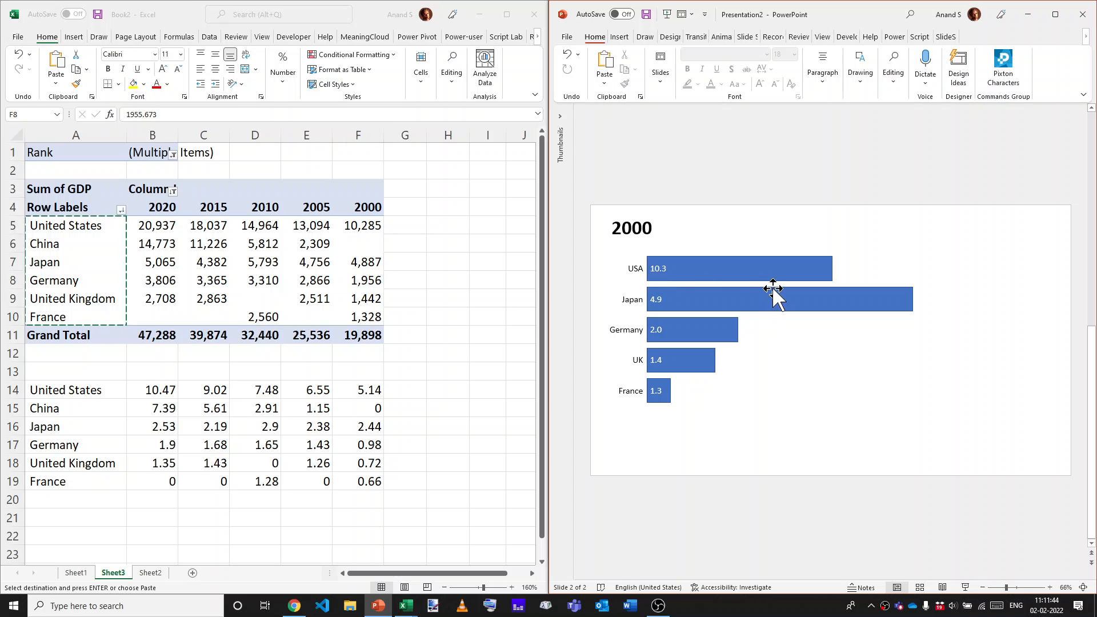
- Maximize PowerPoint, check Japan's scaled 2000 value in Excel, and set the 2000 slide's Japan bar width to 2.44 inches
{"action": "left_click", "coordinate": [774, 294]}
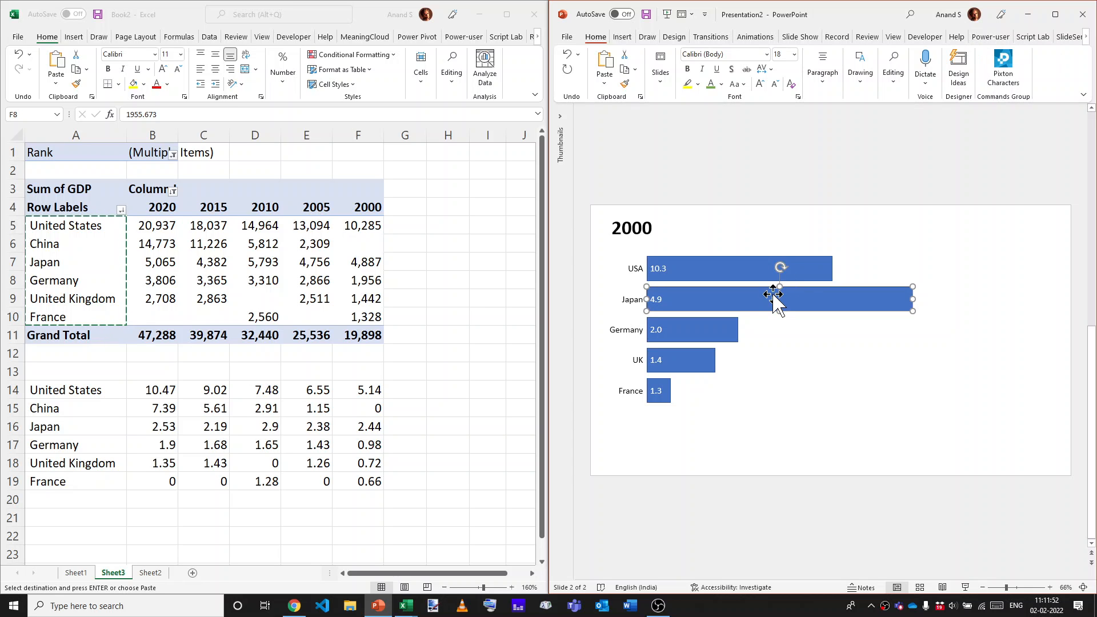
{"action": "key", "text": "super+Up"}
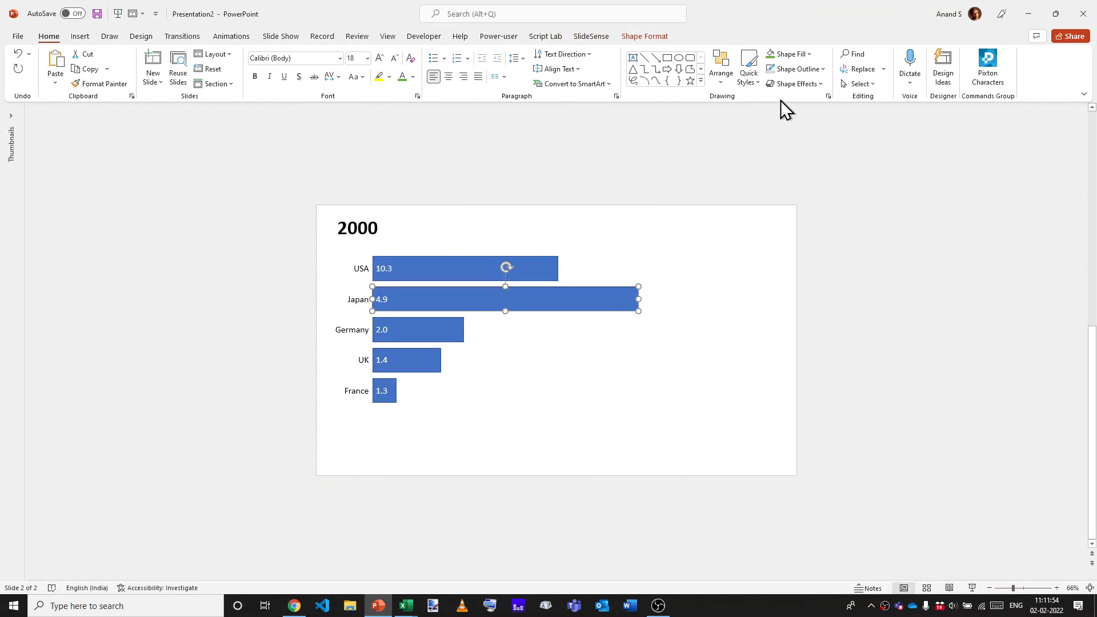
{"action": "left_click", "coordinate": [649, 31]}
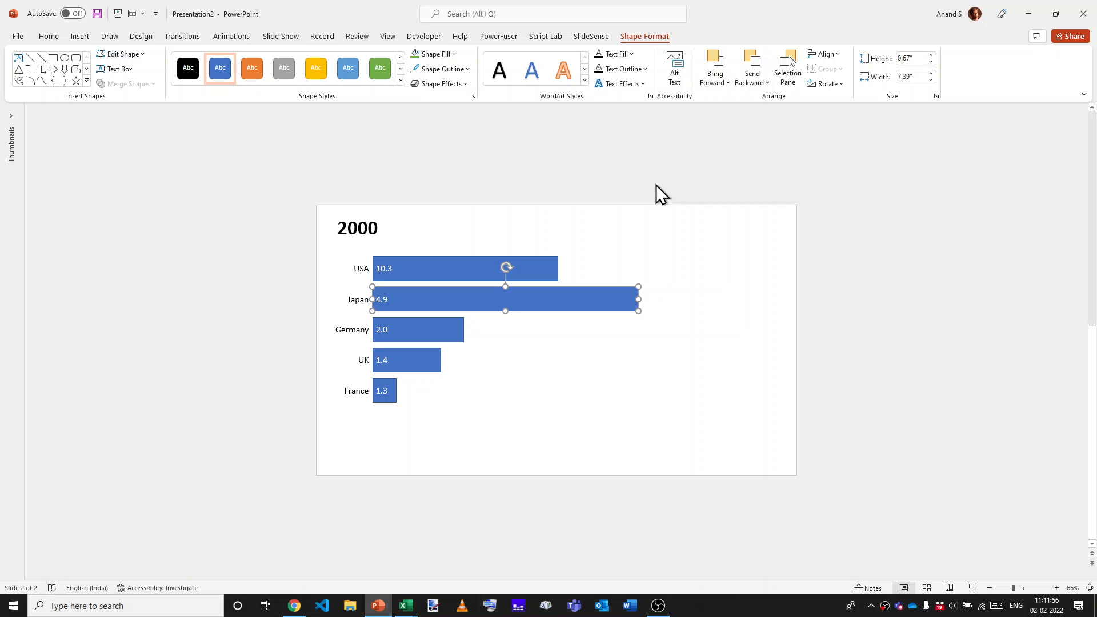
{"action": "key", "text": "alt+Tab"}
{"action": "key", "text": "alt+Tab"}
{"action": "key", "text": "alt+Tab"}
{"action": "key", "text": "Tab"}
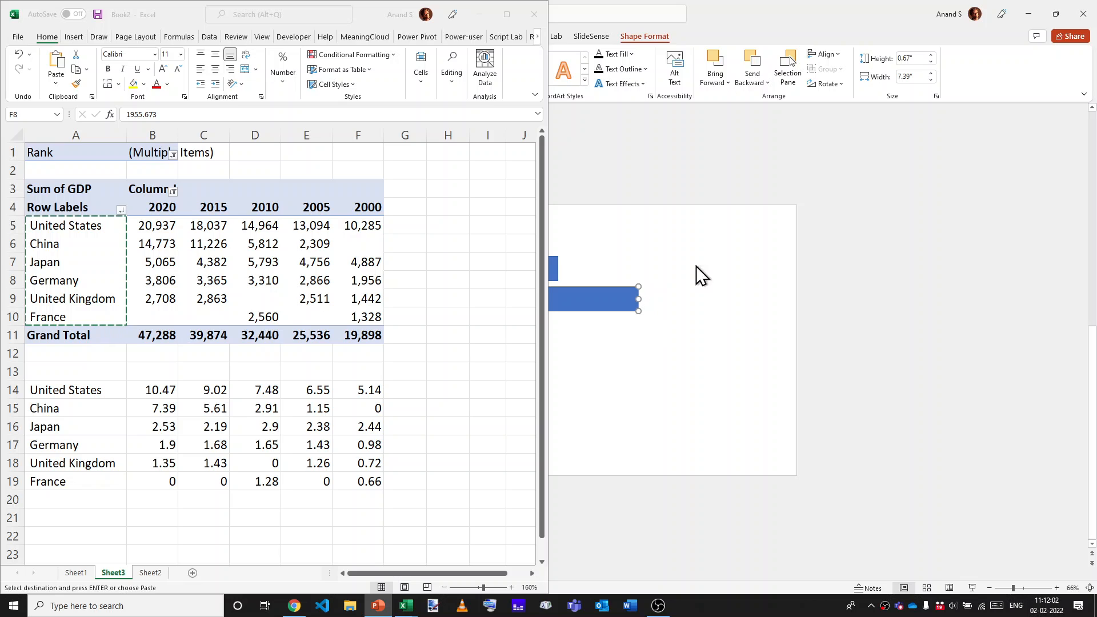
{"action": "left_click", "coordinate": [921, 77]}
{"action": "type", "text": "2.44"}
{"action": "key", "text": "Return"}
{"action": "left_click", "coordinate": [697, 332]}
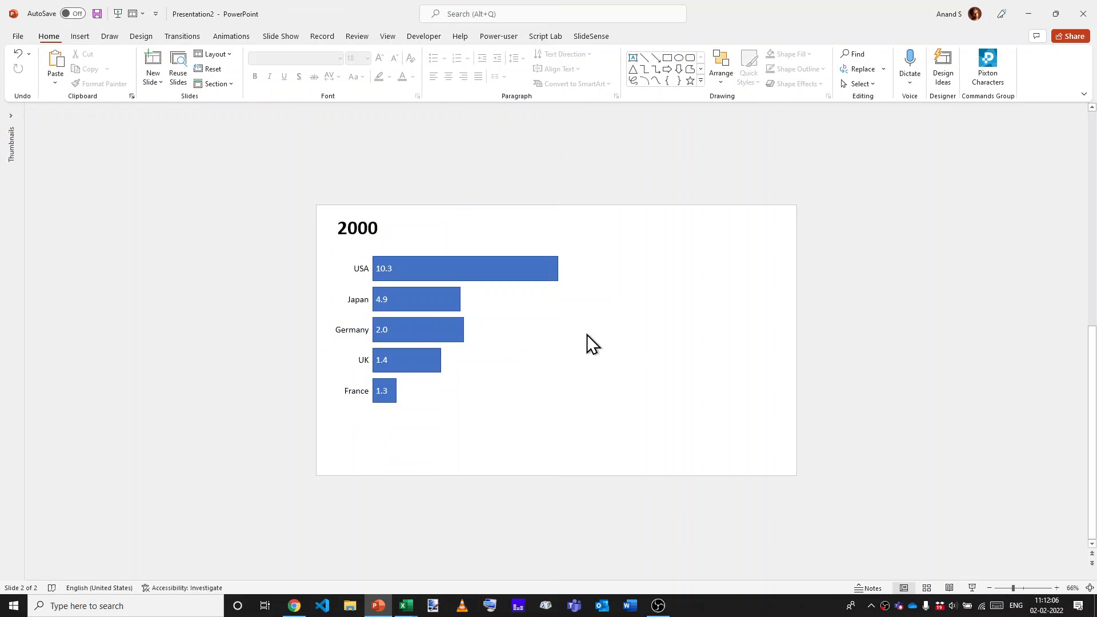
- Set the 2000 slide's Germany bar width to 0.98 inches and its UK bar width to 0.72 inches, following the scaled values in Excel
{"action": "left_click", "coordinate": [455, 328]}
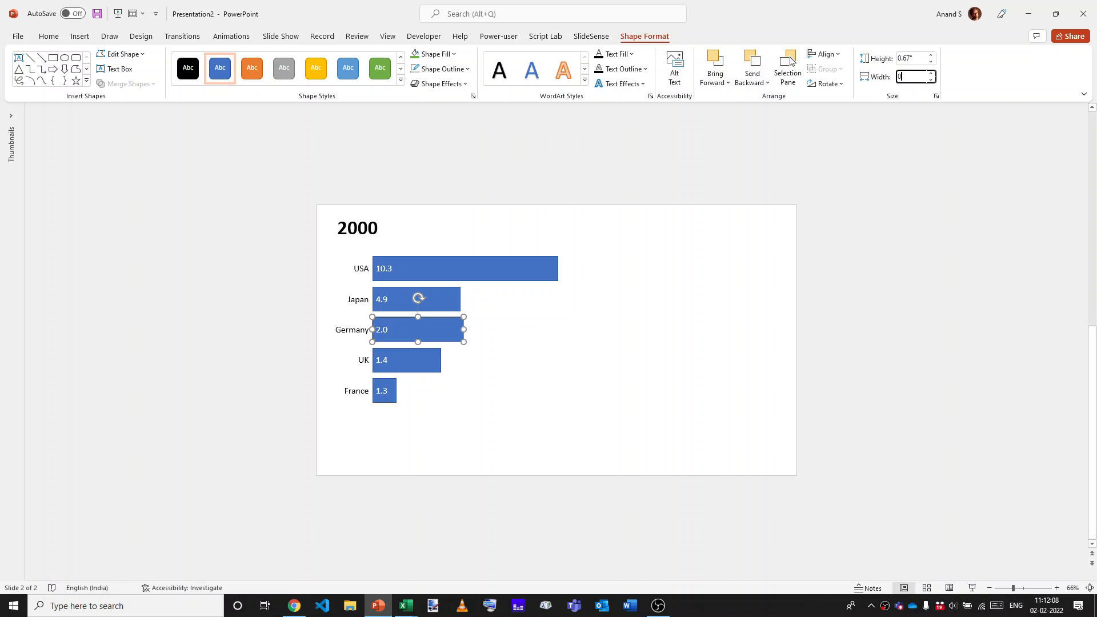
{"action": "key", "text": "Return"}
{"action": "key", "text": "alt+Tab"}
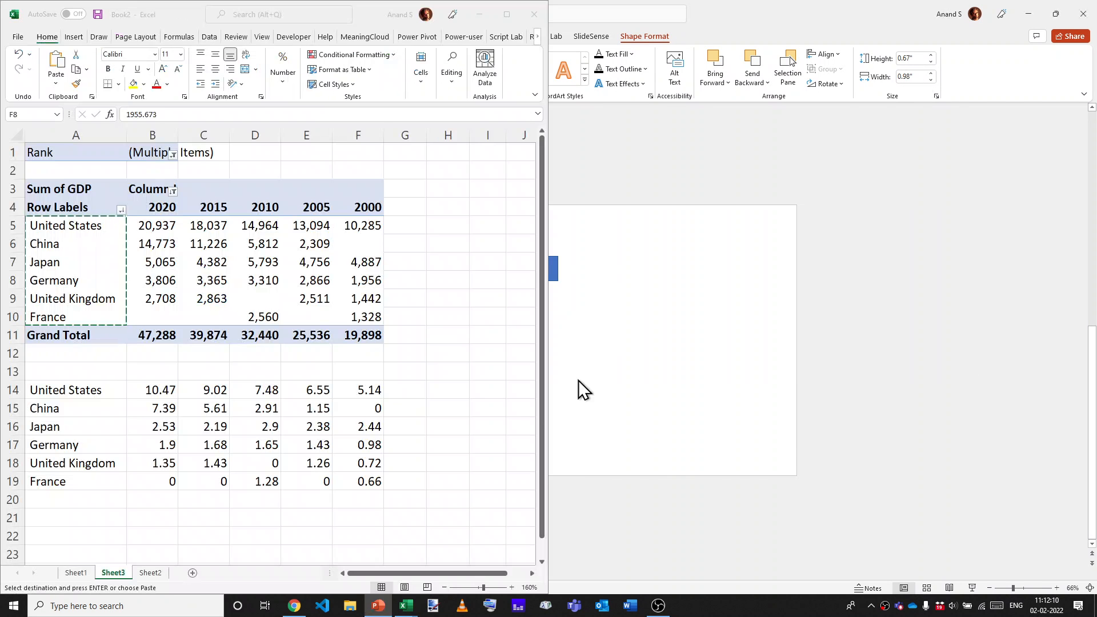
{"action": "left_click", "coordinate": [631, 416]}
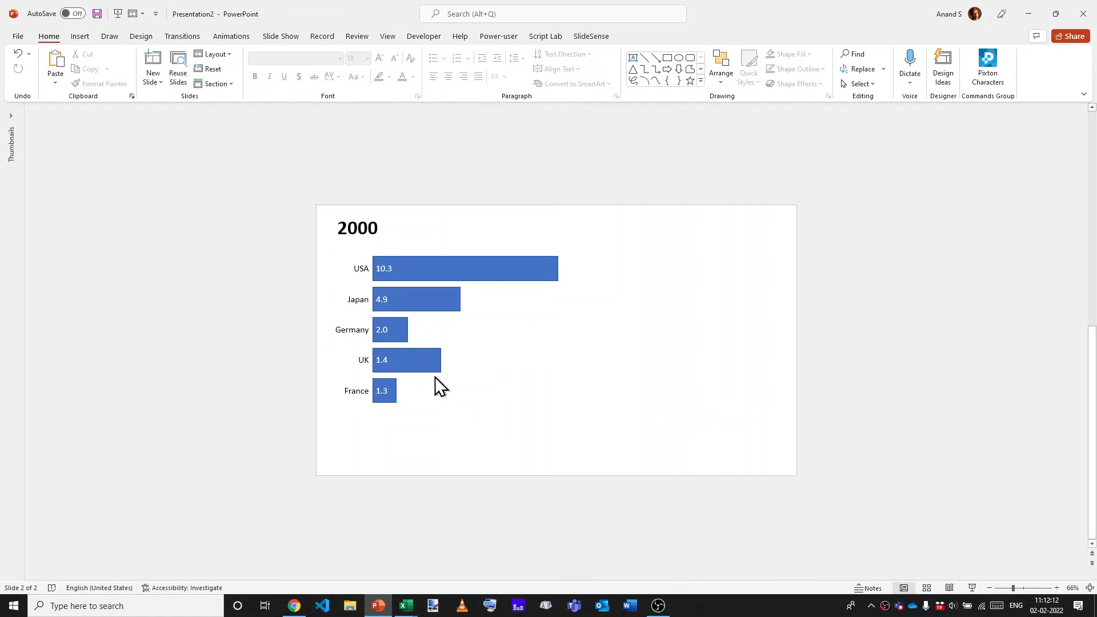
{"action": "left_click", "coordinate": [426, 362]}
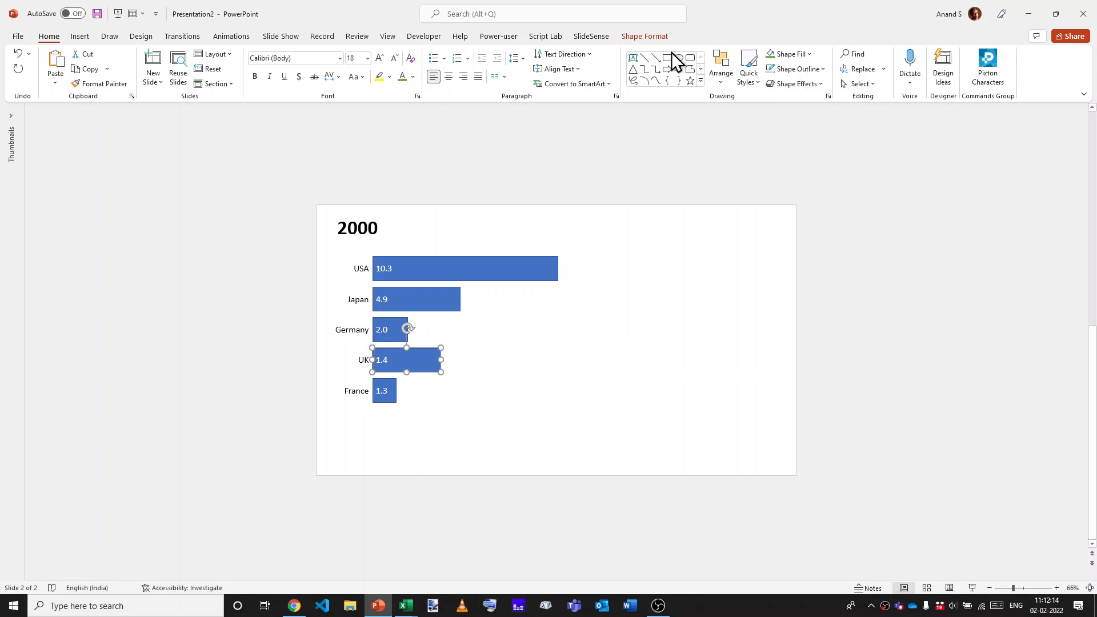
{"action": "left_click", "coordinate": [644, 36]}
{"action": "left_click", "coordinate": [912, 77]}
{"action": "type", "text": "0.72"}
{"action": "key", "text": "Return"}
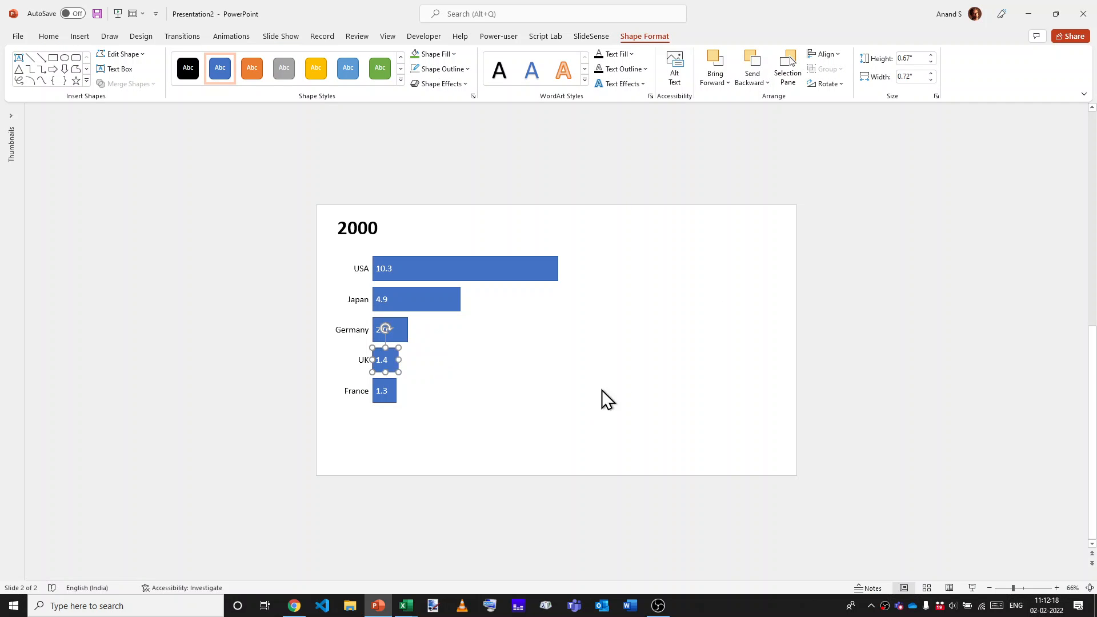
{"action": "left_click", "coordinate": [560, 414]}
- Play the slide show from the 2020 slide through the 2000 slide to preview the change between them
{"action": "scroll", "coordinate": [560, 414], "scroll_direction": "up", "scroll_amount": 1}
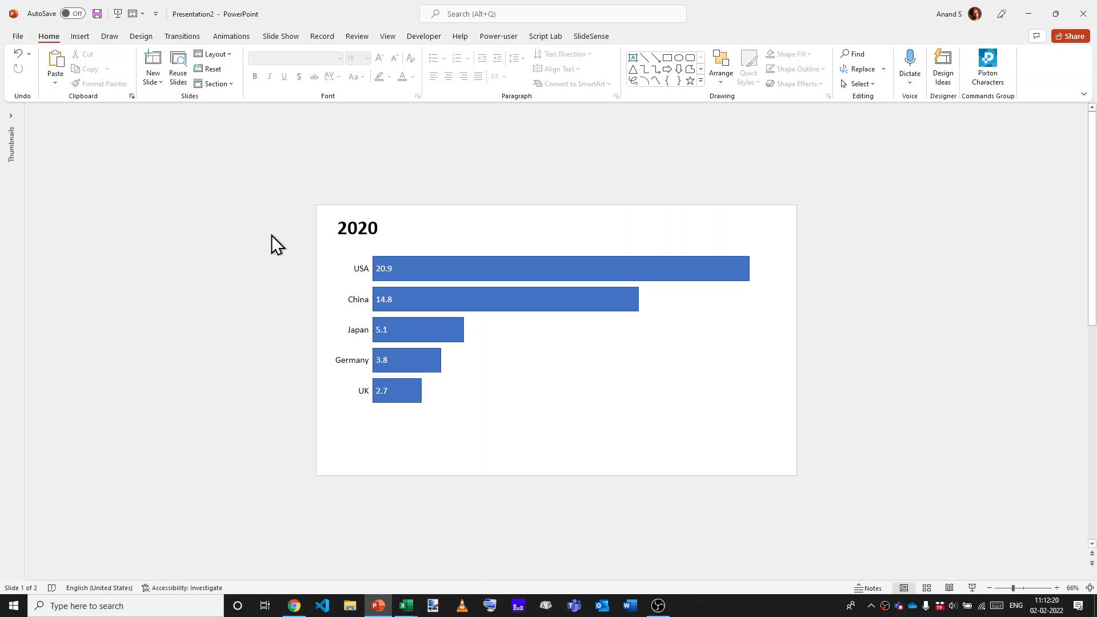
{"action": "key", "text": "F5"}
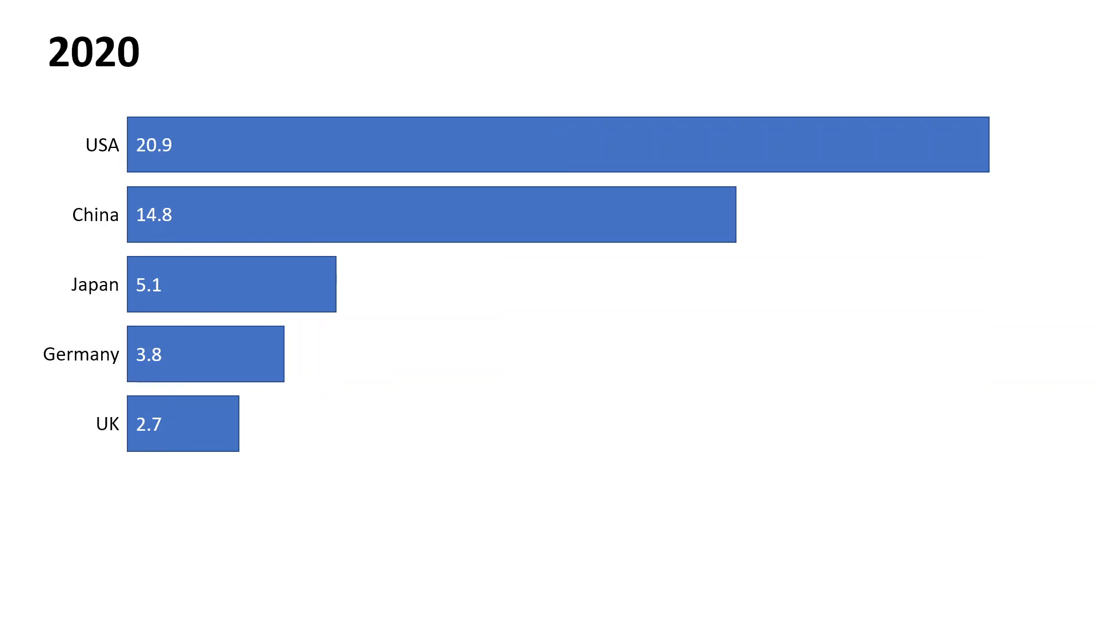
{"action": "key", "text": "Escape"}
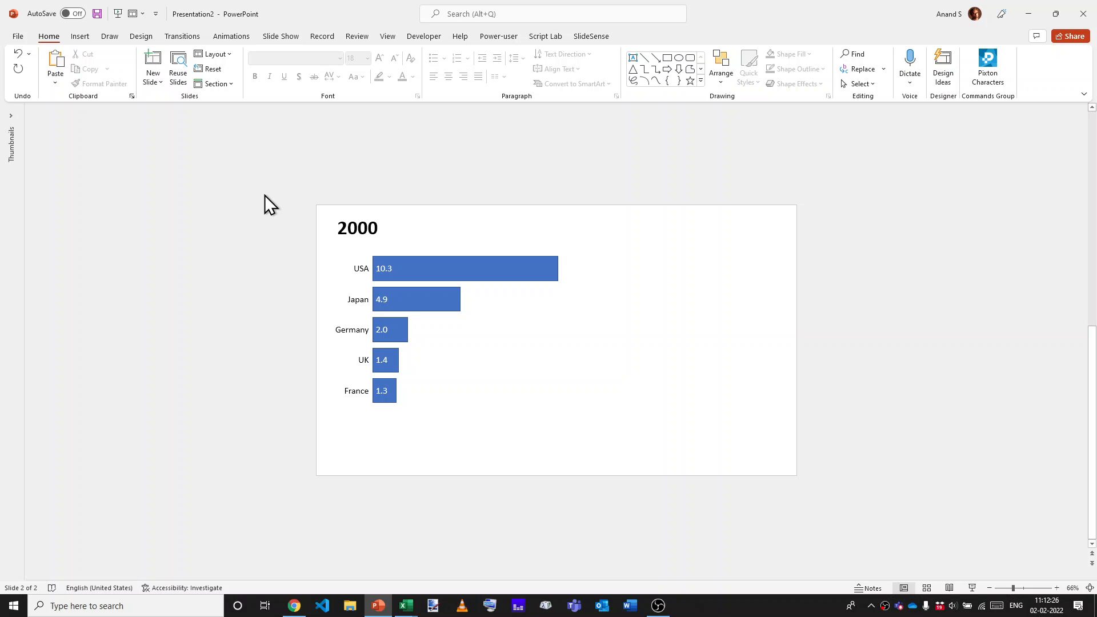
- Apply the Morph transition to the 2000 slide and play the slide show from the 2020 slide to preview it
{"action": "left_click", "coordinate": [175, 35]}
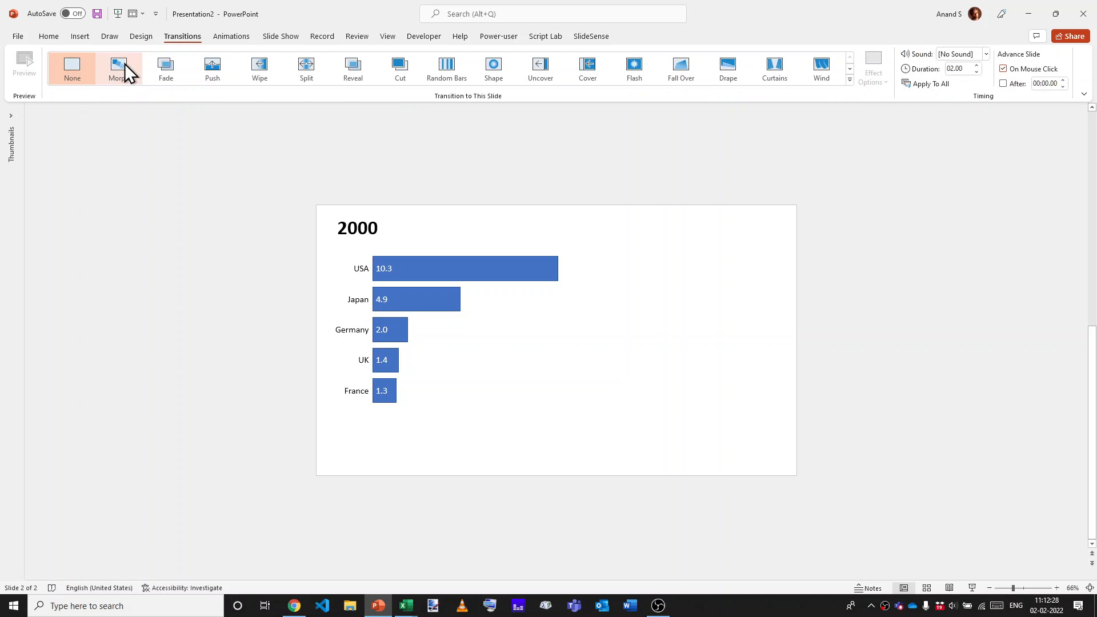
{"action": "left_click", "coordinate": [124, 64]}
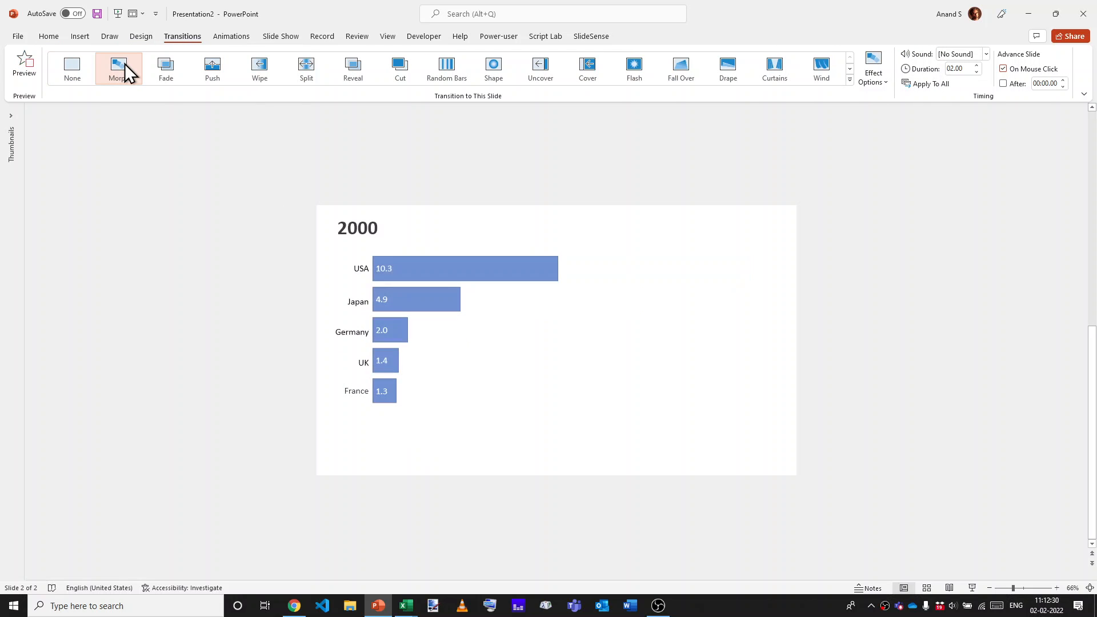
{"action": "key", "text": "Page_Up"}
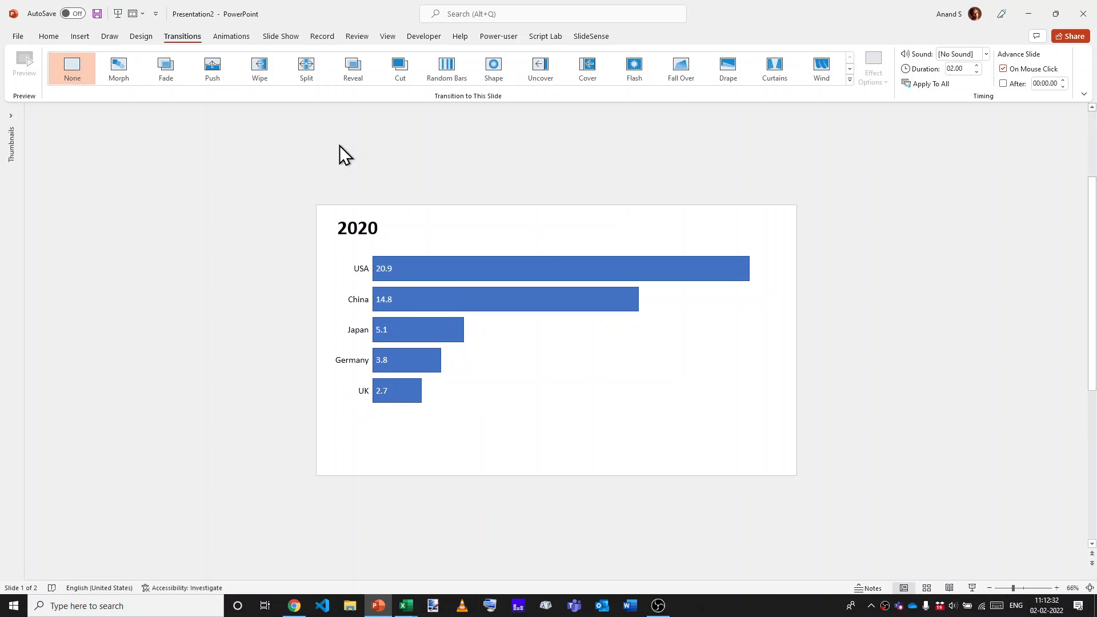
{"action": "key", "text": "F5"}
{"action": "left_click", "coordinate": [42, 157]}
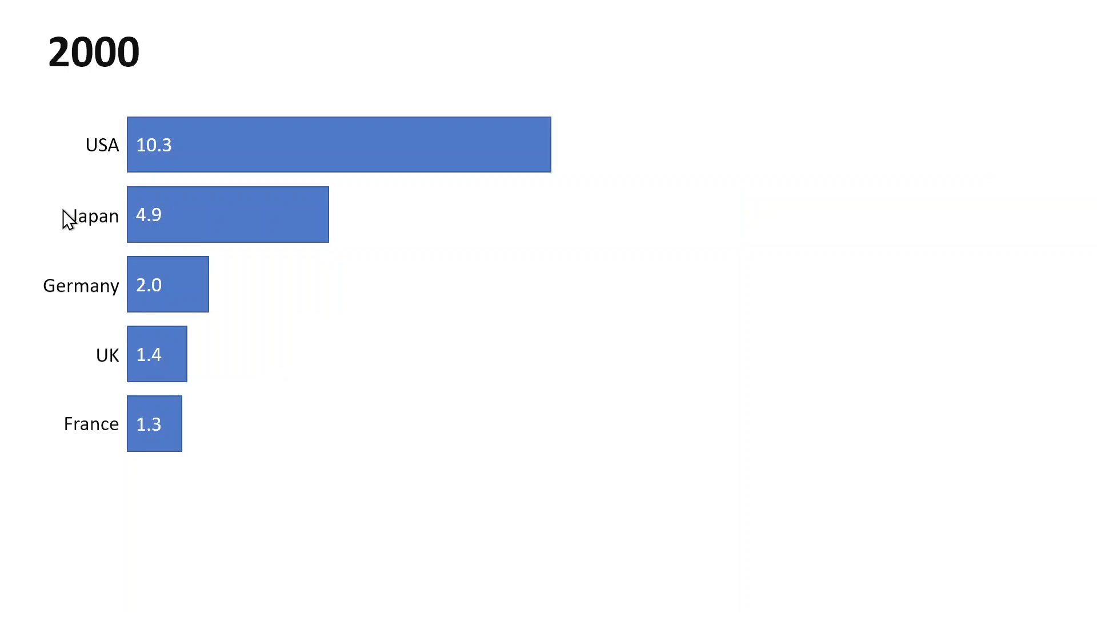
{"action": "key", "text": "Page_Up"}
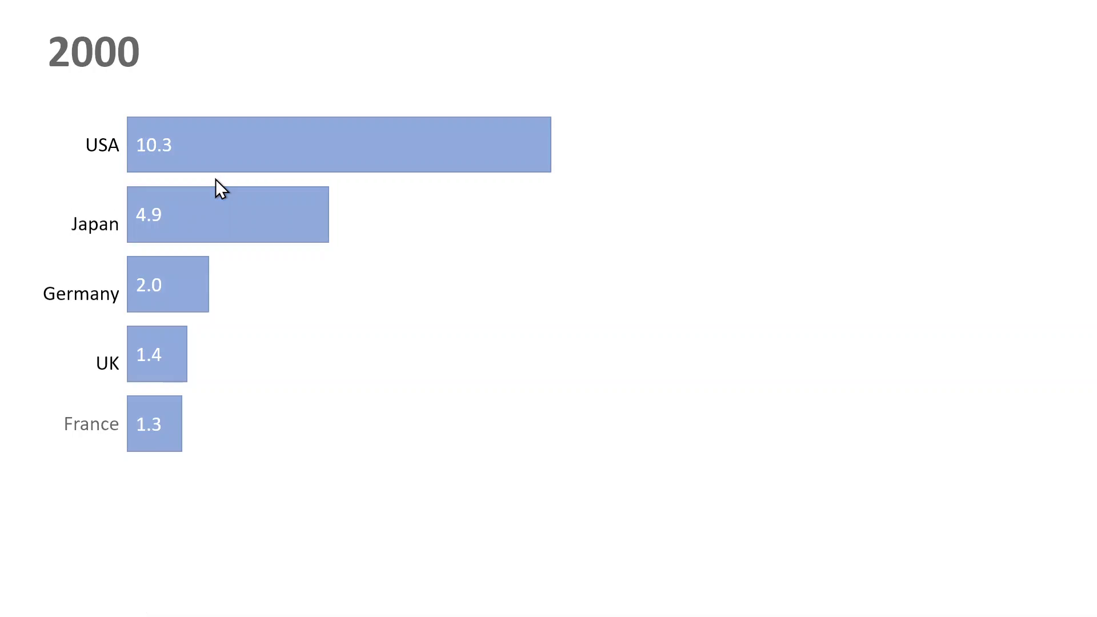
{"action": "key", "text": "Escape"}
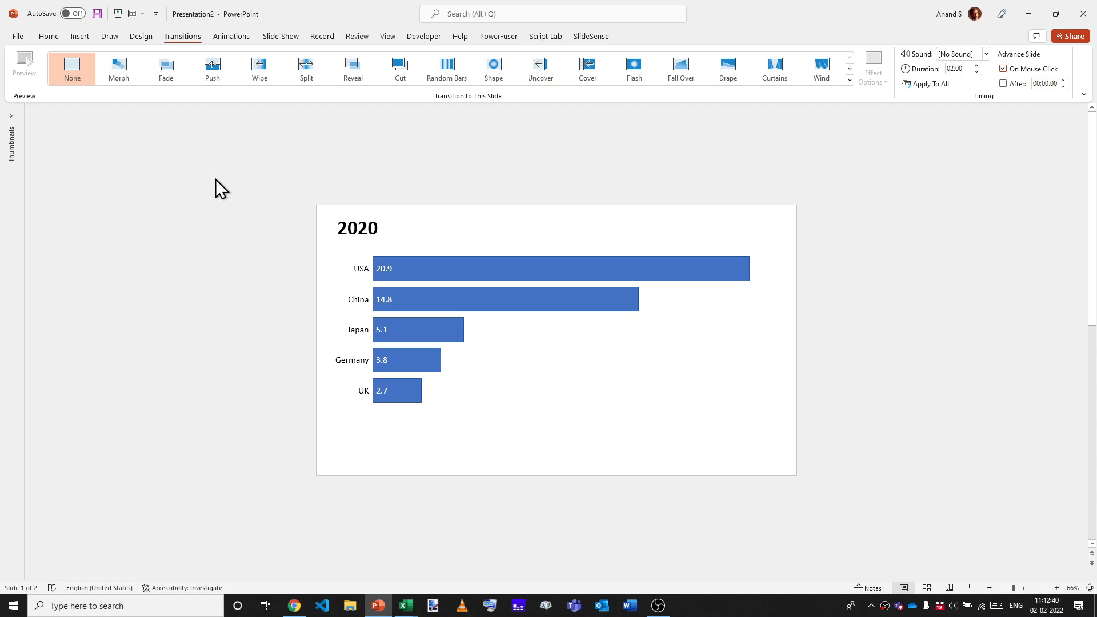
- Rename the USA bar on the 2020 slide to !!USA in the Selection Pane
{"action": "left_click", "coordinate": [51, 36]}
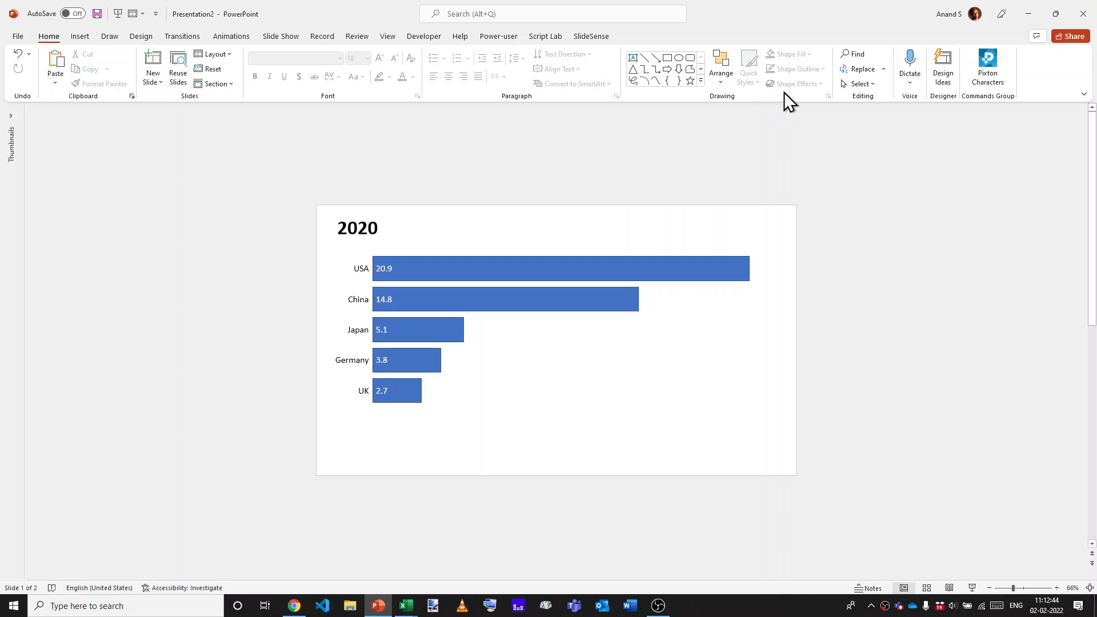
{"action": "left_click", "coordinate": [714, 266]}
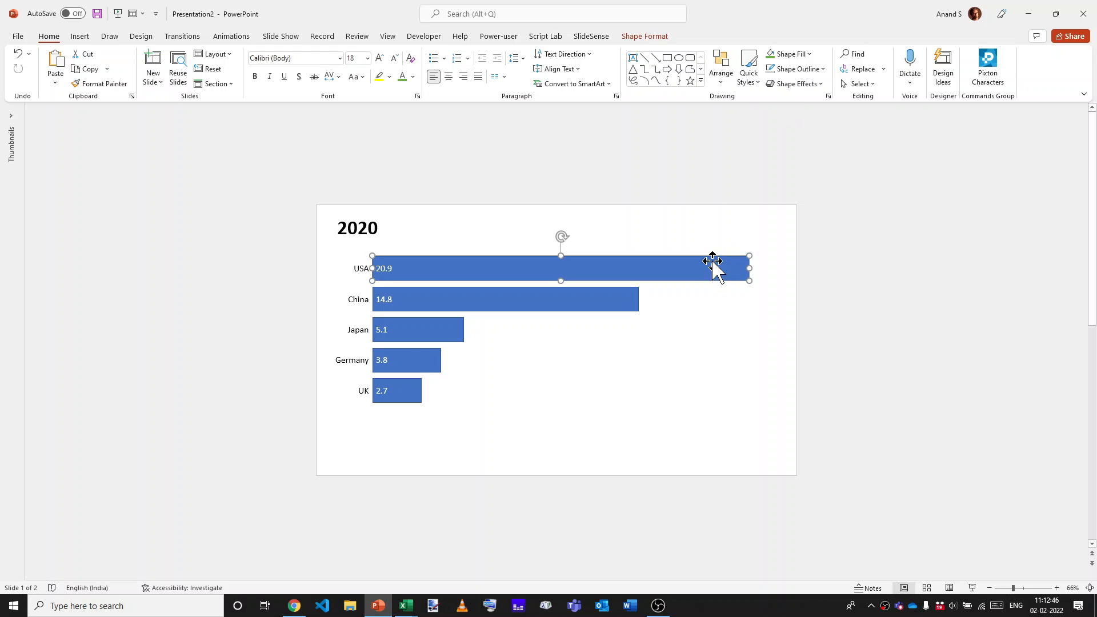
{"action": "left_click", "coordinate": [860, 84]}
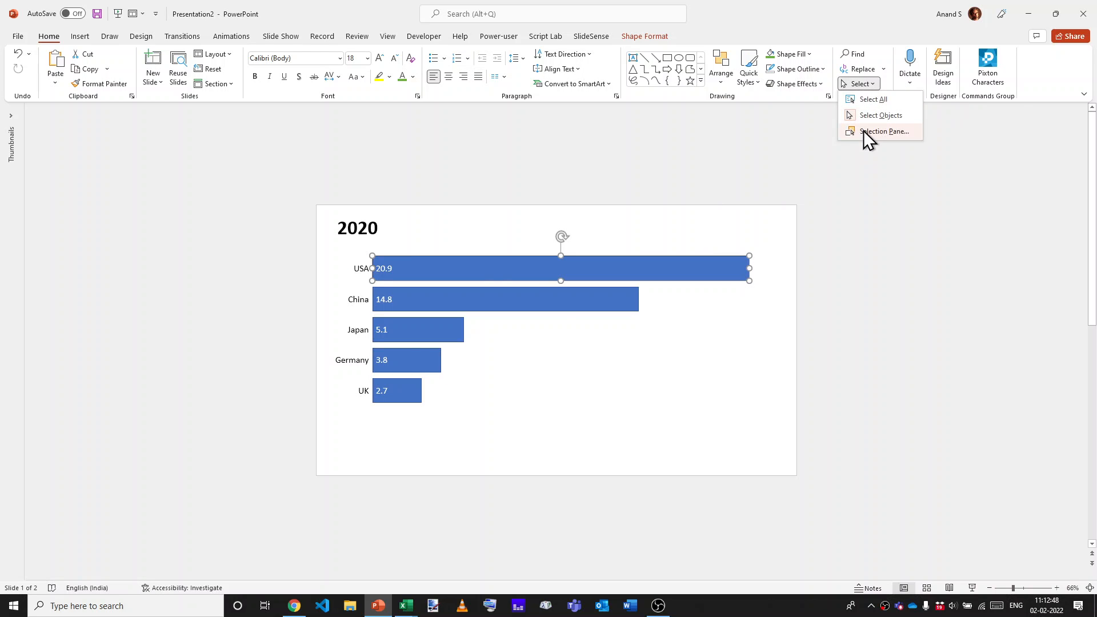
{"action": "left_click", "coordinate": [863, 132]}
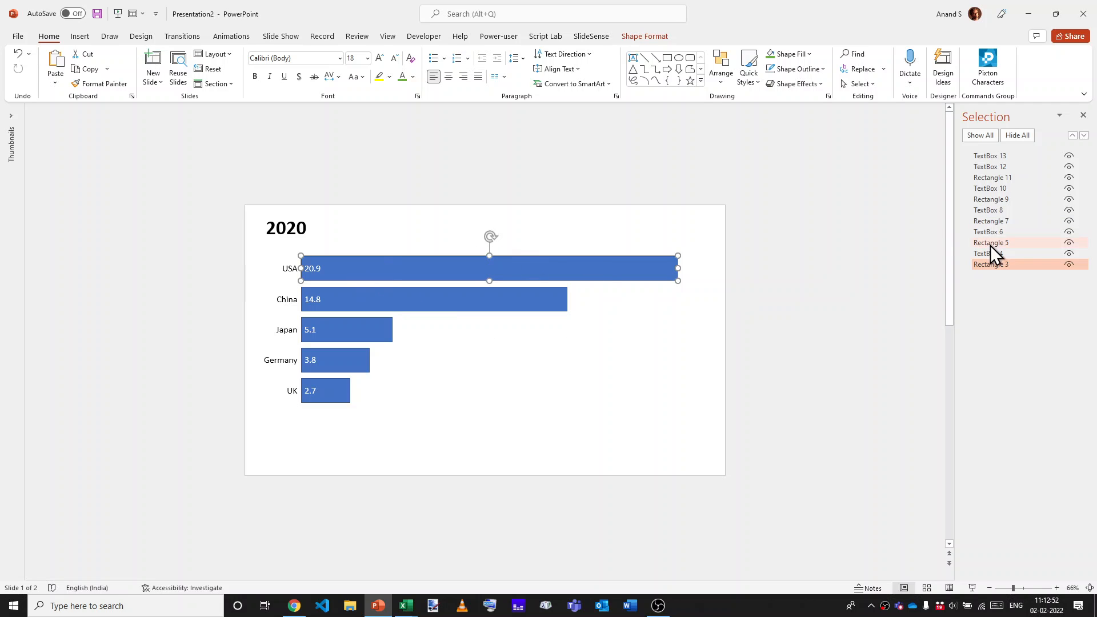
{"action": "double_click", "coordinate": [991, 265]}
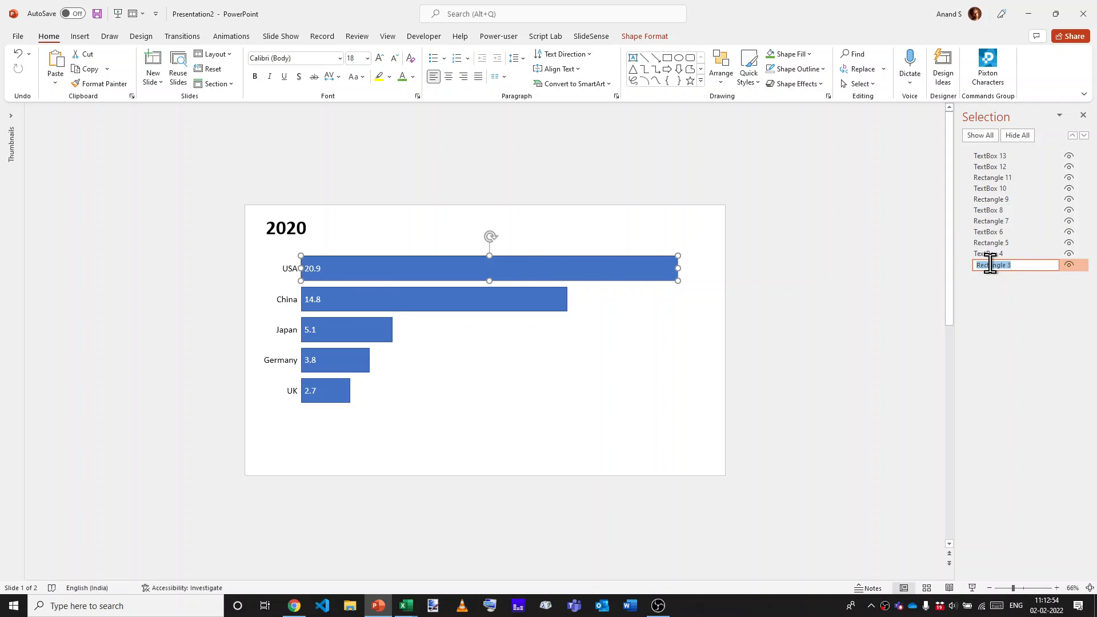
{"action": "key", "text": "BackSpace"}
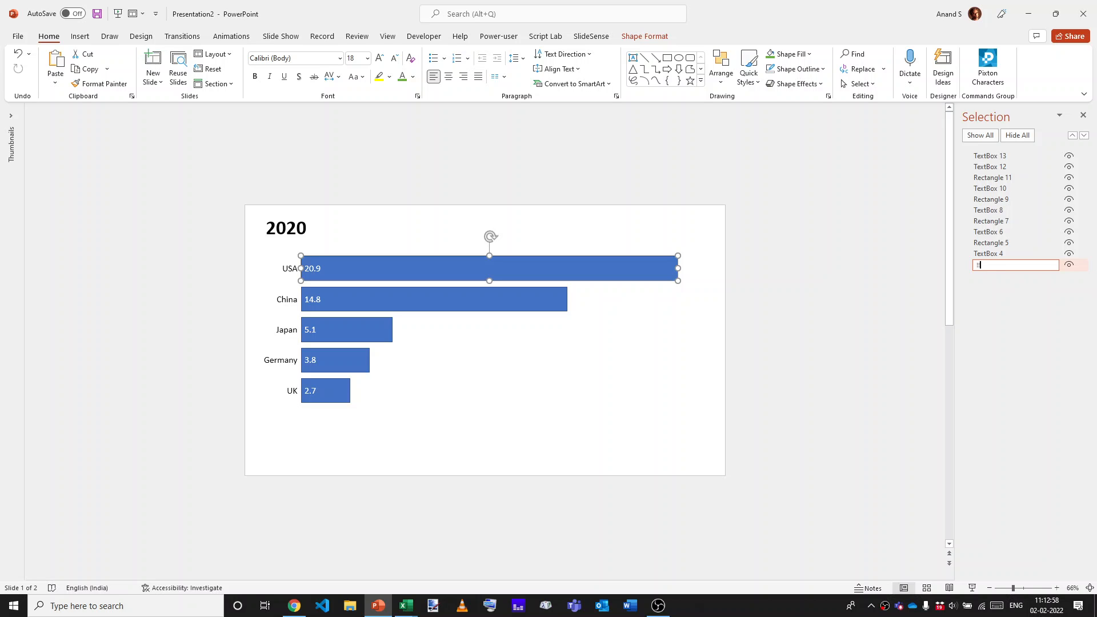
{"action": "key", "text": "Return"}
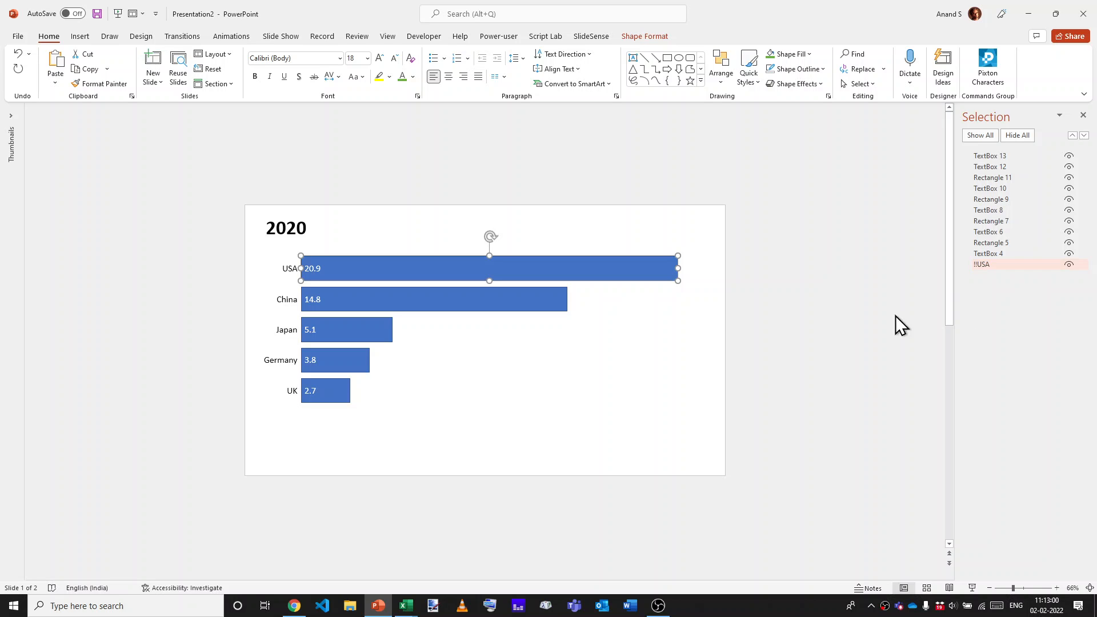
- Rename the USA bar on the 2000 slide to !!USA in the Selection Pane
{"action": "left_click", "coordinate": [763, 316]}
{"action": "scroll", "coordinate": [759, 316], "scroll_direction": "down", "scroll_amount": 1}
{"action": "left_click", "coordinate": [455, 266]}
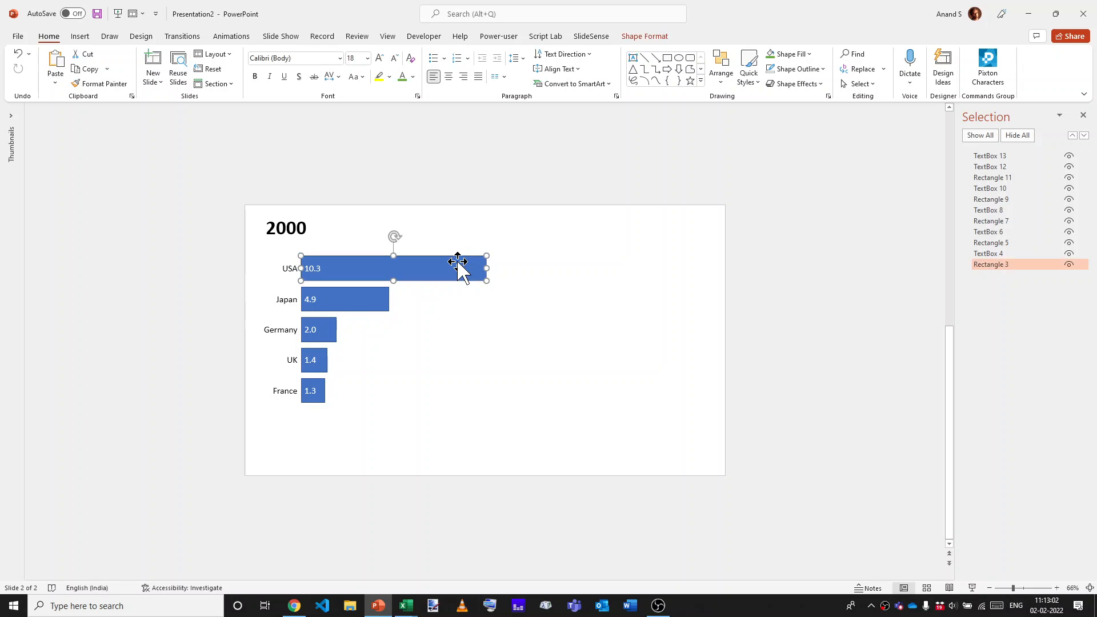
{"action": "left_click", "coordinate": [1009, 265]}
{"action": "double_click", "coordinate": [1009, 265]}
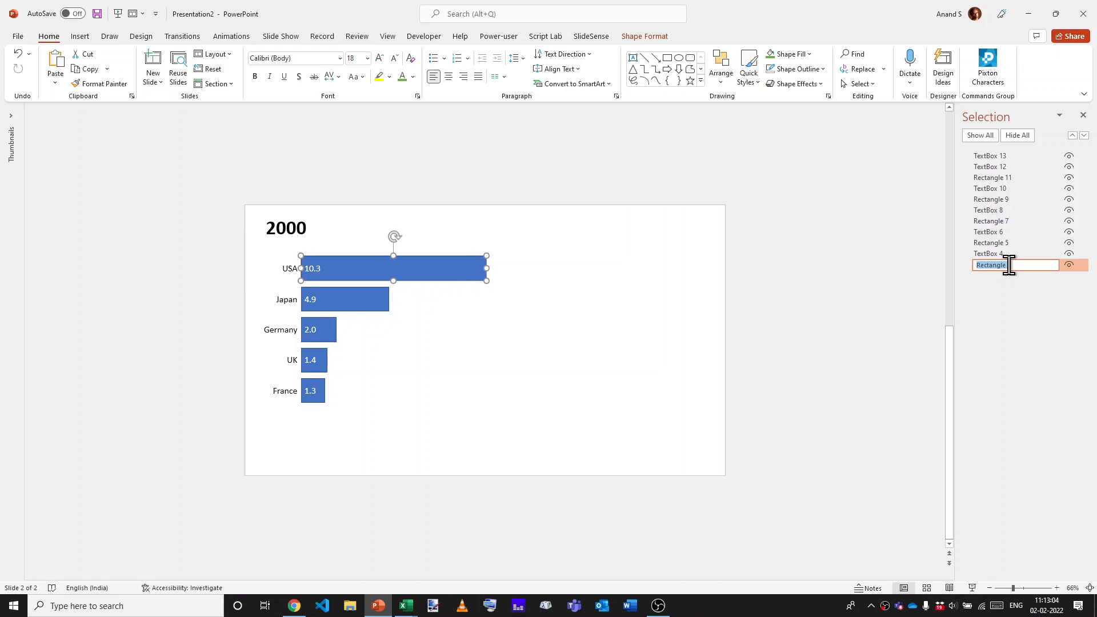
{"action": "key", "text": "BackSpace"}
{"action": "key", "text": "Return"}
- Play the slide show from the 2020 slide, moving between 2020 and 2000 to check how the USA bar morphs
{"action": "left_click", "coordinate": [761, 268]}
{"action": "scroll", "coordinate": [760, 267], "scroll_direction": "up", "scroll_amount": 1}
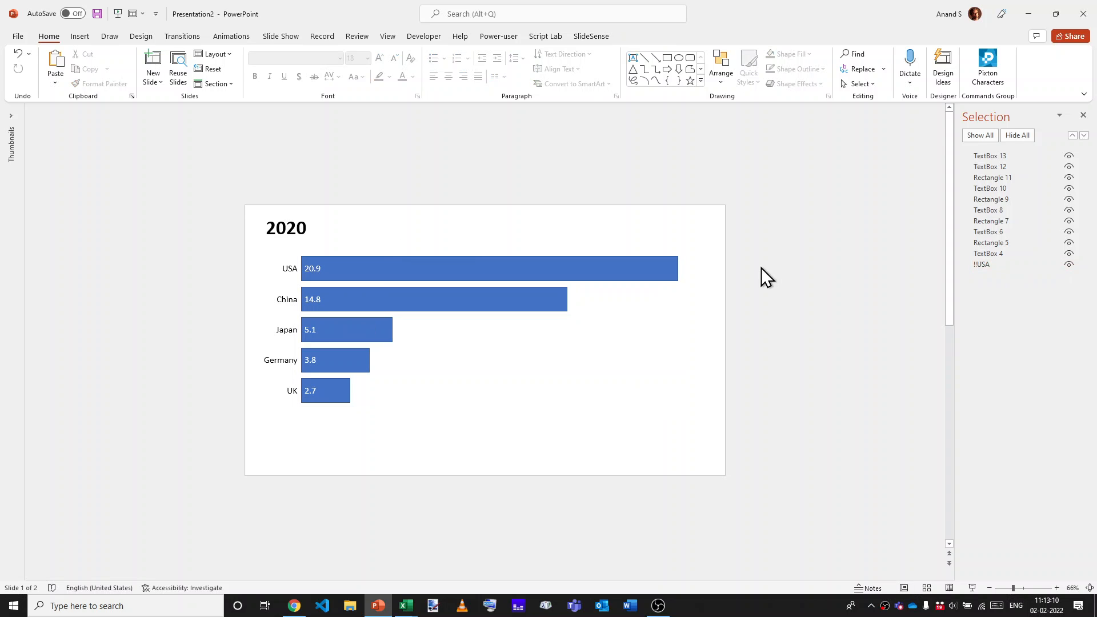
{"action": "key", "text": "F5"}
{"action": "left_click", "coordinate": [258, 204]}
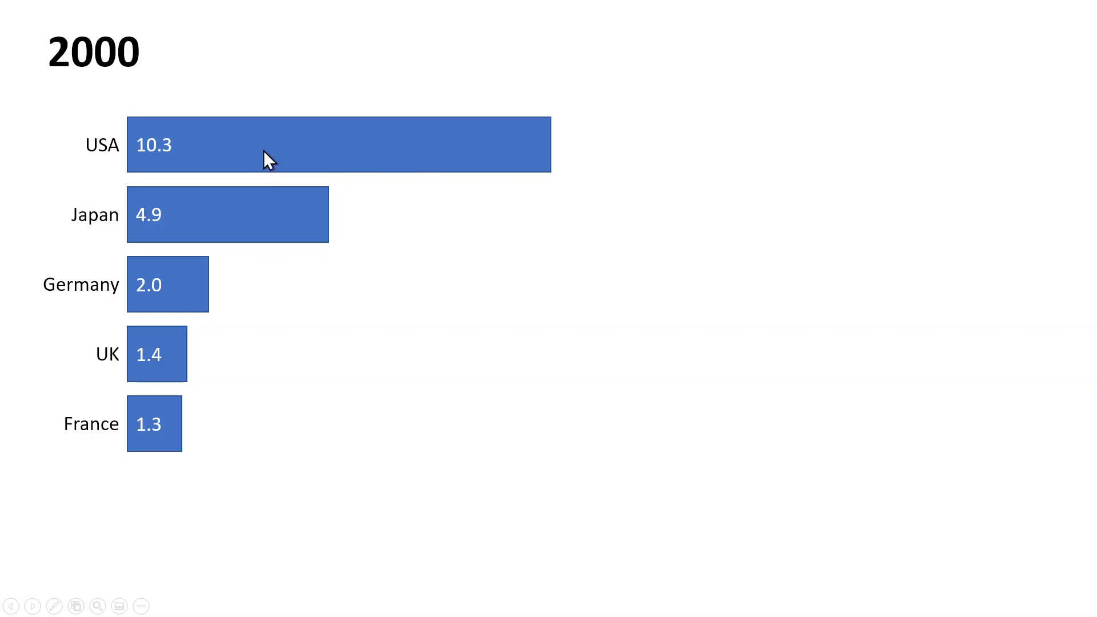
{"action": "left_click", "coordinate": [180, 143]}
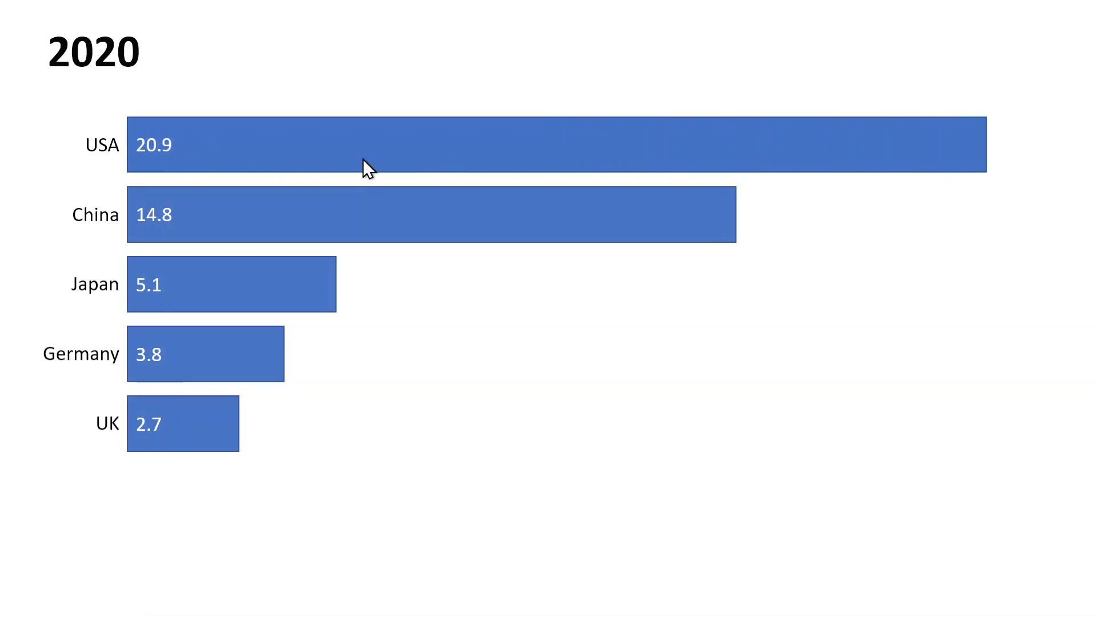
{"action": "key", "text": "Escape"}
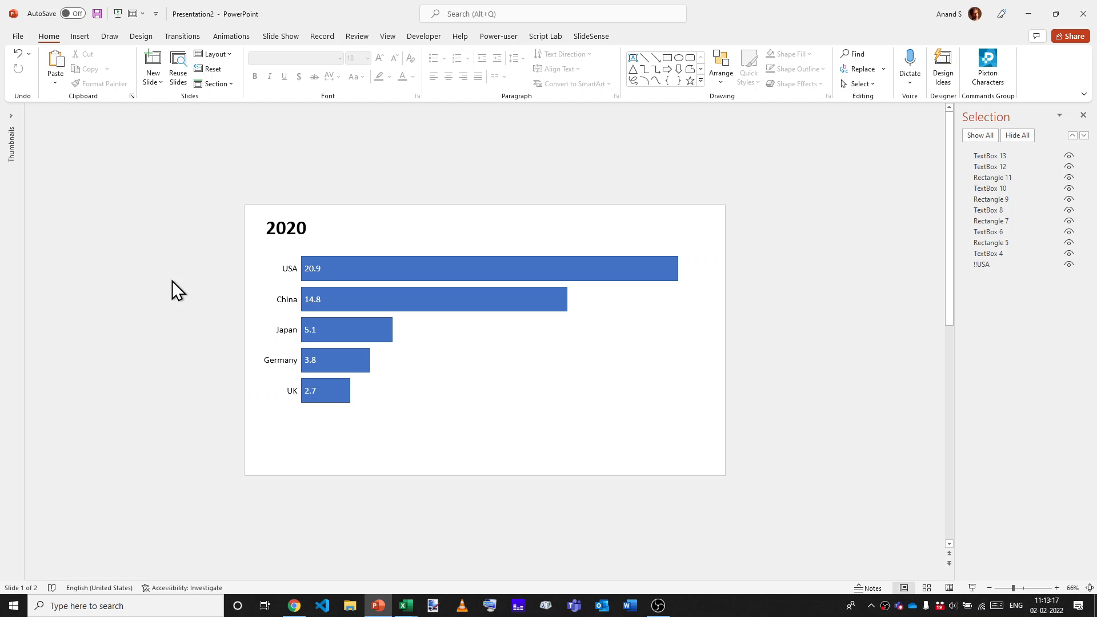
- Rename the Japan bar on the 2020 slide to !!Japan
{"action": "left_click", "coordinate": [340, 333]}
{"action": "left_click", "coordinate": [994, 221]}
{"action": "key", "text": "ctrl+a"}
{"action": "type", "text": "!!"}
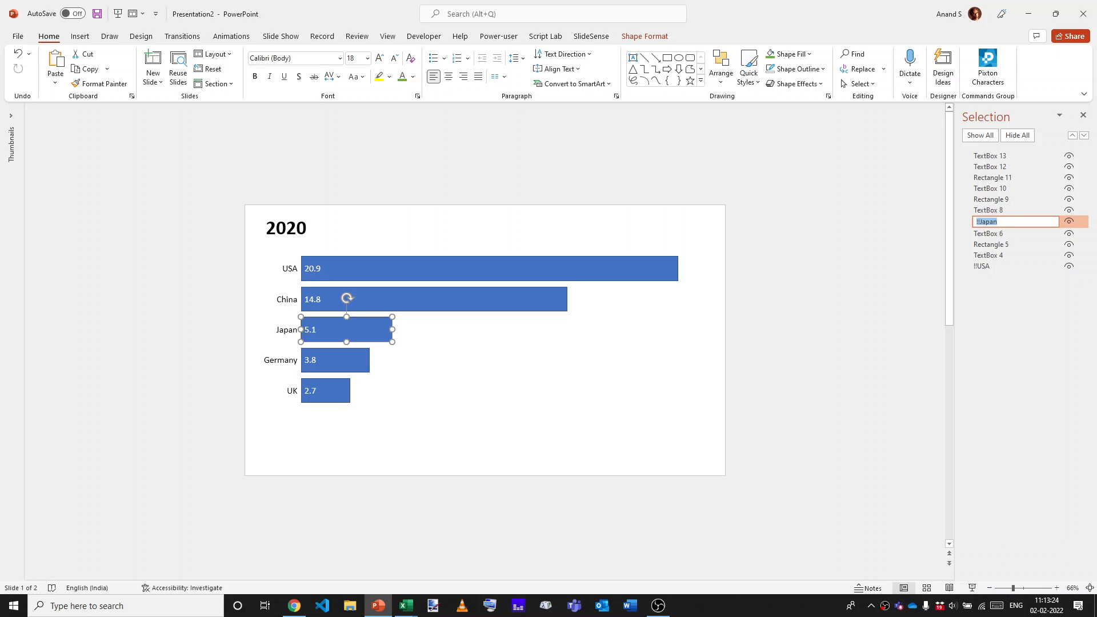
{"action": "key", "text": "Return"}
- Give the Japan bar on the 2000 slide the matching object name !!Japan
{"action": "left_click", "coordinate": [900, 226]}
{"action": "key", "text": "Page_Down"}
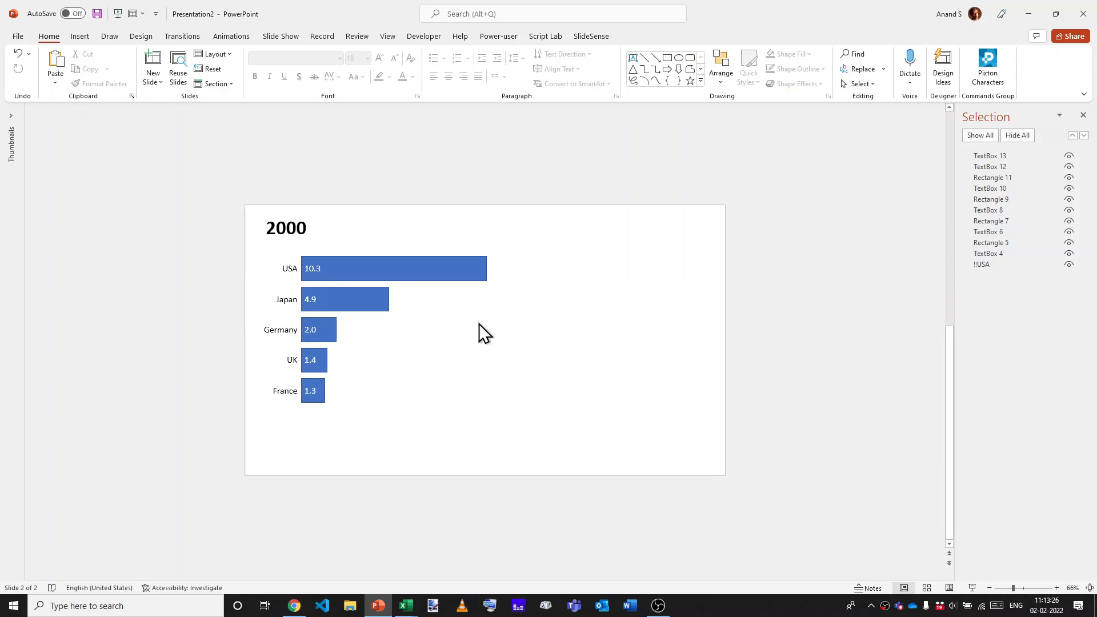
{"action": "left_click", "coordinate": [350, 294]}
{"action": "left_click", "coordinate": [986, 243]}
{"action": "key", "text": "ctrl+a"}
{"action": "type", "text": "!!Japan"}
{"action": "key", "text": "Return"}
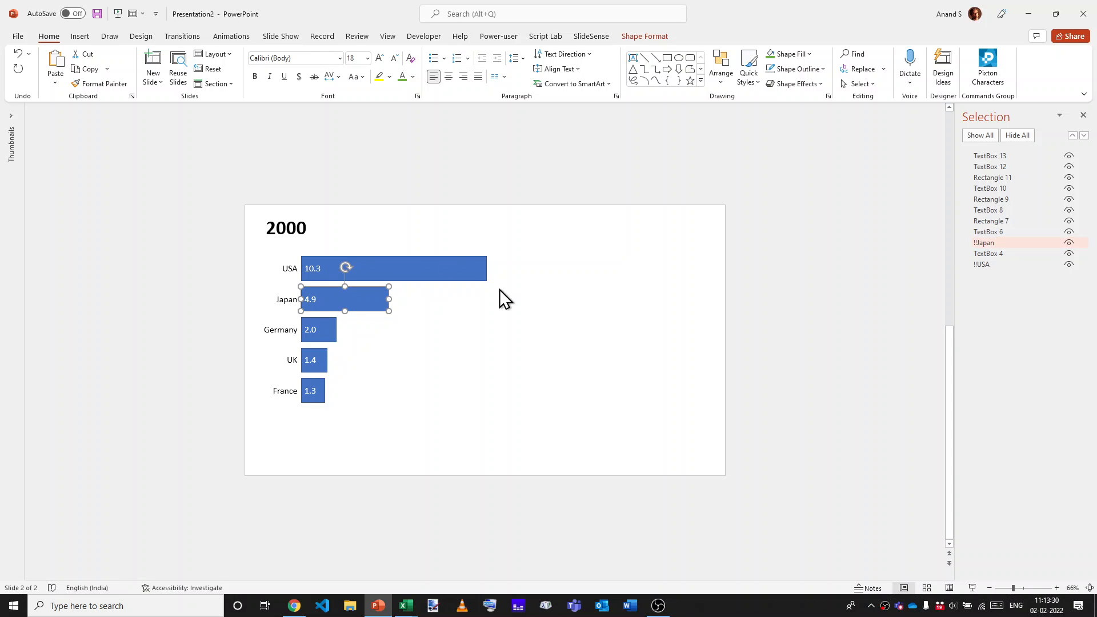
- Play the slide show from the 2020 slide to the 2000 slide to check how the Japan bar morphs
{"action": "left_click", "coordinate": [665, 306]}
{"action": "key", "text": "Page_Up"}
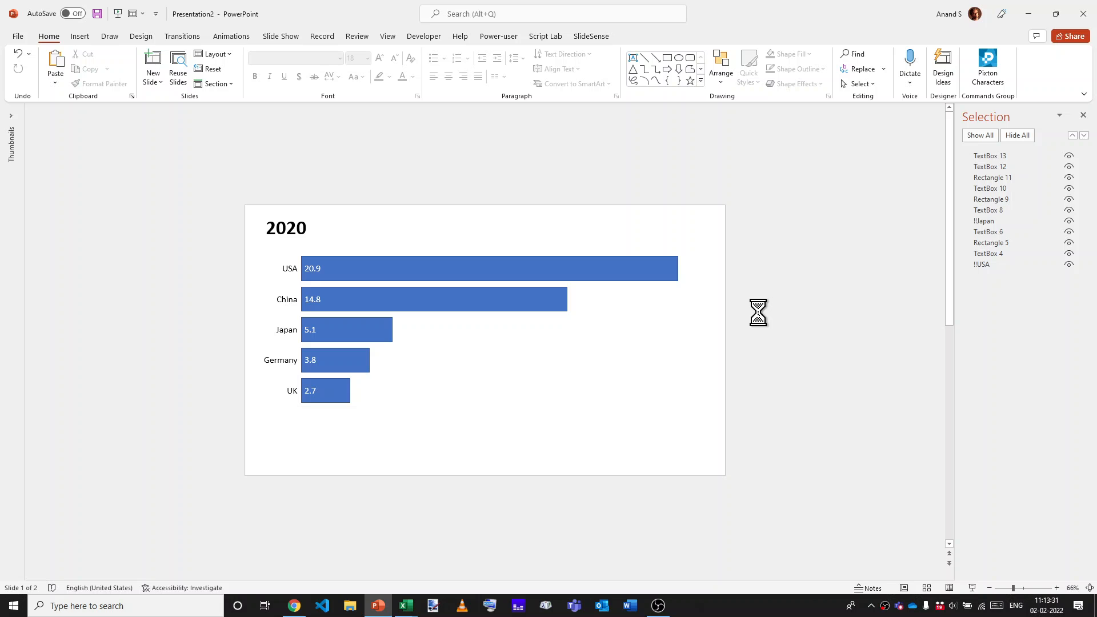
{"action": "key", "text": "F5"}
{"action": "left_click", "coordinate": [74, 224]}
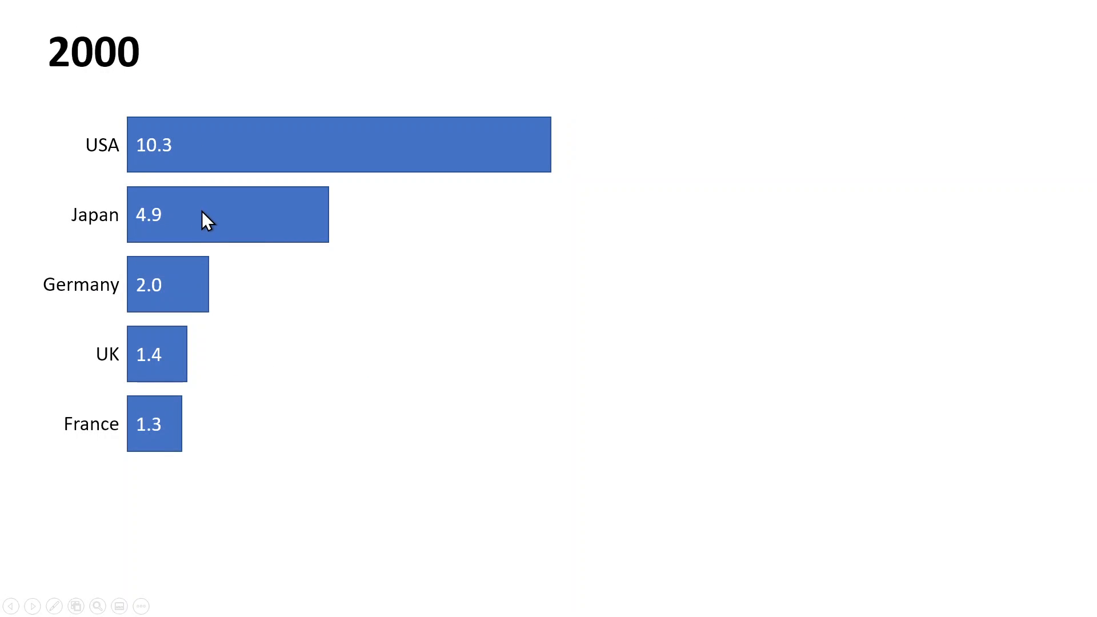
{"action": "key", "text": "Escape"}
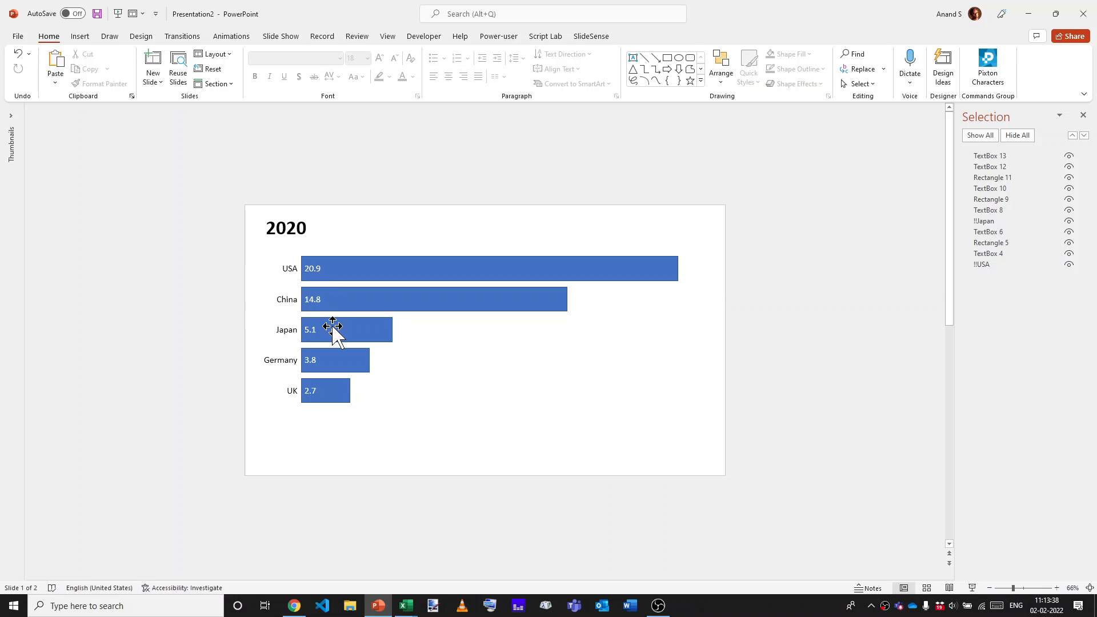
- Rename the China bar on the 2020 slide to !!China
{"action": "left_click", "coordinate": [355, 301]}
{"action": "left_click", "coordinate": [1000, 244]}
{"action": "key", "text": "ctrl+a"}
{"action": "type", "text": "!"}
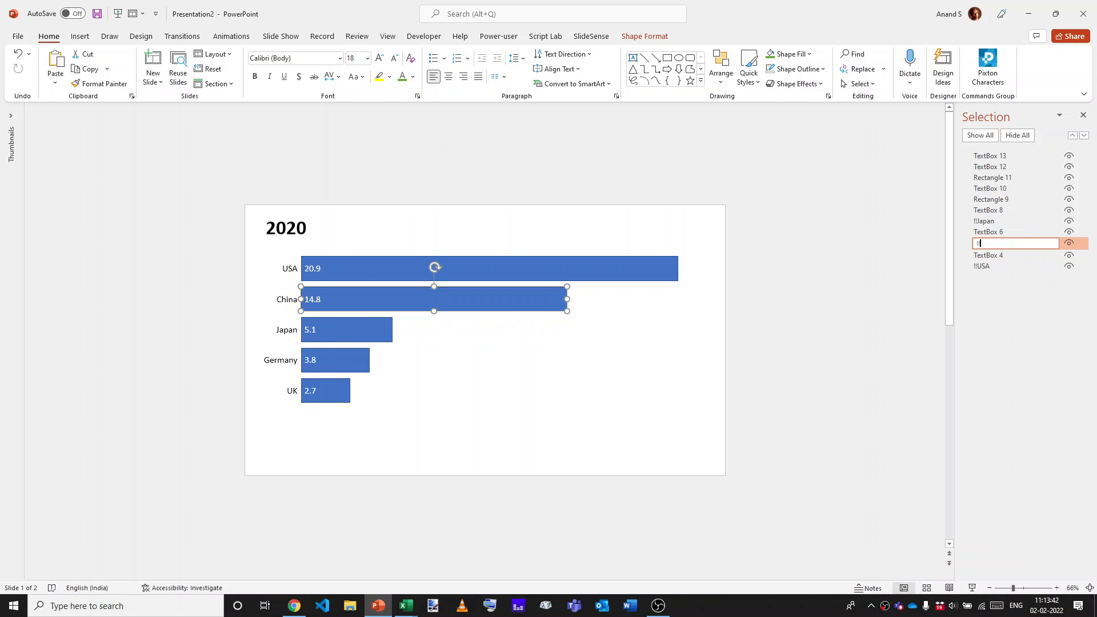
{"action": "key", "text": "Return"}
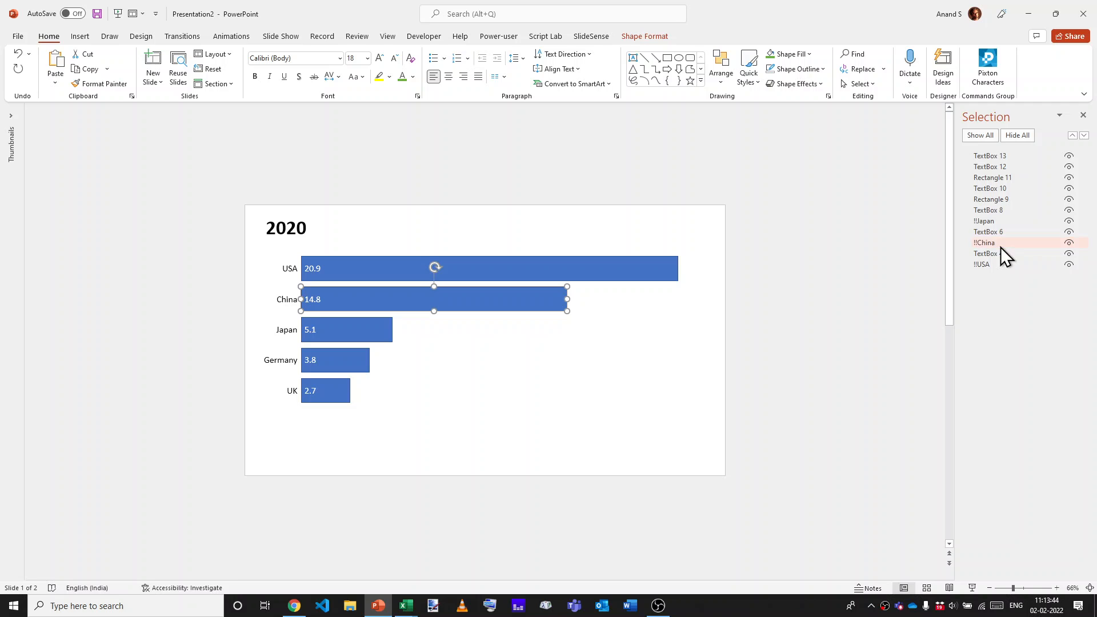
- Rename the Germany bar on the 2020 slide to !!Germany
{"action": "left_click", "coordinate": [729, 289]}
{"action": "scroll", "coordinate": [728, 290], "scroll_direction": "down", "scroll_amount": 2}
{"action": "scroll", "coordinate": [368, 315], "scroll_direction": "up", "scroll_amount": 2}
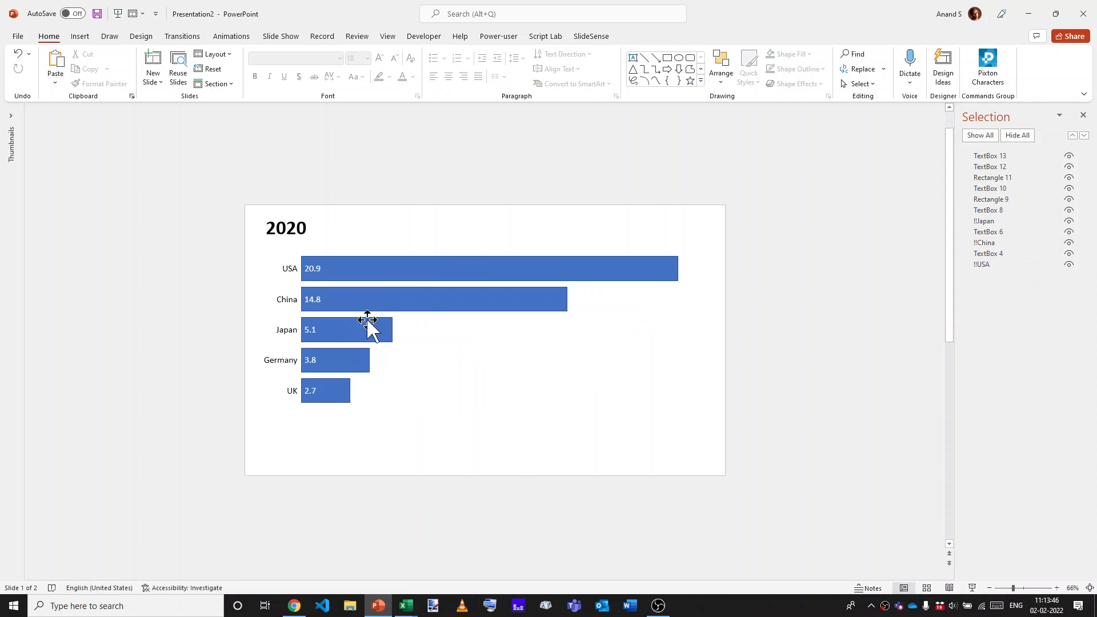
{"action": "left_click", "coordinate": [362, 359]}
{"action": "left_click", "coordinate": [987, 200]}
{"action": "key", "text": "ctrl+a"}
{"action": "type", "text": "!"}
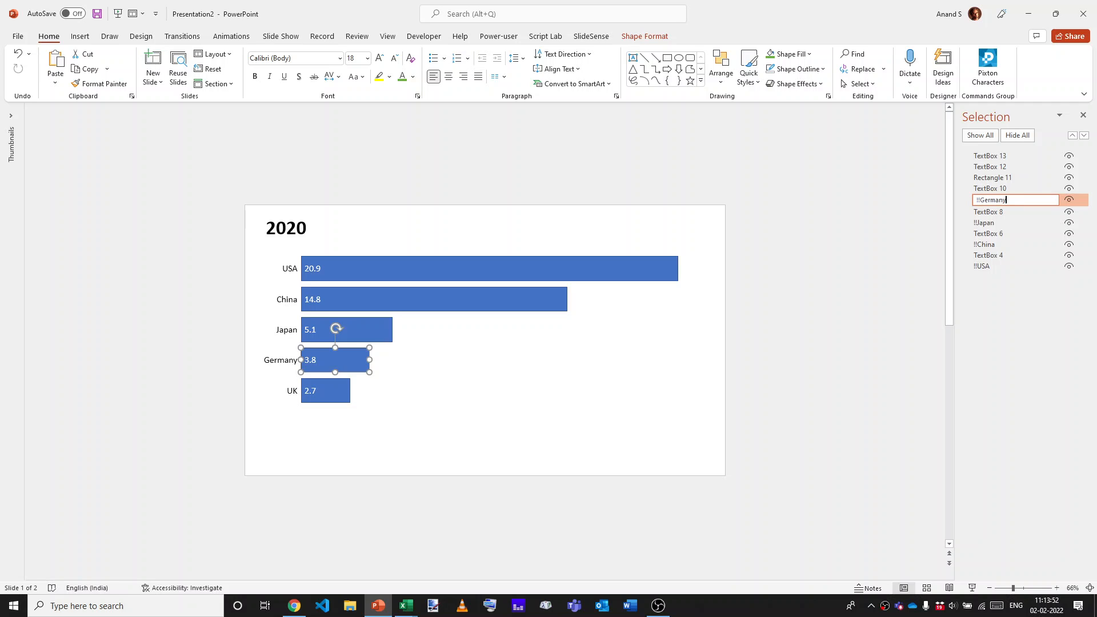
{"action": "key", "text": "Return"}
- Give the Germany bar on the 2000 slide the matching object name !!Germany
{"action": "left_click", "coordinate": [844, 263]}
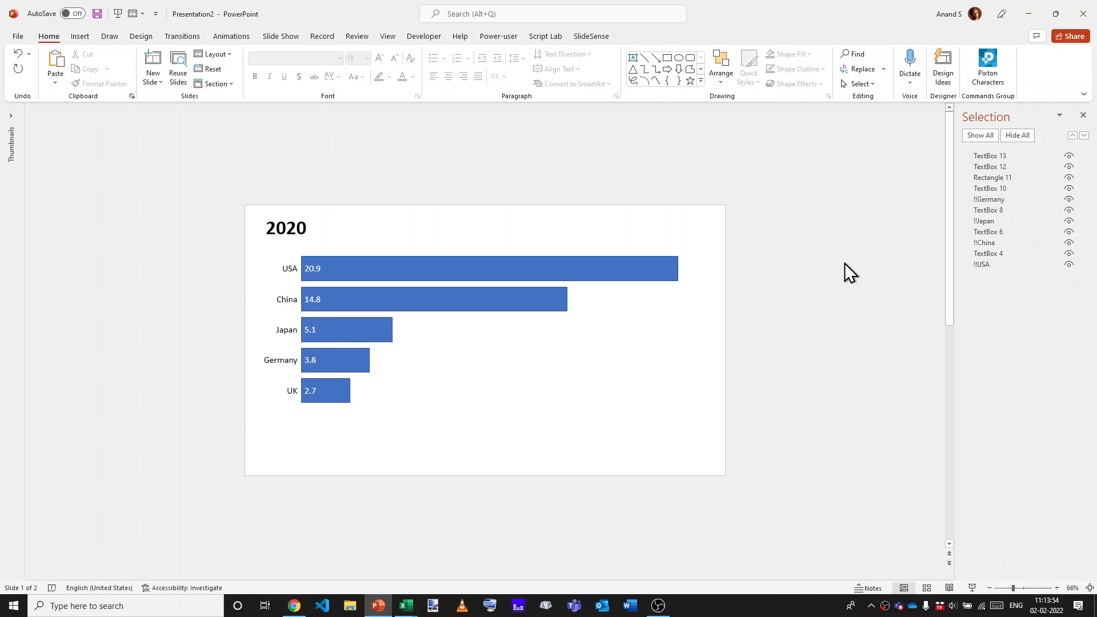
{"action": "scroll", "coordinate": [616, 191], "scroll_direction": "down", "scroll_amount": 1}
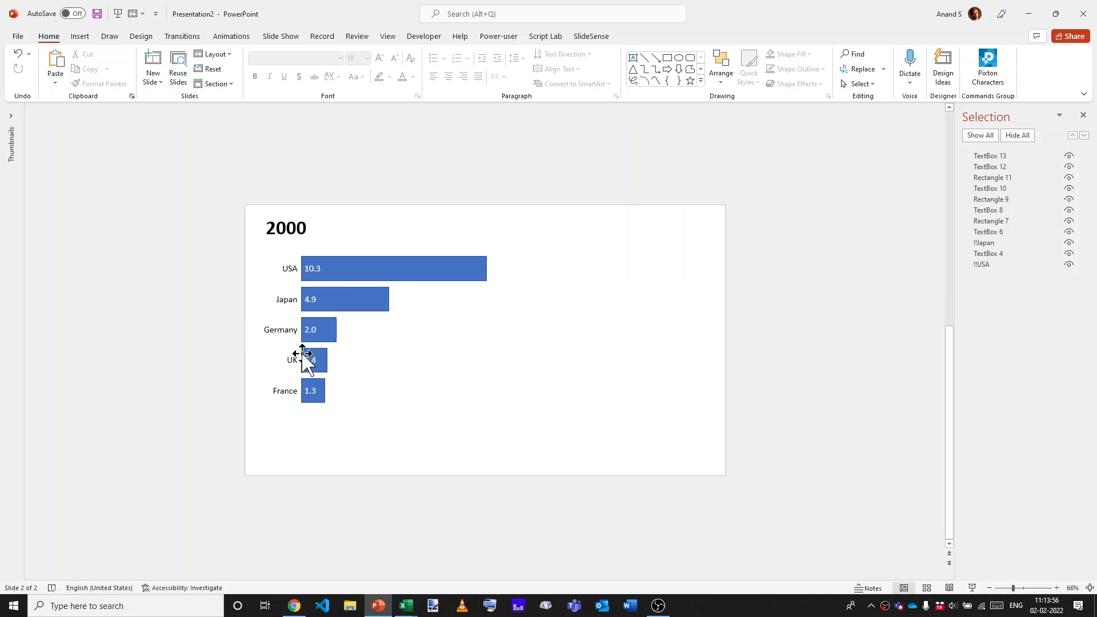
{"action": "left_click", "coordinate": [311, 338]}
{"action": "double_click", "coordinate": [989, 220]}
{"action": "type", "text": "!!Germany"}
{"action": "key", "text": "Return"}
- Rename the UK bar on the 2020 slide to !!UK
{"action": "left_click", "coordinate": [869, 227]}
{"action": "scroll", "coordinate": [814, 246], "scroll_direction": "up", "scroll_amount": 1}
{"action": "left_click", "coordinate": [329, 398]}
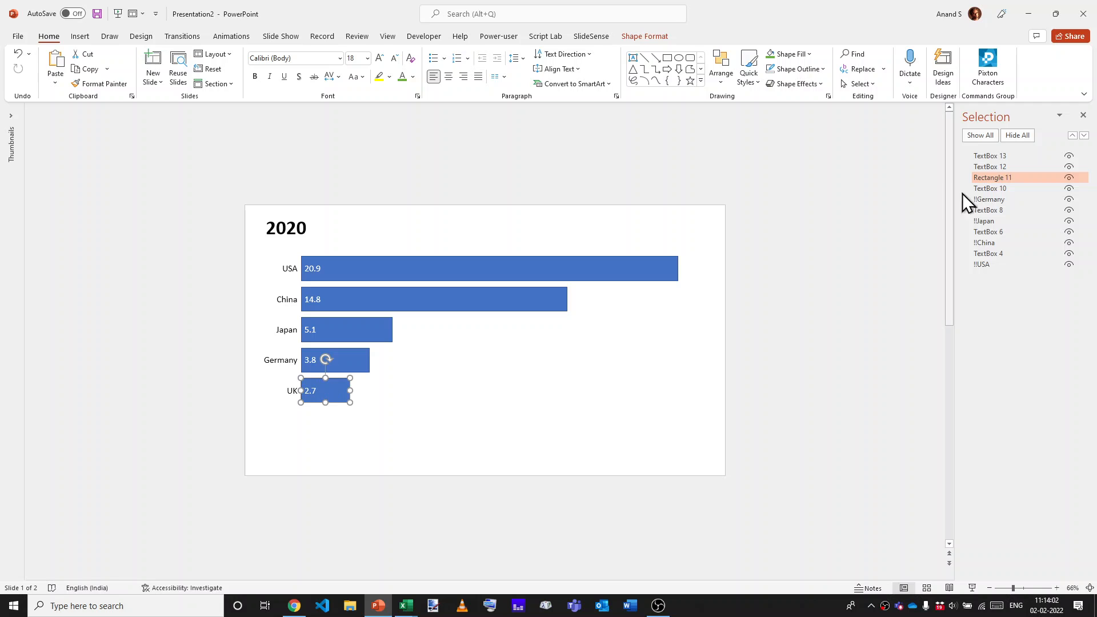
{"action": "double_click", "coordinate": [989, 180]}
{"action": "type", "text": "!!UK"}
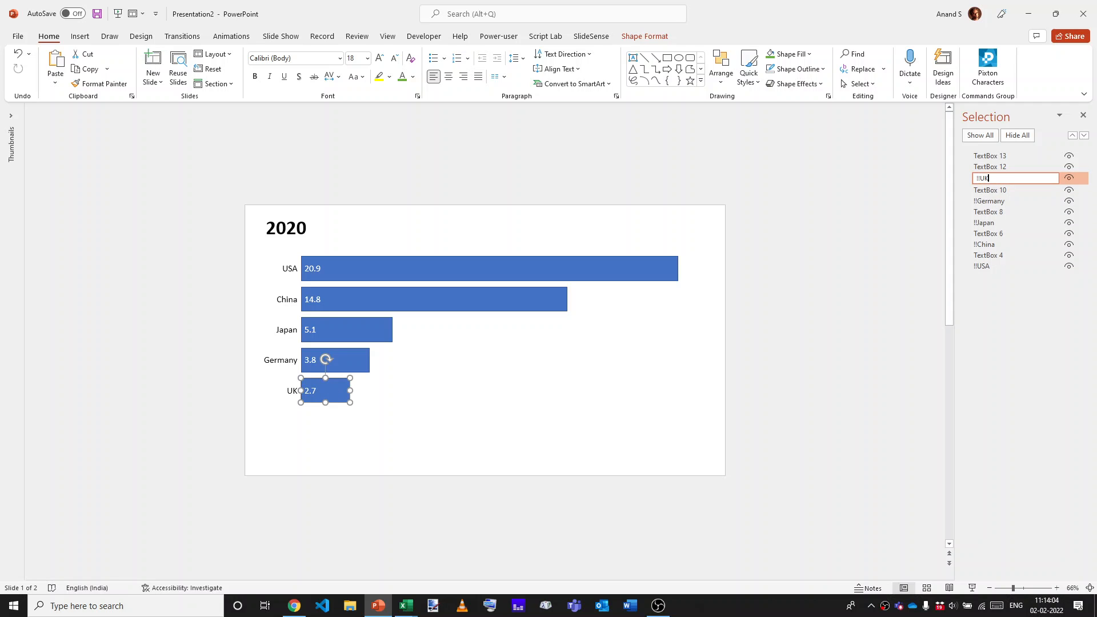
{"action": "key", "text": "Return"}
- Give the UK bar on the 2000 slide the matching object name !!UK
{"action": "left_click", "coordinate": [786, 296]}
{"action": "scroll", "coordinate": [785, 296], "scroll_direction": "down", "scroll_amount": 1}
{"action": "left_click", "coordinate": [325, 362]}
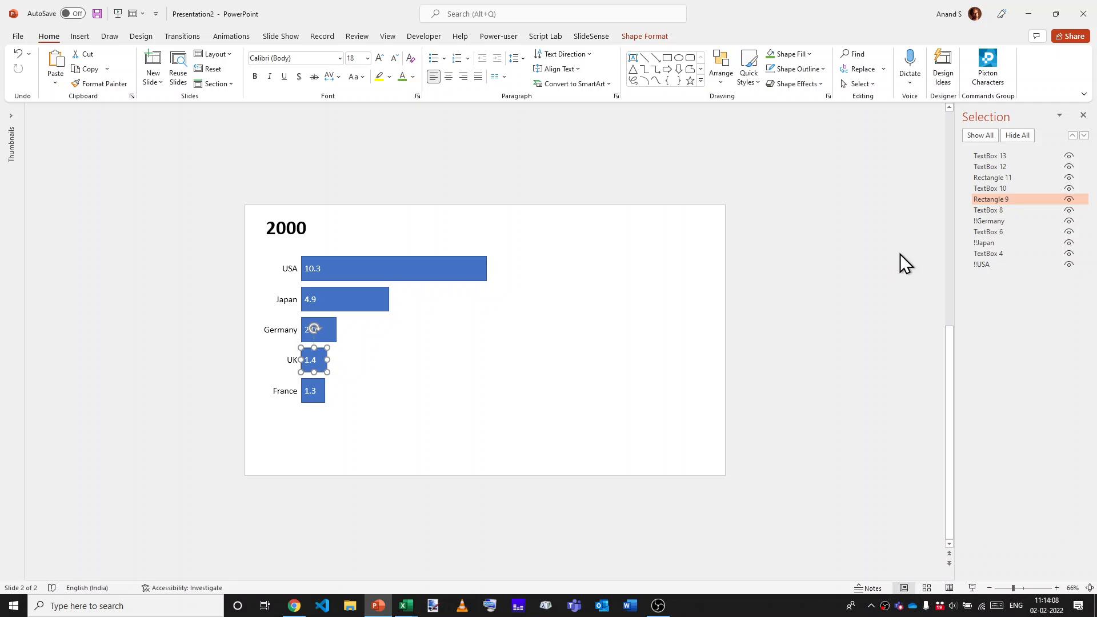
{"action": "double_click", "coordinate": [995, 199]}
{"action": "type", "text": "!"}
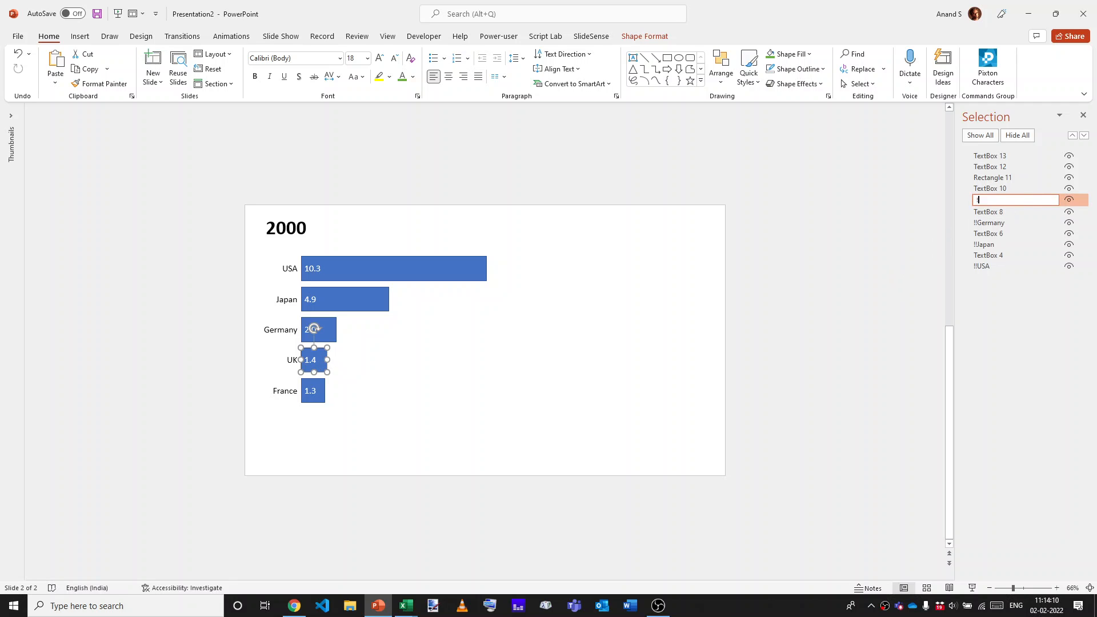
{"action": "key", "text": "Return"}
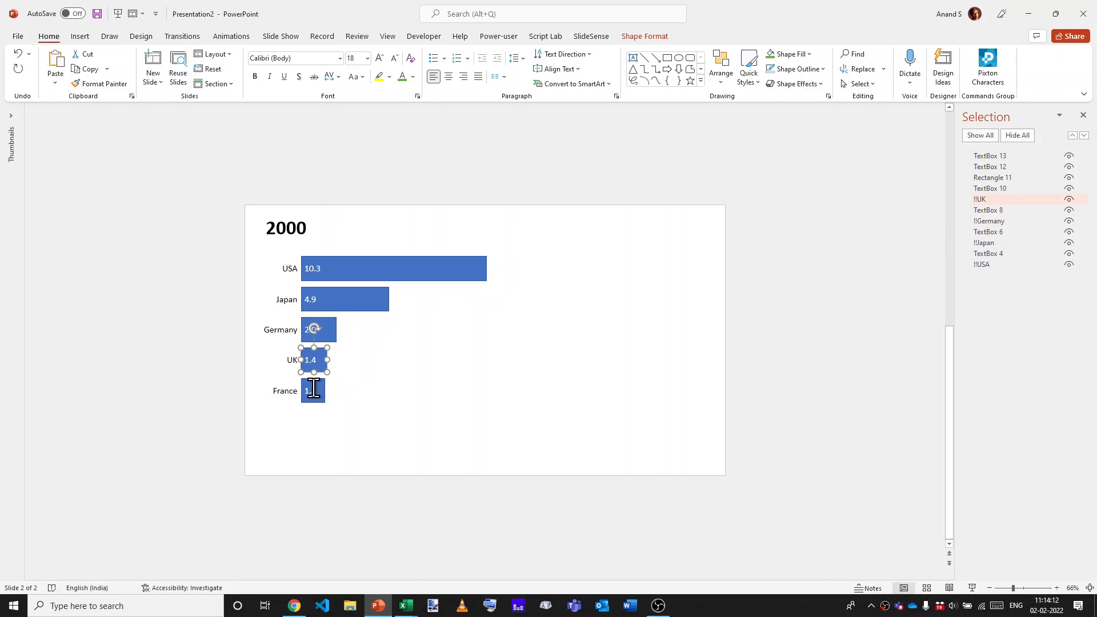
- Rename the France bar on the 2000 slide to !!France
{"action": "left_click", "coordinate": [314, 390]}
{"action": "double_click", "coordinate": [1005, 177]}
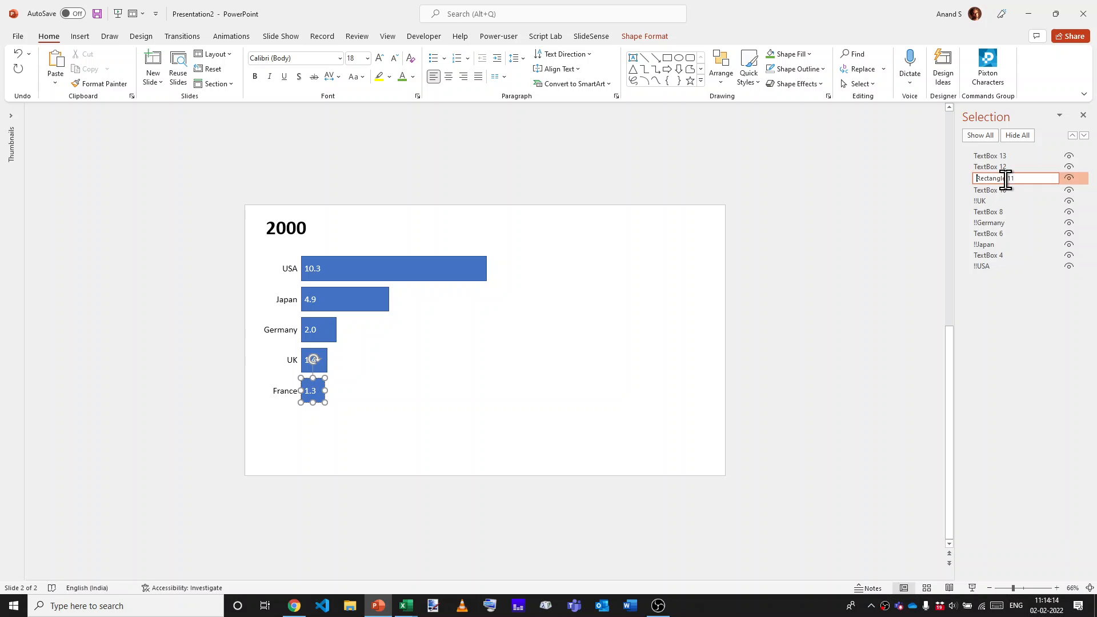
{"action": "type", "text": "!!France"}
{"action": "key", "text": "Return"}
- Play the slide show from the 2000 slide and go back and forth between 2000 and 2020 to preview all bars morphing
{"action": "left_click", "coordinate": [824, 261]}
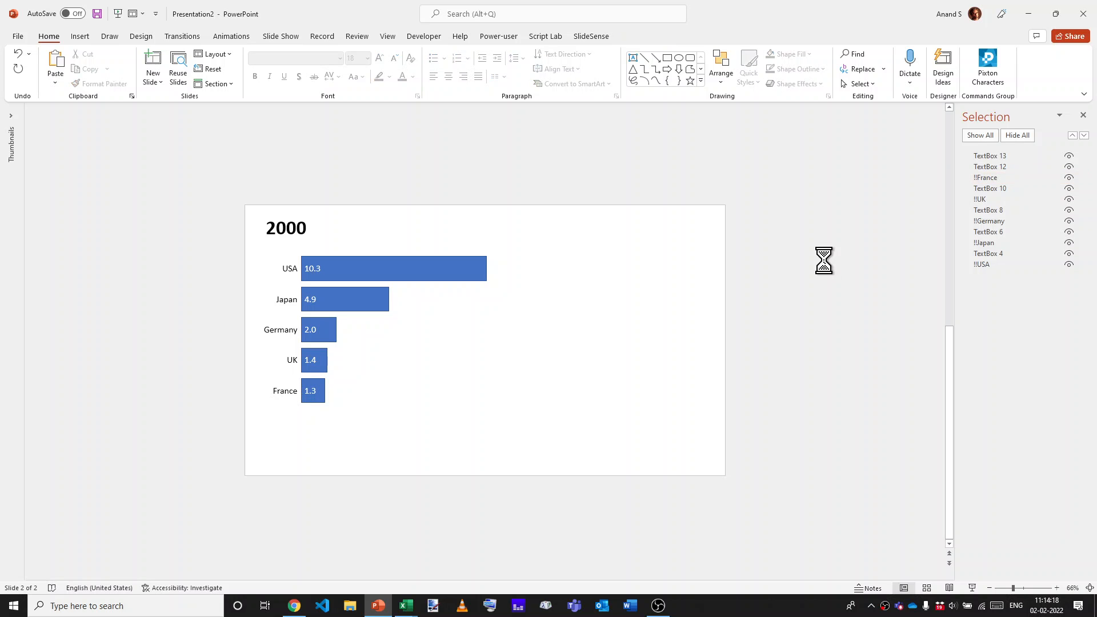
{"action": "key", "text": "shift+F5"}
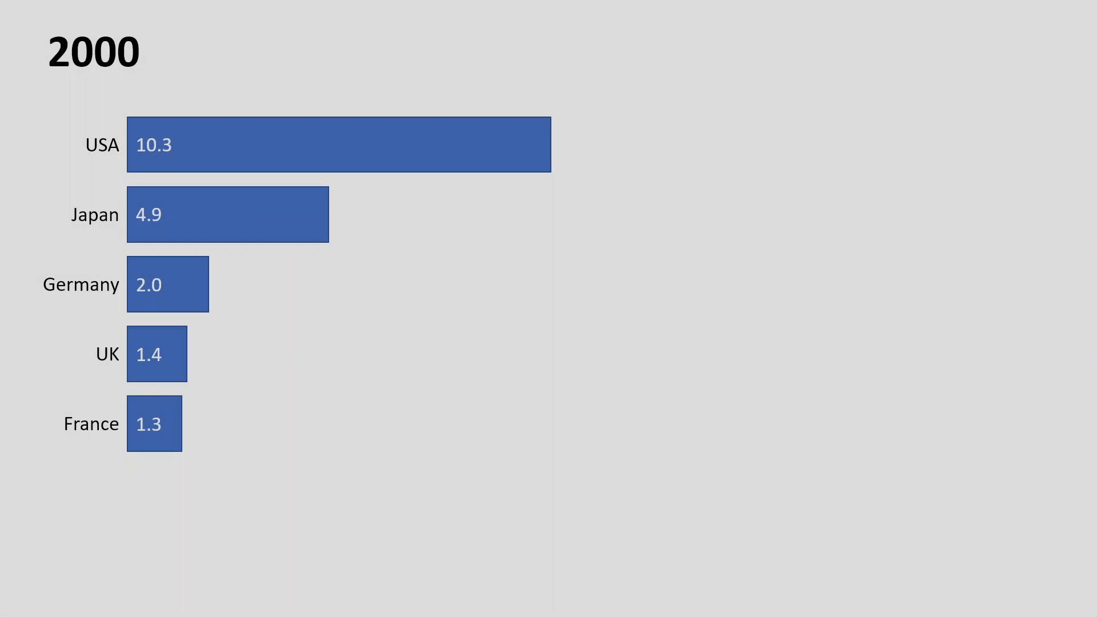
{"action": "key", "text": "Right"}
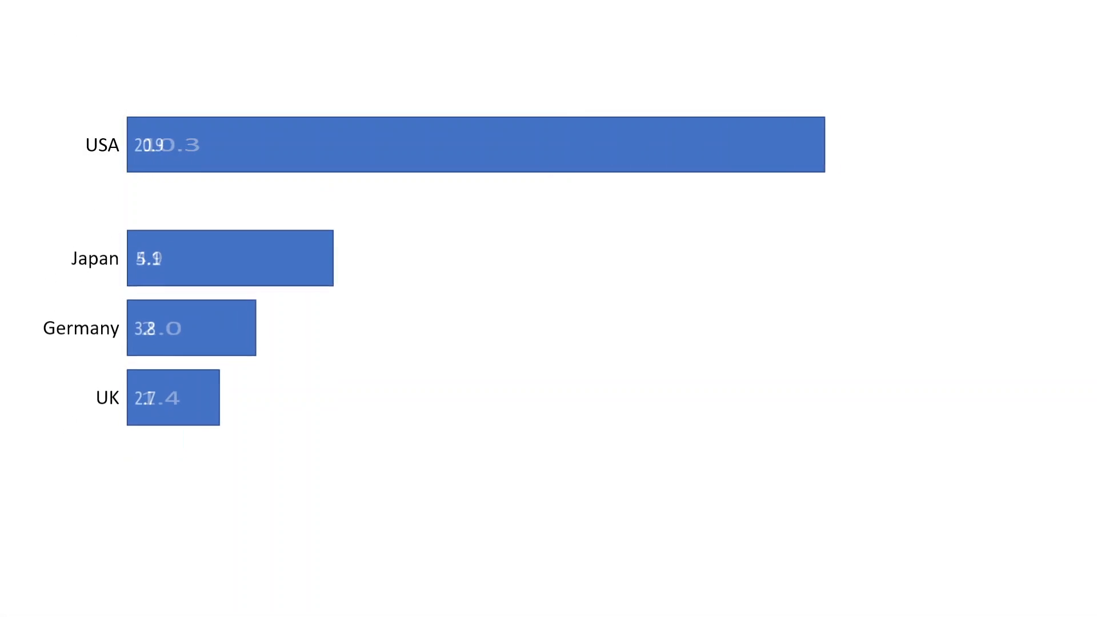
{"action": "key", "text": "Left"}
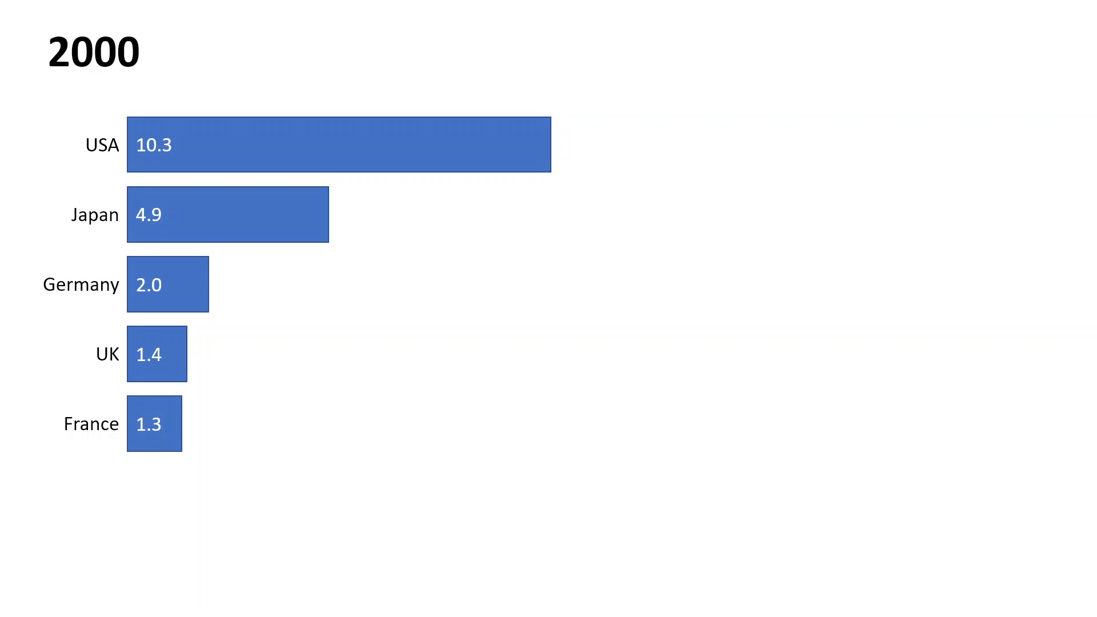
{"action": "key", "text": "Right"}
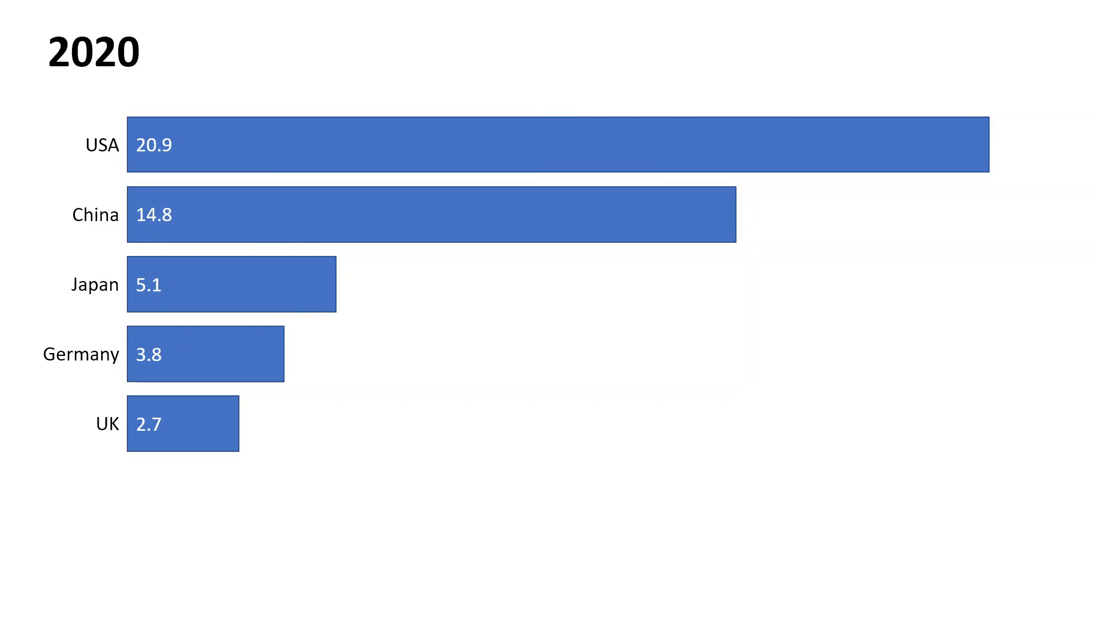
{"action": "key", "text": "Escape"}
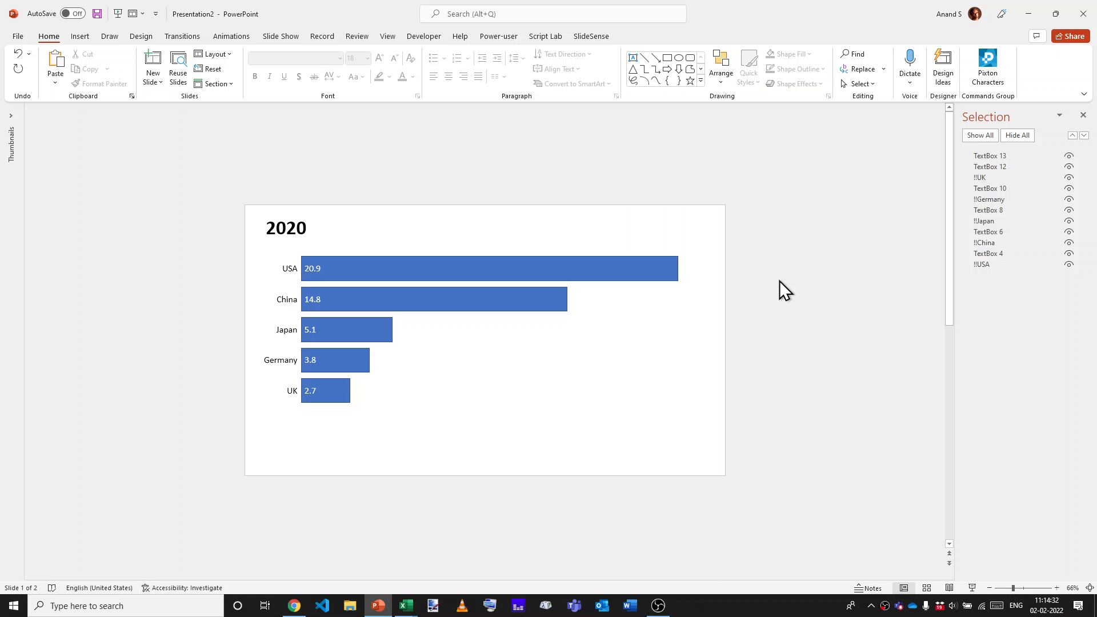
- Duplicate the 2020 slide in the Slide Sorter and open the copy in Normal view
{"action": "key", "text": "alt+v"}
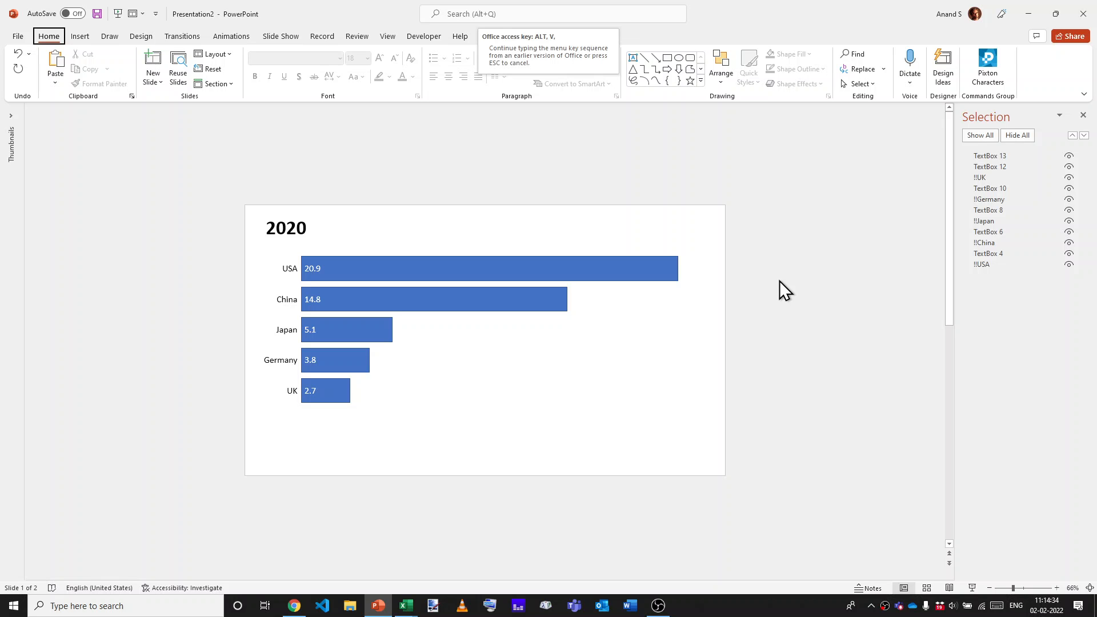
{"action": "key", "text": "d"}
{"action": "key", "text": "ctrl+d"}
{"action": "key", "text": "alt+v"}
{"action": "key", "text": "n"}
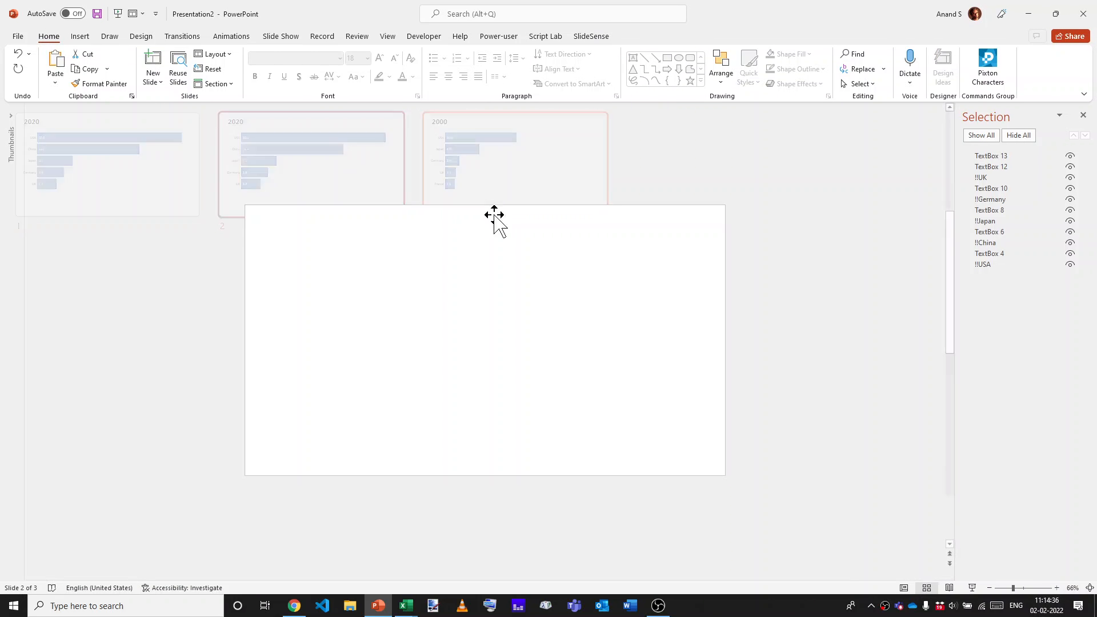
- Change the year in the duplicated slide's title to 2015
{"action": "left_click", "coordinate": [298, 228]}
{"action": "key", "text": "Left"}
{"action": "key", "text": "shift+End"}
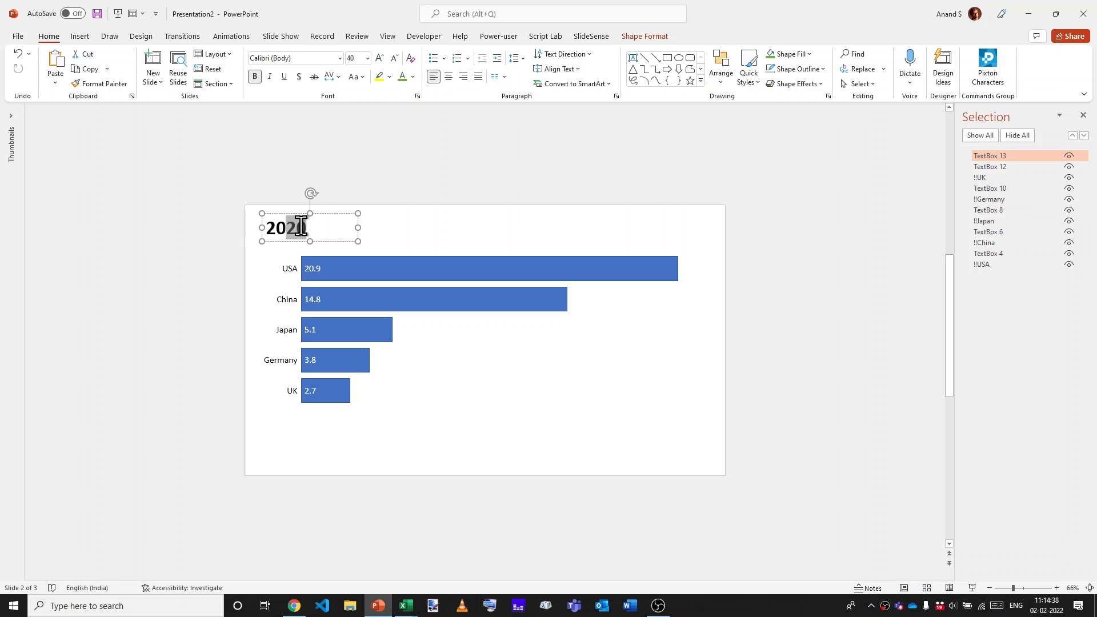
{"action": "type", "text": "15"}
- Arrange the presentation window side by side with the Excel workbook containing the scaled GDP values
{"action": "key", "text": "super+Right"}
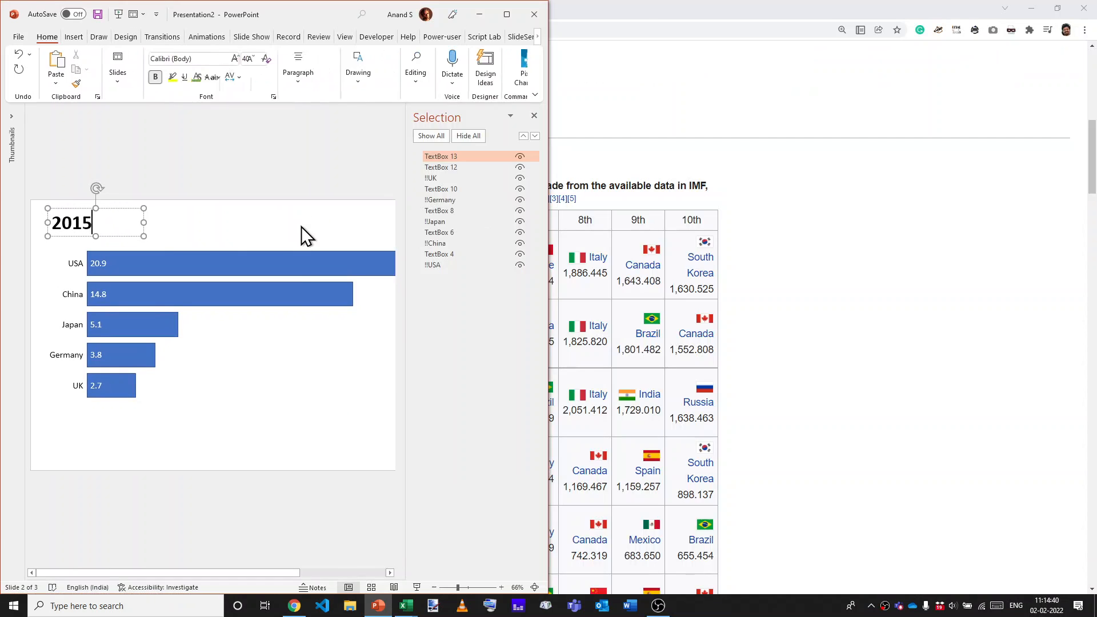
{"action": "key", "text": "alt+Tab"}
{"action": "key", "text": "alt+Tab"}
{"action": "key", "text": "alt+Tab"}
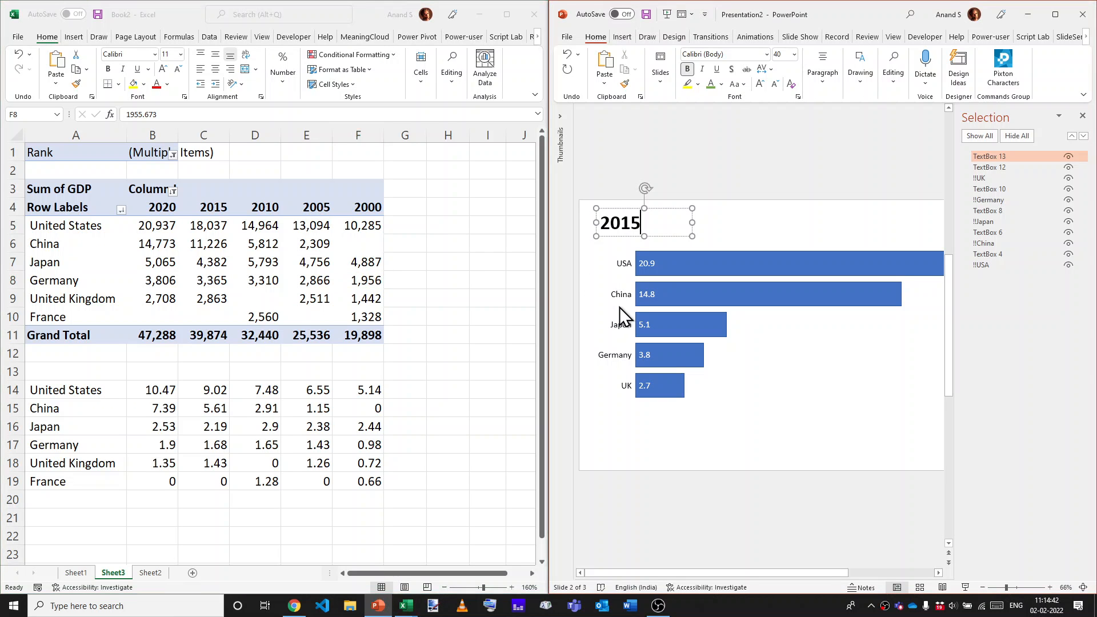
- Set the 2015 slide's bar labels to 18.0 for USA, 11.2 for China, 4.4 for Japan, 3.4 for Germany and 2.9 for UK
{"action": "left_click", "coordinate": [748, 499]}
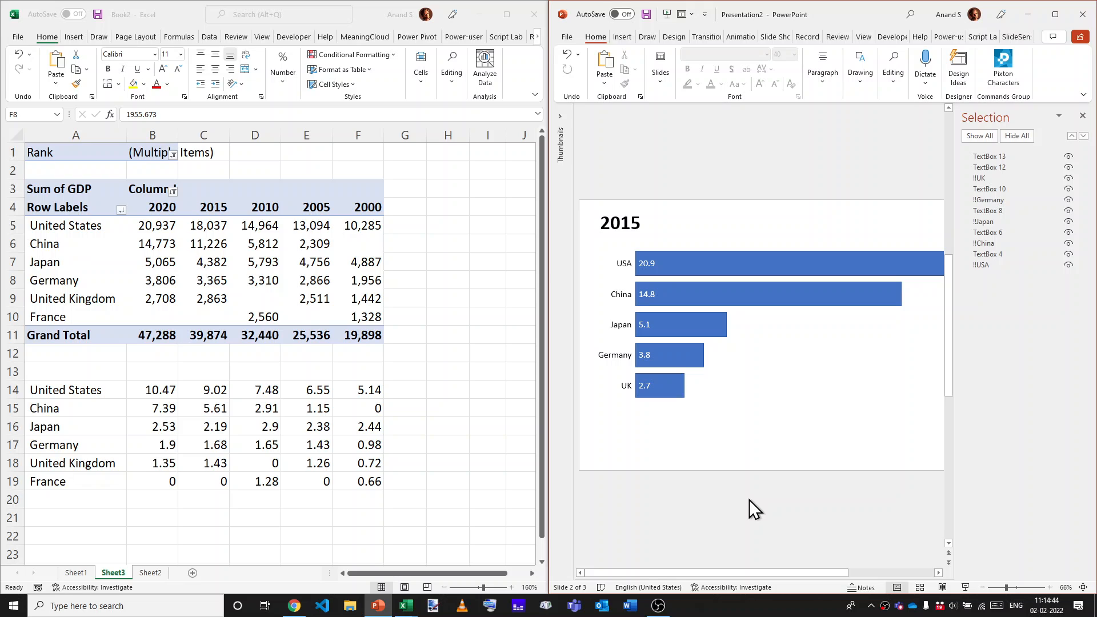
{"action": "left_click", "coordinate": [671, 263]}
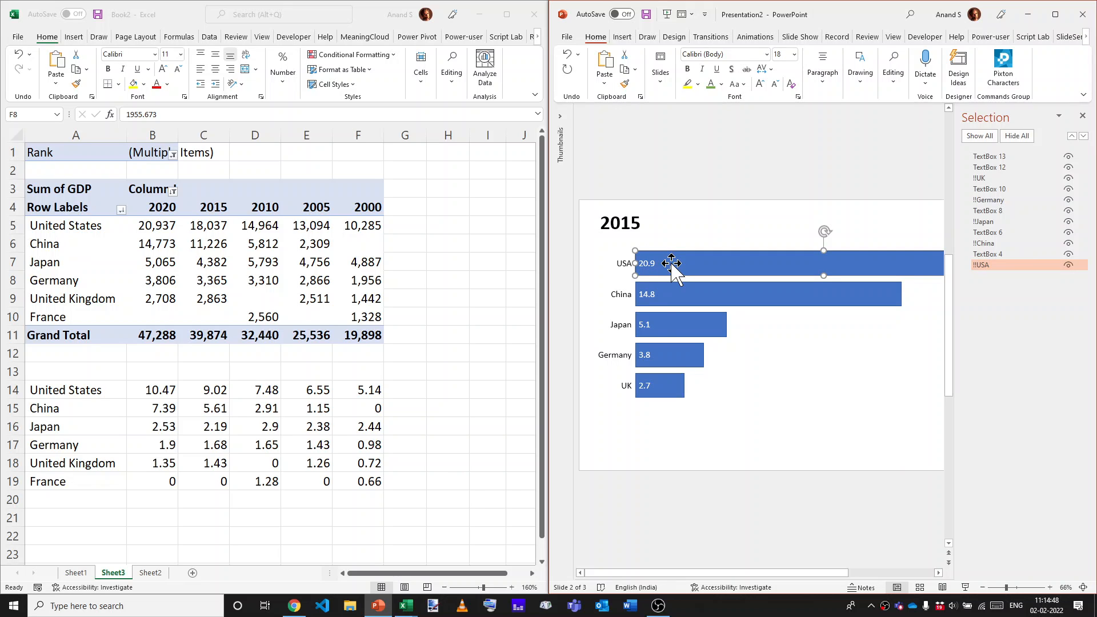
{"action": "double_click", "coordinate": [681, 266]}
{"action": "type", "text": "18"}
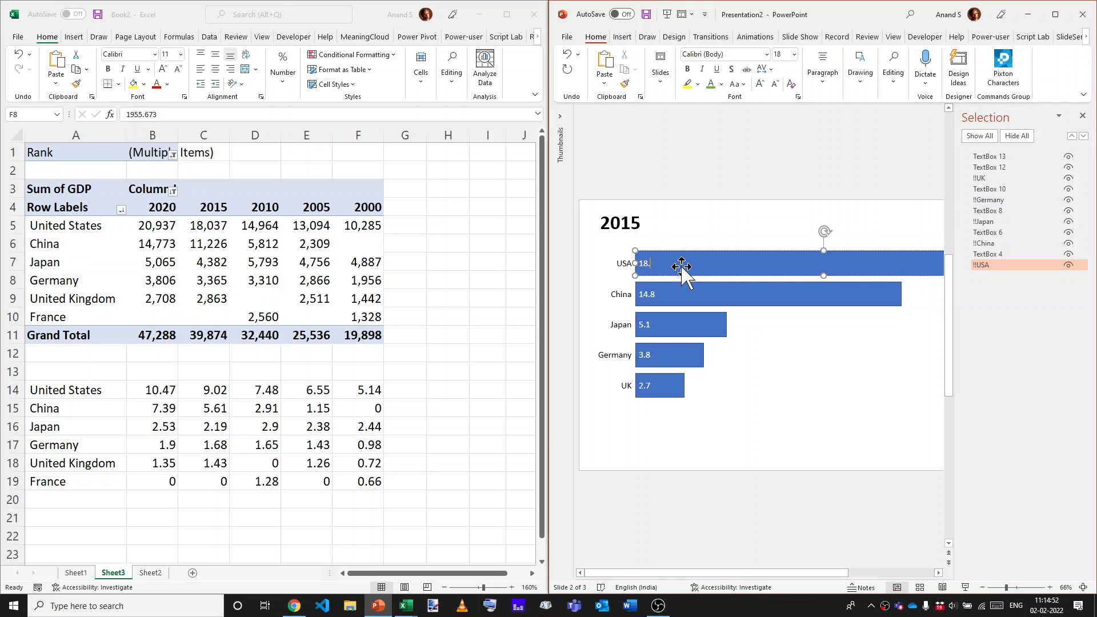
{"action": "double_click", "coordinate": [672, 292]}
{"action": "type", "text": "1"}
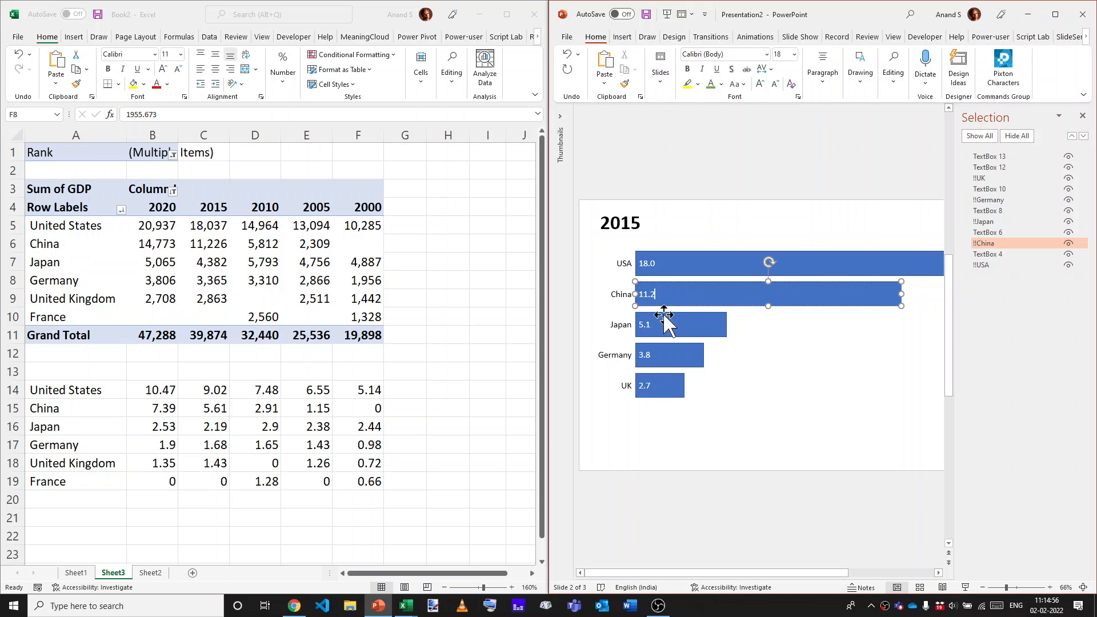
{"action": "double_click", "coordinate": [655, 331]}
{"action": "type", "text": "4.4"}
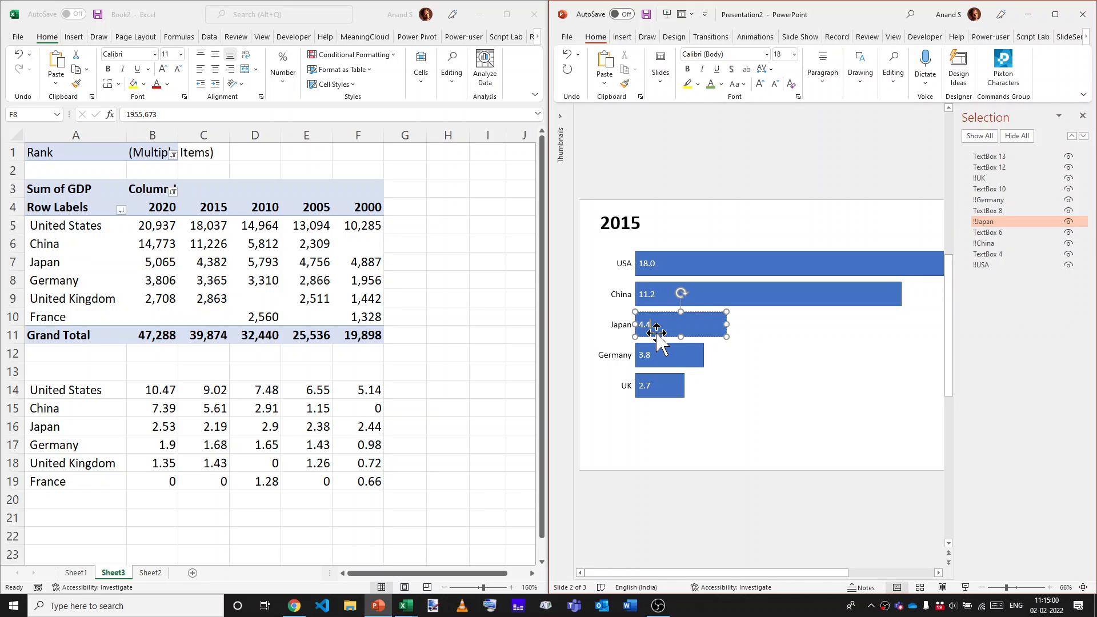
{"action": "double_click", "coordinate": [653, 350]}
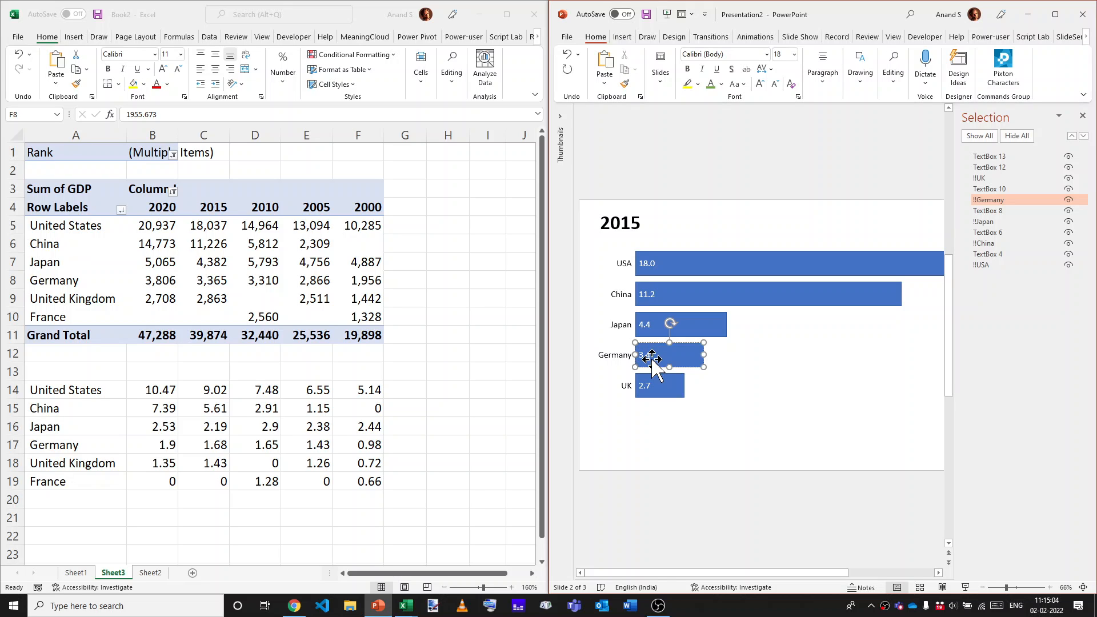
{"action": "double_click", "coordinate": [652, 384]}
{"action": "type", "text": "2.9"}
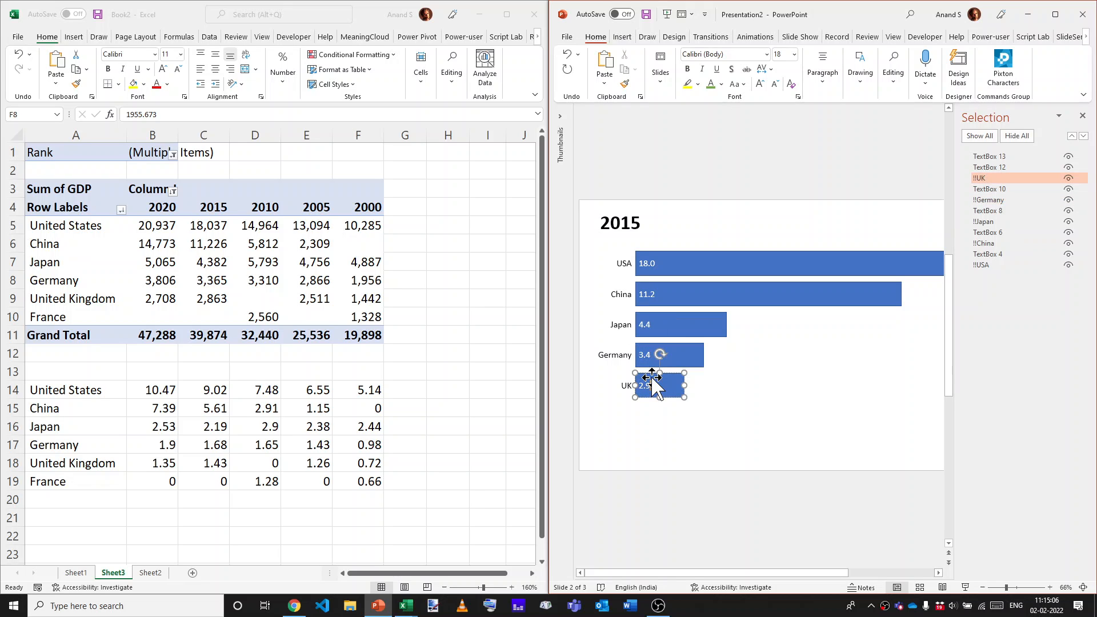
{"action": "left_click", "coordinate": [746, 423]}
- Select the USA bar on the 2015 slide and maximize both the Excel workbook and the PowerPoint presentation windows
{"action": "key", "text": "alt+Tab"}
{"action": "key", "text": "alt+Tab"}
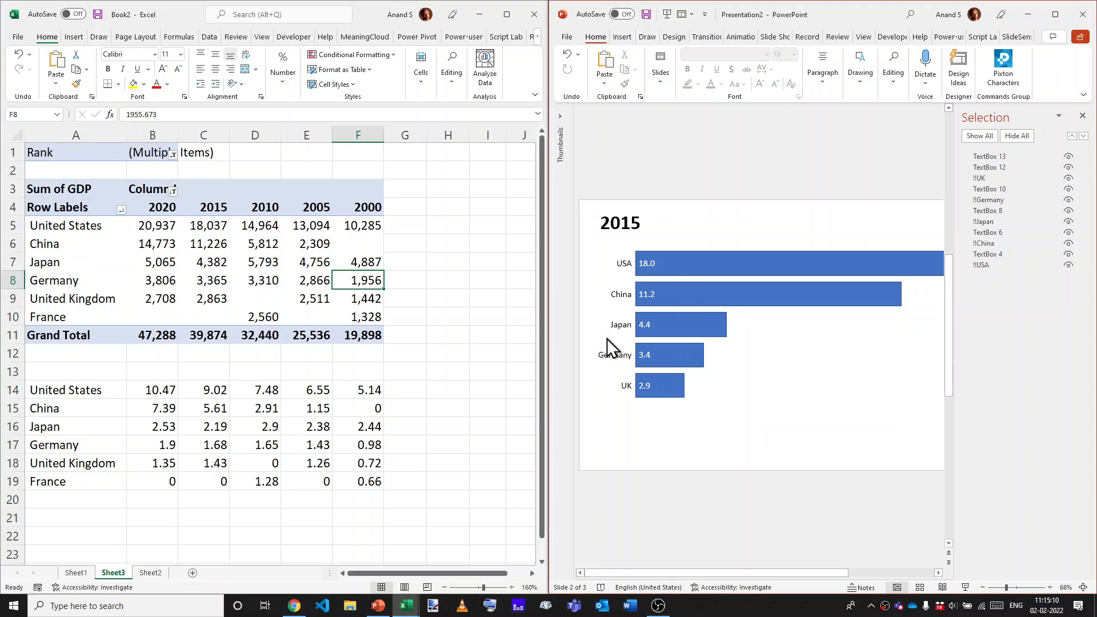
{"action": "key", "text": "alt+Tab"}
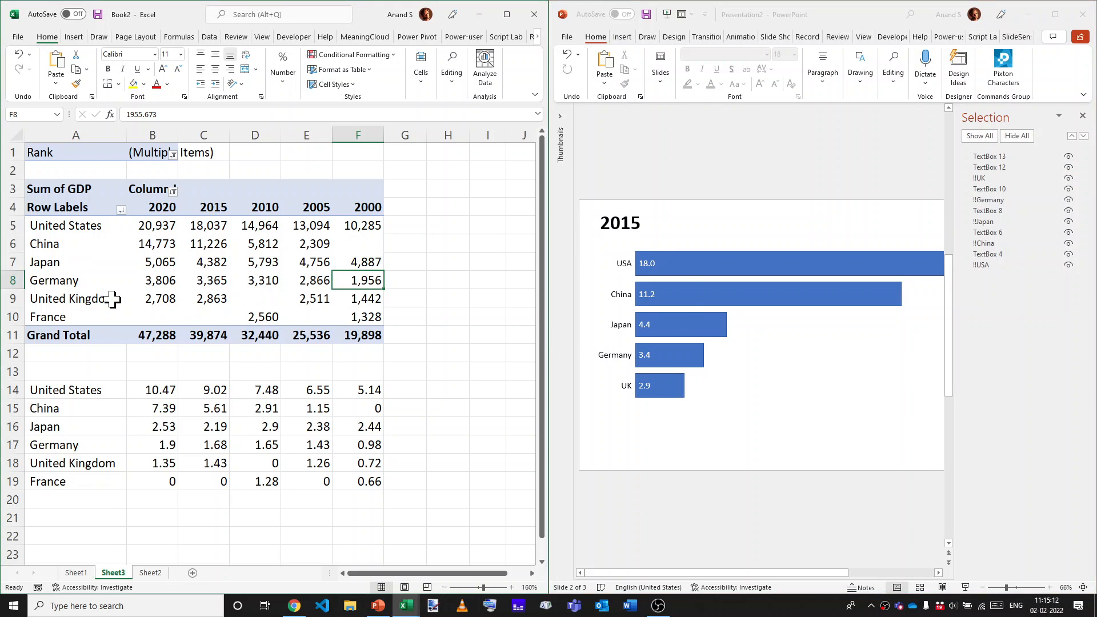
{"action": "key", "text": "alt+Tab"}
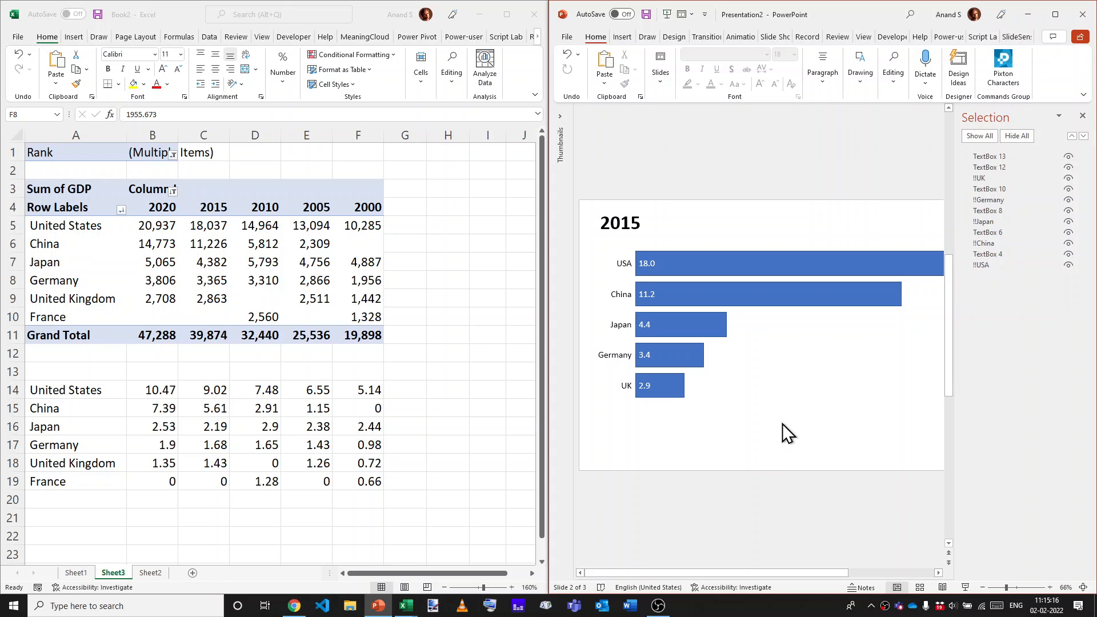
{"action": "left_click", "coordinate": [737, 269]}
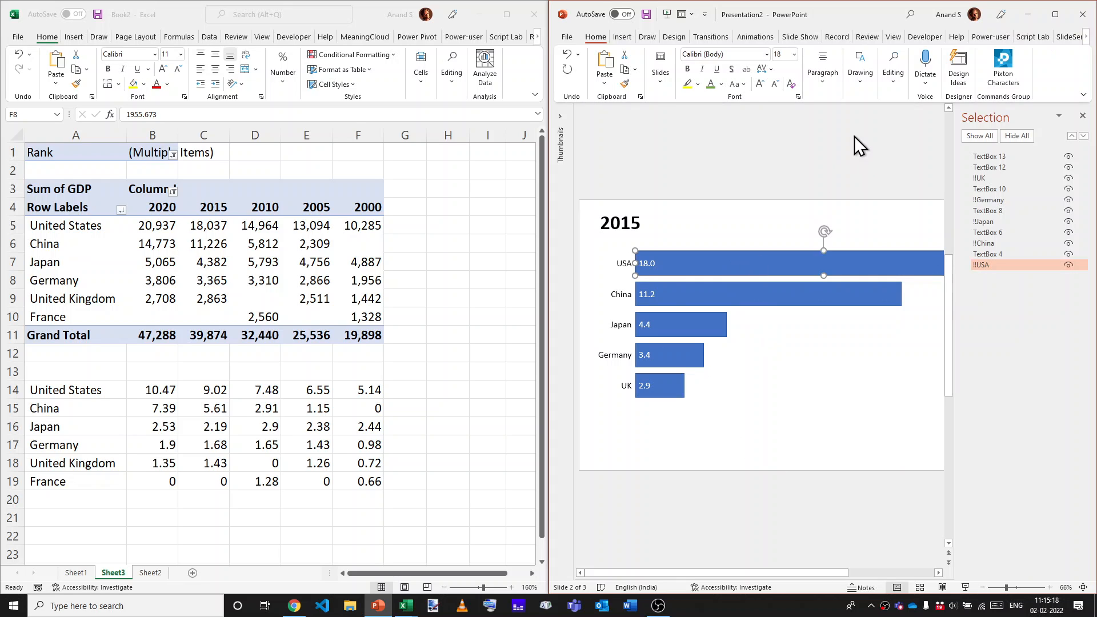
{"action": "key", "text": "alt+Tab"}
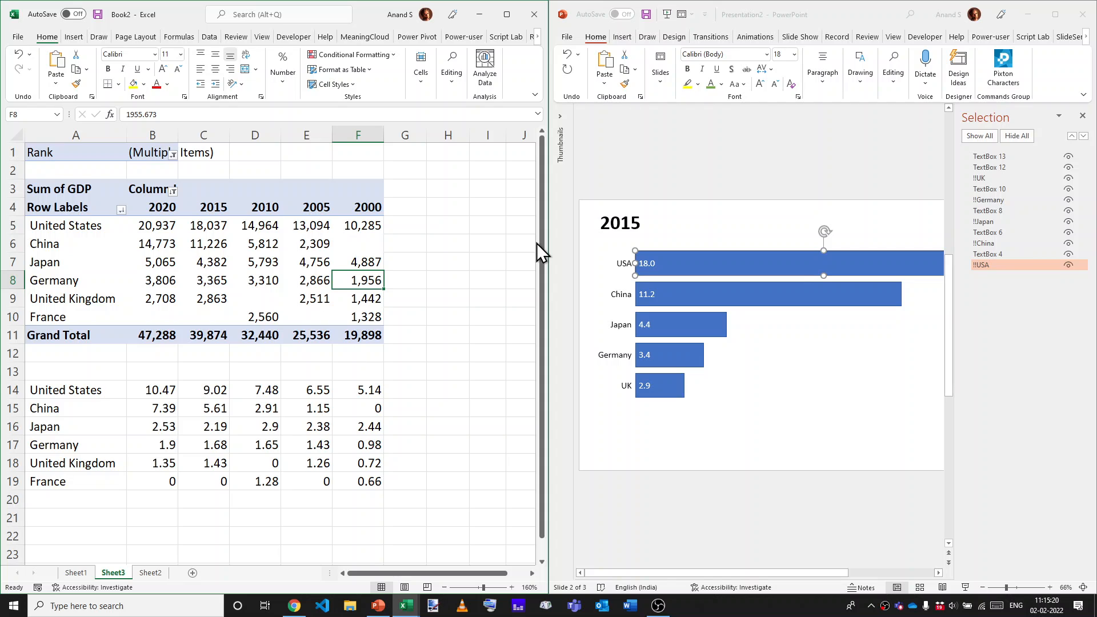
{"action": "key", "text": "super+Up"}
{"action": "key", "text": "alt+Tab"}
{"action": "key", "text": "alt+Tab"}
{"action": "left_click", "coordinate": [399, 327]}
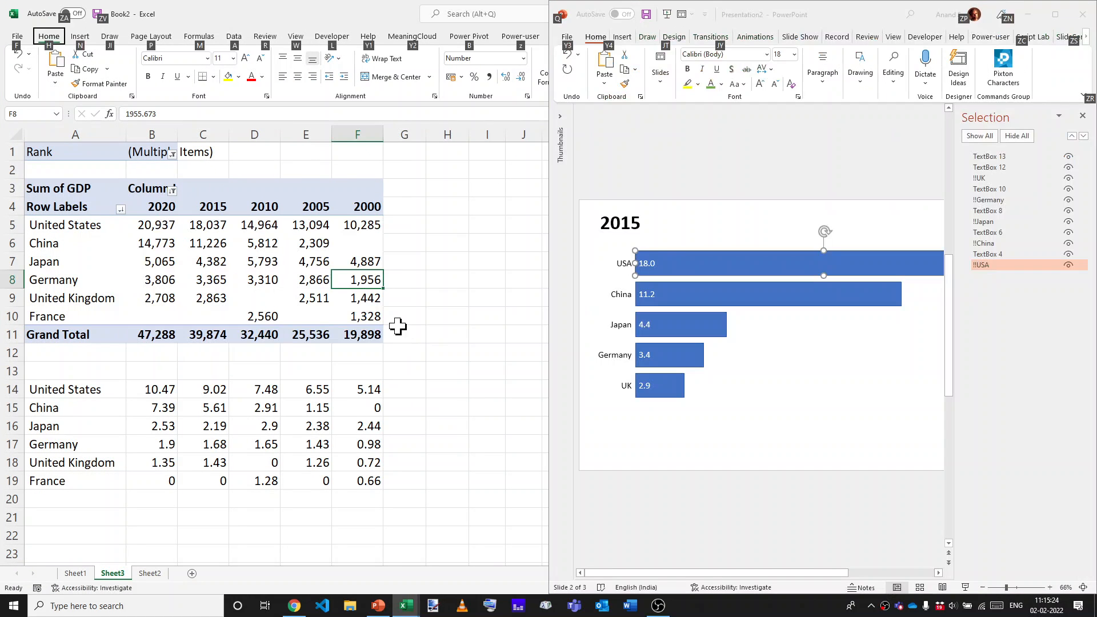
{"action": "key", "text": "super+Up"}
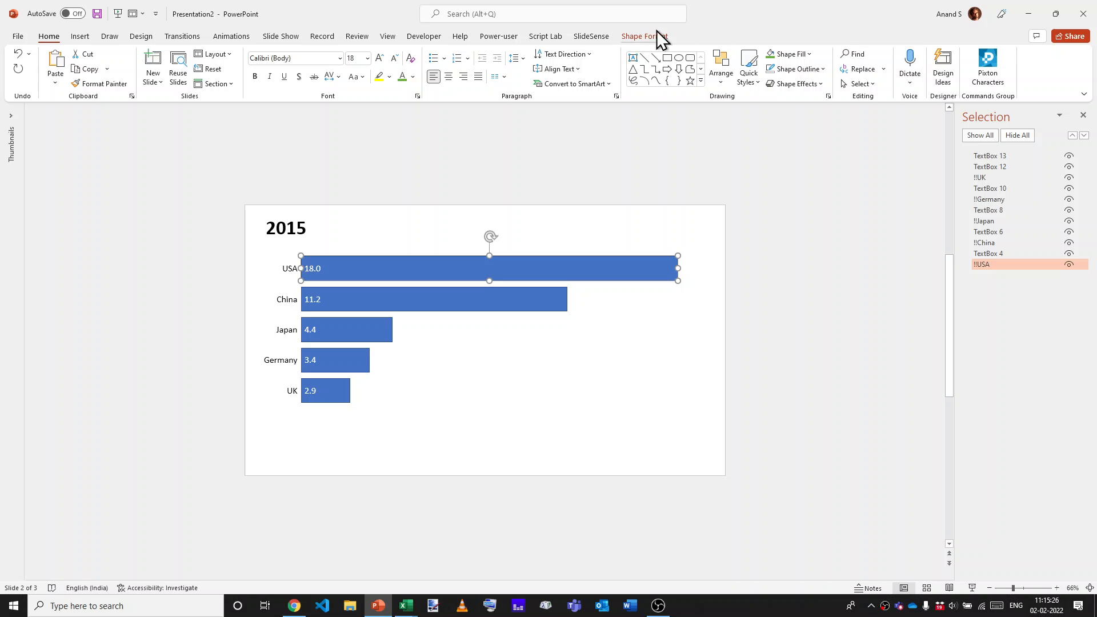
- Set the width of the USA bar on the 2015 slide to 9.02"
{"action": "left_click", "coordinate": [651, 34]}
{"action": "left_click", "coordinate": [912, 75]}
{"action": "type", "text": "9."}
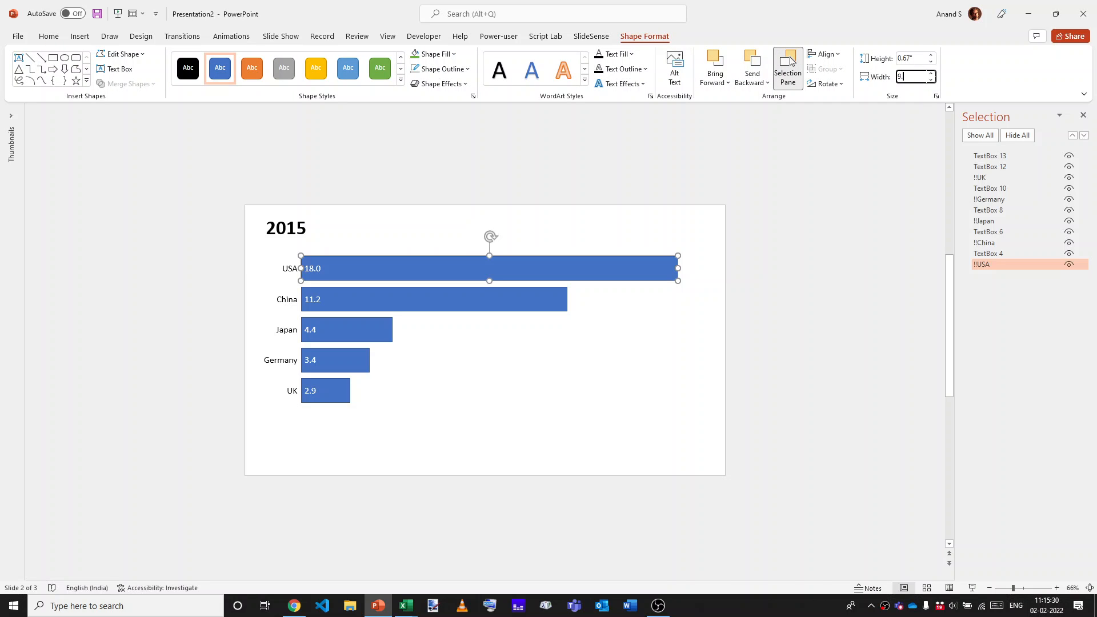
{"action": "type", "text": "02"}
{"action": "key", "text": "Return"}
- Look up China's scaled 2015 value in the Excel workbook and set the China bar's width to 5.61" in PowerPoint
{"action": "key", "text": "alt+Tab"}
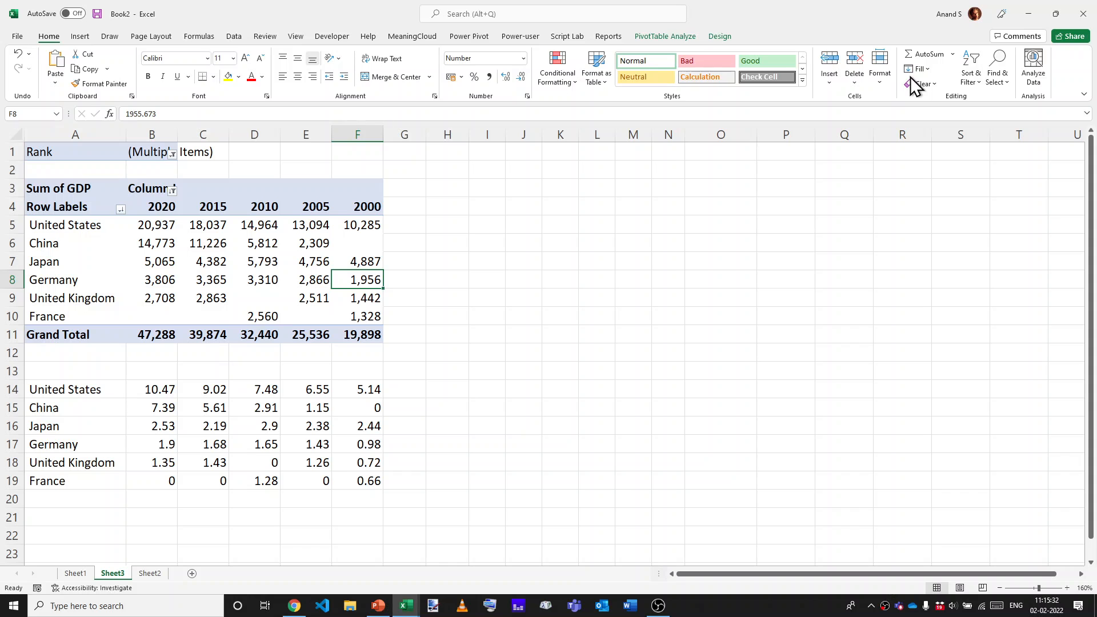
{"action": "left_click", "coordinate": [196, 387]}
{"action": "key", "text": "Down"}
{"action": "key", "text": "alt+Tab"}
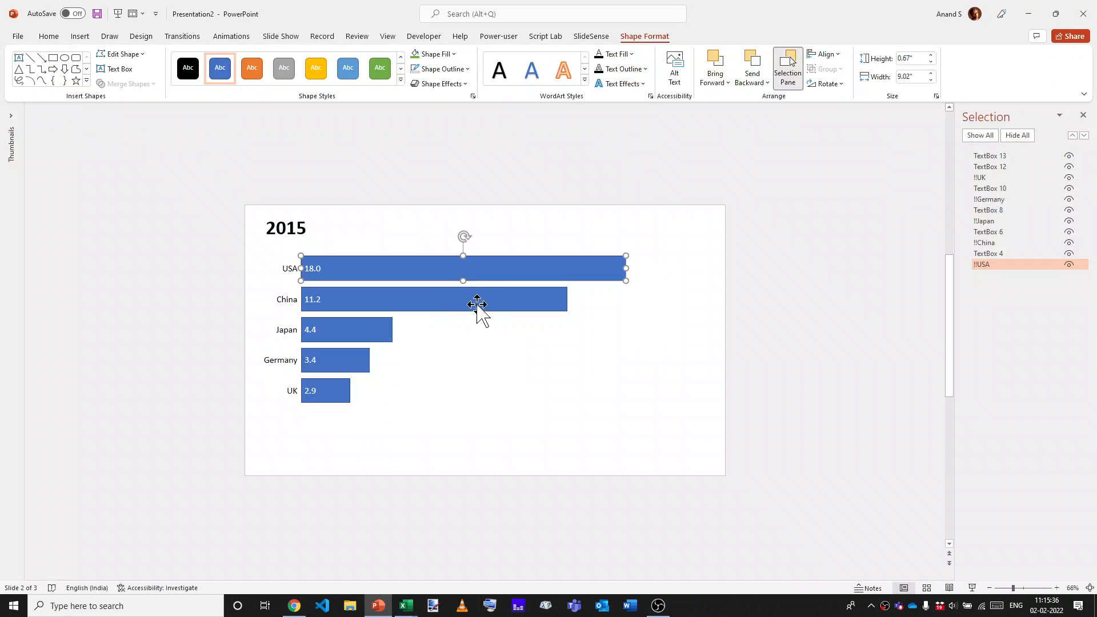
{"action": "left_click", "coordinate": [490, 290]}
{"action": "left_click", "coordinate": [912, 77]}
{"action": "type", "text": "5.61"}
{"action": "key", "text": "Return"}
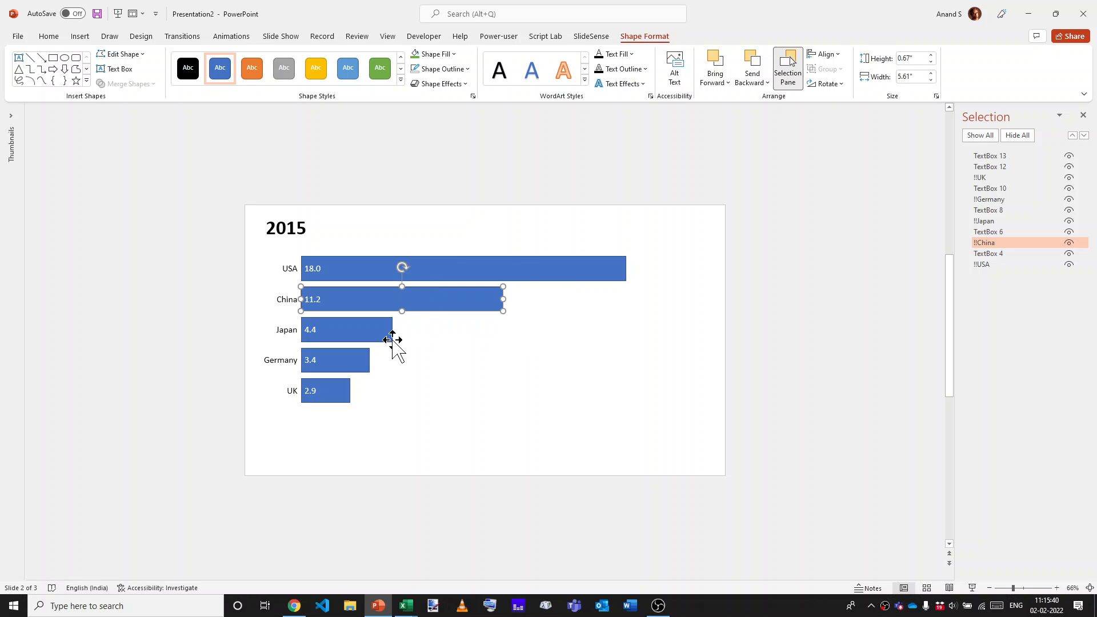
- Set the width of the Japan bar on the 2015 slide to 2.19"
{"action": "left_click", "coordinate": [383, 337]}
{"action": "left_click", "coordinate": [912, 76]}
{"action": "type", "text": "2.19"}
{"action": "key", "text": "Return"}
- Look up Germany's scaled 2015 value in the Excel workbook and set the Germany bar's width to 1.68" in PowerPoint
{"action": "left_click", "coordinate": [406, 605]}
{"action": "key", "text": "Down"}
{"action": "key", "text": "Down"}
{"action": "key", "text": "alt+Tab"}
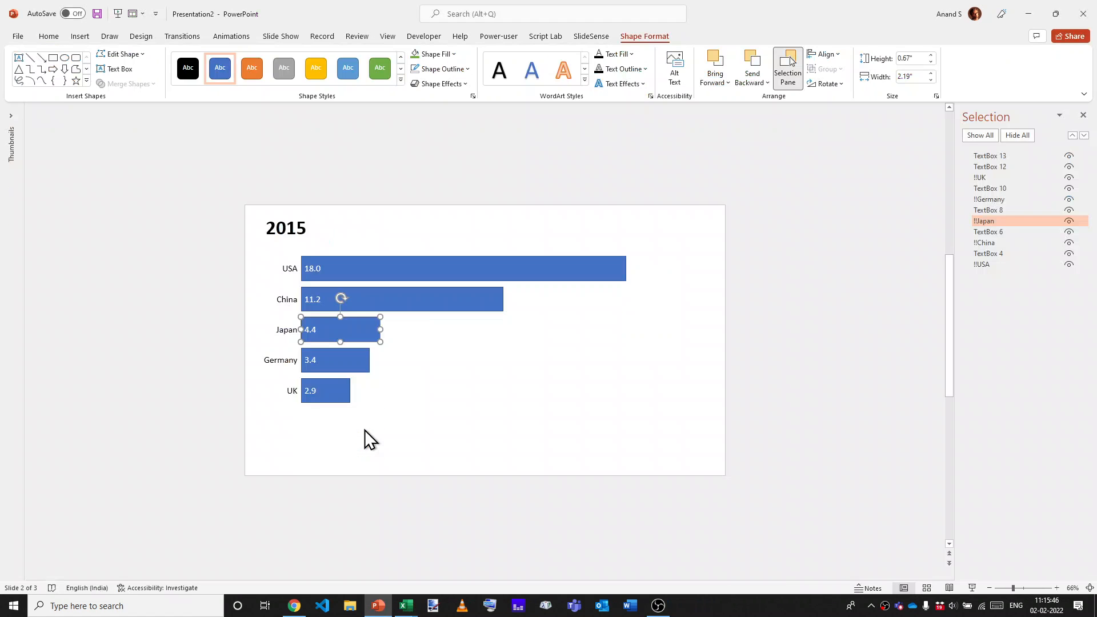
{"action": "left_click", "coordinate": [339, 367]}
{"action": "left_click", "coordinate": [913, 76]}
{"action": "type", "text": "1."}
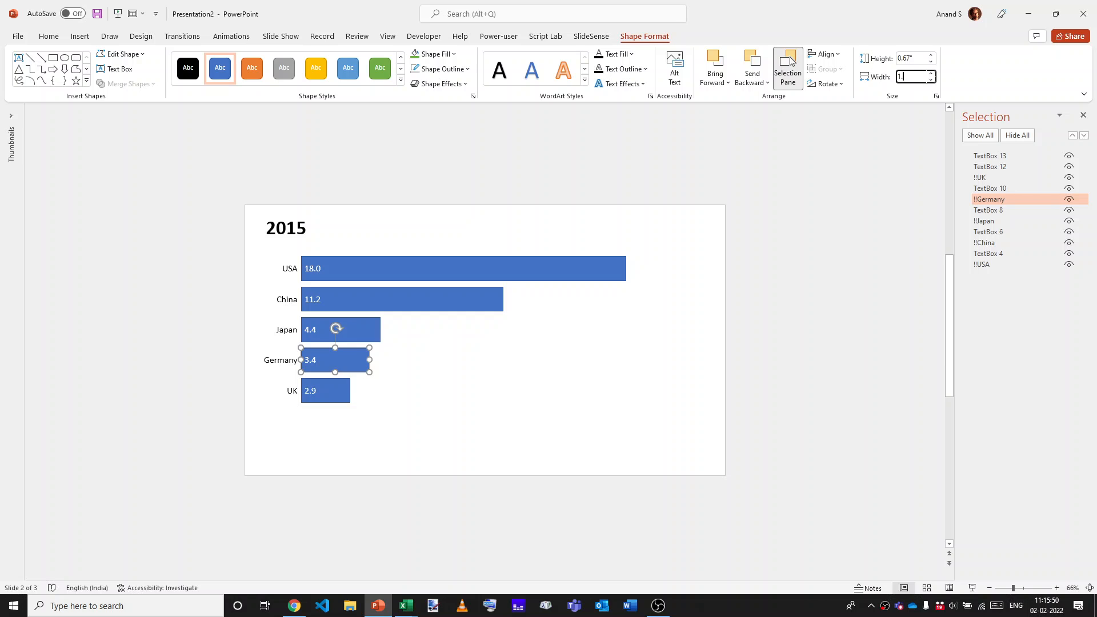
{"action": "type", "text": "35"}
{"action": "key", "text": "Return"}
- Set the width of the UK bar on the 2015 slide to 1.43"
{"action": "left_click", "coordinate": [349, 393]}
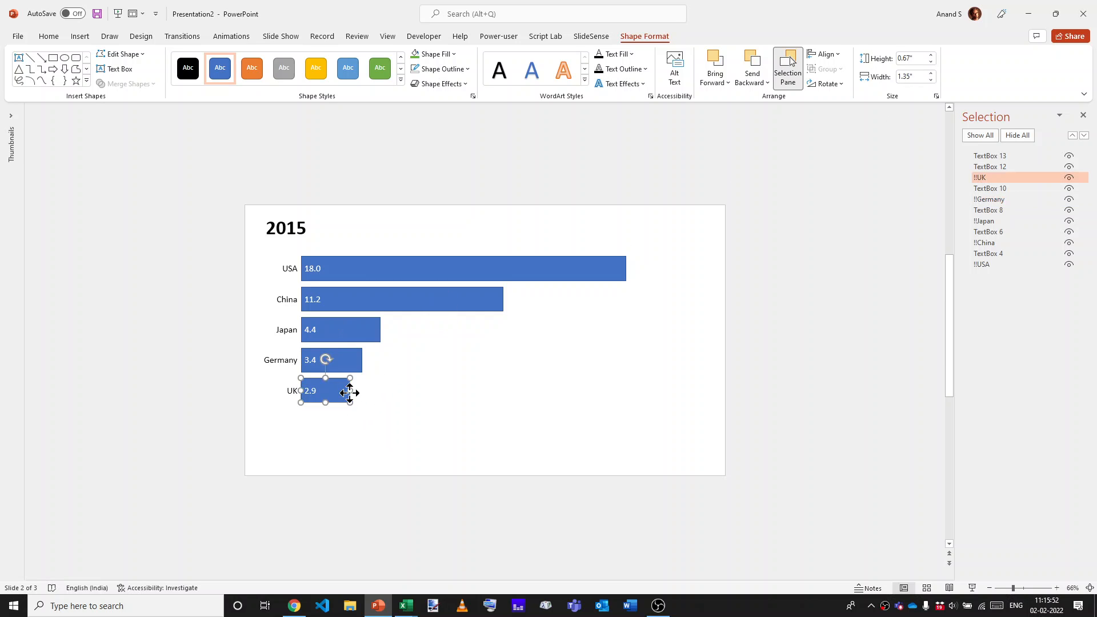
{"action": "left_click", "coordinate": [917, 77]}
{"action": "type", "text": "1.43"}
{"action": "key", "text": "Return"}
- Play the slide show from the 2020 slide to the 2015 slide to preview the change between them, then exit
{"action": "left_click", "coordinate": [776, 194]}
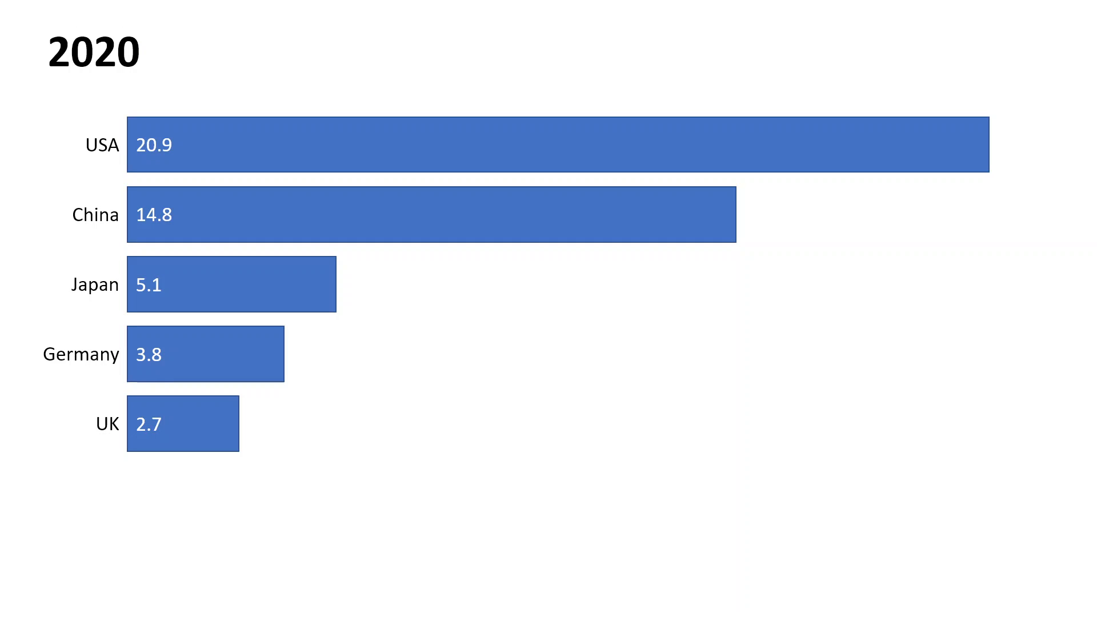
{"action": "key", "text": "Right"}
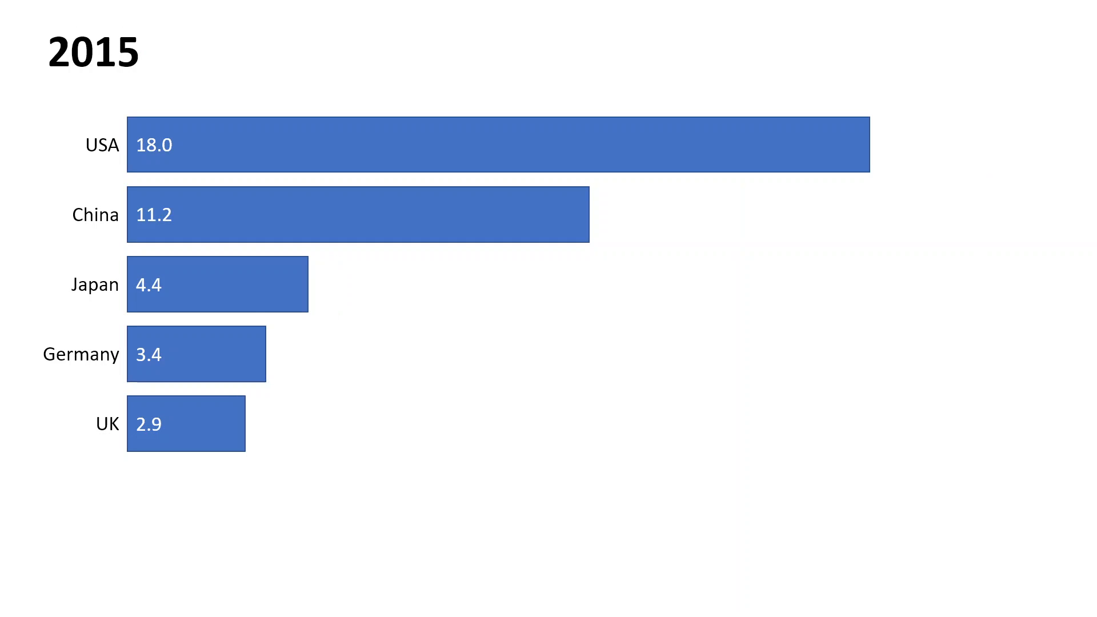
{"action": "key", "text": "Escape"}
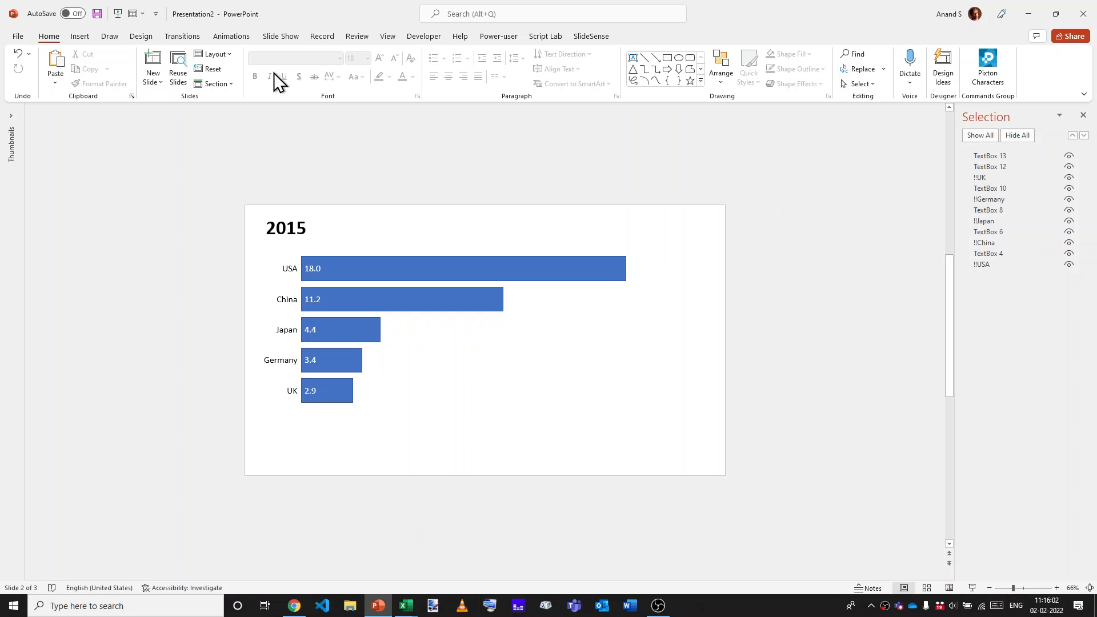
- Apply the Morph transition to the 2015 slide and preview the show from 2020 through 2015 to 2000
{"action": "left_click", "coordinate": [184, 38]}
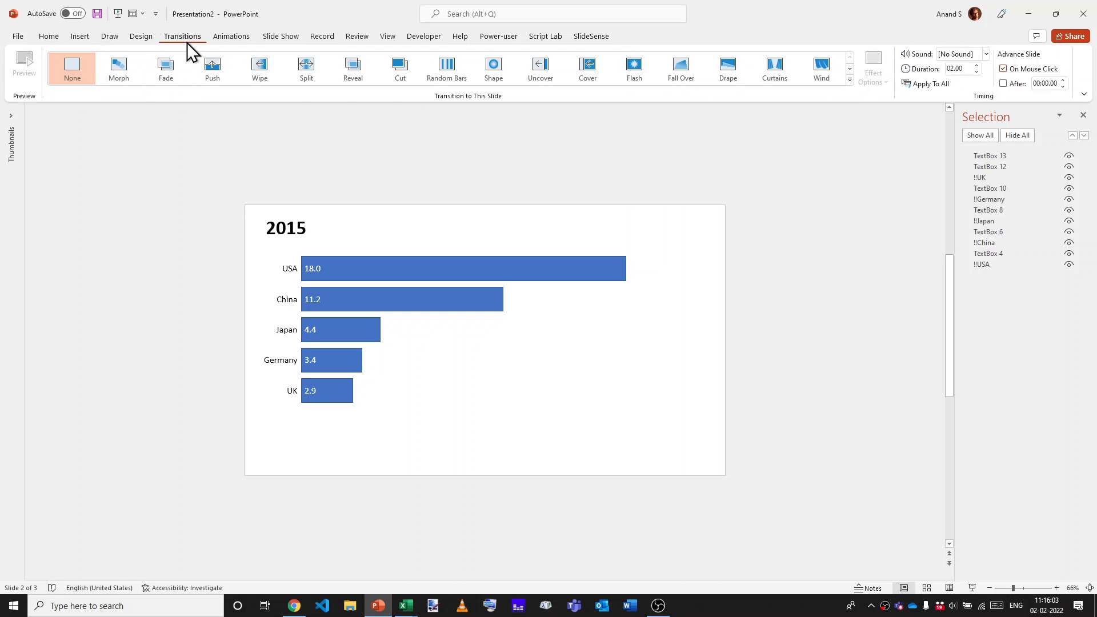
{"action": "left_click", "coordinate": [118, 73]}
{"action": "key", "text": "shift+F5"}
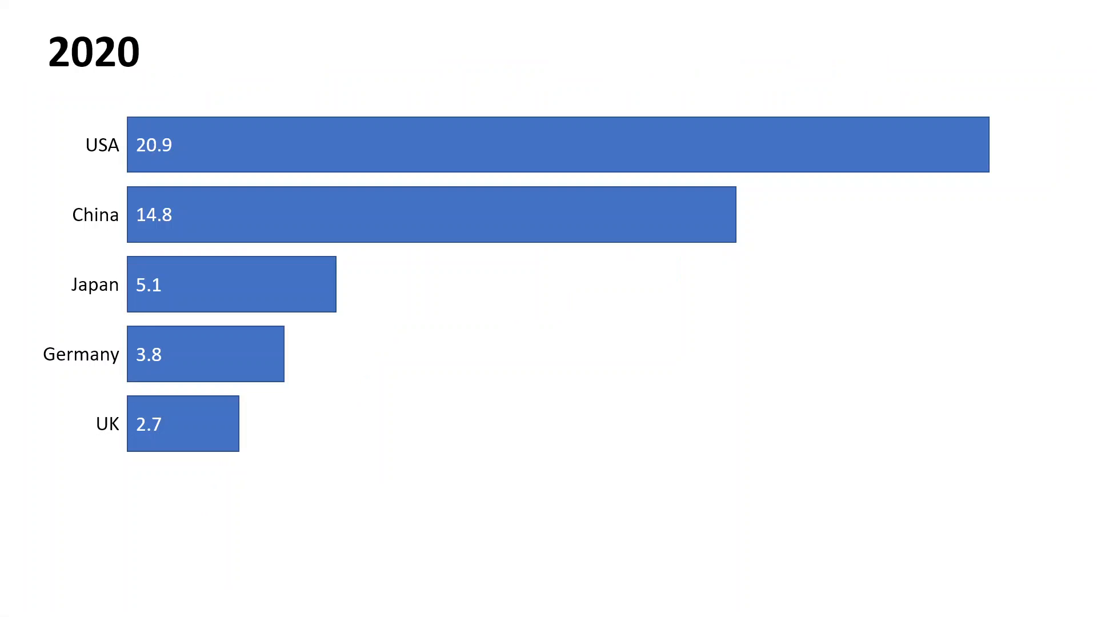
{"action": "key", "text": "Right"}
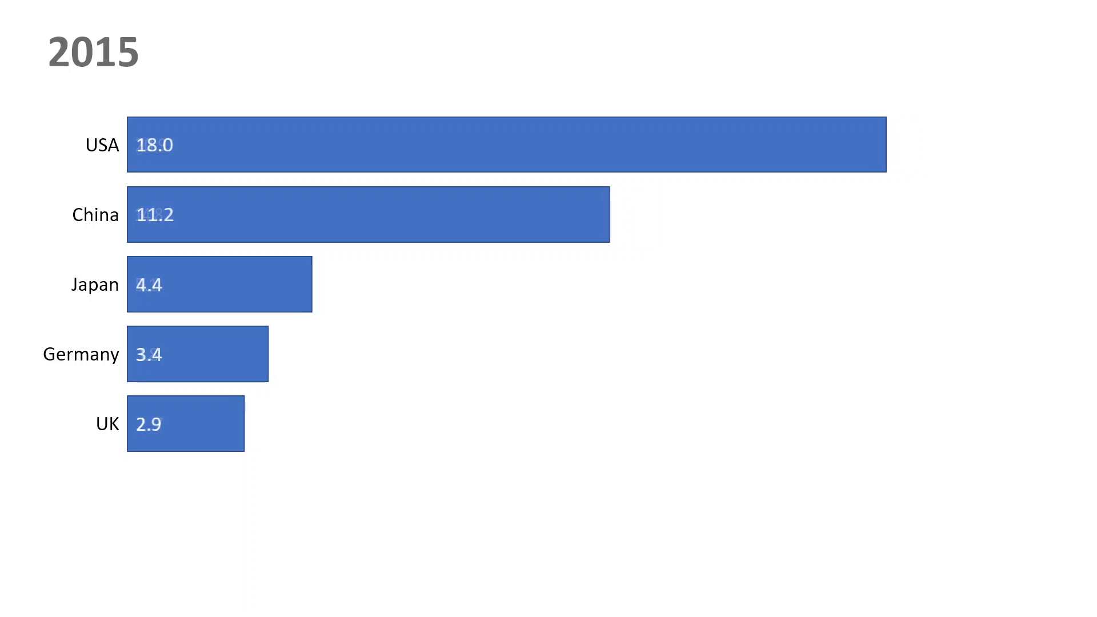
{"action": "key", "text": "Right"}
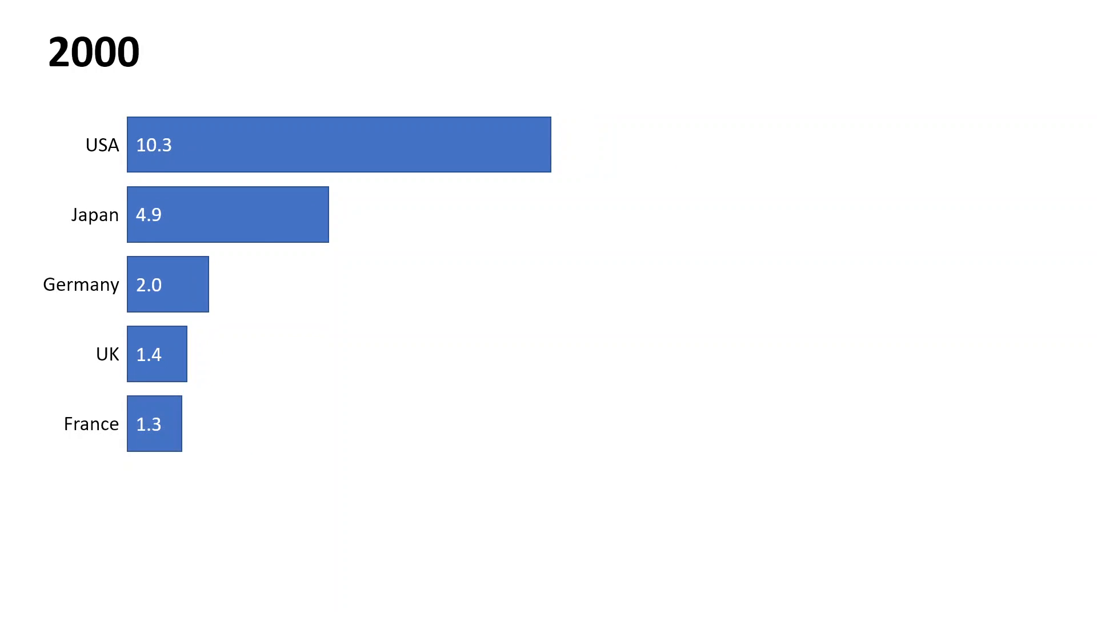
{"action": "key", "text": "Escape"}
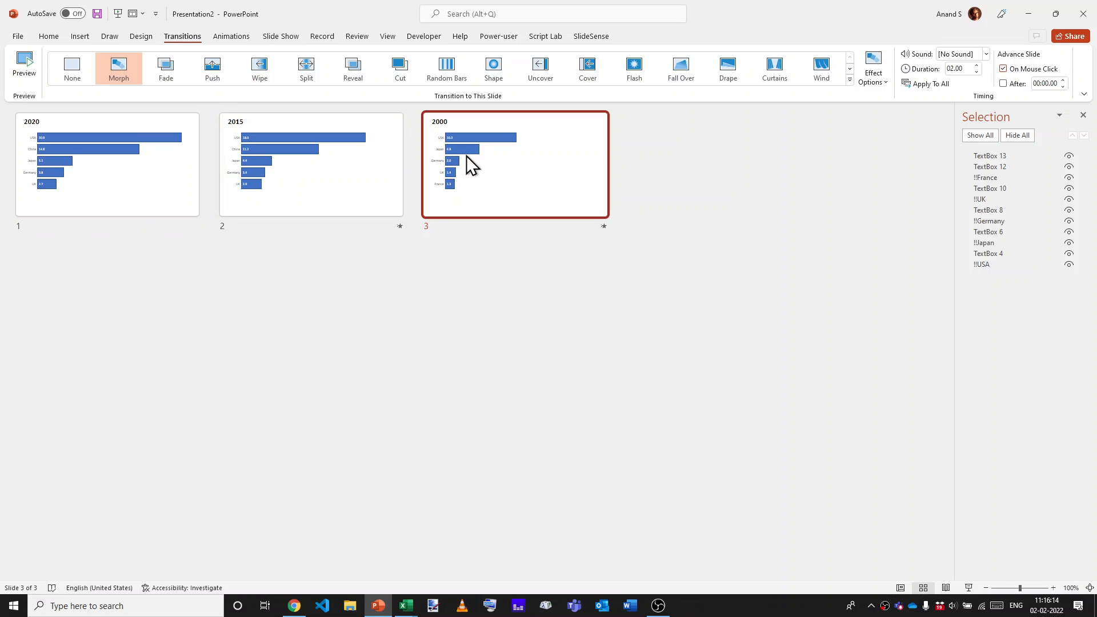
- Reorder the slides in the Slide Sorter chronologically as 2000, 2015 and 2020
{"action": "left_click_drag", "start_coordinate": [469, 166], "coordinate": [80, 183]}
{"action": "left_click_drag", "start_coordinate": [399, 161], "coordinate": [495, 160]}
{"action": "left_click", "coordinate": [262, 166]}
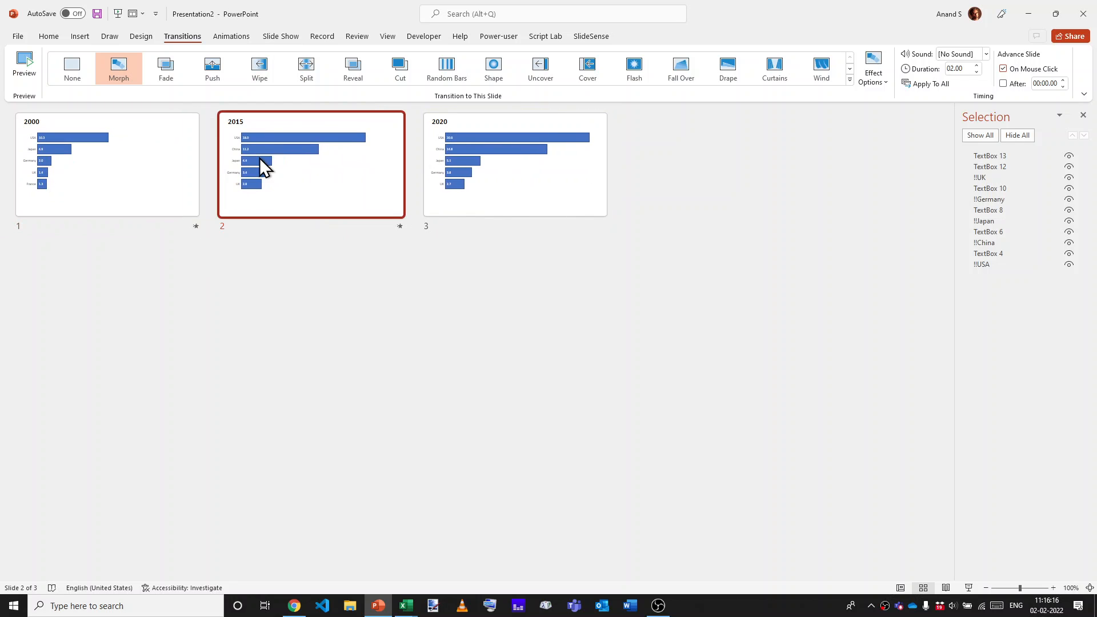
{"action": "left_click", "coordinate": [263, 238]}
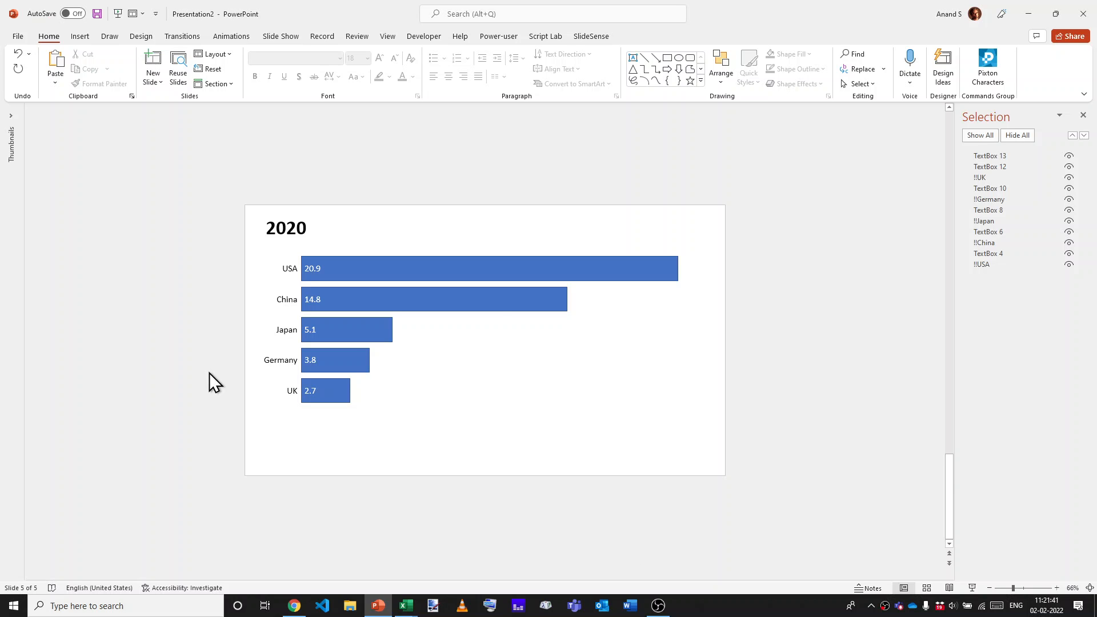
- Look through the five year slides and check the Germany bar's object name on the 2005 slide
{"action": "scroll", "coordinate": [209, 372], "scroll_direction": "up", "scroll_amount": 4}
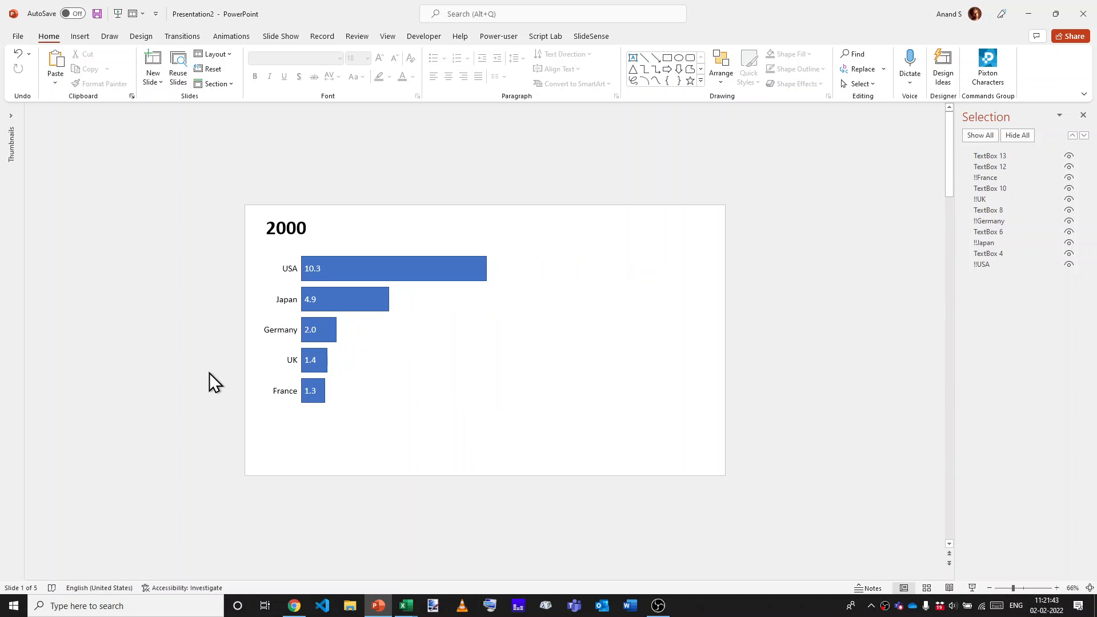
{"action": "scroll", "coordinate": [209, 372], "scroll_direction": "down", "scroll_amount": 4}
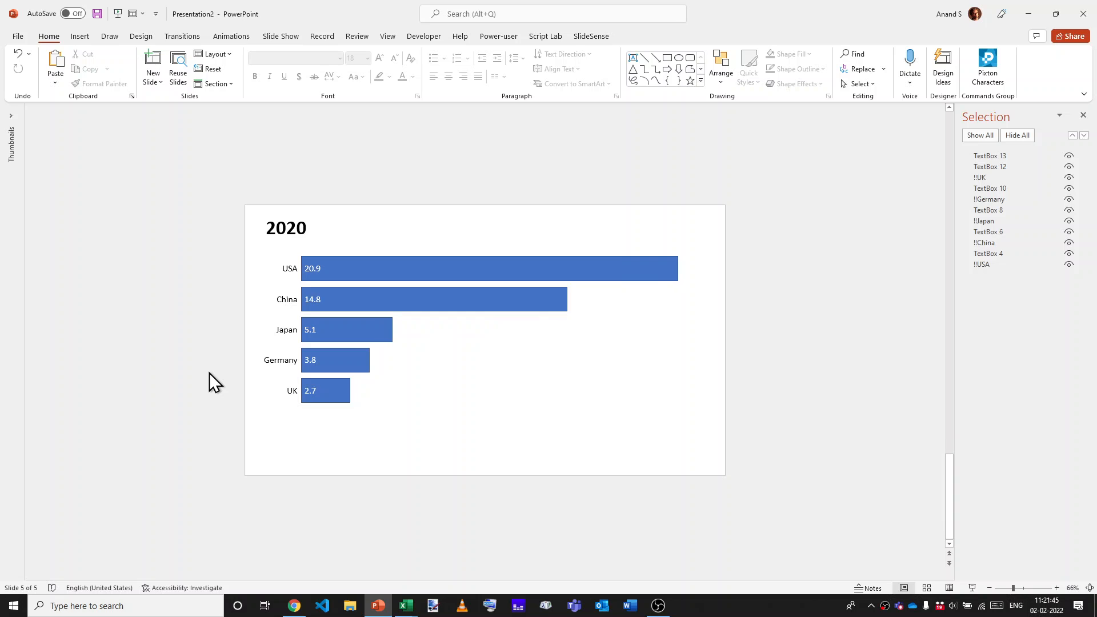
{"action": "scroll", "coordinate": [241, 371], "scroll_direction": "up", "scroll_amount": 3}
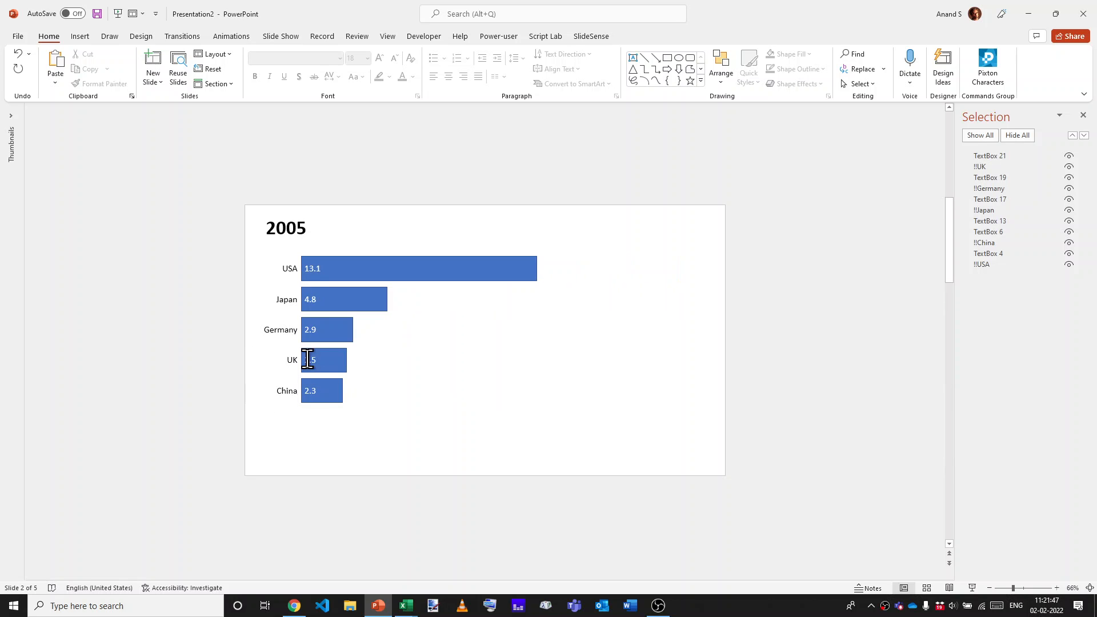
{"action": "left_click", "coordinate": [346, 334]}
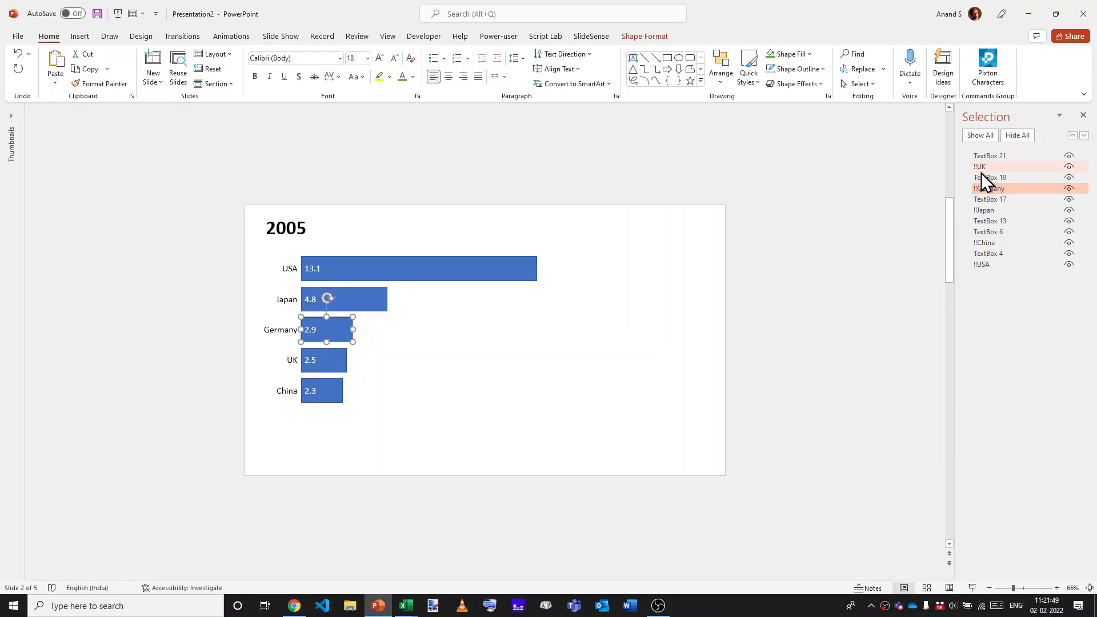
{"action": "left_click", "coordinate": [815, 291]}
- Play the slide show from the 2000 slide through 2005 and 2010 to 2015 to preview the bars morphing
{"action": "scroll", "coordinate": [805, 290], "scroll_direction": "up", "scroll_amount": 1}
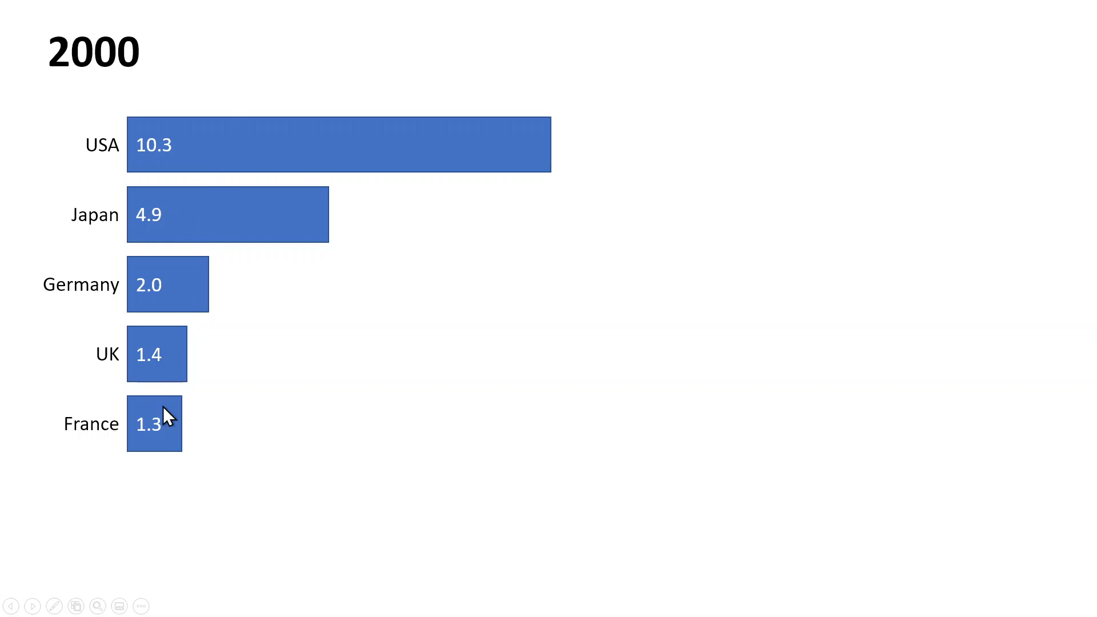
{"action": "left_click", "coordinate": [236, 537]}
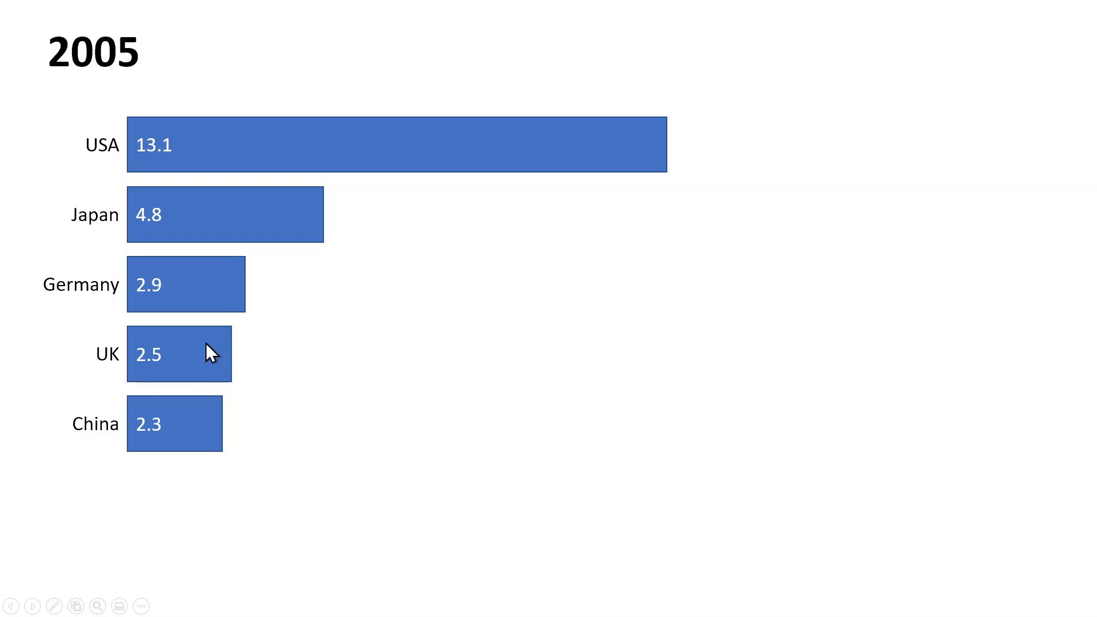
{"action": "left_click", "coordinate": [327, 453]}
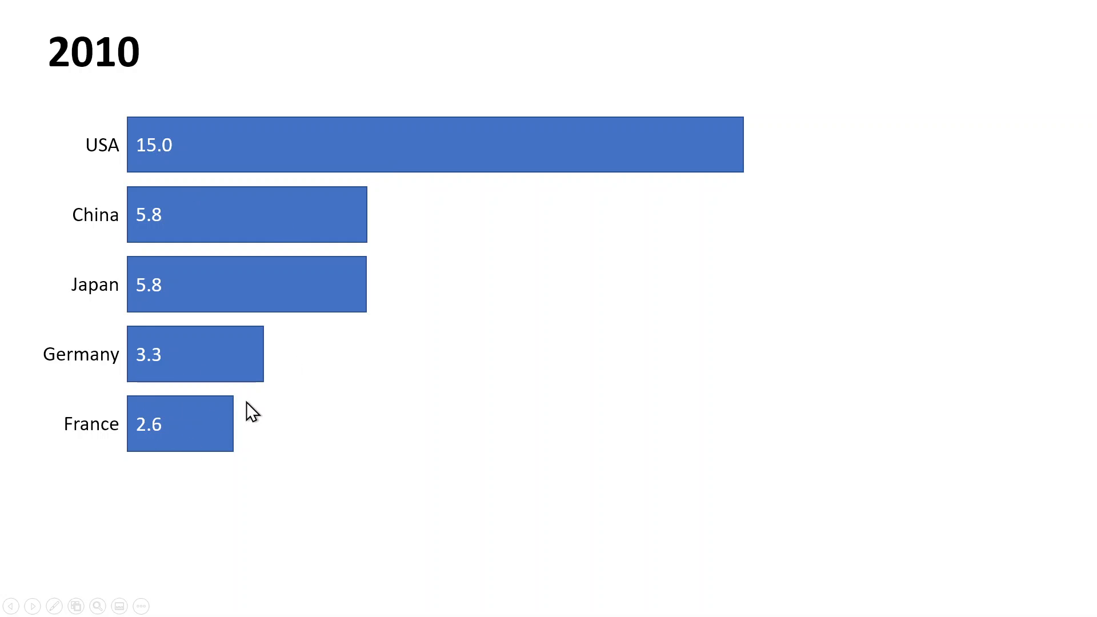
{"action": "left_click", "coordinate": [181, 519]}
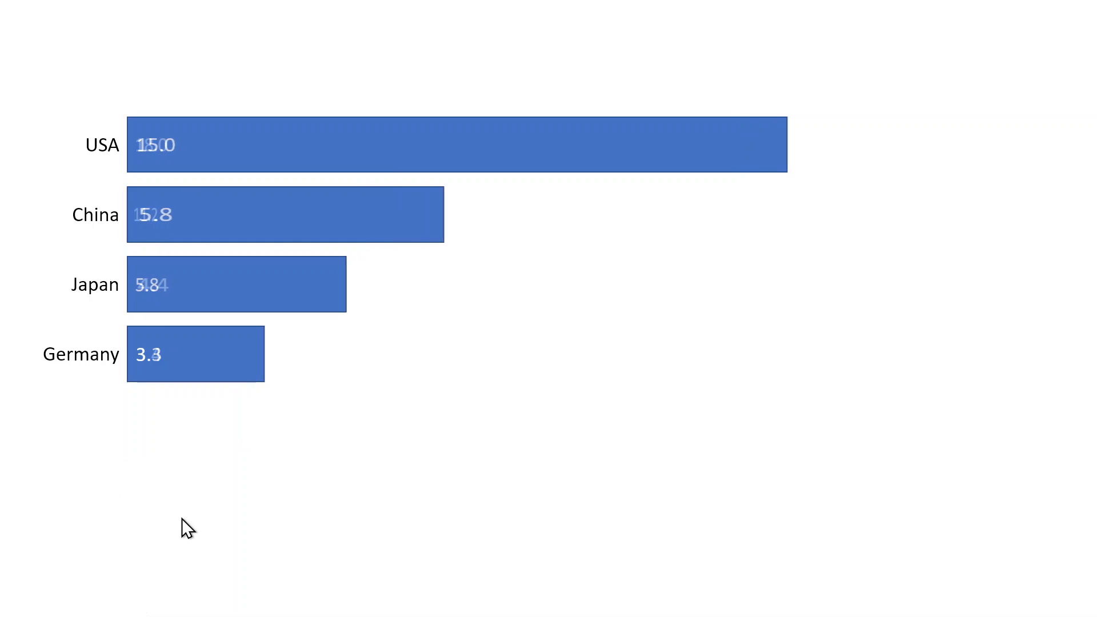